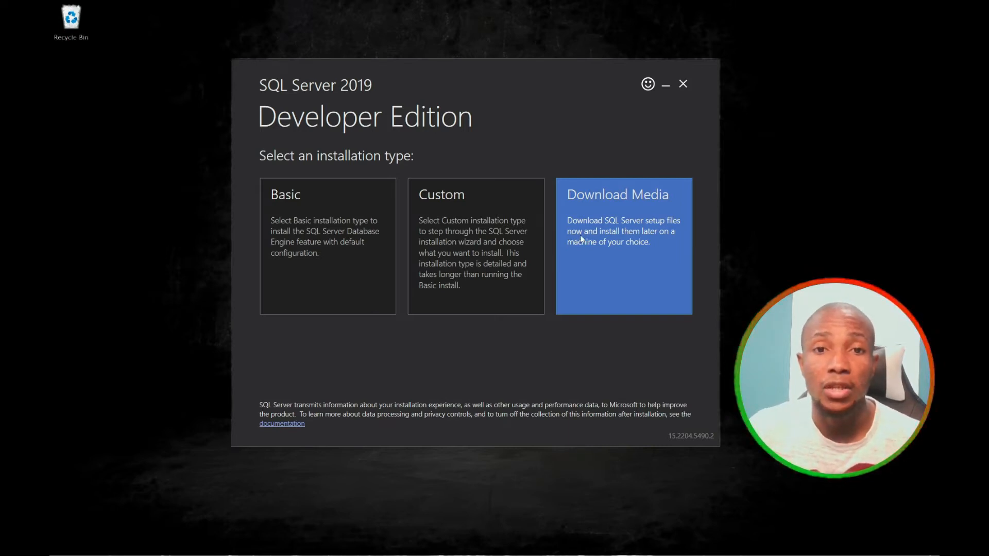
Download the SQL Server 2019 setup media, then choose New SQL Server stand-alone installation under Installation.
click(460, 222)
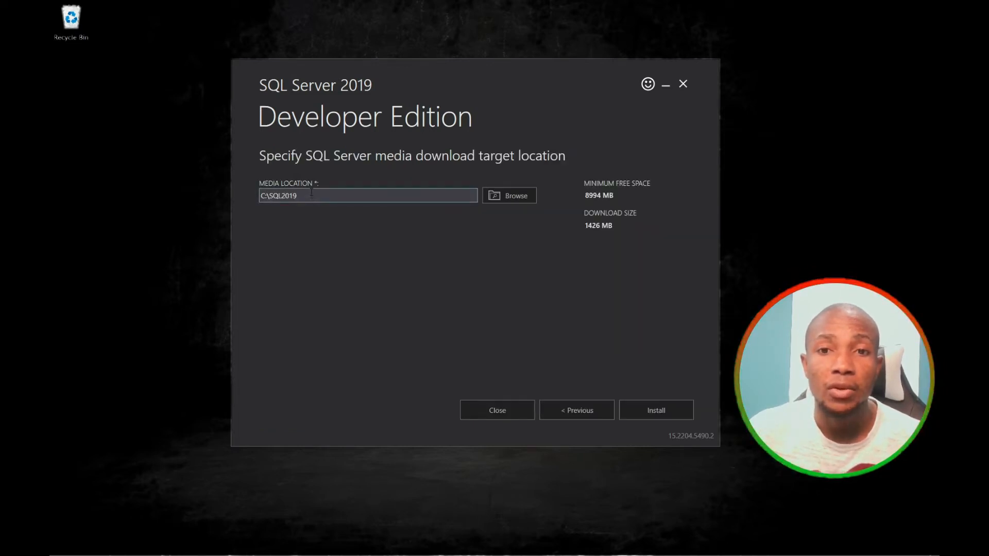
click(649, 409)
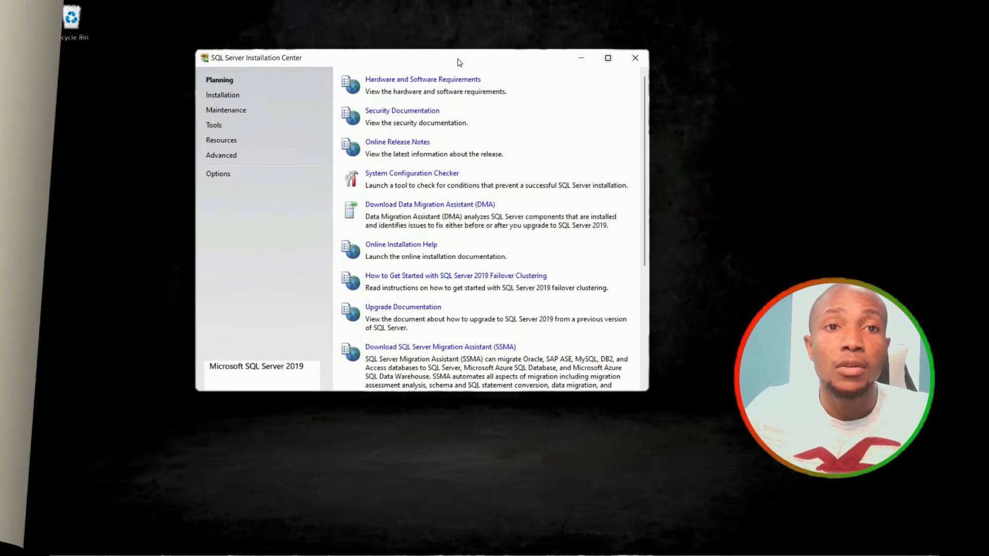
drag(372, 60, 405, 59)
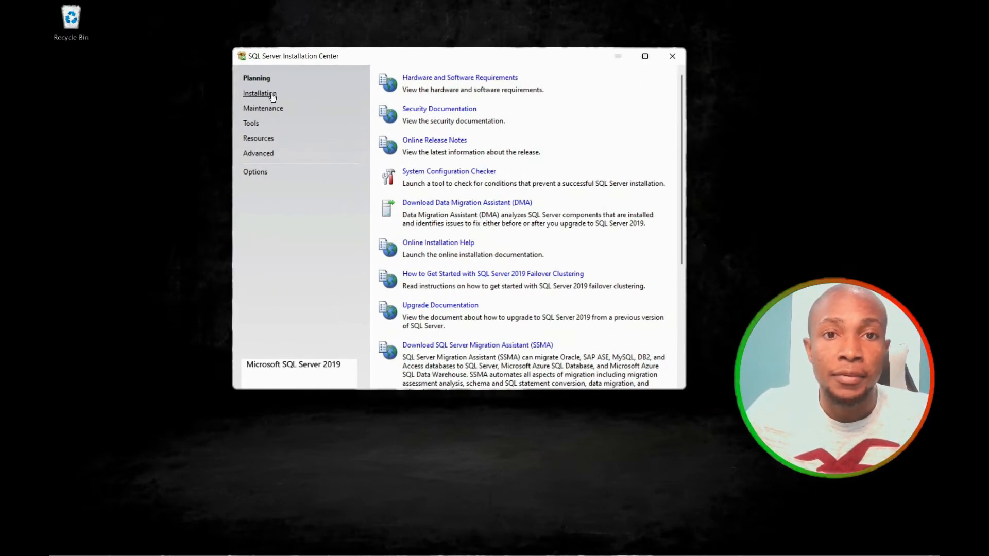
click(255, 99)
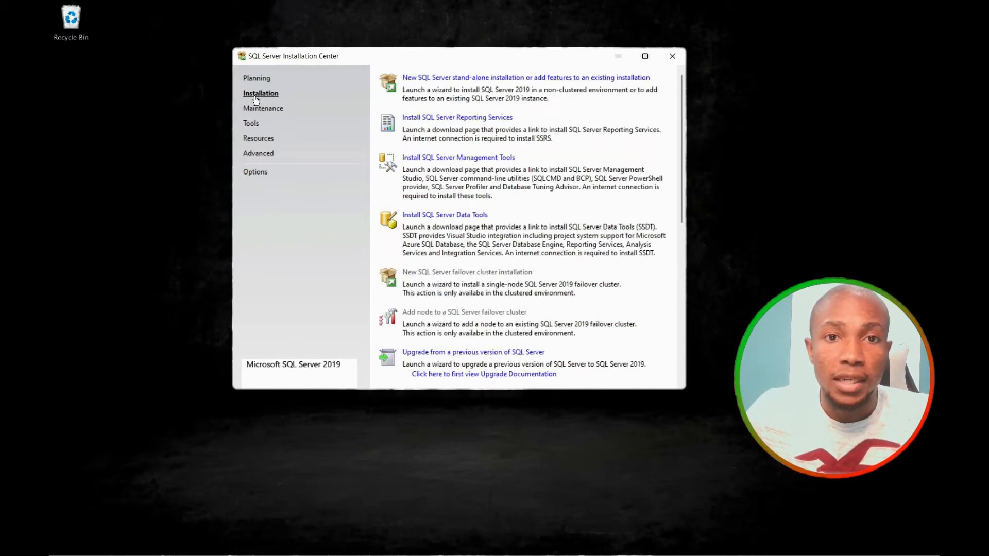
click(442, 78)
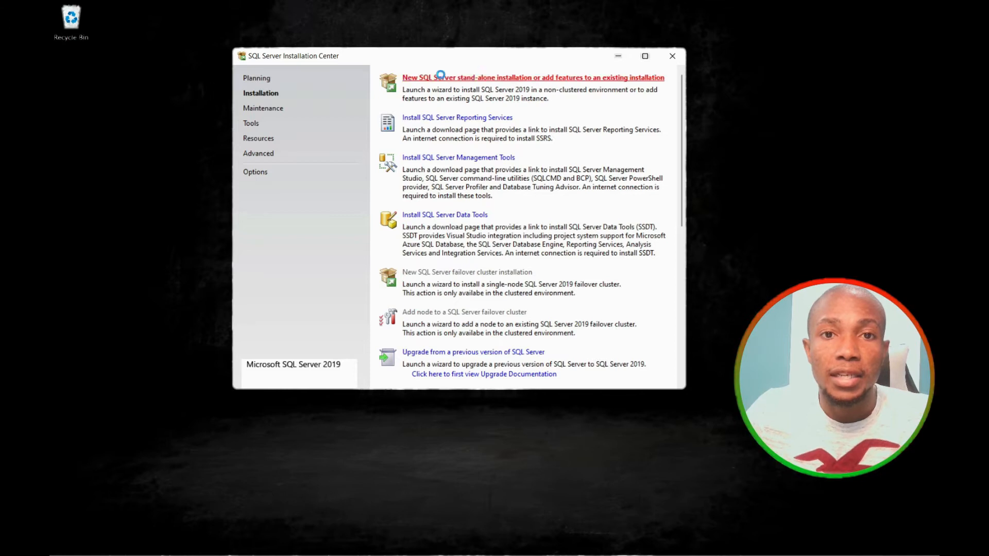
Keep the free Developer edition, pass the product key page, and select Database Engine Services.
click(537, 275)
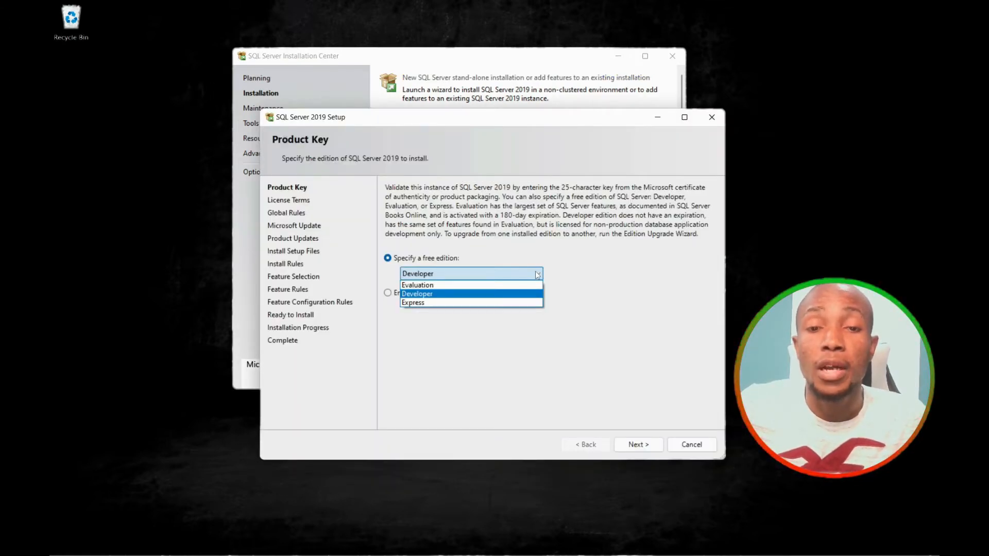
click(538, 275)
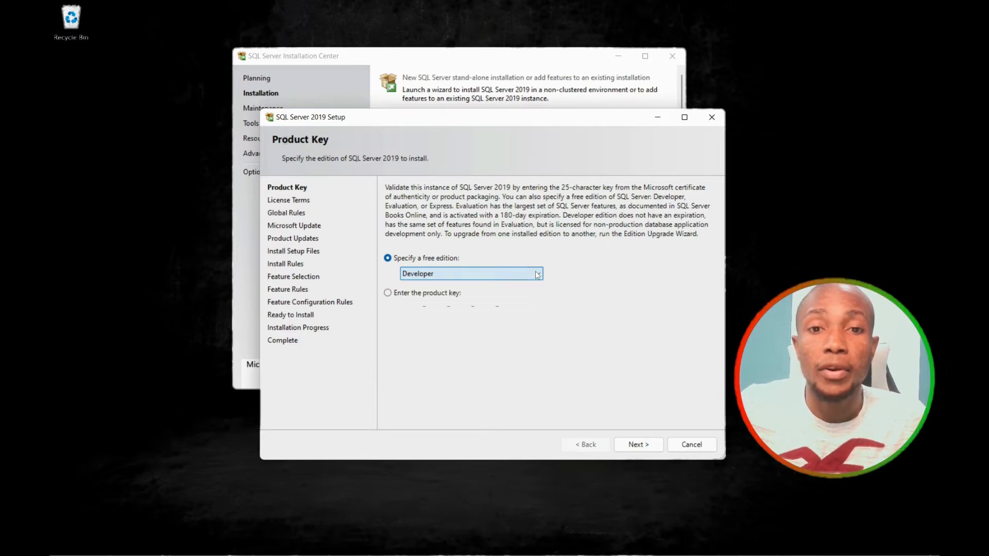
click(638, 445)
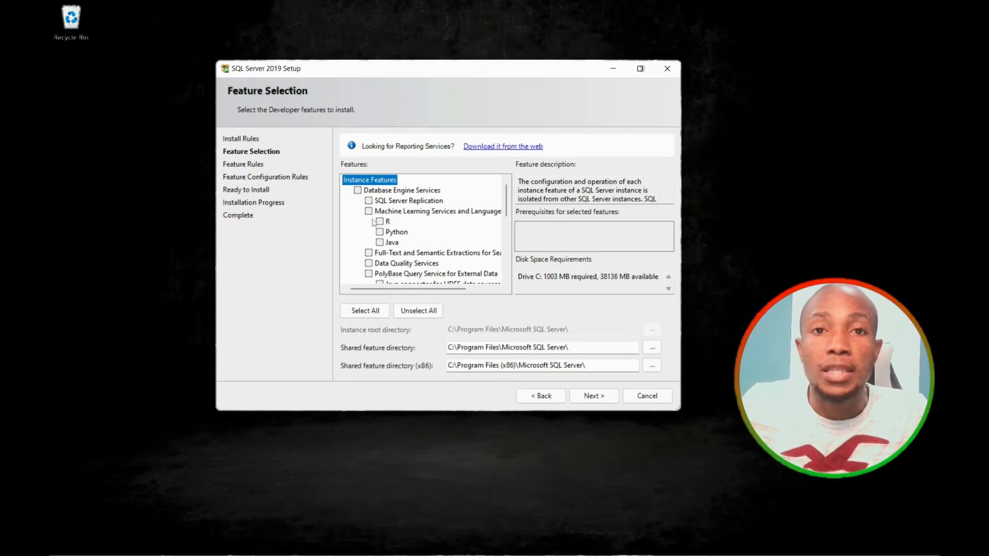
click(358, 191)
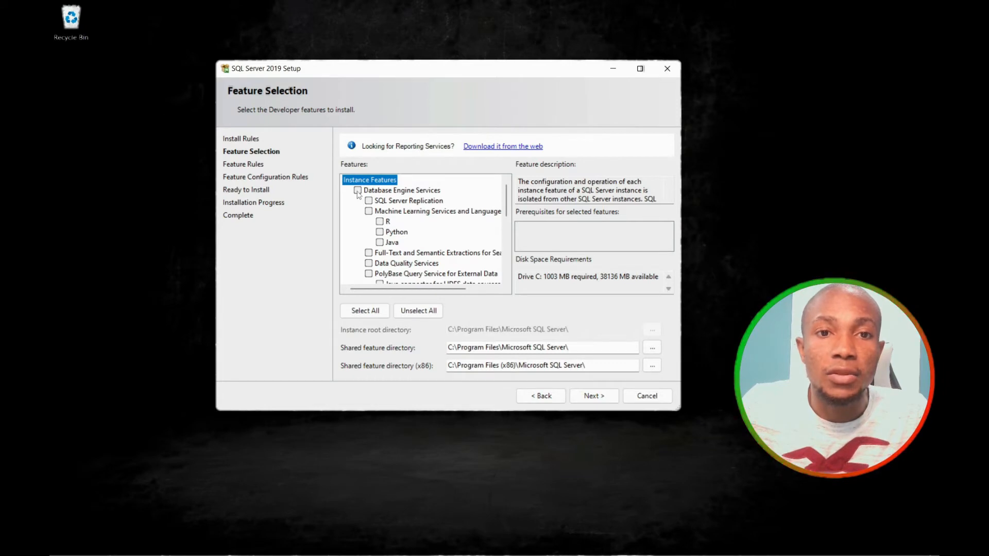
click(595, 396)
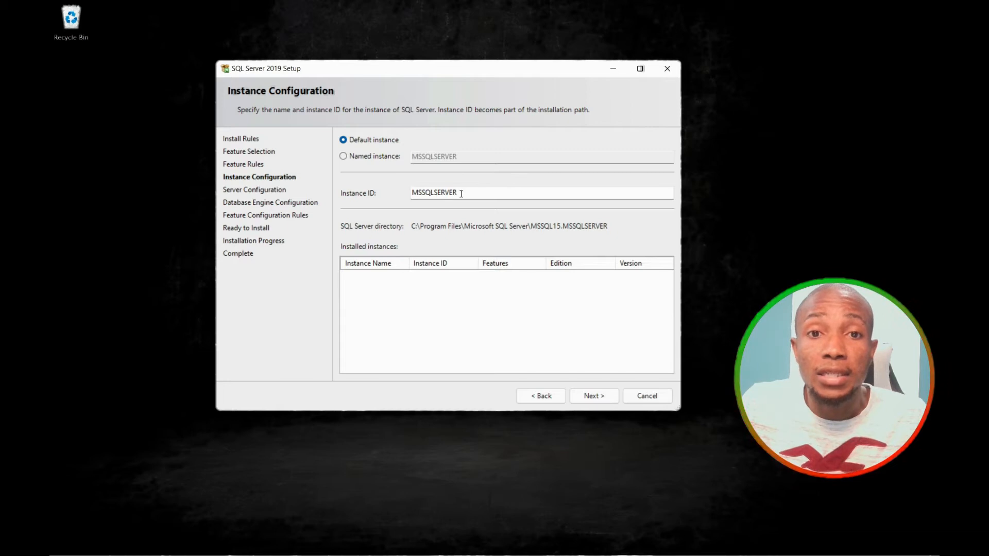
Keep the default MSSQLSERVER instance instead of a named instance and proceed to Server Configuration.
click(357, 159)
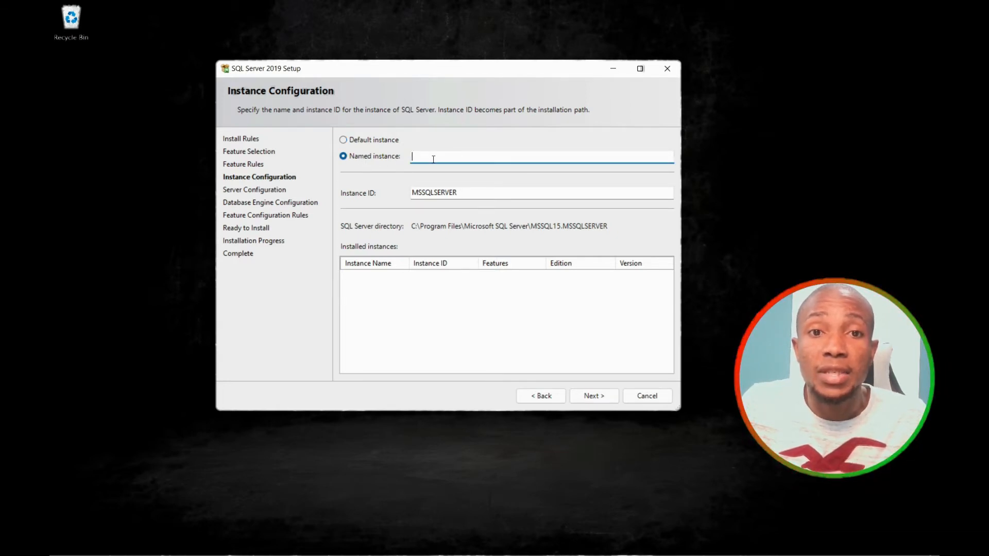
click(349, 142)
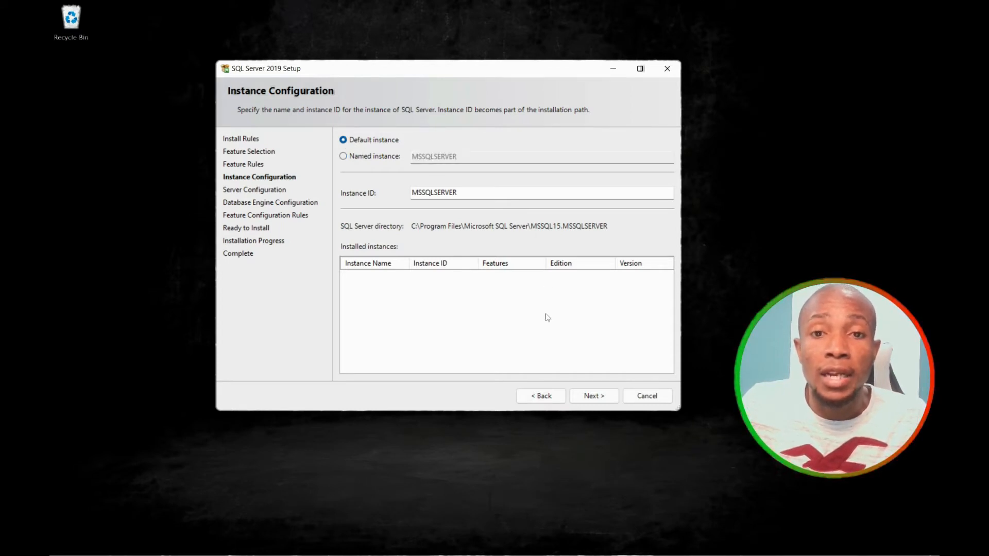
click(592, 395)
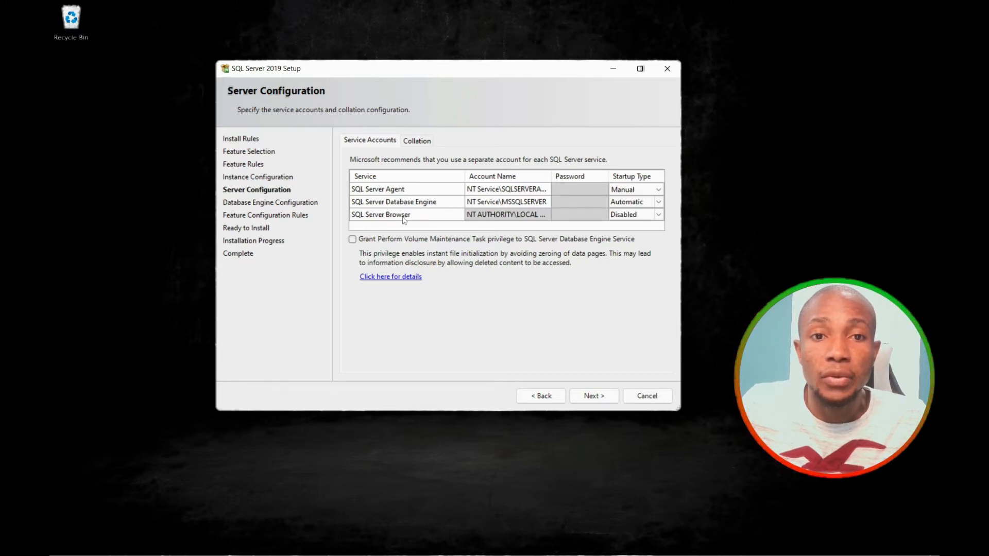
Set the SQL Server Agent startup type to Automatic, leaving the Database Engine account unchanged.
click(525, 203)
click(644, 202)
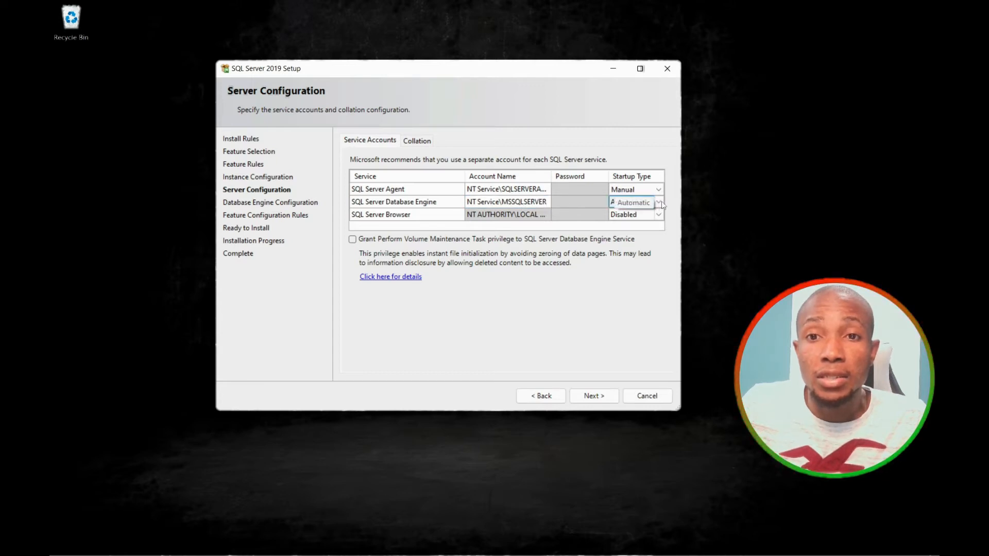
click(660, 191)
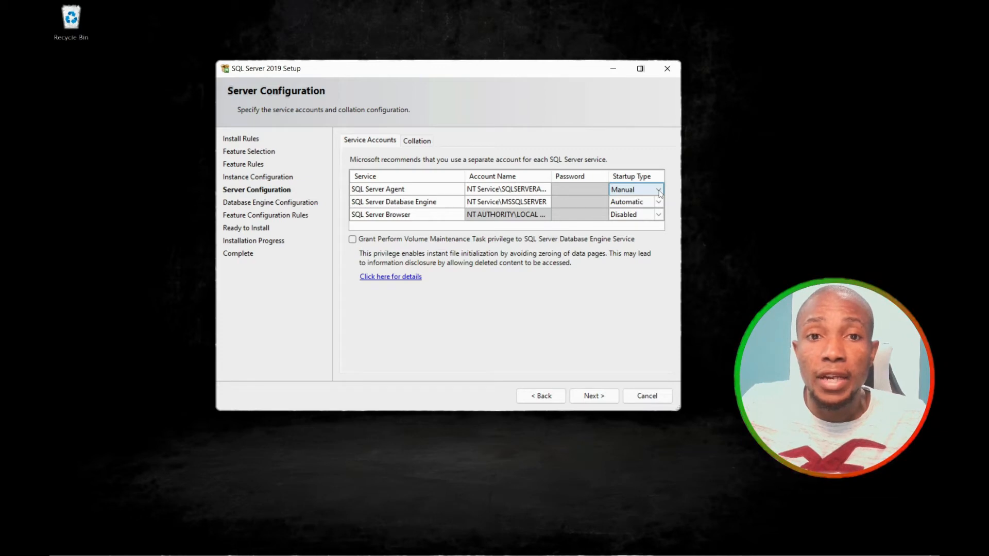
click(640, 204)
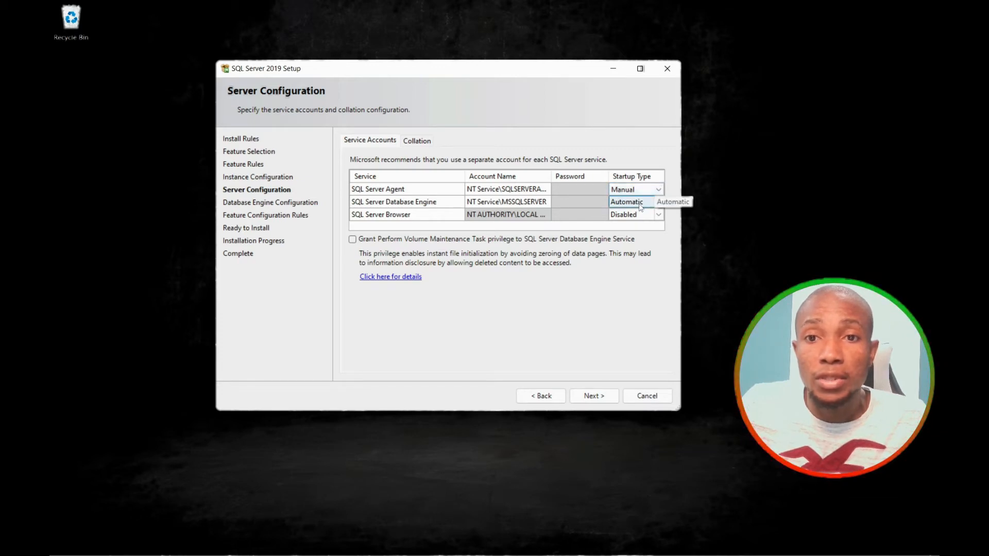
click(640, 205)
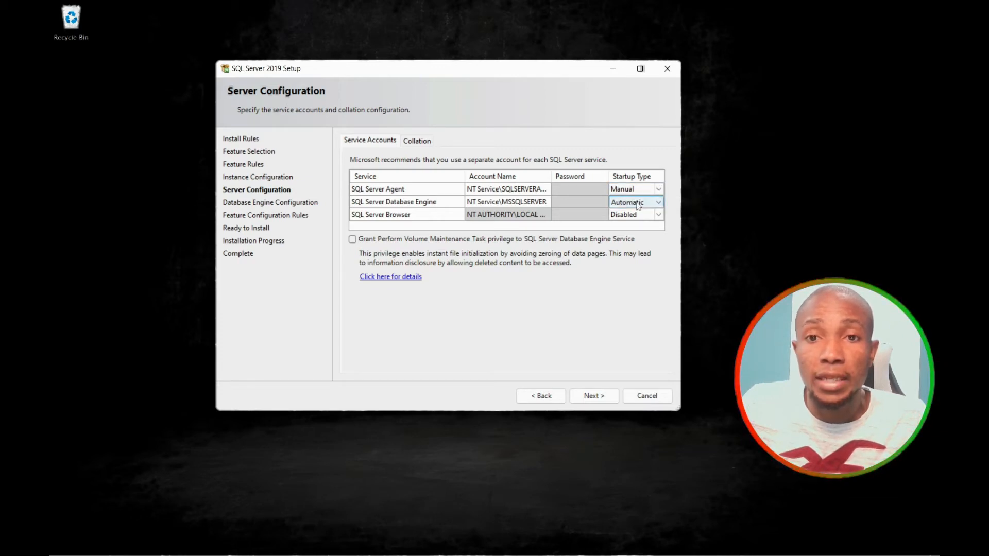
click(659, 192)
click(641, 201)
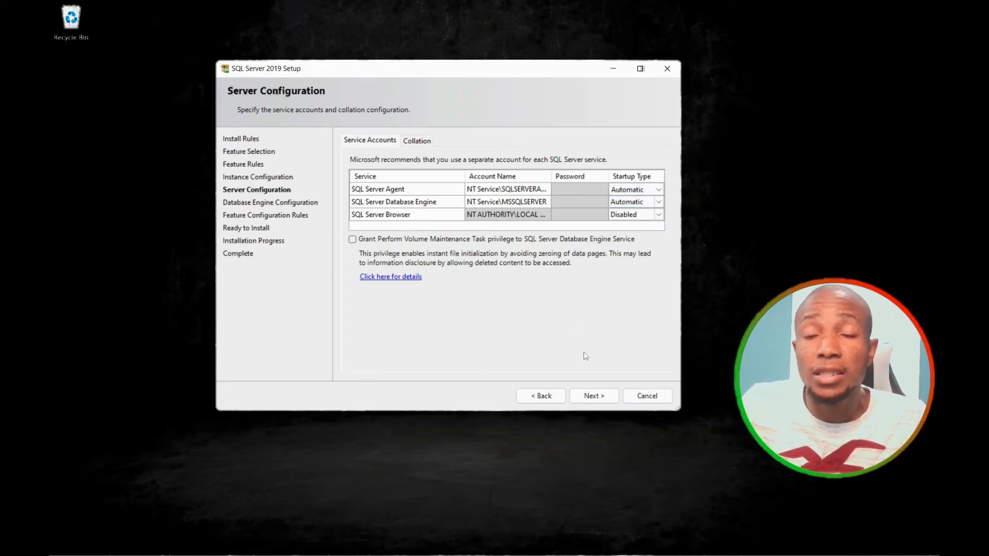
click(590, 395)
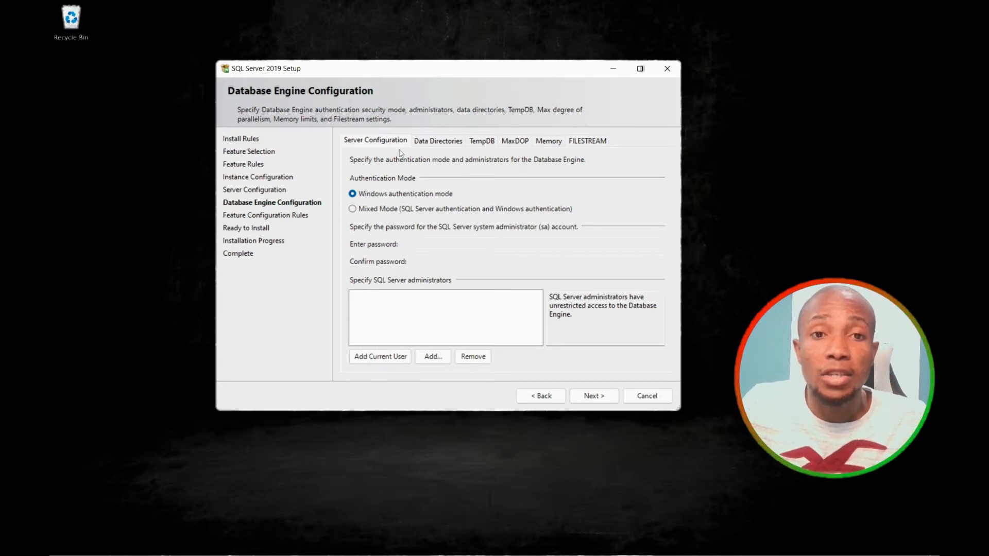
Use Mixed Mode authentication with a confirmed sa password and add the current Windows user as administrator.
click(355, 209)
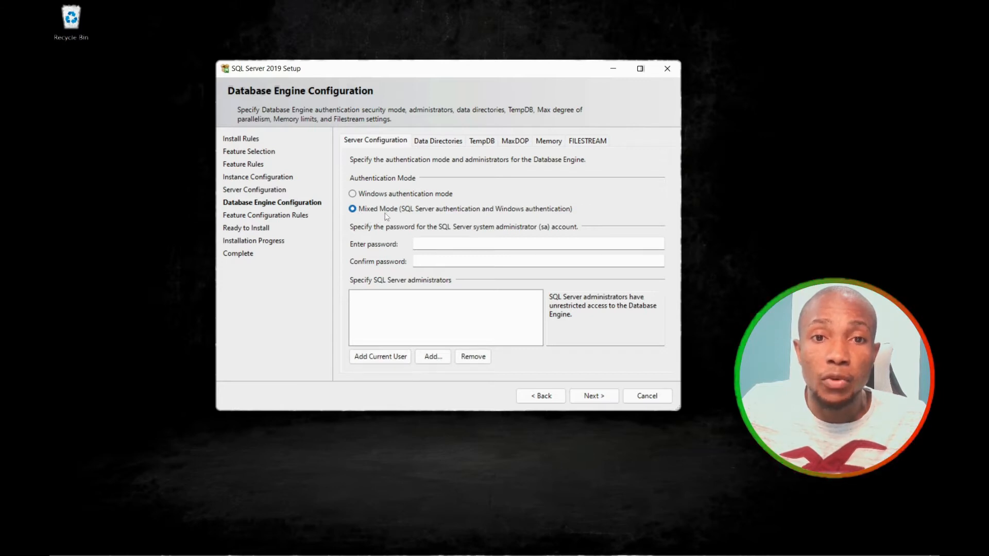
click(468, 241)
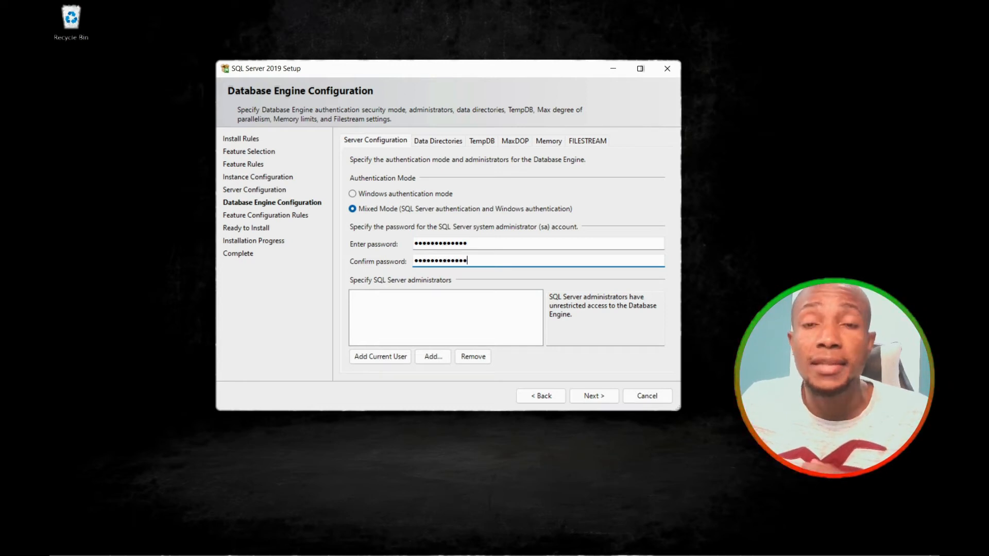
click(378, 358)
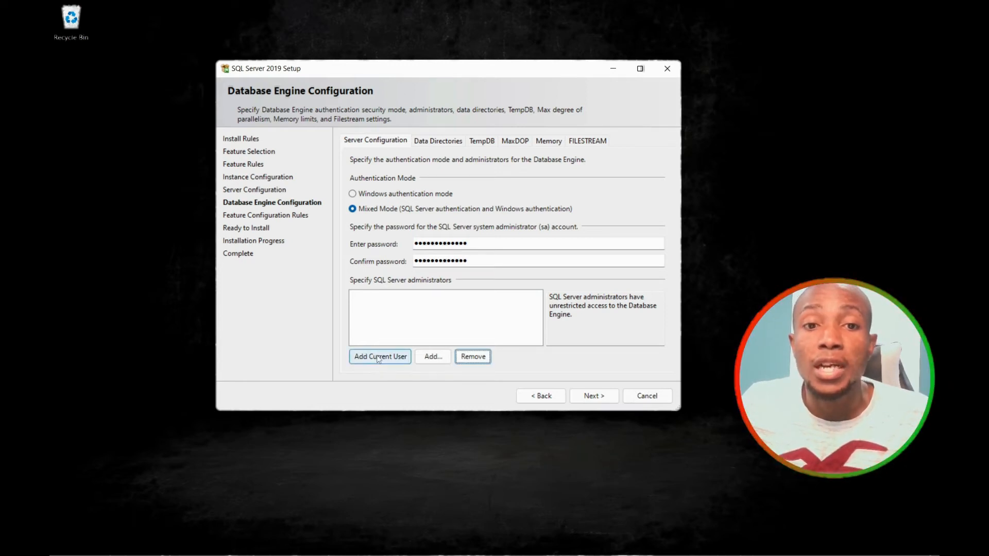
click(377, 358)
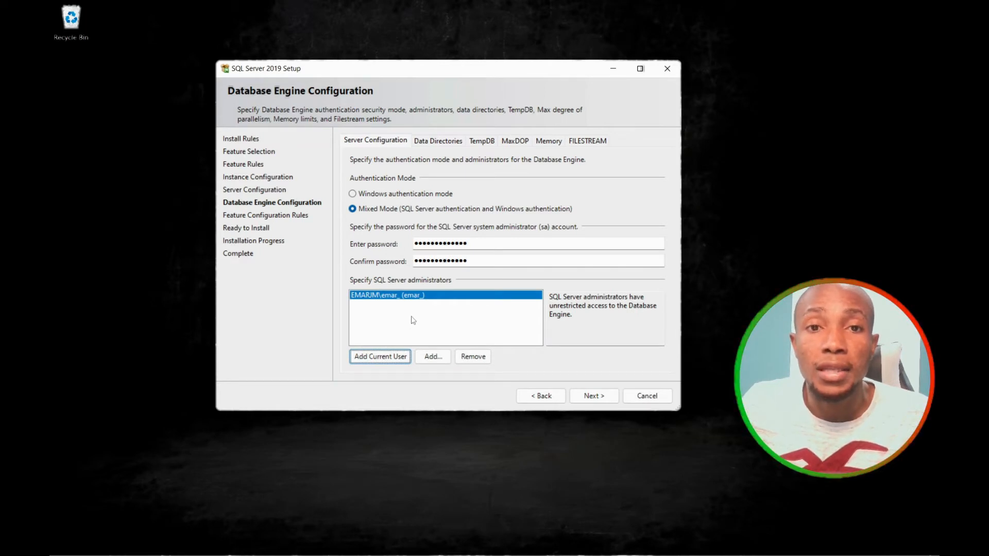
click(439, 141)
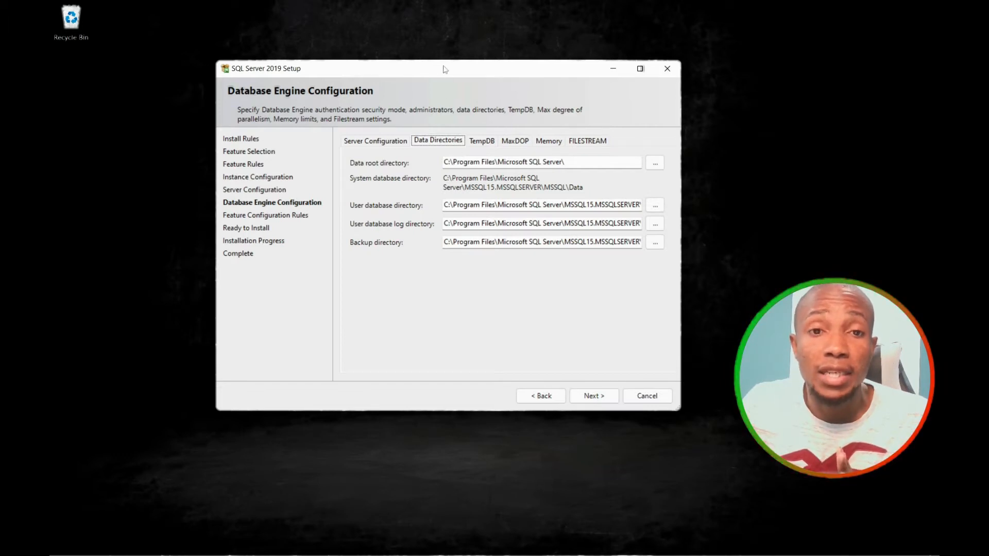
In File Explorer, open the Data (D:) drive and look through its D, H and L folders.
click(196, 544)
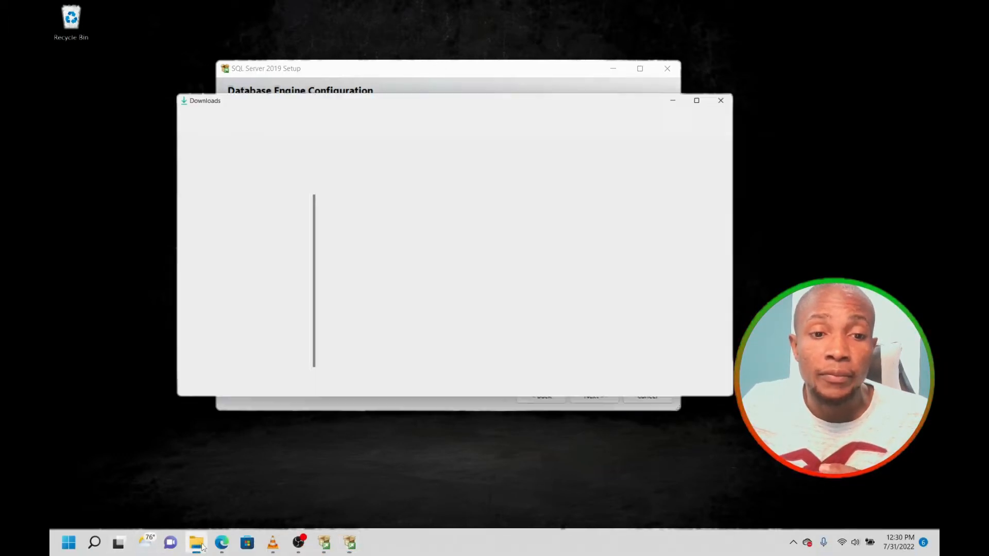
click(290, 105)
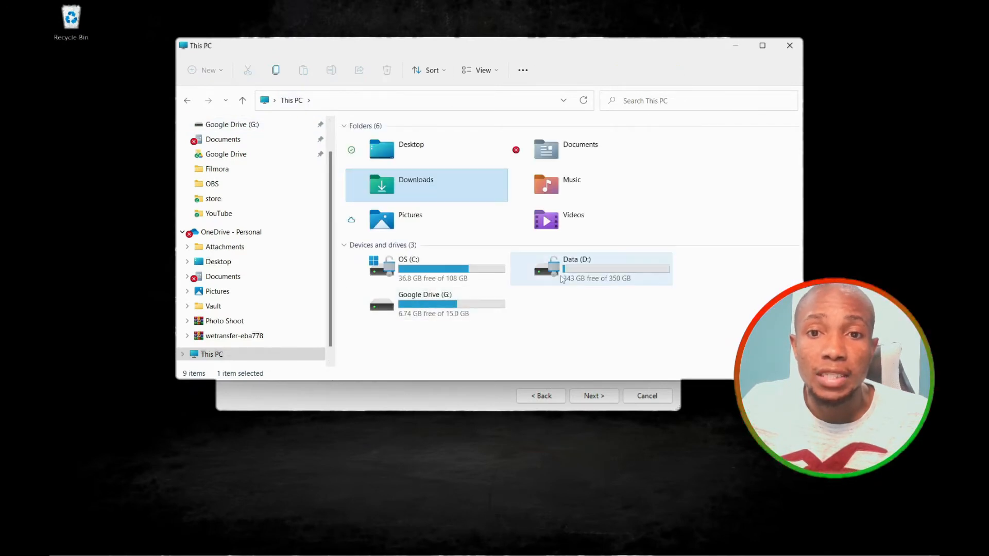
double_click(536, 264)
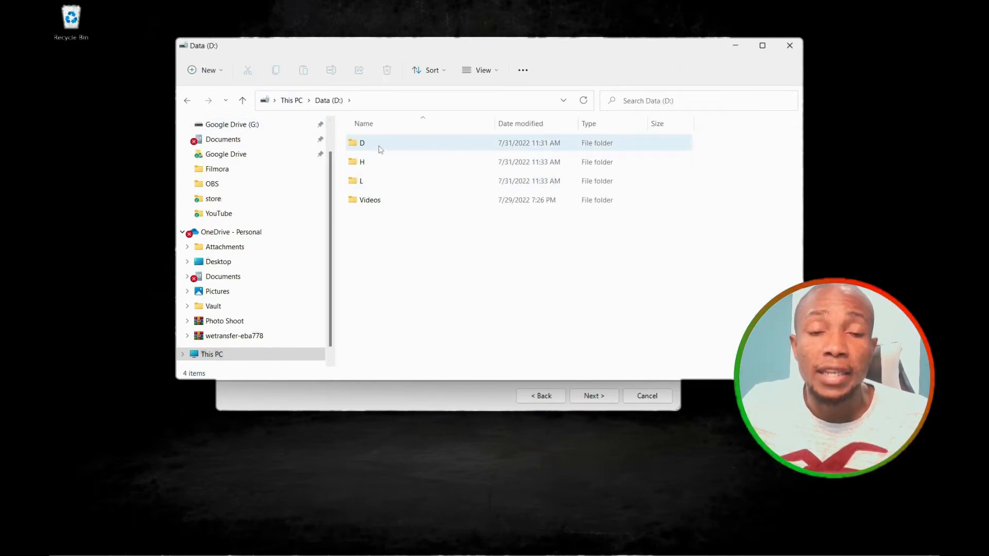
click(380, 149)
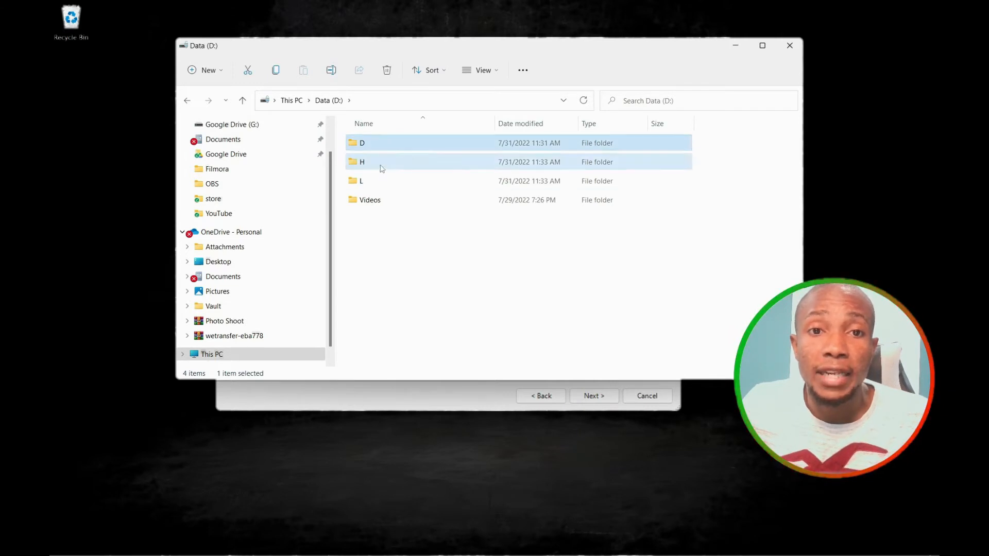
click(382, 163)
click(383, 183)
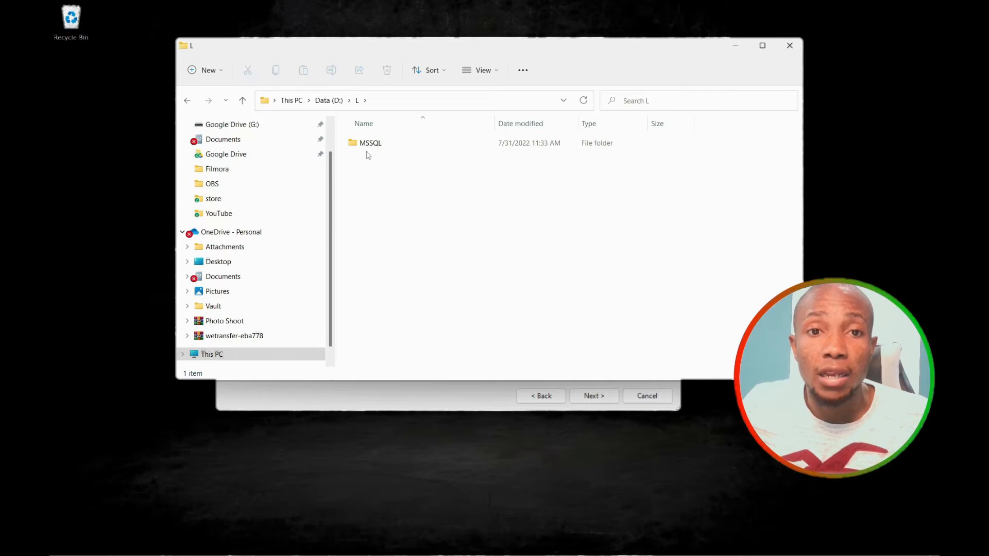
Open D:\D\MSSQL, select its DATA folder, and return to SQL Server 2019 Setup.
double_click(390, 148)
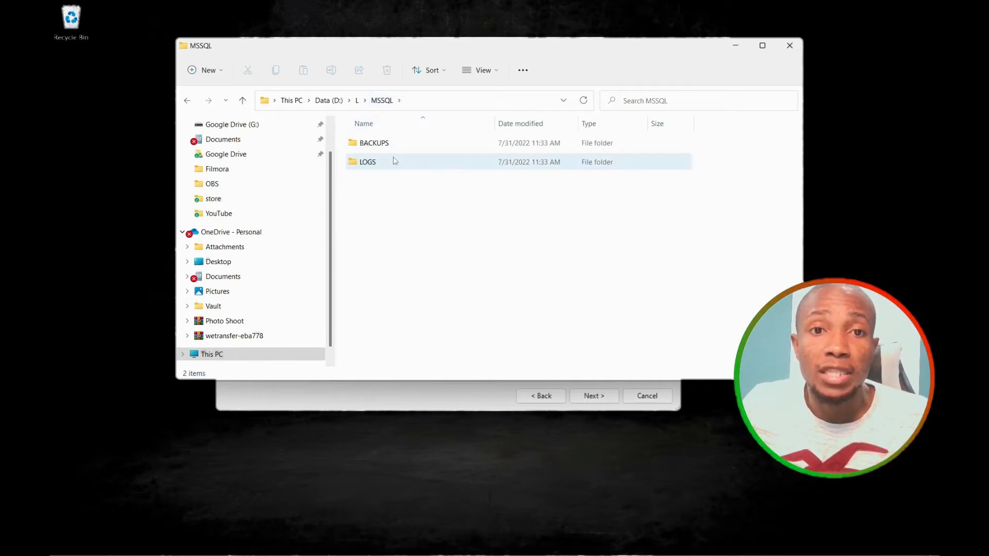
click(329, 100)
double_click(369, 146)
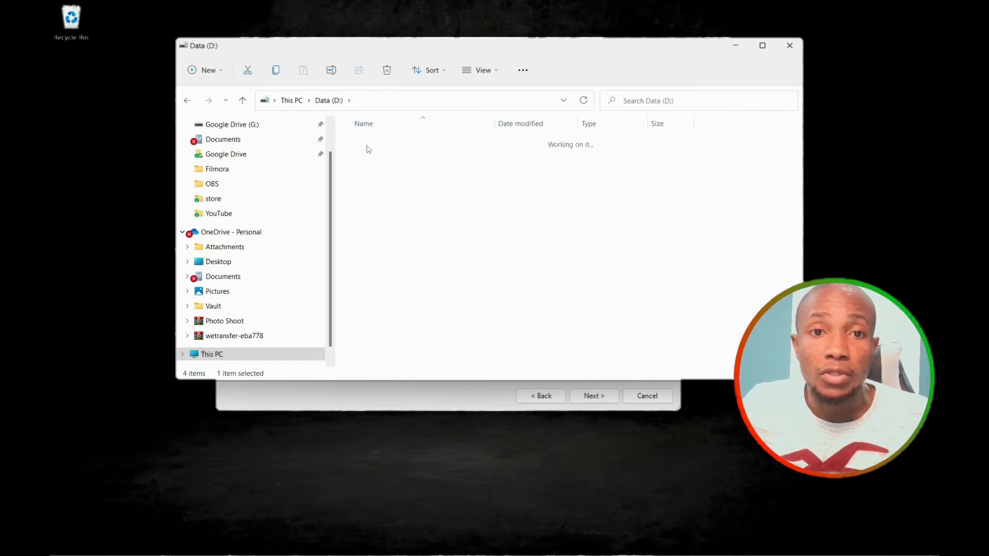
double_click(371, 147)
click(374, 148)
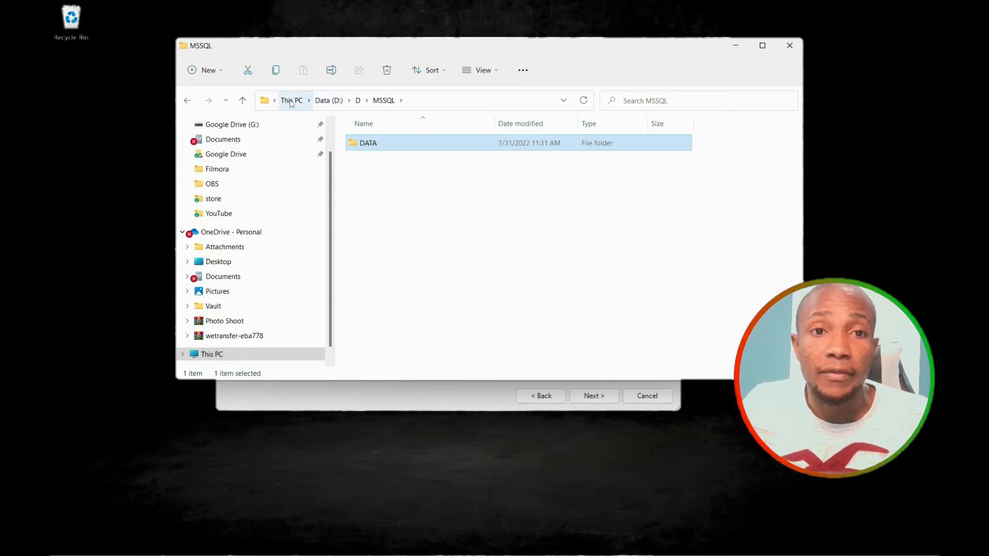
click(417, 401)
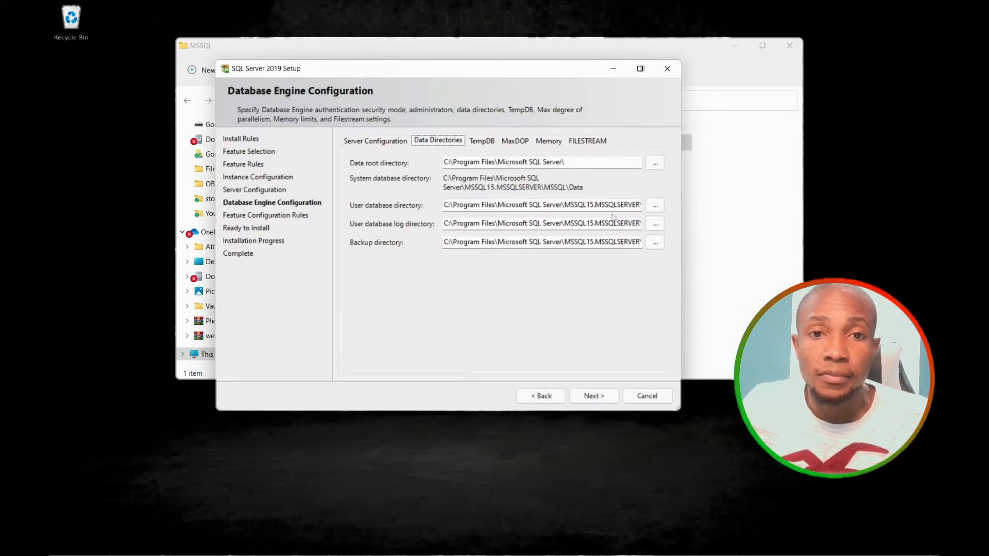
Browse for a D: drive folder to hold the user database directory.
click(655, 205)
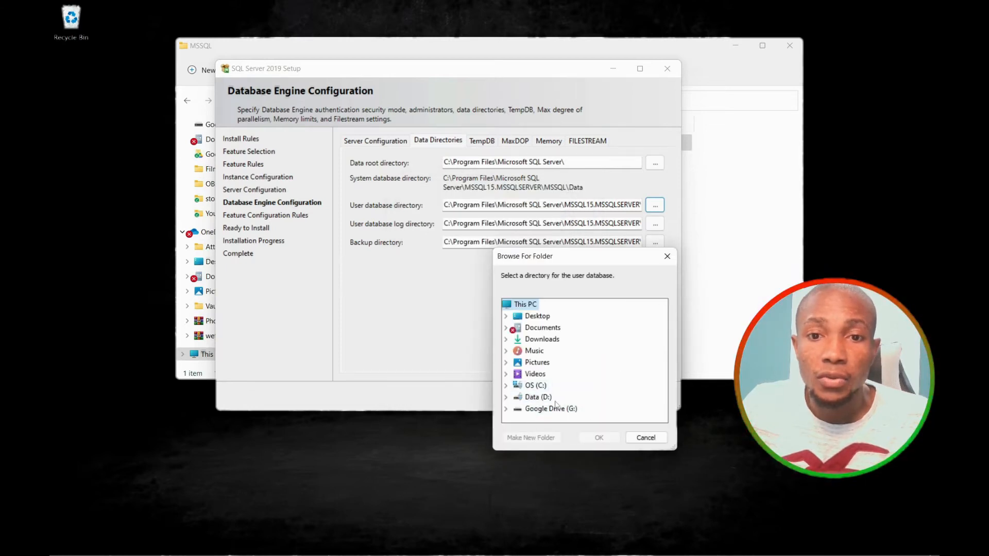
click(506, 409)
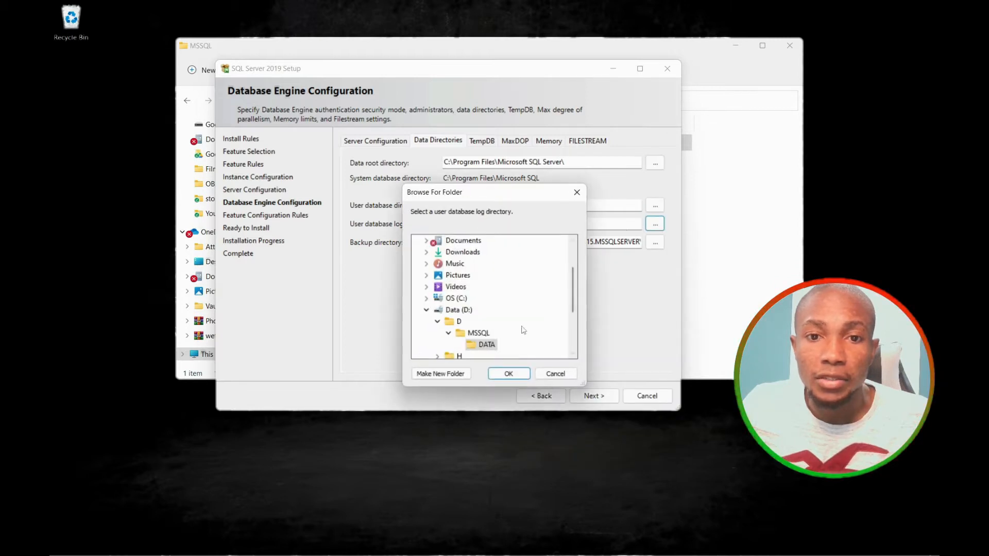
scroll(524, 330, down, 2)
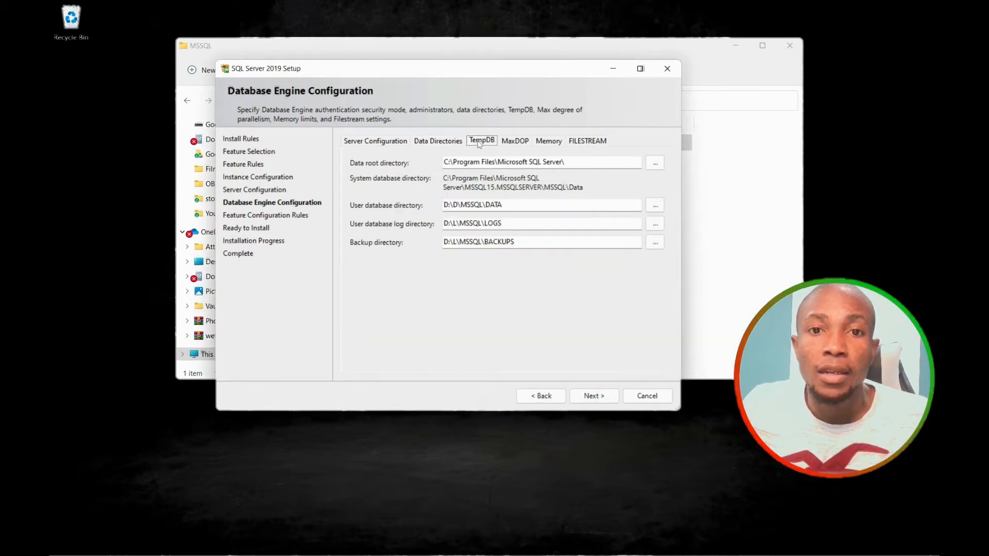
Replace the default TempDB data directory with D:\H\MSSQL\DATA.
click(482, 141)
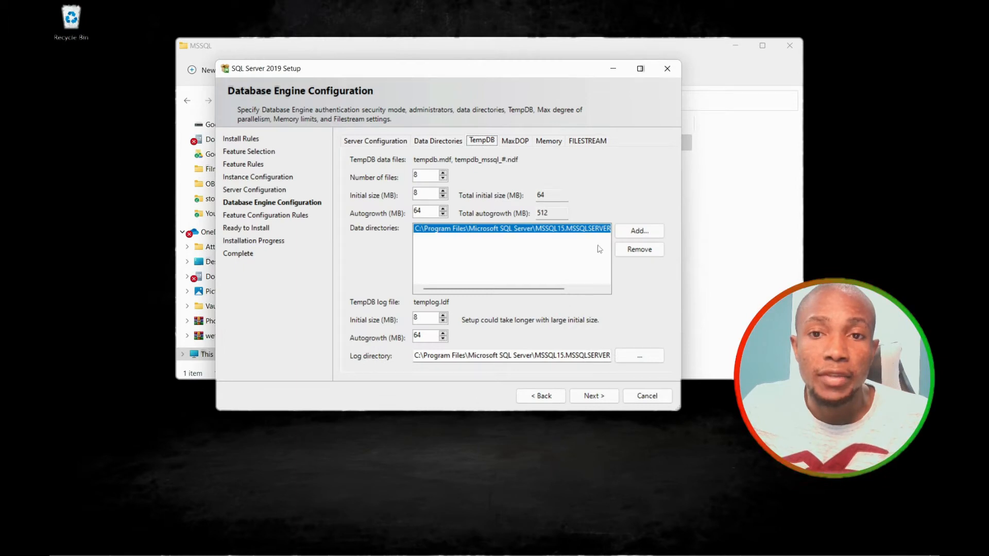
click(629, 252)
click(637, 233)
scroll(421, 266, down, 1)
click(416, 311)
click(427, 299)
click(439, 310)
click(474, 322)
click(511, 376)
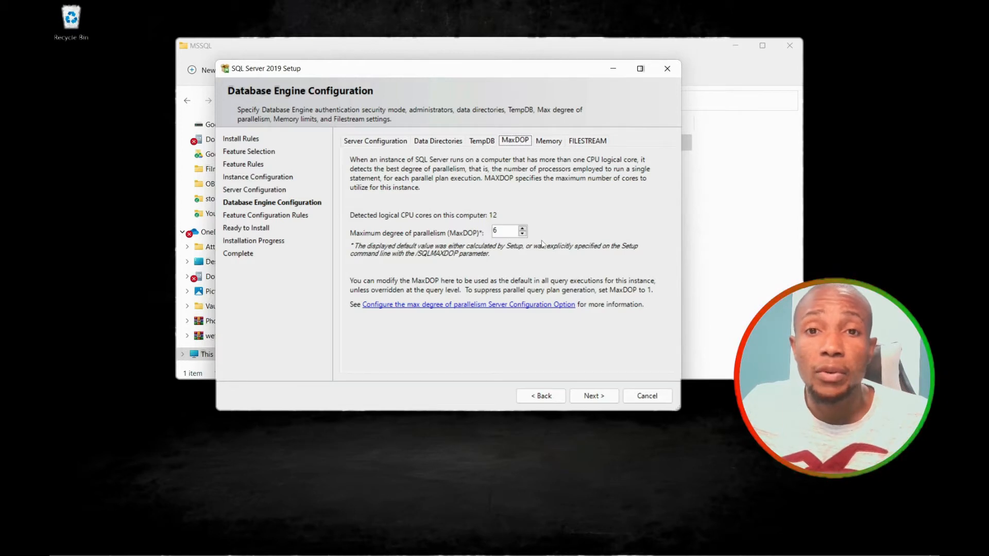
Choose Recommended memory with Max Server Memory 10000 MB and Min 1000 MB, then continue.
click(552, 144)
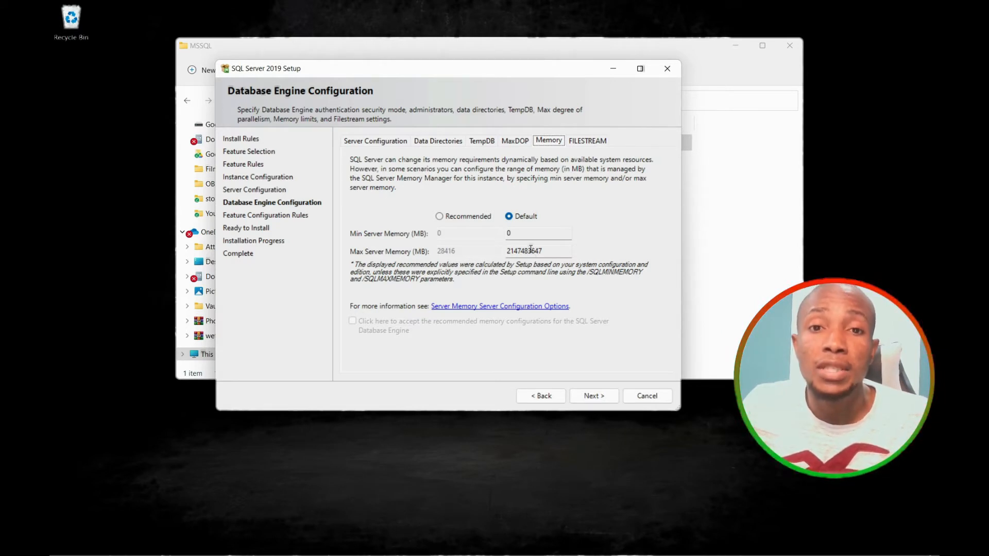
click(440, 217)
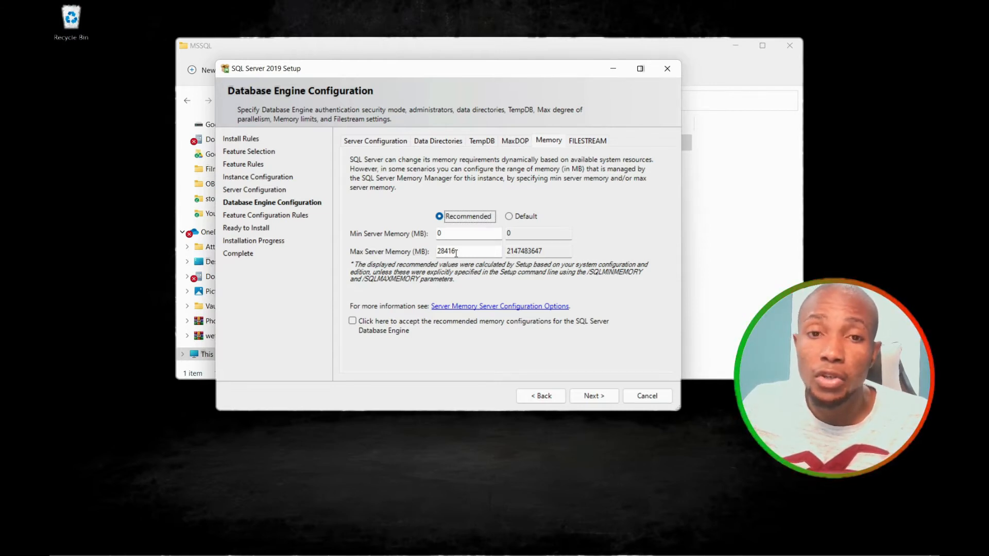
drag(458, 253, 439, 251)
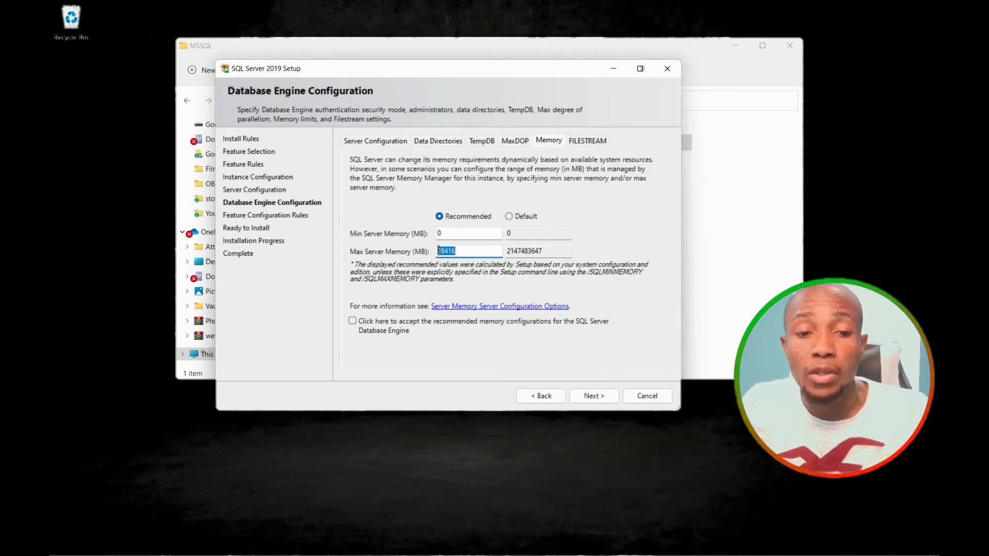
text(10000)
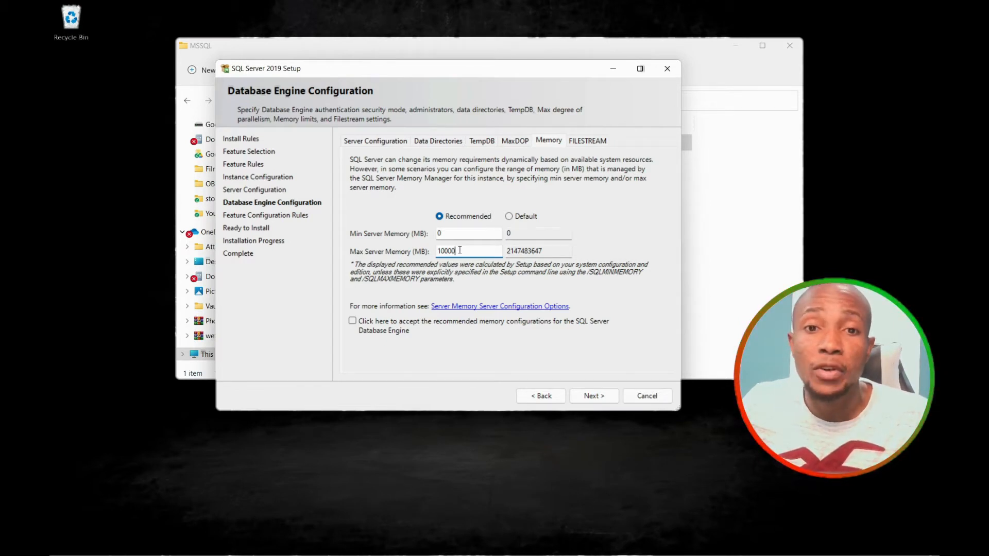
double_click(440, 233)
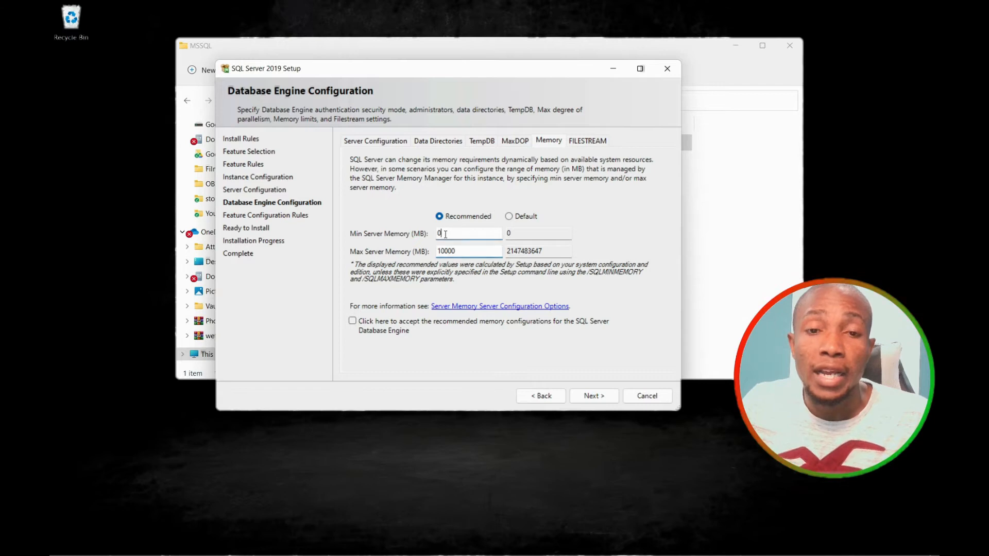
text(10)
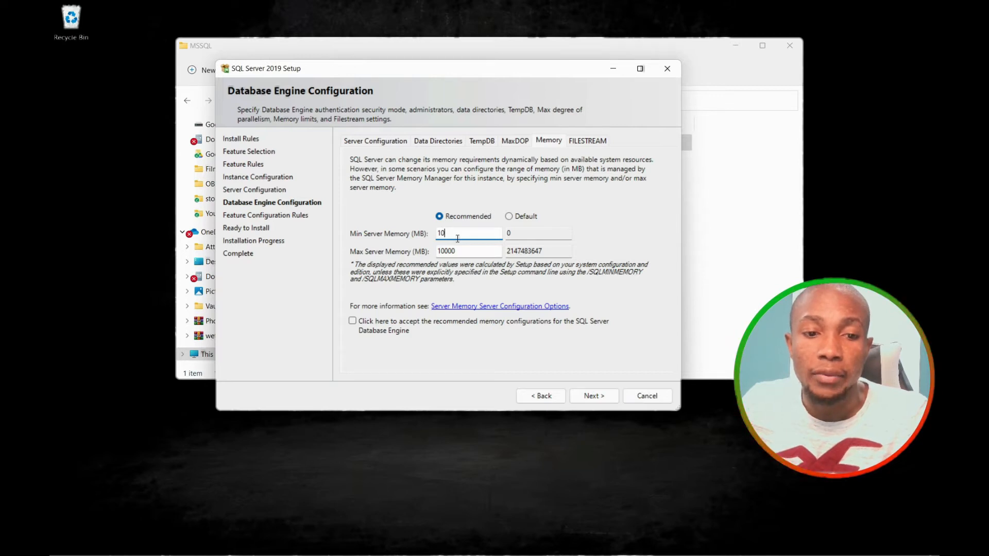
text(00)
click(596, 144)
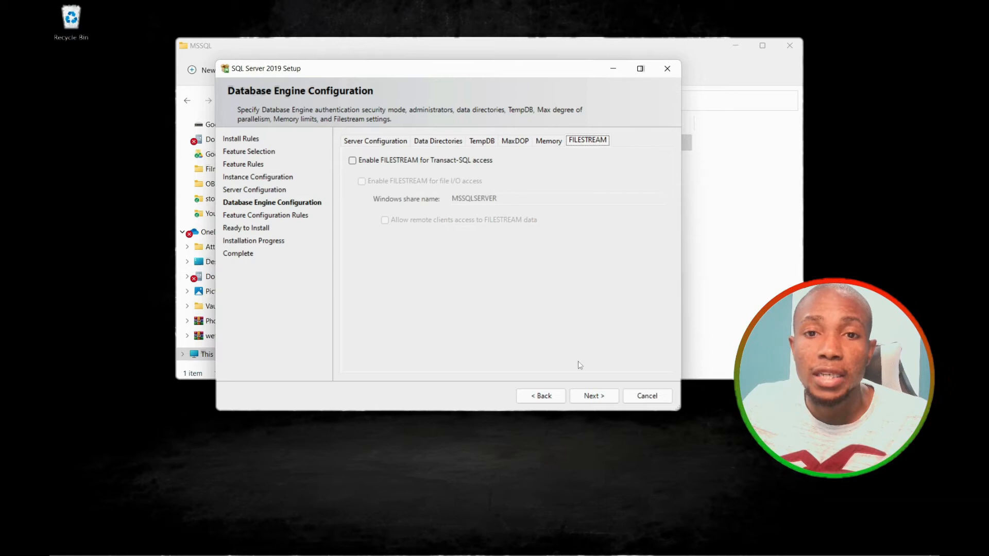
click(592, 400)
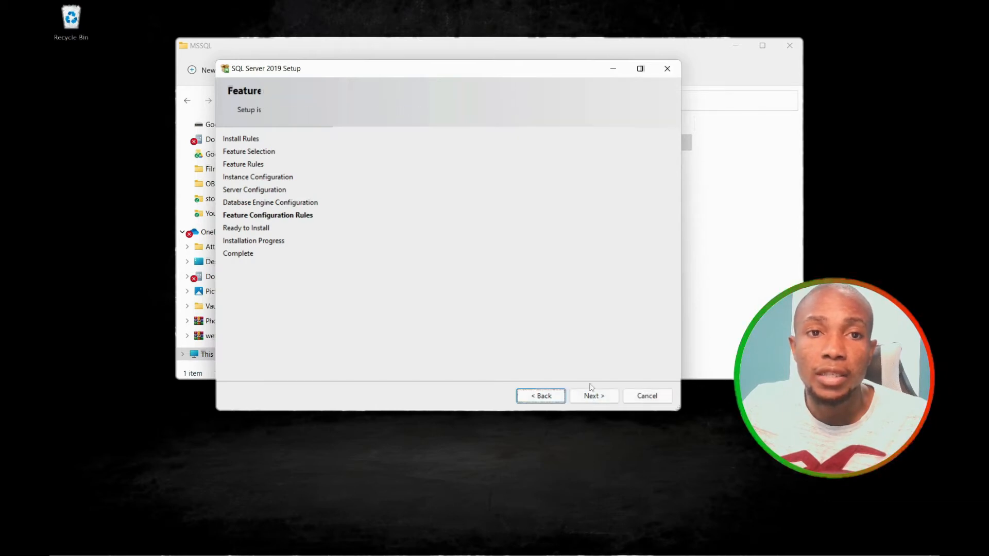
Run the installation until every feature shows Succeeded, then close the Setup wizard.
click(587, 396)
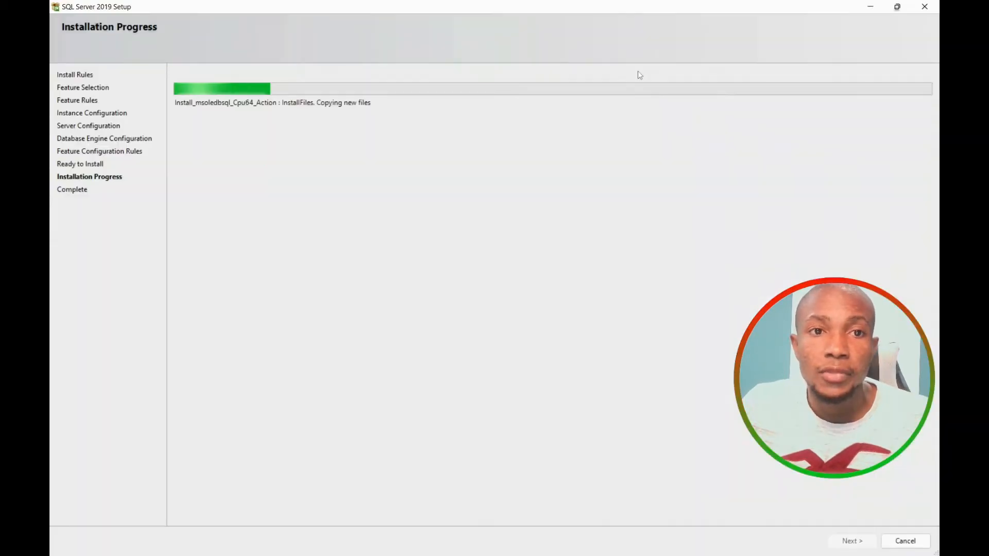
click(640, 68)
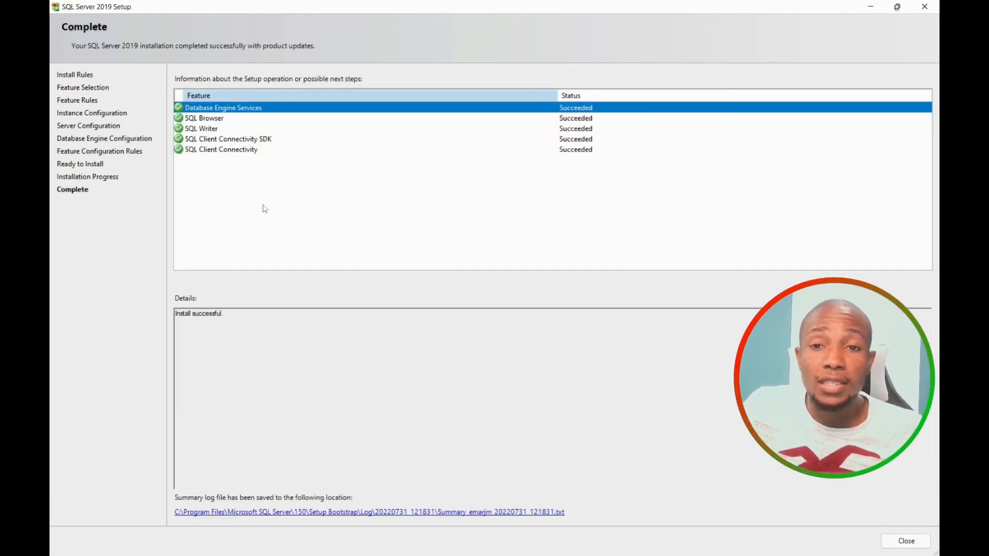
click(902, 542)
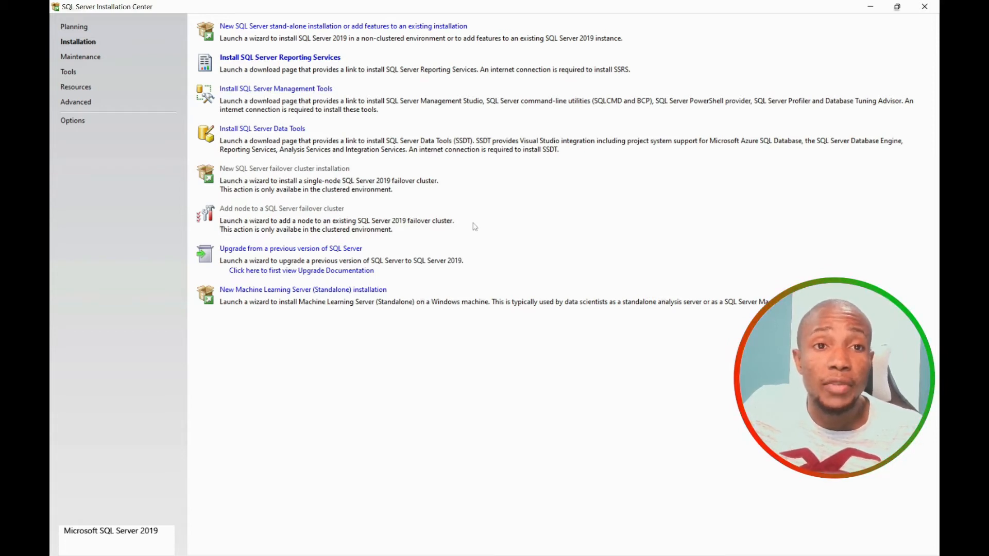
Download the SSMS 19 Preview installer from the management tools page and run SSMS-Setup-ENU.exe.
click(289, 90)
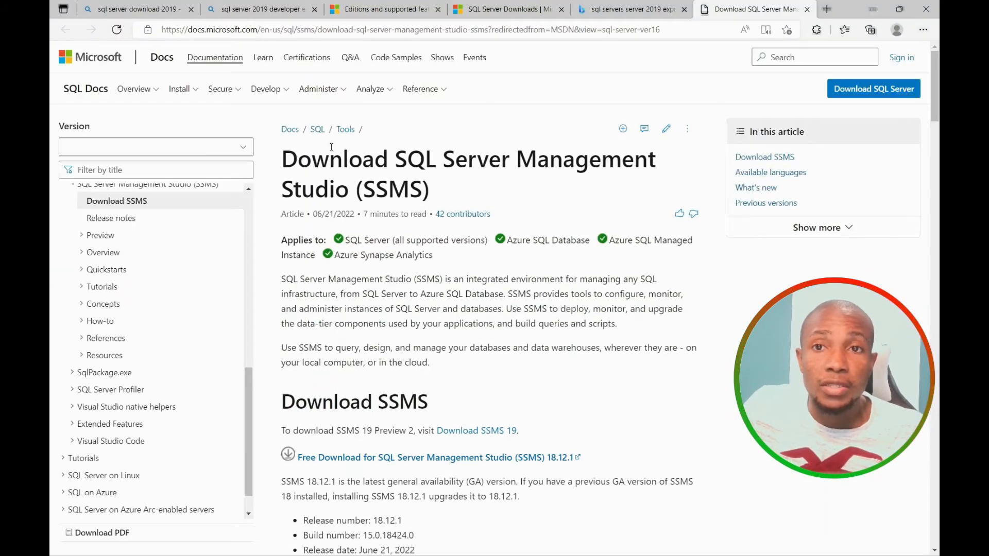
scroll(458, 313, down, 3)
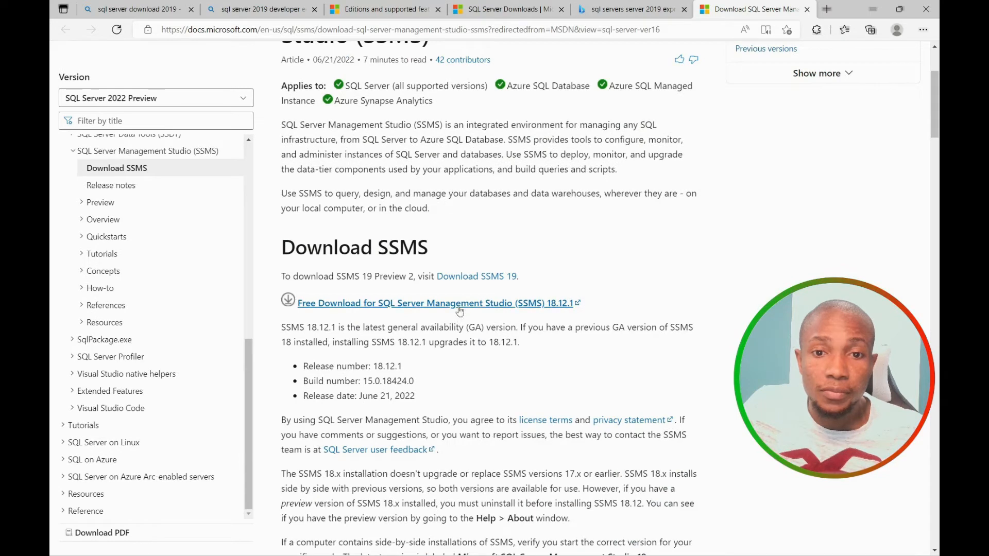
click(477, 276)
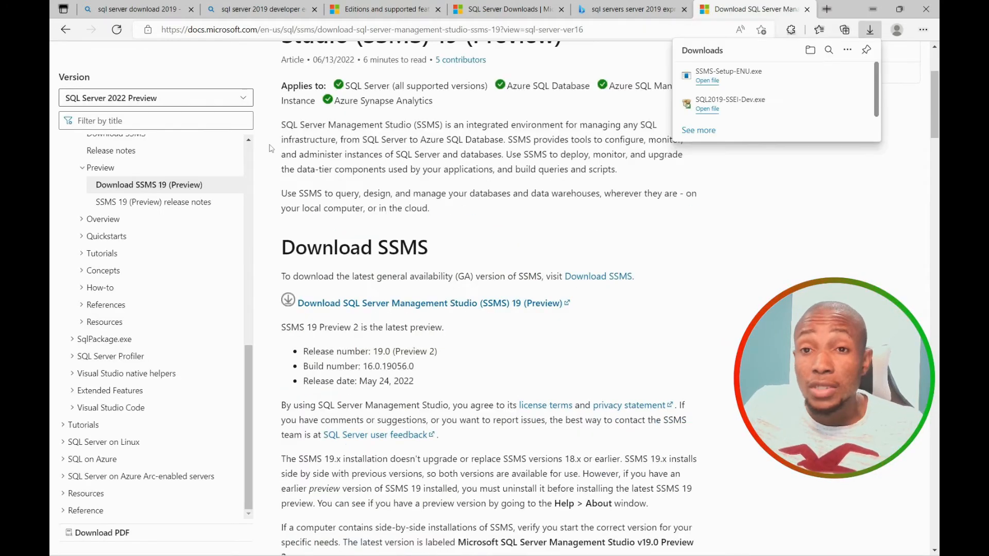
click(712, 83)
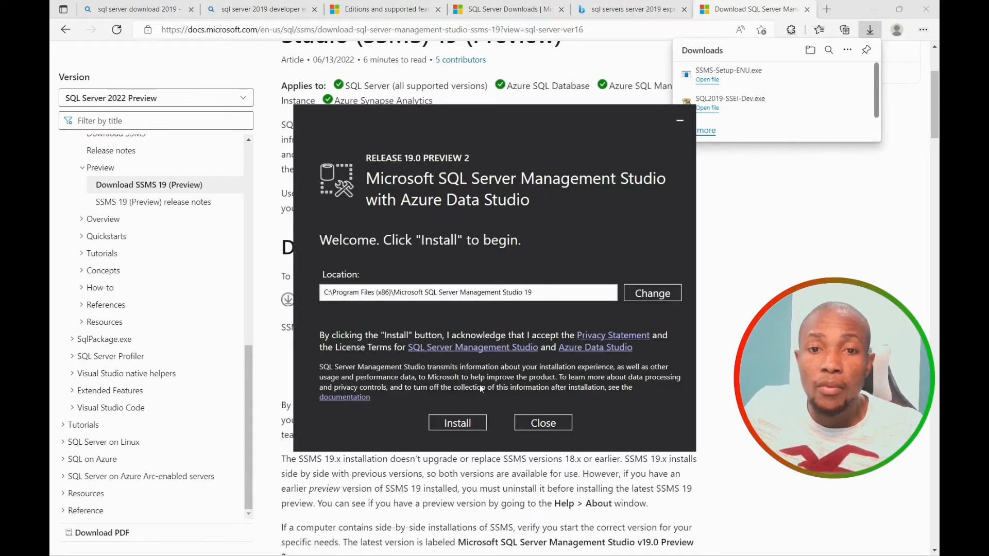
Install SQL Server Management Studio 19 Preview 2 and close the finished installer.
click(457, 423)
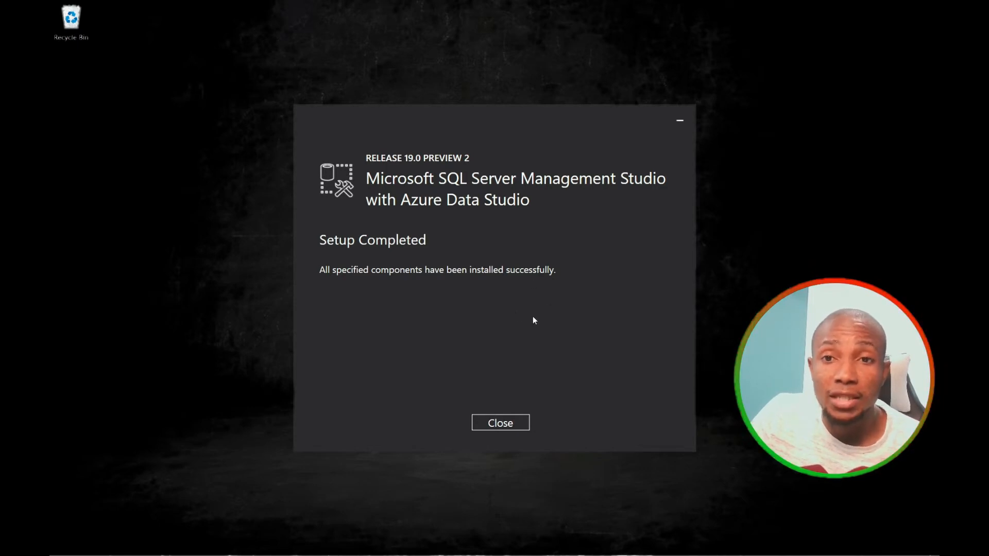
click(501, 423)
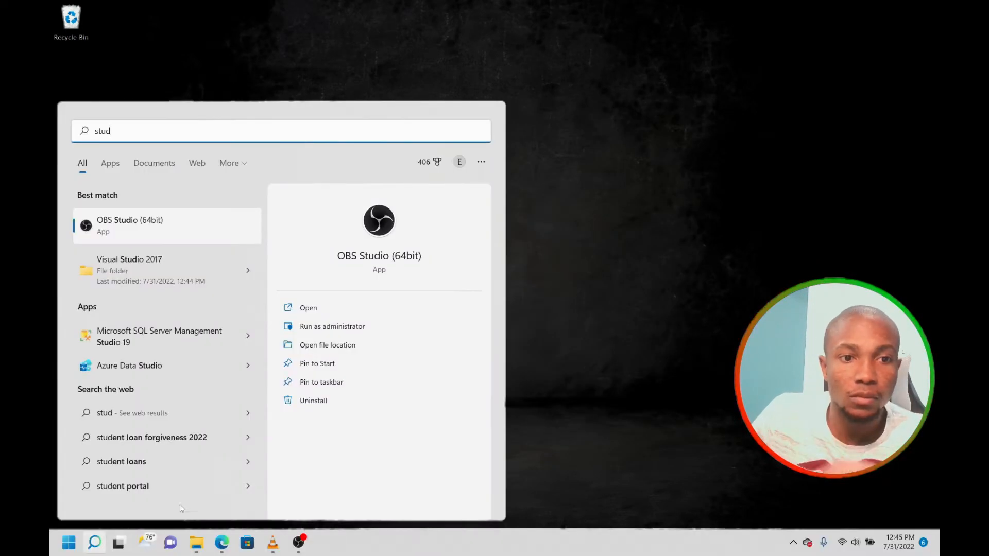
Launch SSMS 19, connect to the local default instance with Windows Authentication, and expand Databases.
click(148, 337)
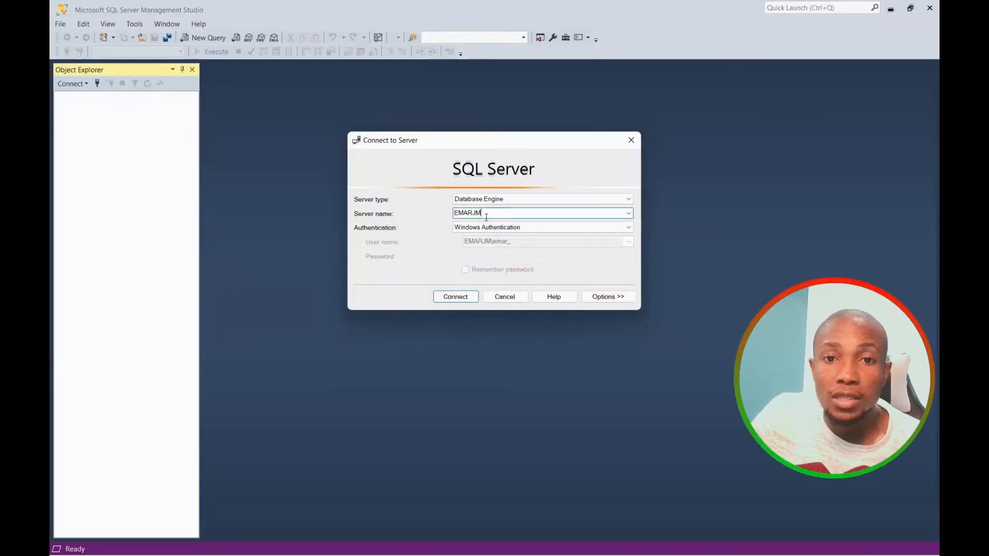
drag(485, 215, 454, 216)
click(499, 215)
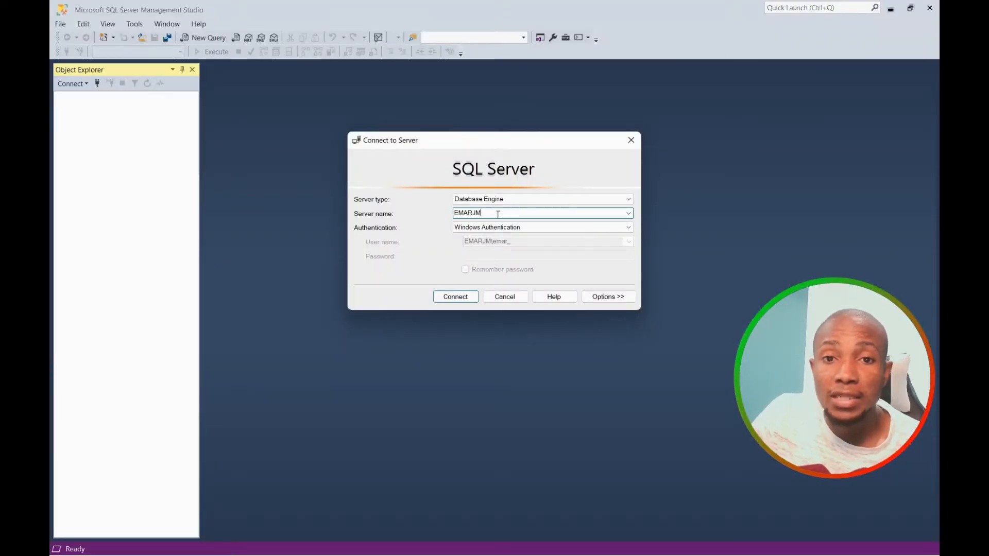
text(\ssss)
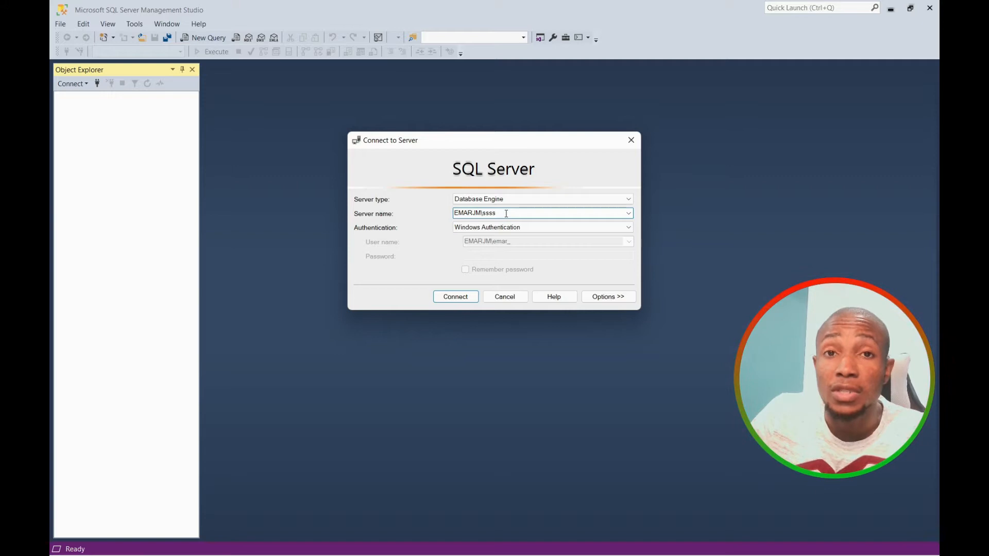
text(;3445)
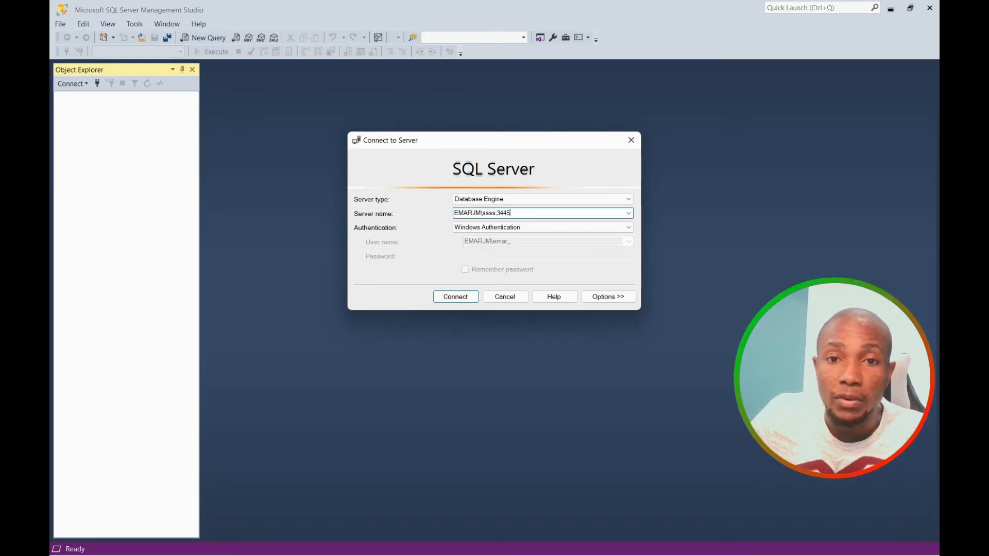
key(BackSpace)
key(BackSpace)
key(BackSpace)
key(BackSpace)
key(BackSpace)
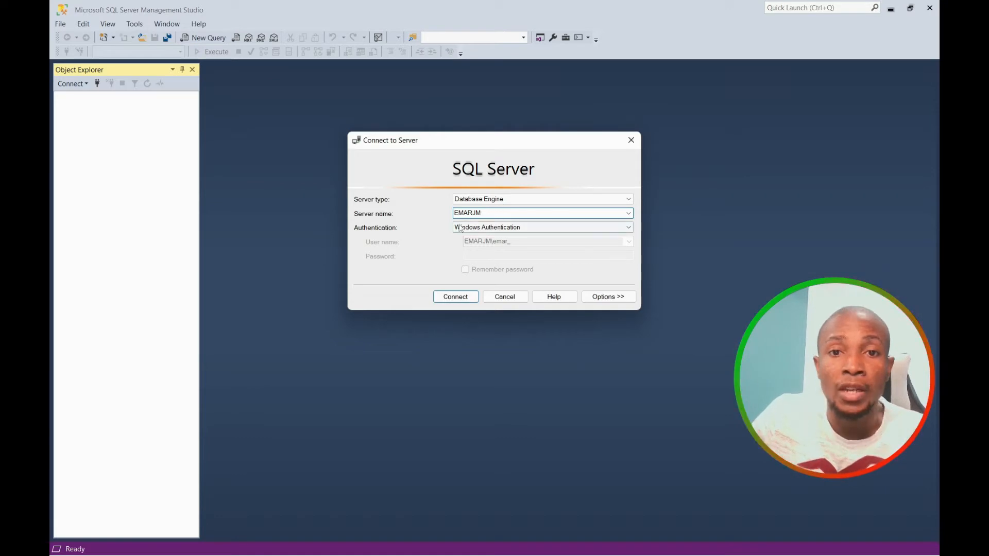
double_click(475, 214)
key(BackSpace)
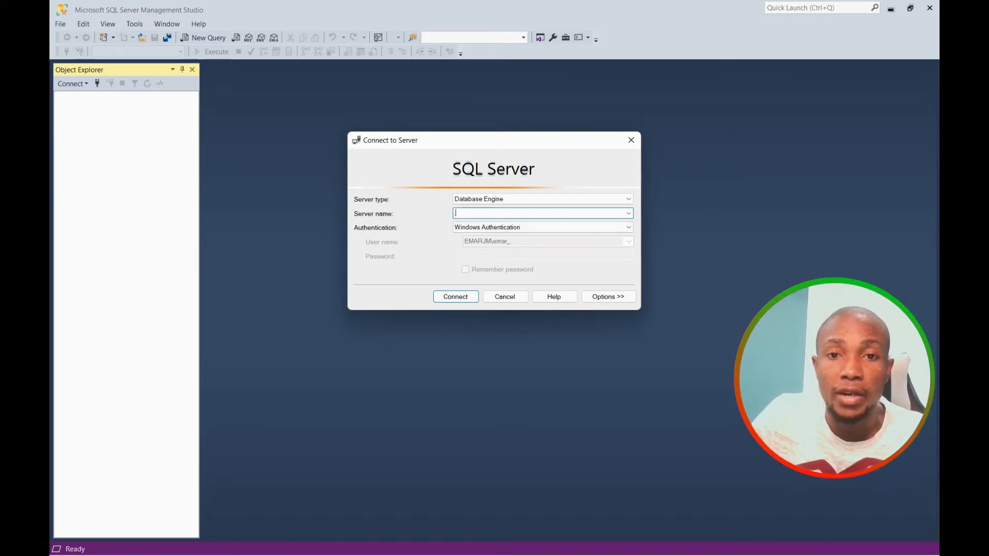
click(467, 300)
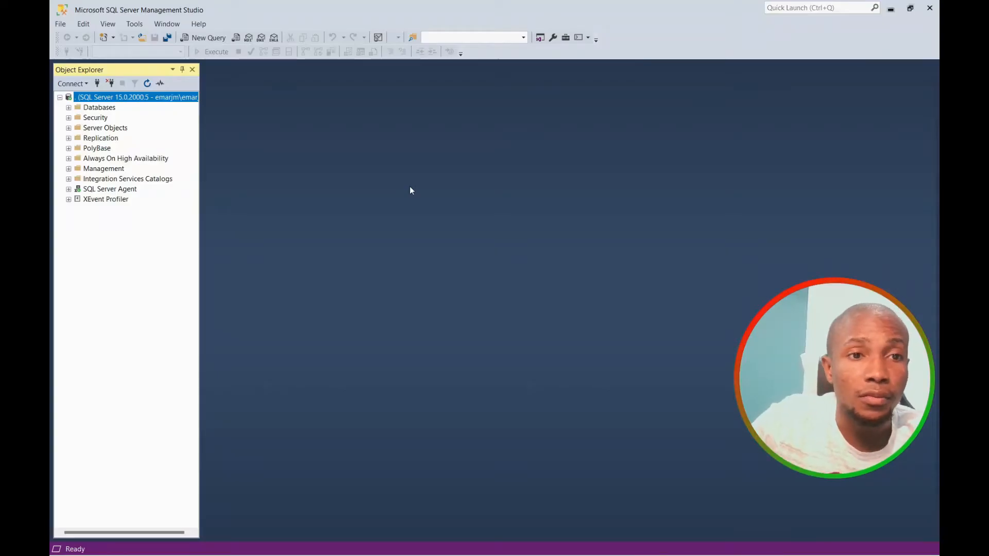
click(69, 108)
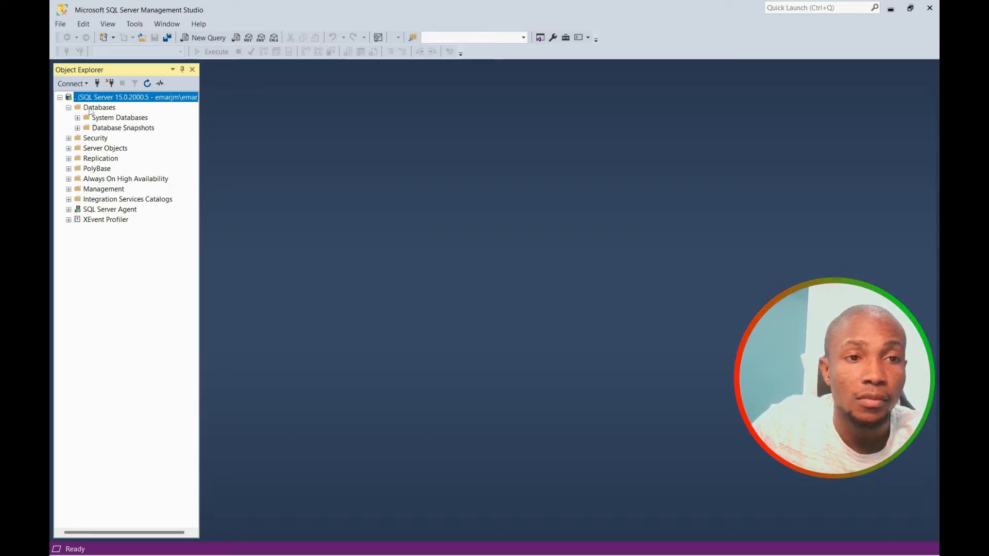
Start a new database named Demo.
right_click(91, 108)
click(114, 111)
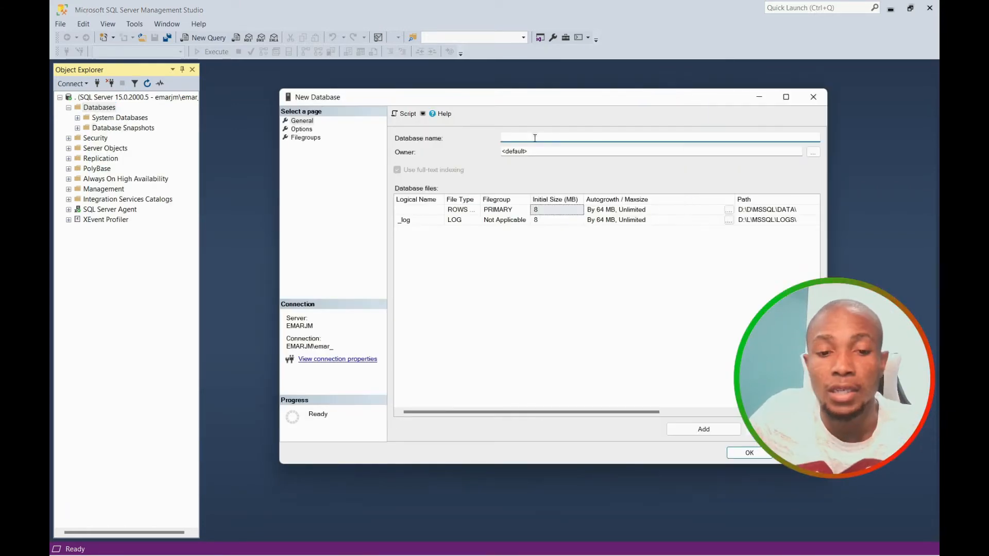
text(Demo)
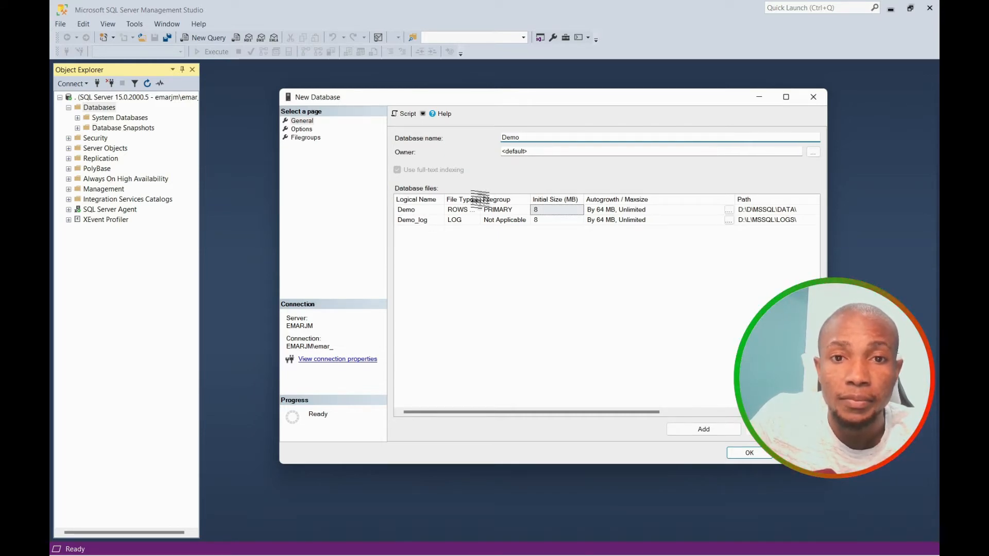
Inspect the Demo files' type, autogrowth and paths (D:\D\MSSQL\DATA\, D:\L\MSSQL\LOGS\).
drag(480, 199, 511, 200)
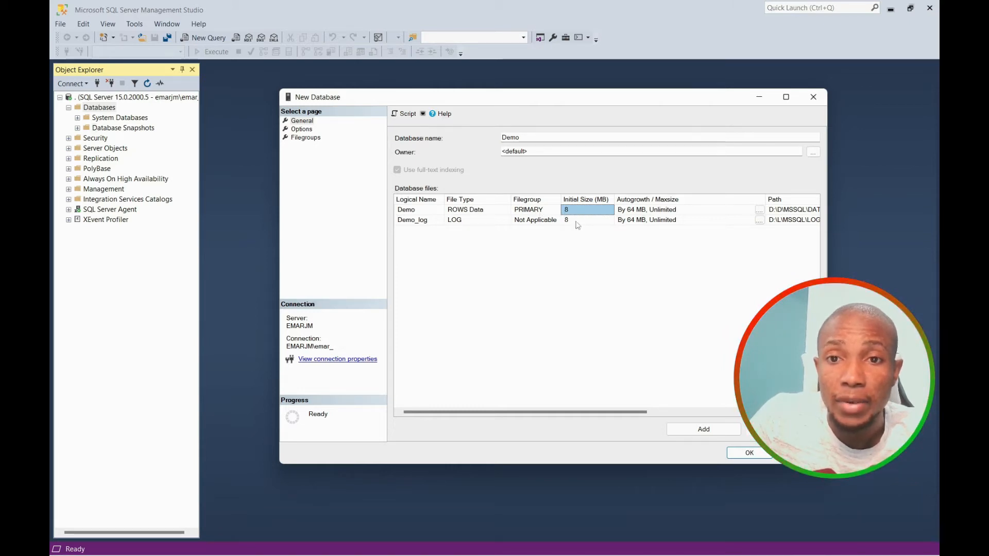
click(659, 211)
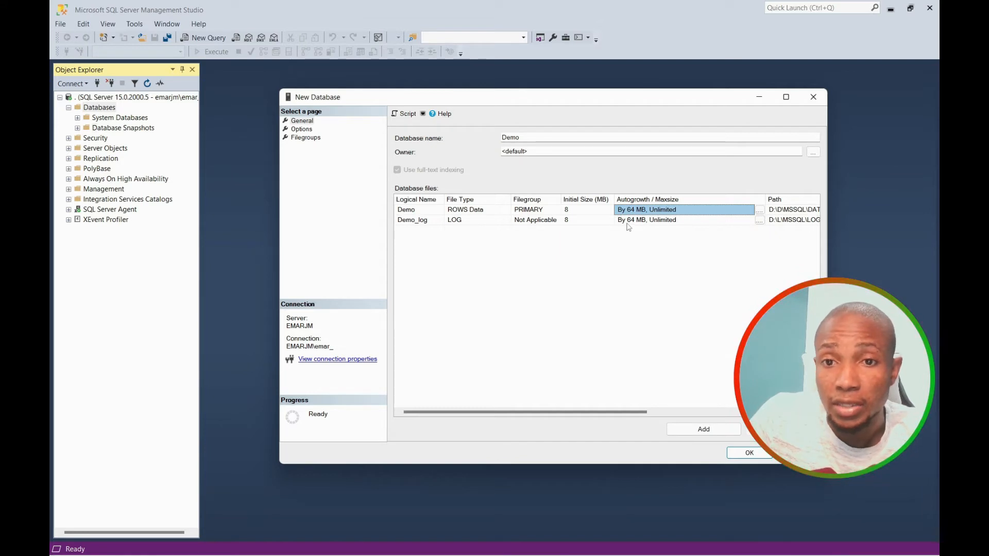
drag(651, 412, 721, 414)
click(686, 210)
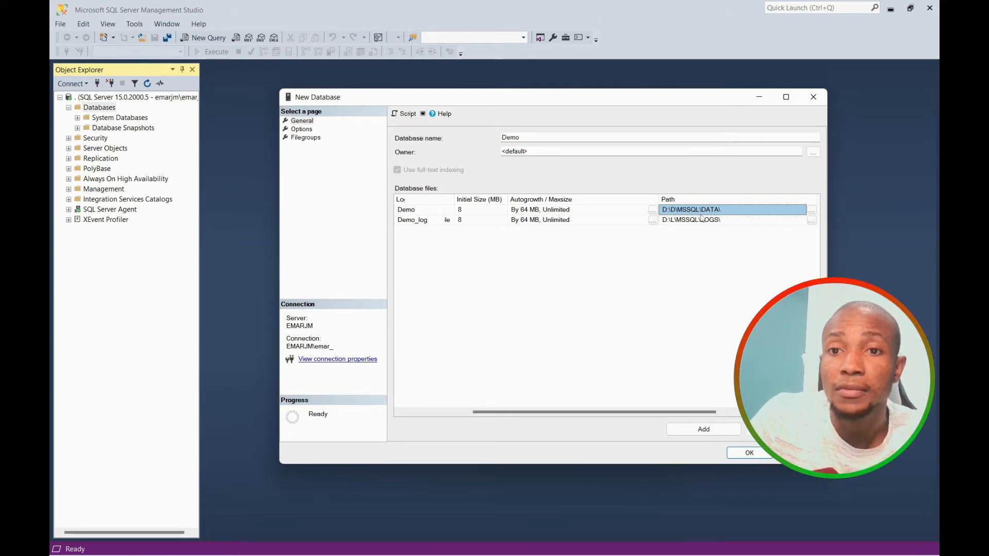
Review the data folder and Demo_log autogrowth unchanged, cancel the new database, and collapse Databases.
click(812, 212)
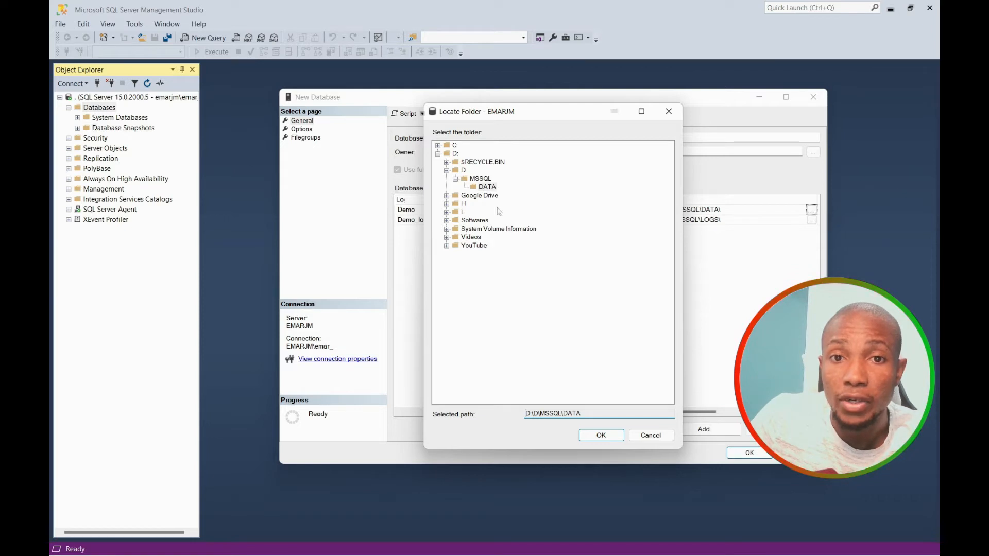
click(669, 112)
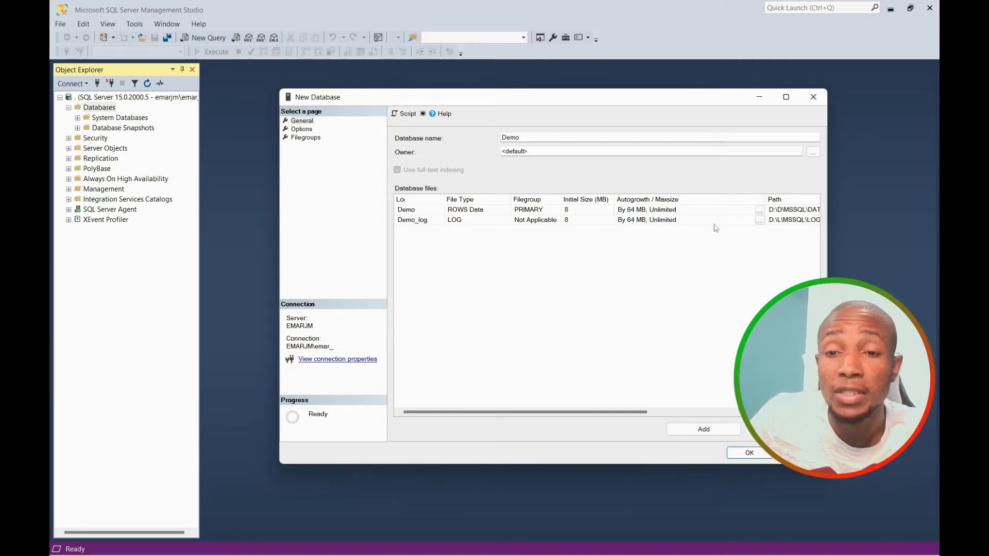
click(760, 221)
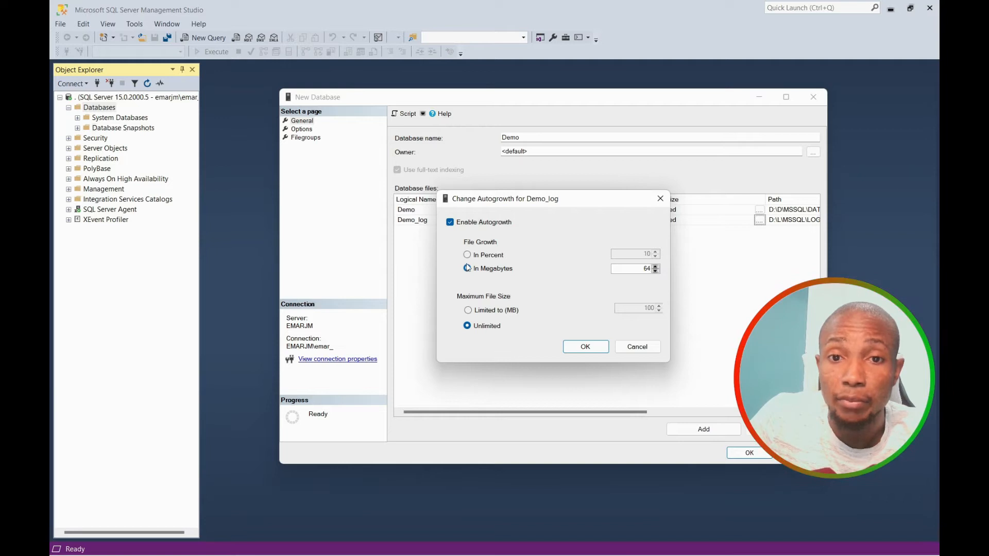
click(633, 349)
click(813, 97)
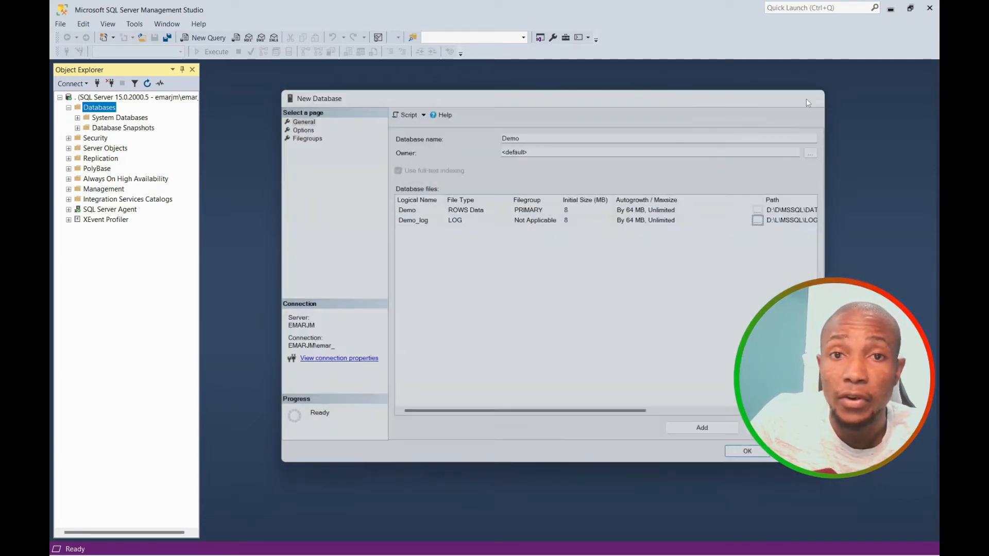
click(69, 108)
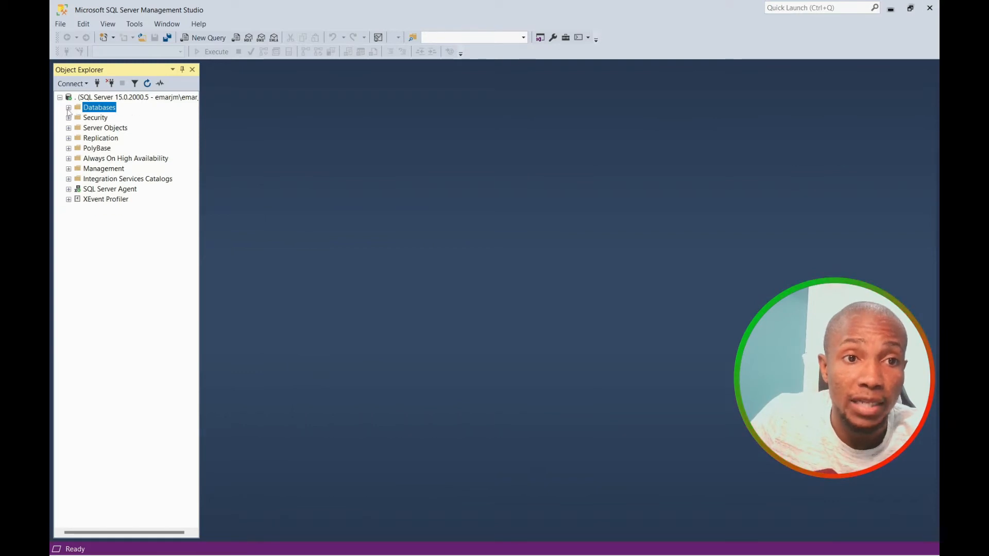
Open the Properties of the model system database.
click(68, 107)
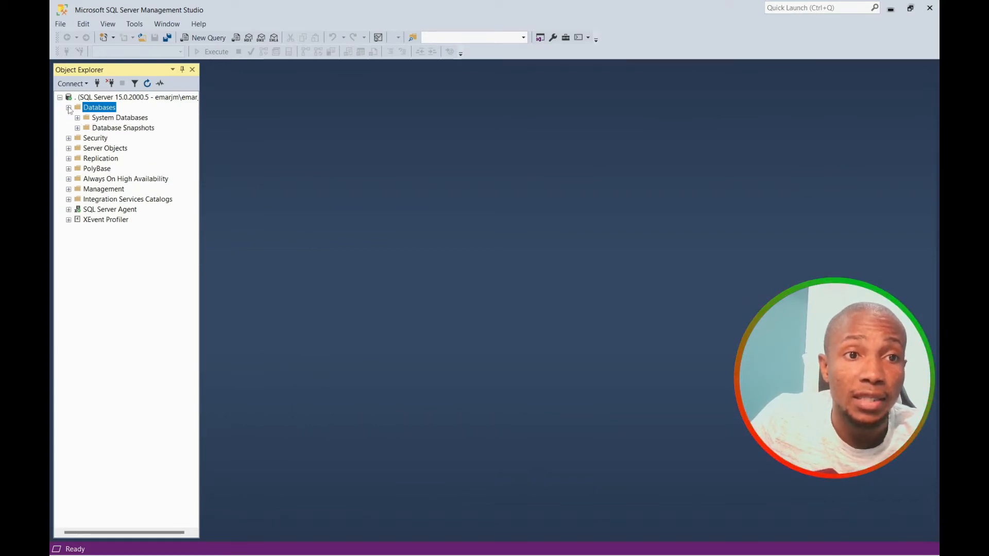
click(78, 118)
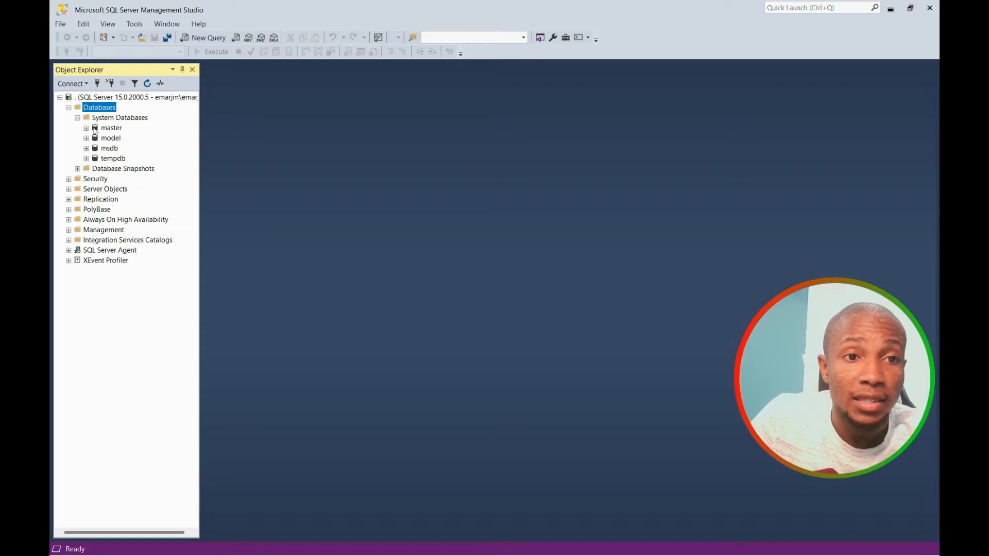
right_click(99, 140)
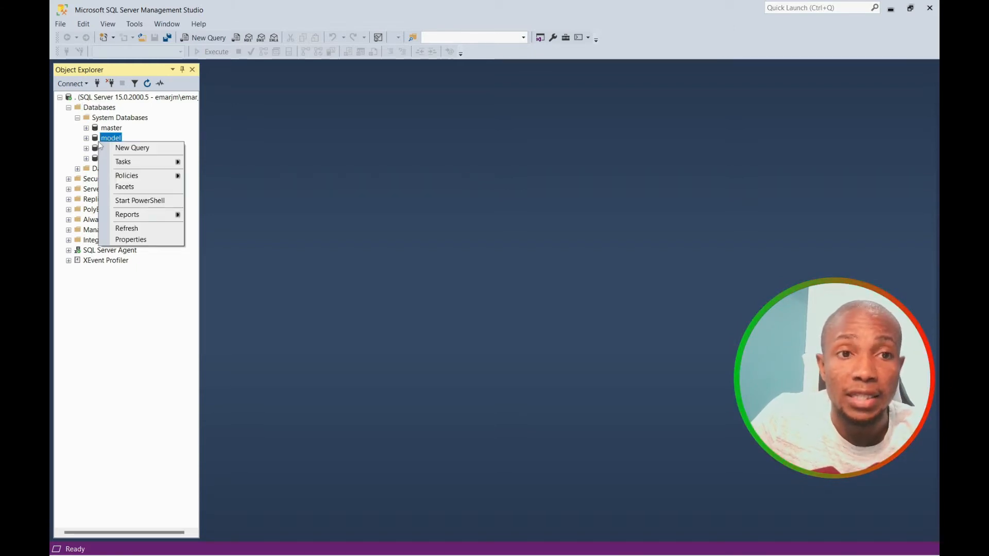
click(131, 240)
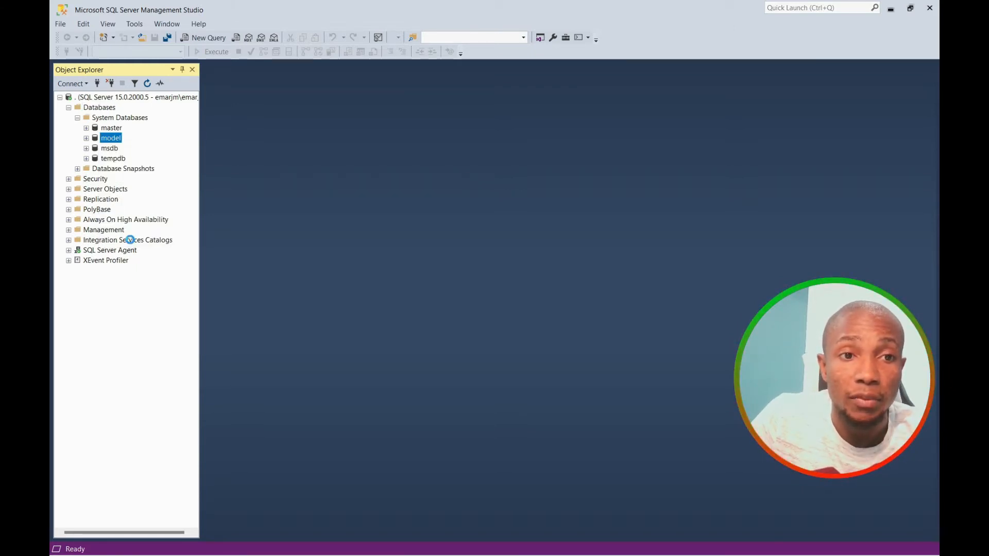
Set modeldev to grow by 100 MB with a 5000 MB maximum.
click(666, 210)
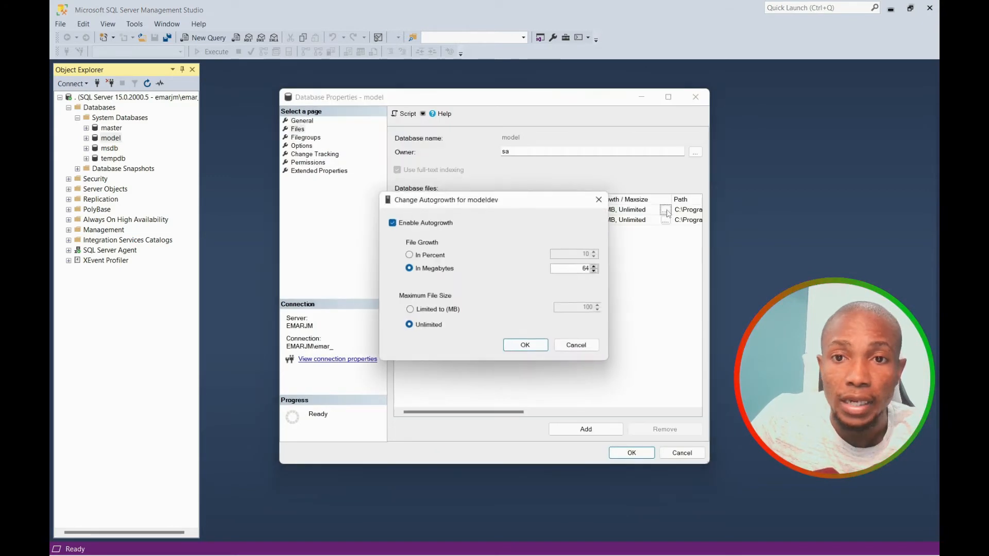
click(409, 310)
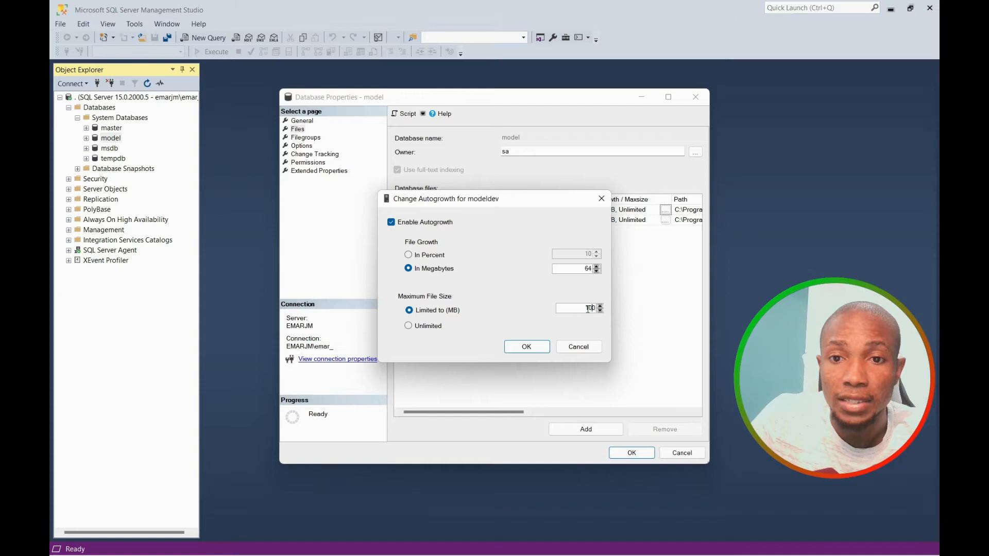
drag(585, 307, 597, 308)
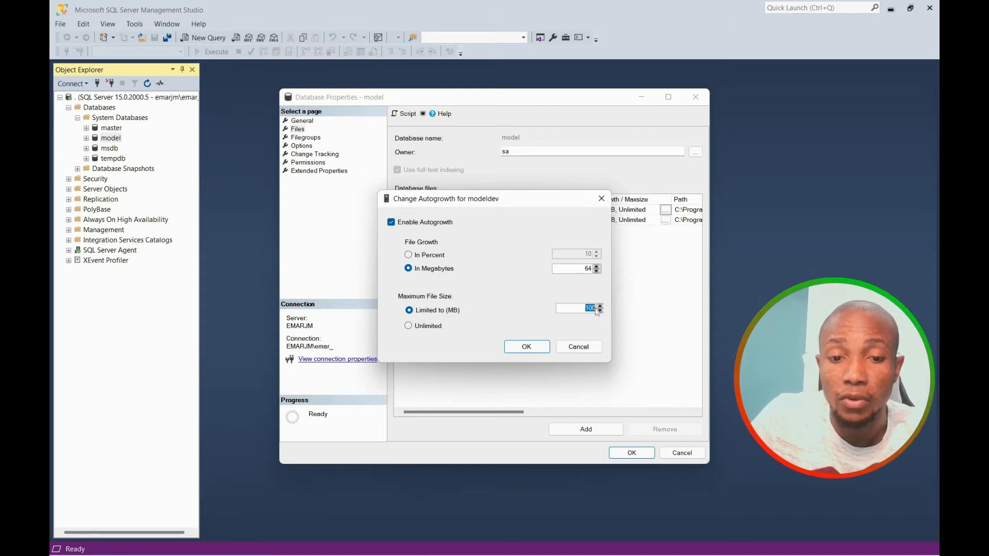
text(5000)
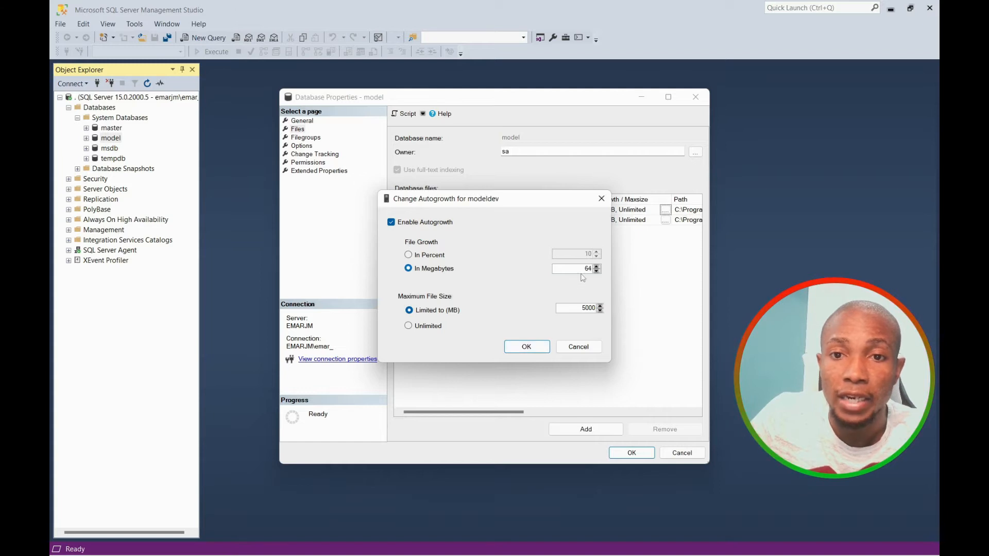
drag(584, 269, 593, 272)
text(1)
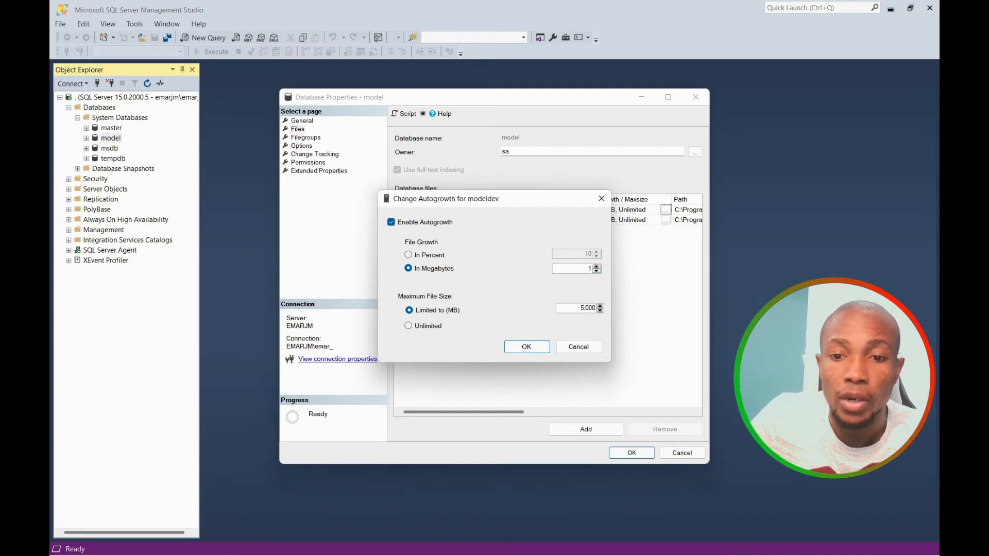
click(542, 349)
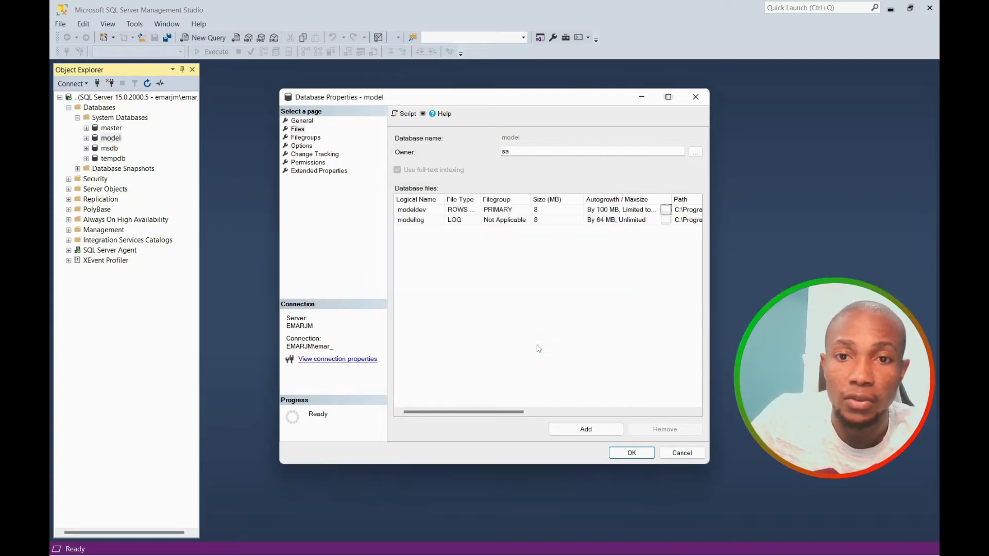
Set modellog to grow by 200 MB with a 10000 MB maximum.
click(665, 221)
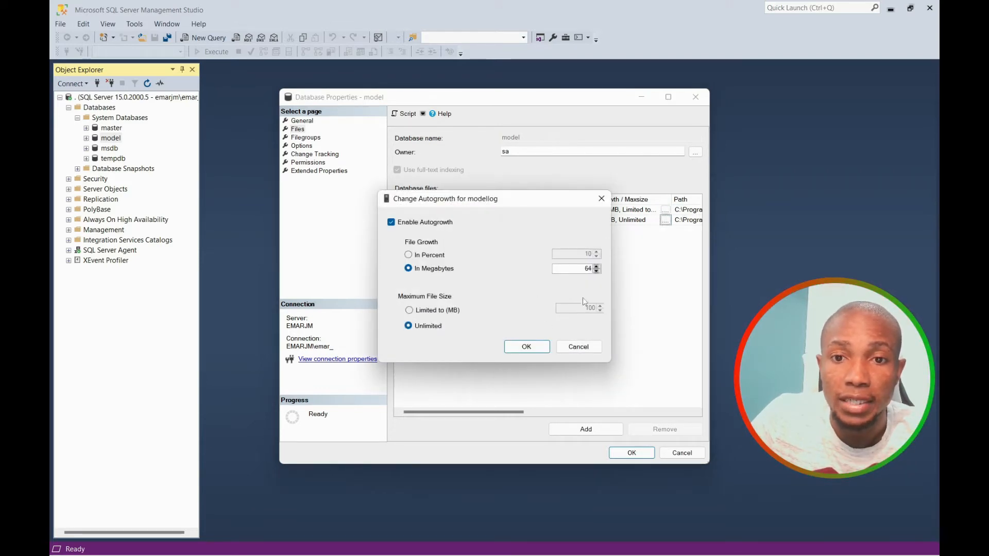
click(428, 311)
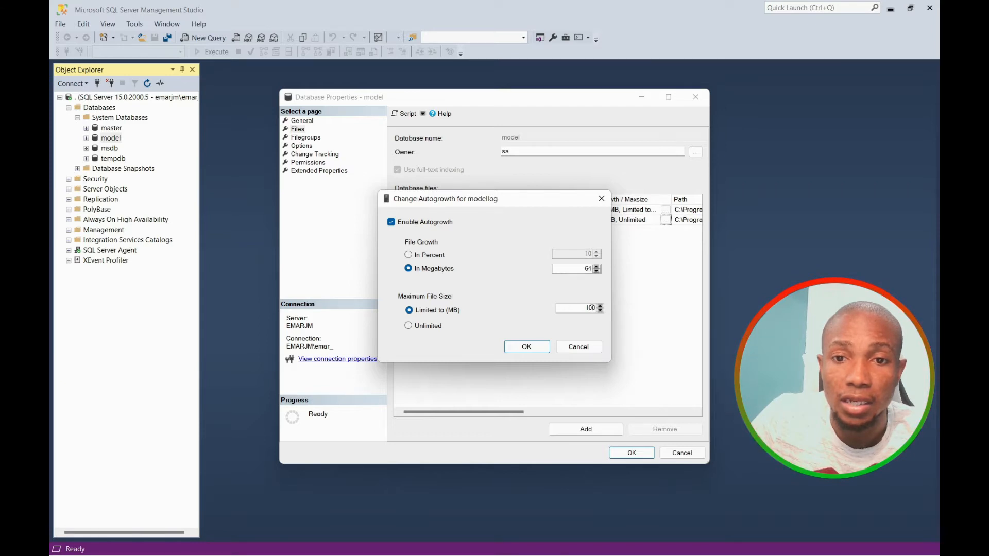
key(BackSpace)
key(BackSpace)
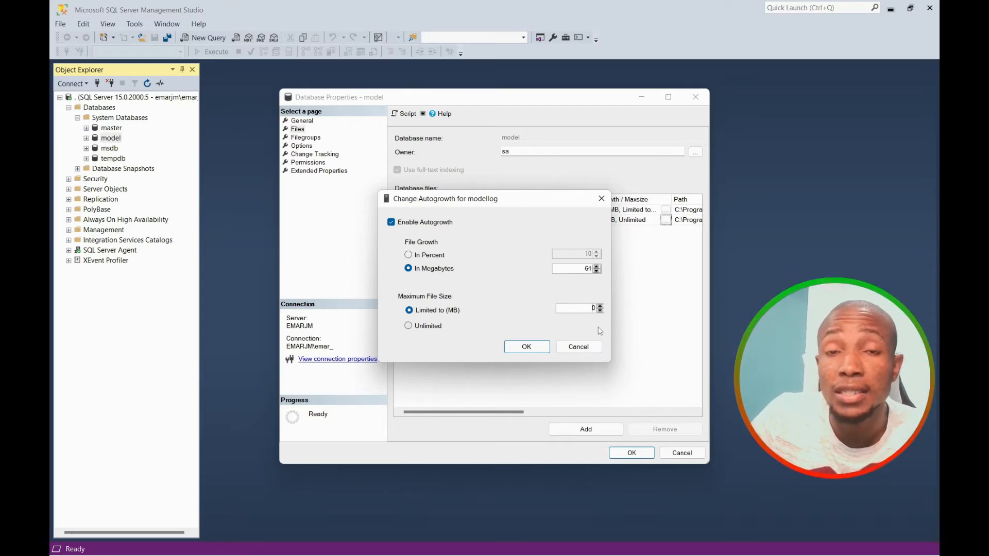
text(100)
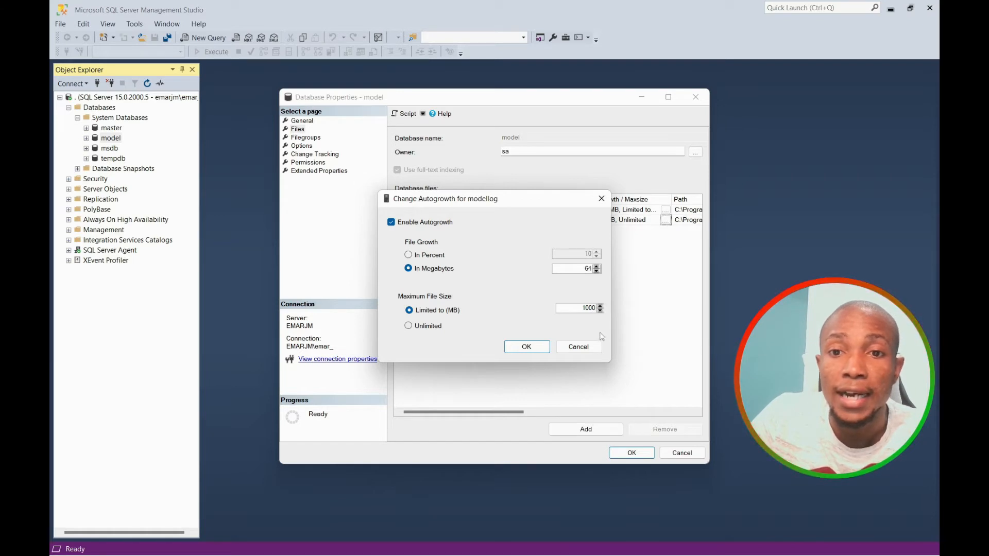
text(0)
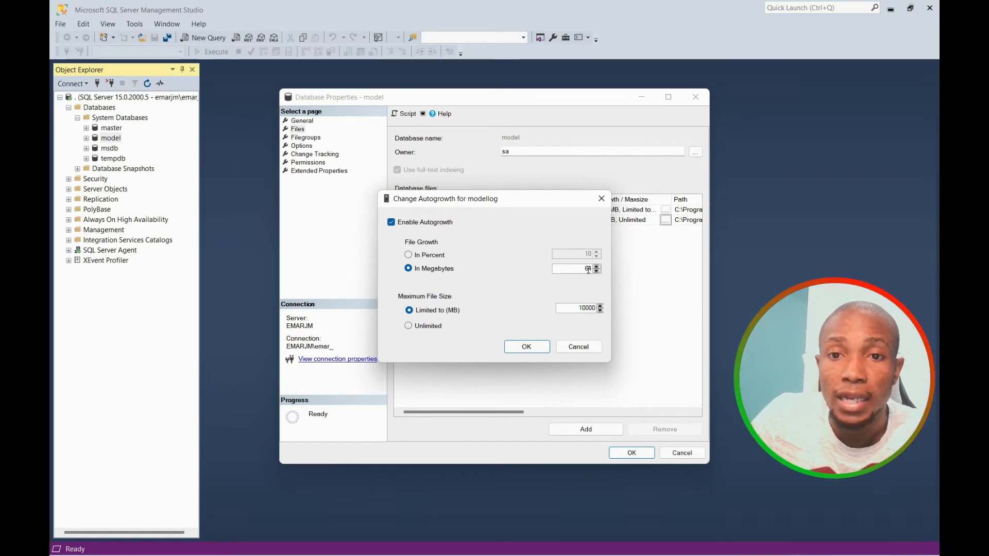
text(200)
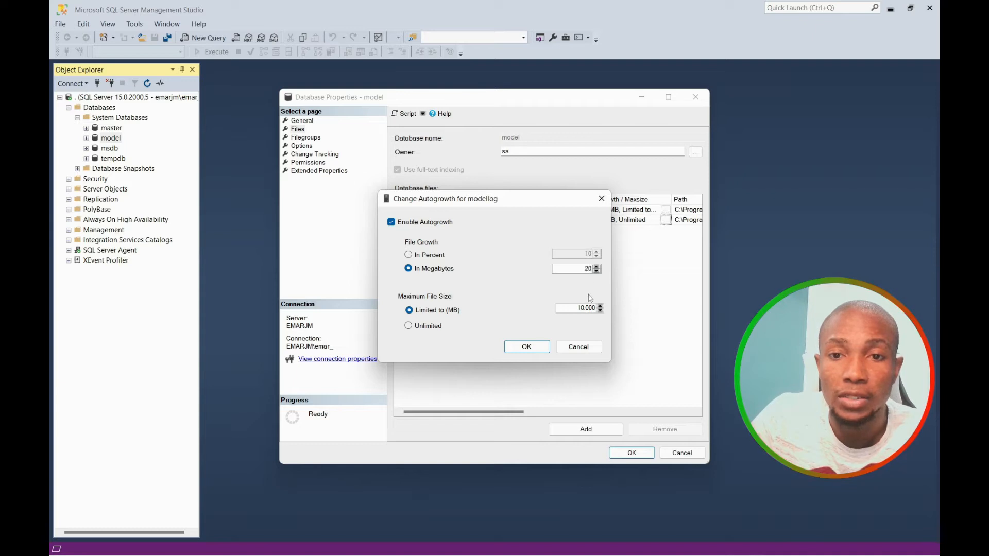
click(523, 349)
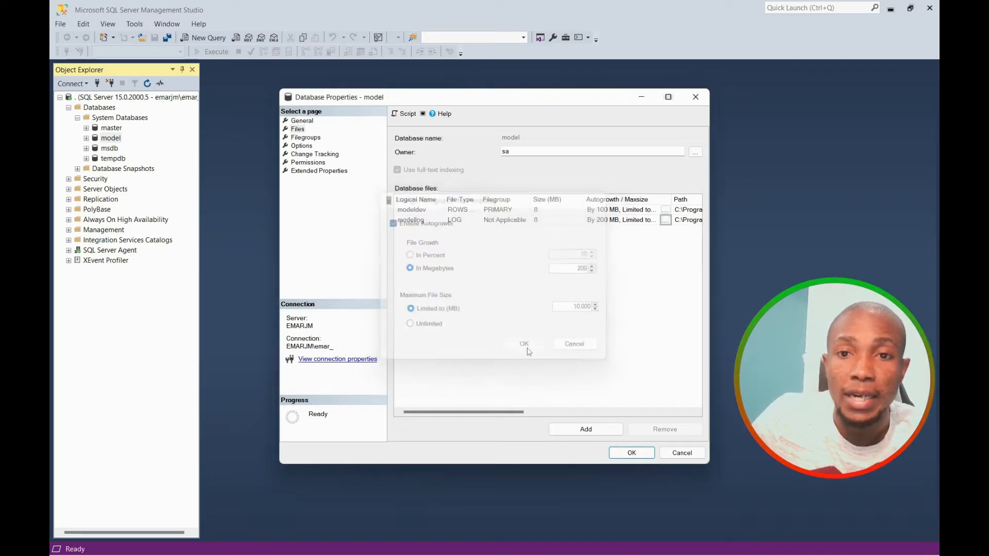
Keep the Full recovery model and save the model database properties.
click(309, 129)
click(308, 147)
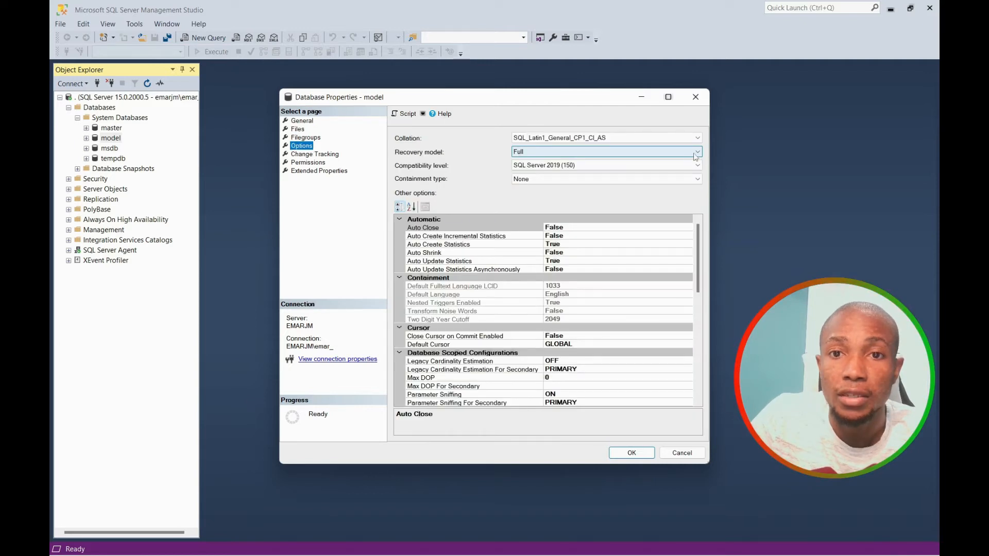
click(698, 153)
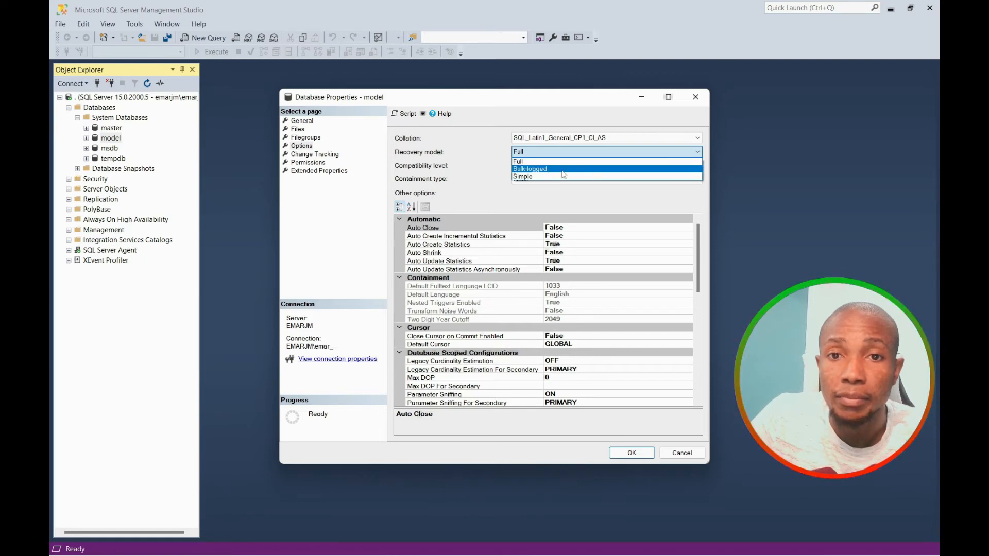
click(598, 102)
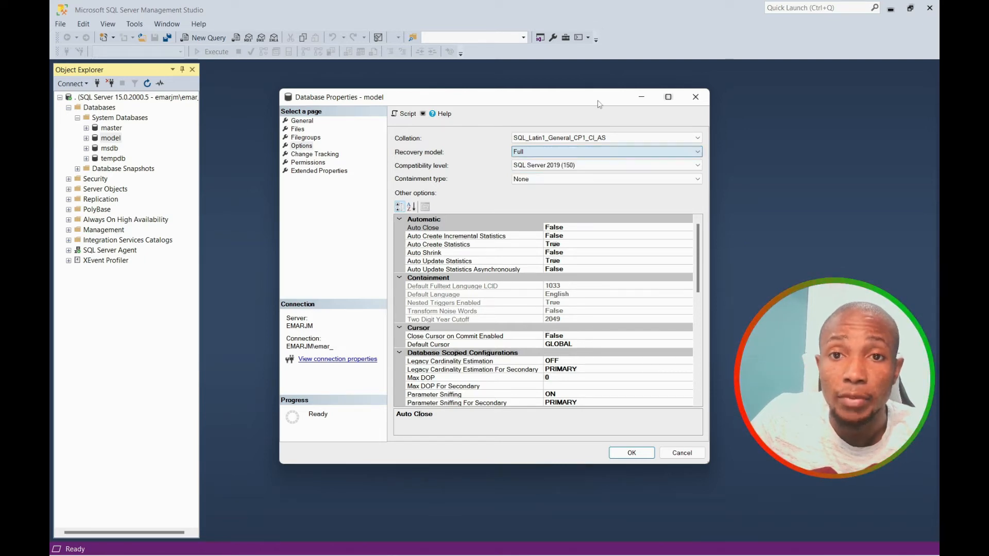
click(633, 453)
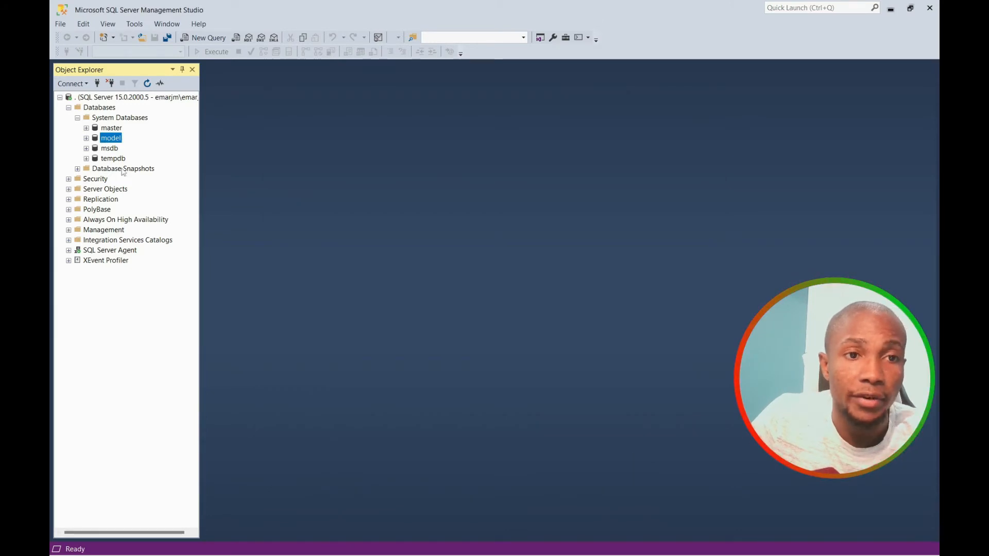
Create the Demo database with default files inheriting model's 5000 MB and 10000 MB caps.
right_click(109, 107)
click(149, 115)
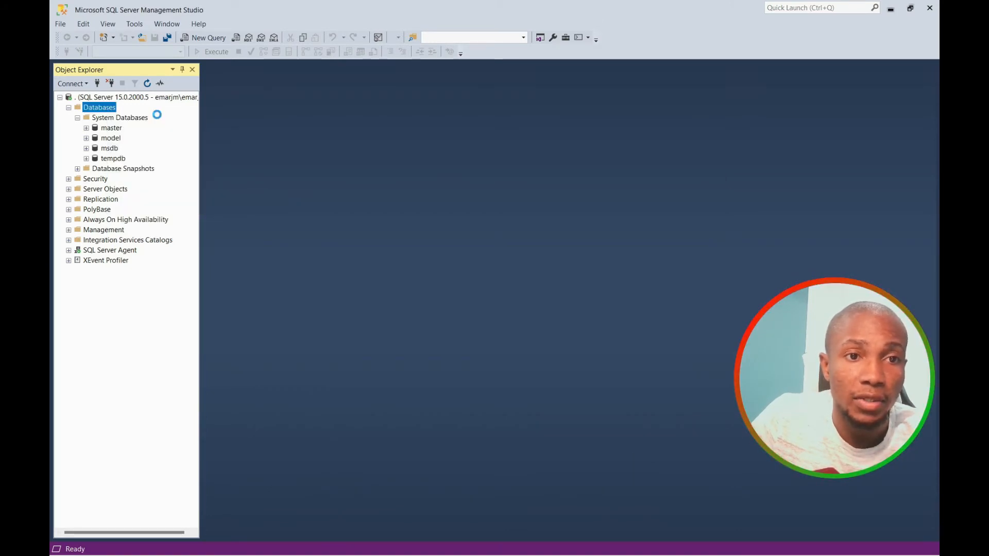
text(De)
key(BackSpace)
text(mo)
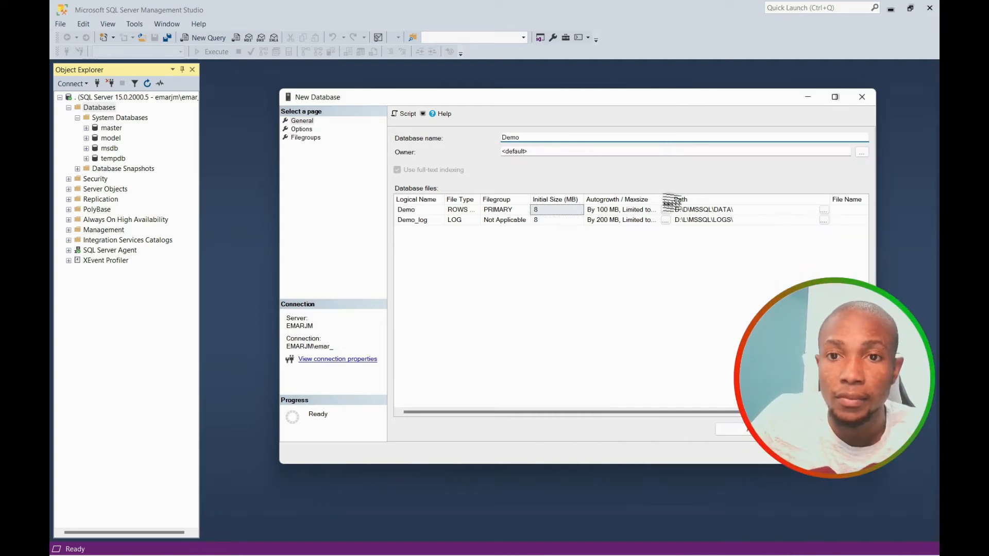
drag(669, 201, 762, 203)
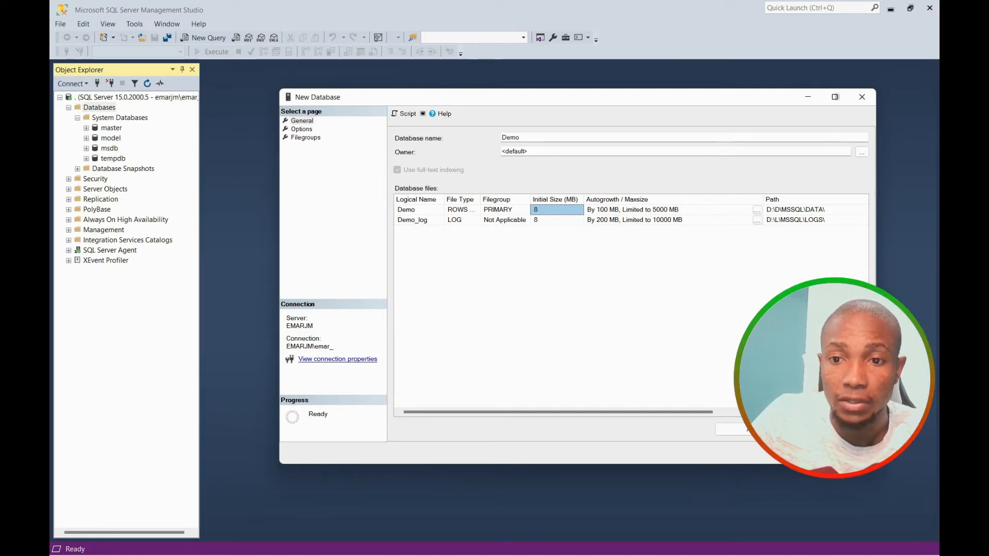
click(729, 430)
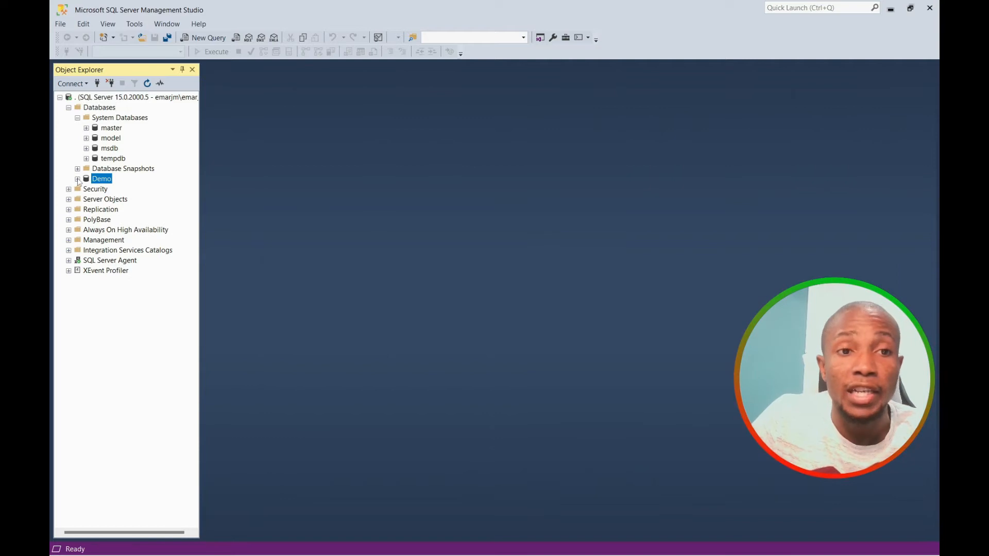
right_click(108, 98)
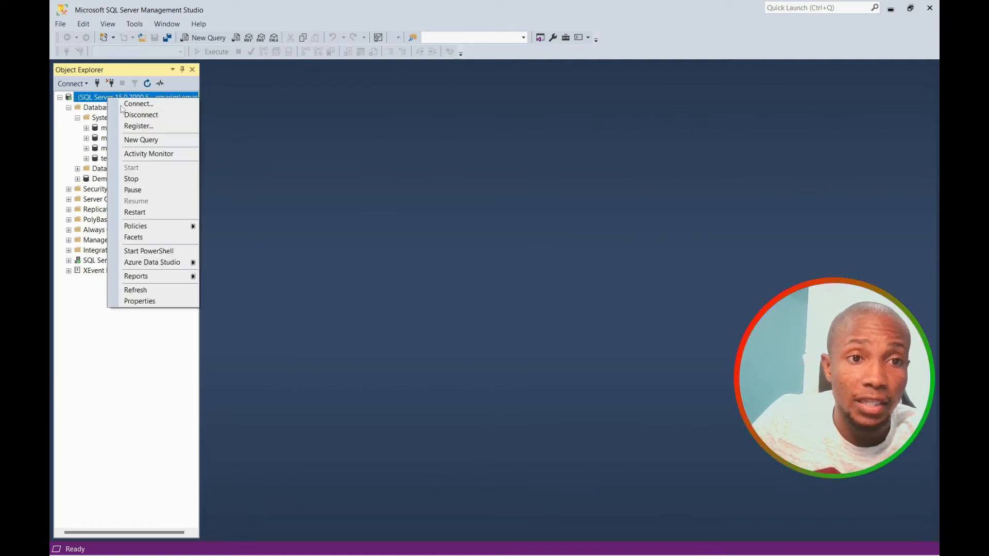
click(153, 301)
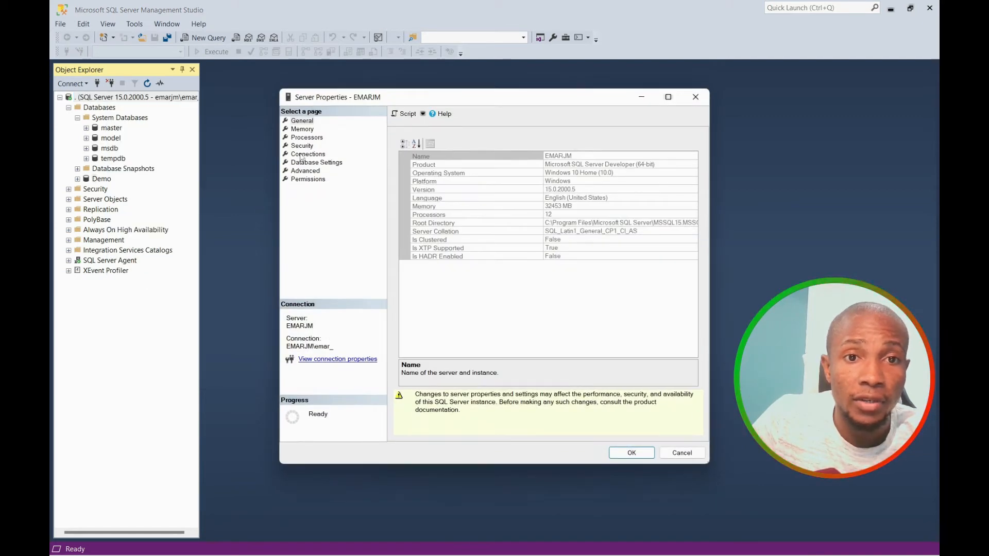
click(309, 163)
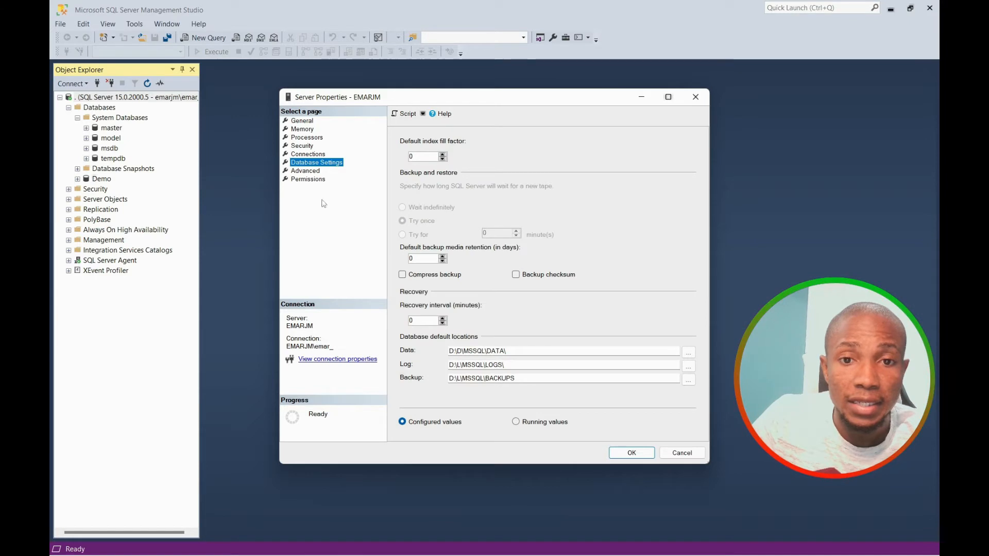
drag(525, 378, 436, 386)
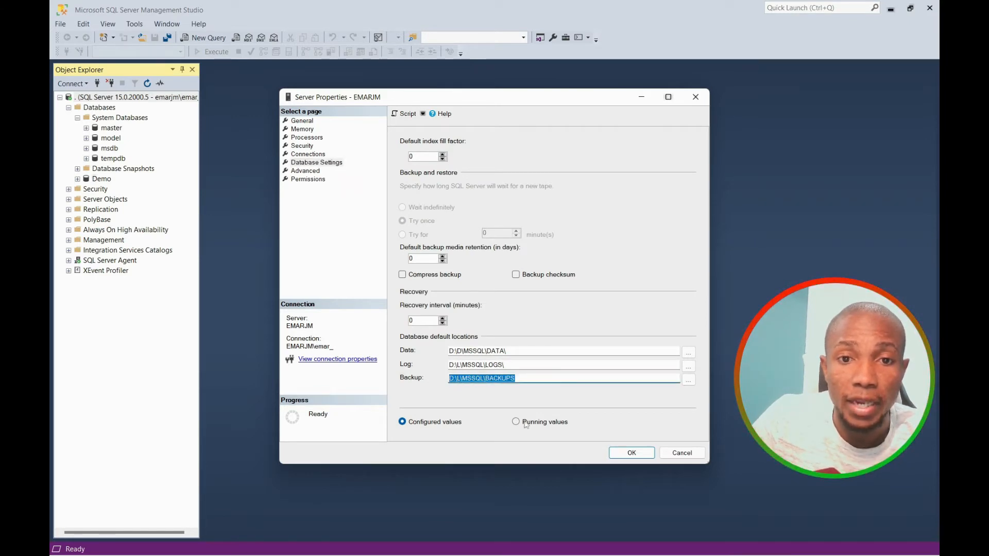
click(687, 456)
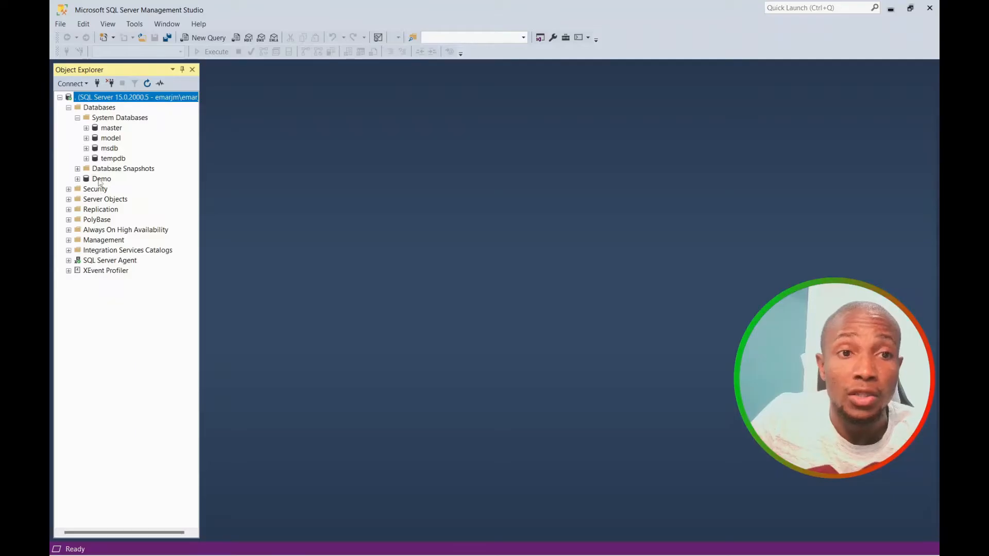
Take a full disk backup of Demo to D:\L\MSSQL\BACKUPS\Demo.bak.
right_click(101, 180)
mouse_move(133, 221)
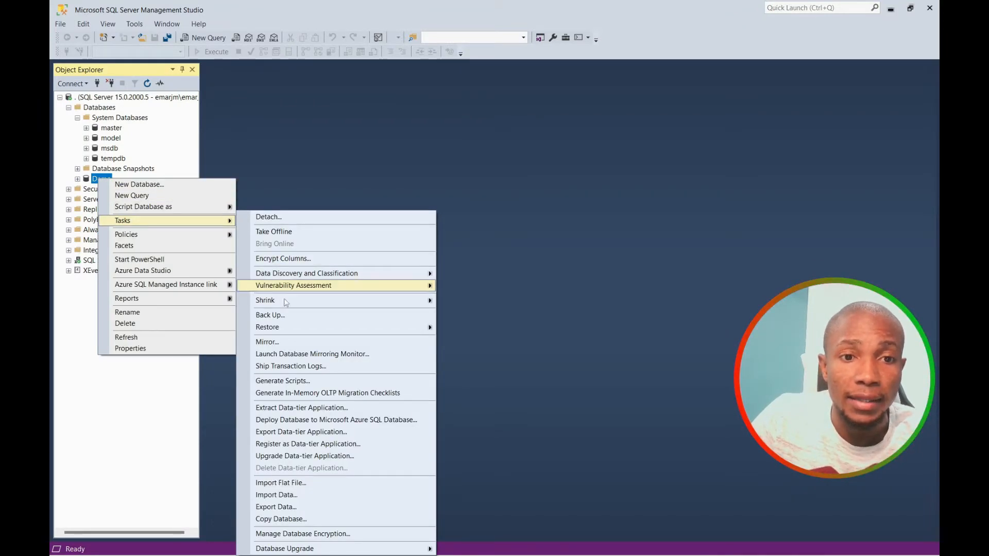
click(278, 314)
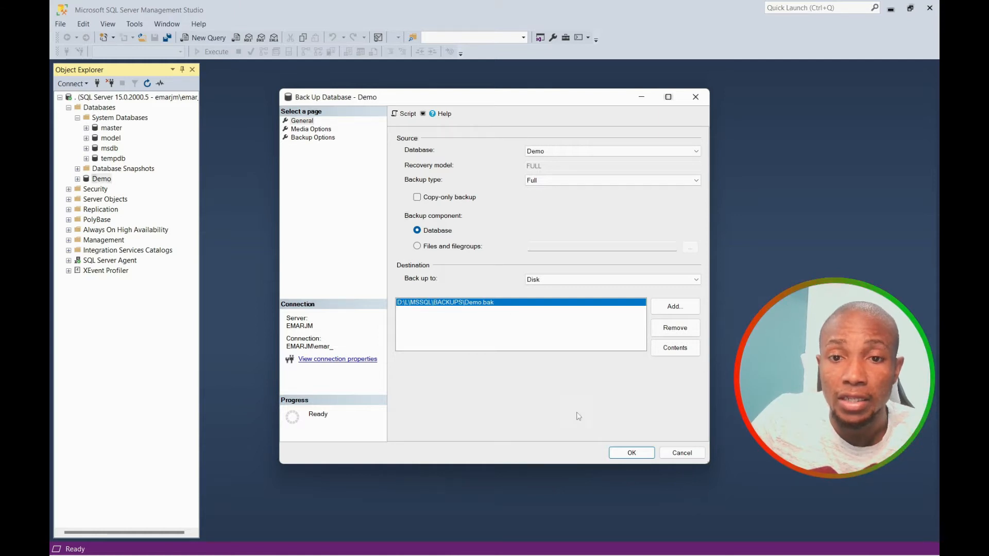
click(637, 455)
click(647, 304)
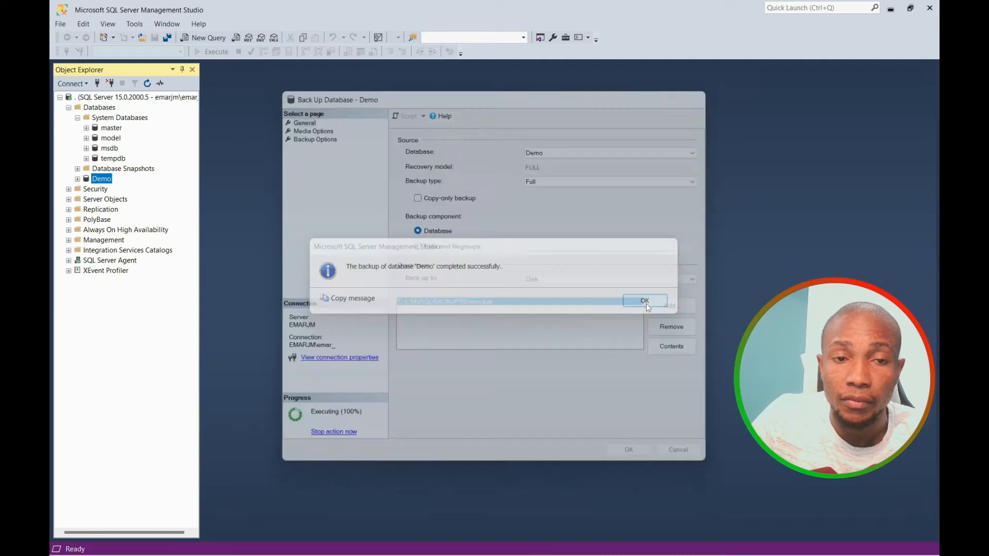
right_click(101, 179)
mouse_move(130, 223)
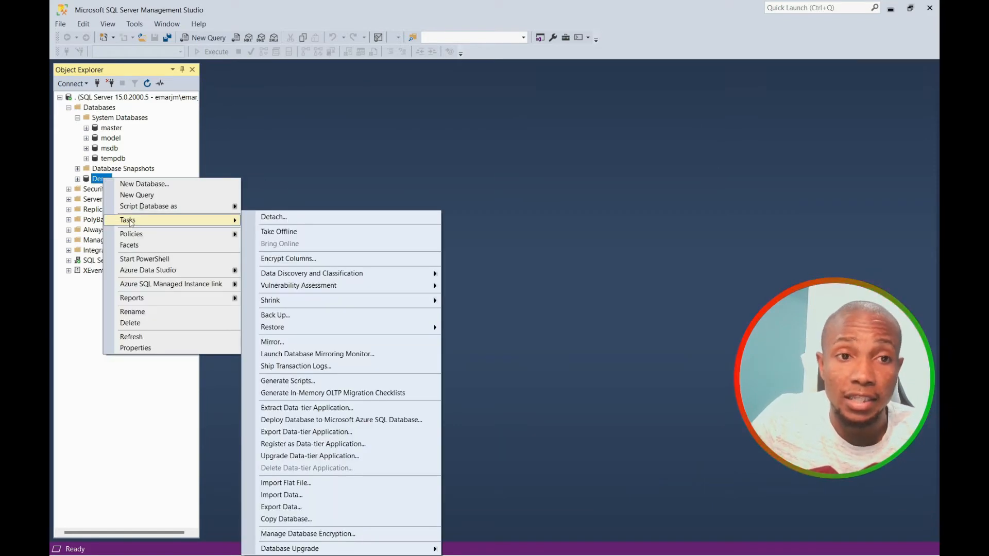
Delete the Demo database, then begin a database restore.
click(141, 325)
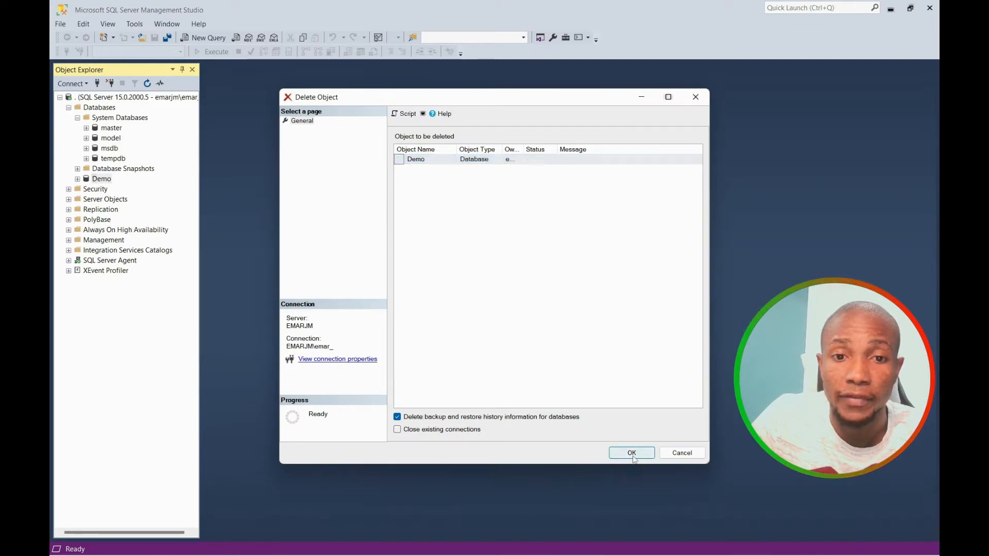
click(633, 455)
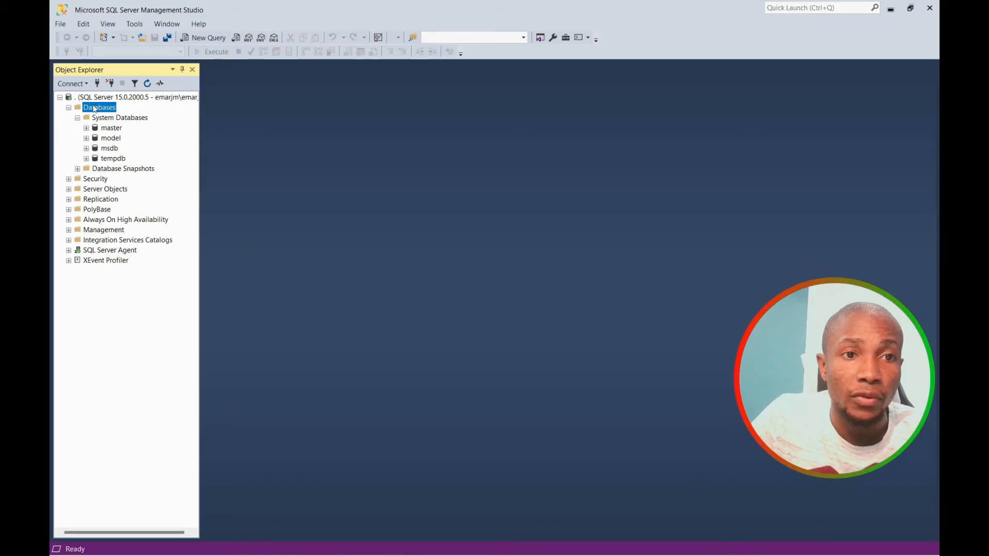
right_click(94, 108)
click(139, 142)
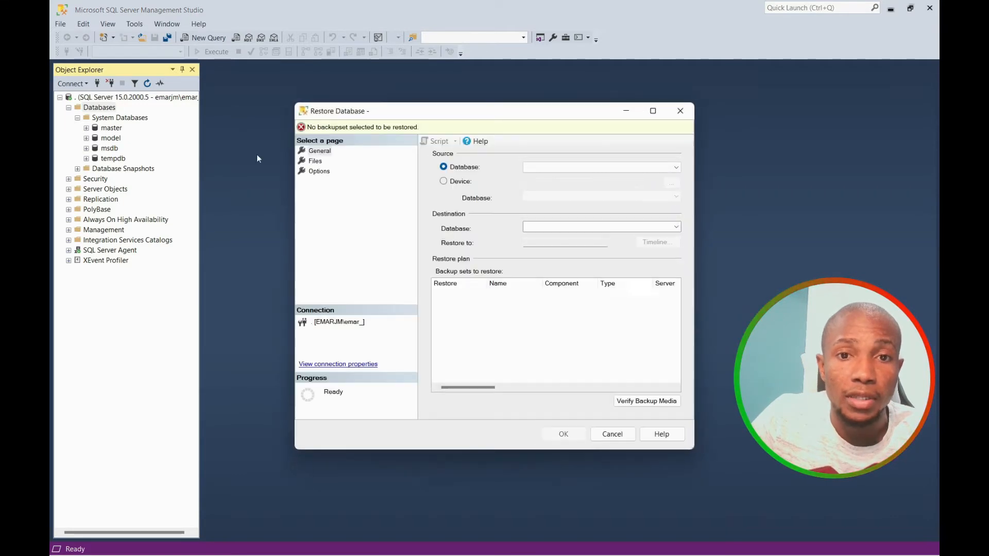
Restore Demo from the device backup D:\L\MSSQL\BACKUPS\Demo.bak.
click(468, 180)
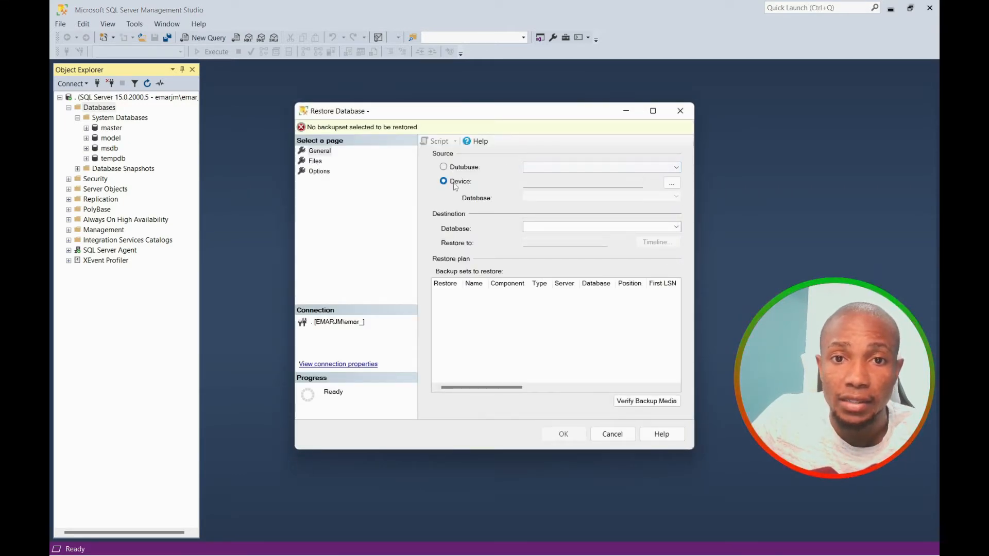
click(672, 184)
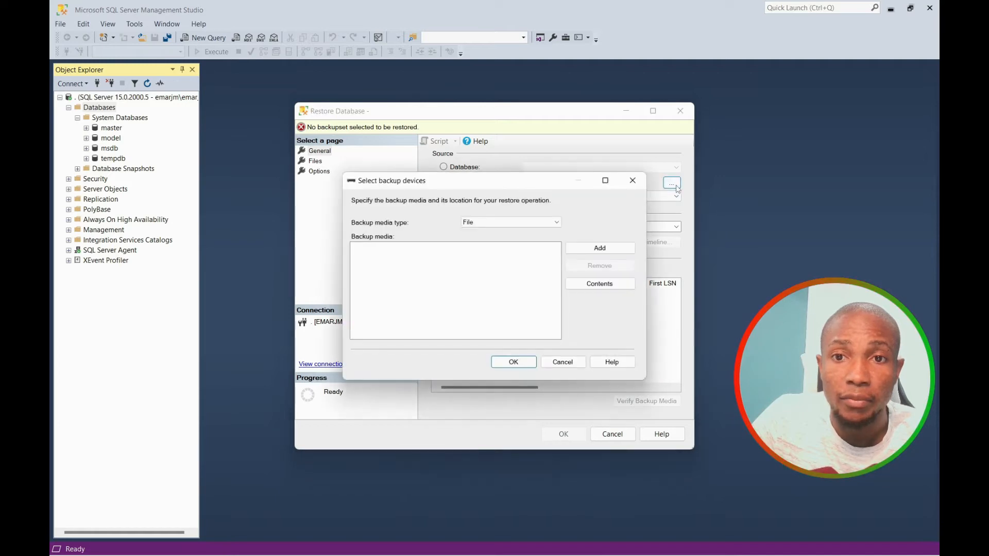
click(601, 251)
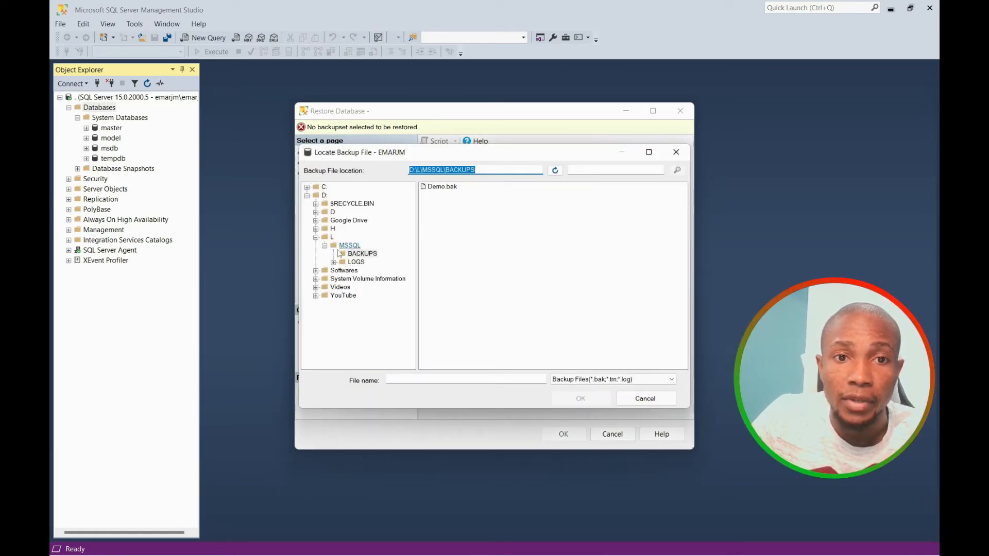
click(357, 256)
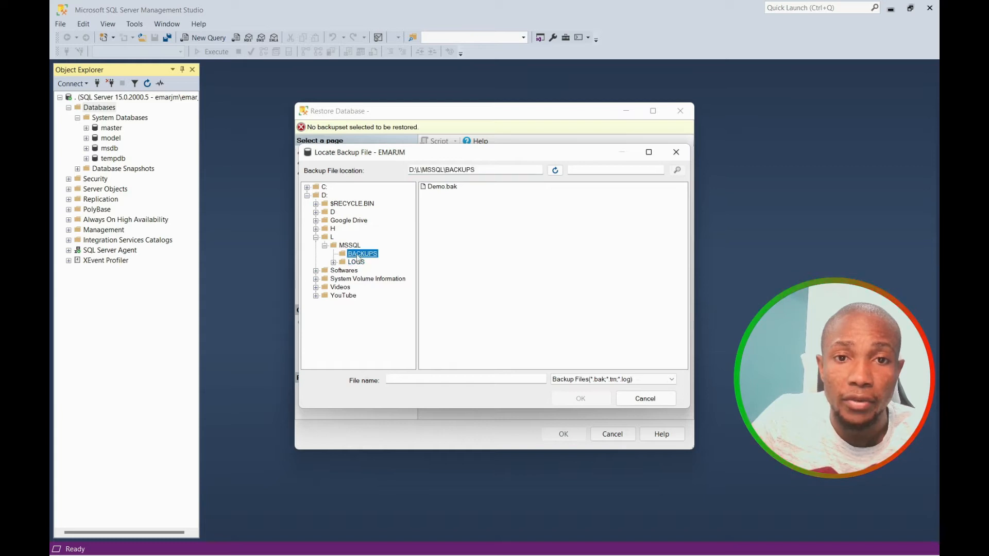
click(441, 187)
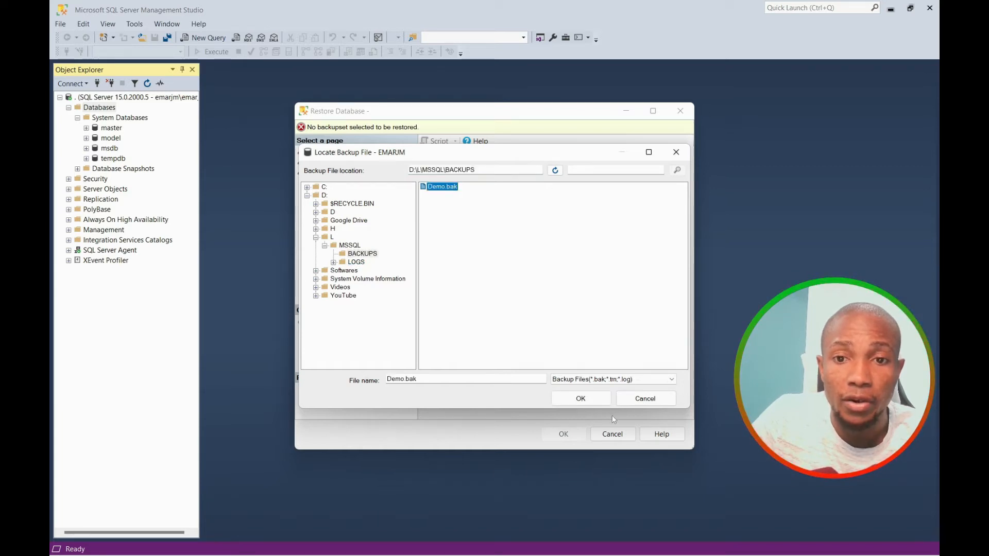
click(579, 399)
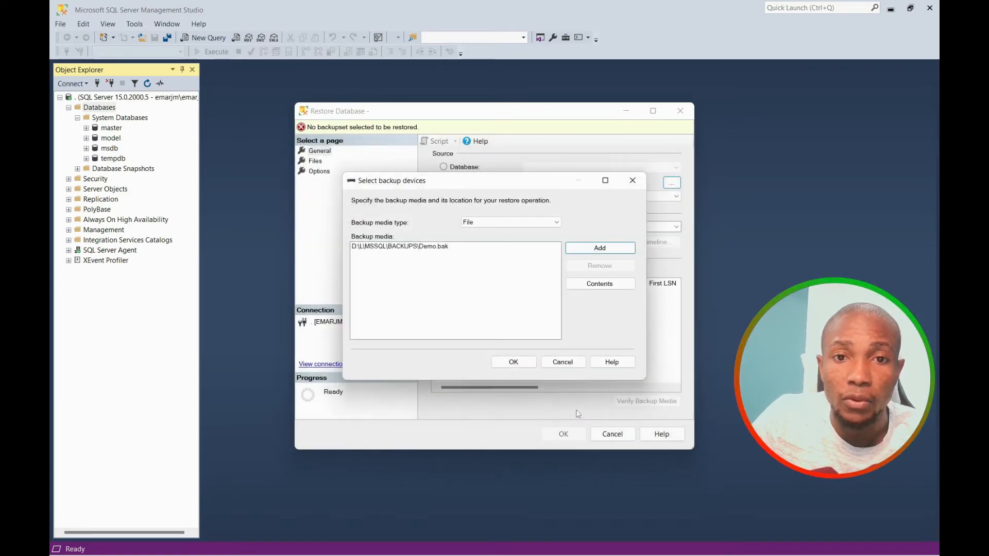
click(507, 367)
click(563, 433)
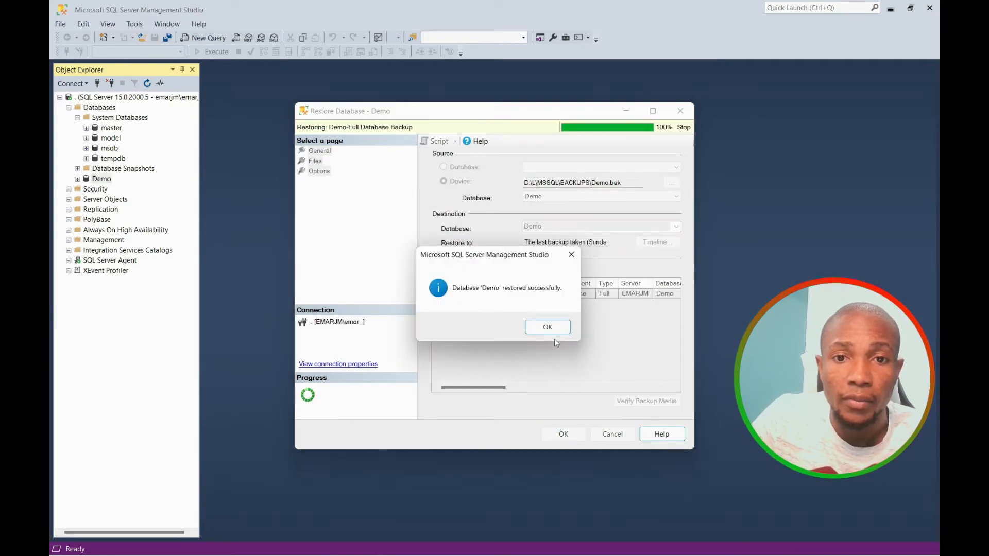
click(548, 327)
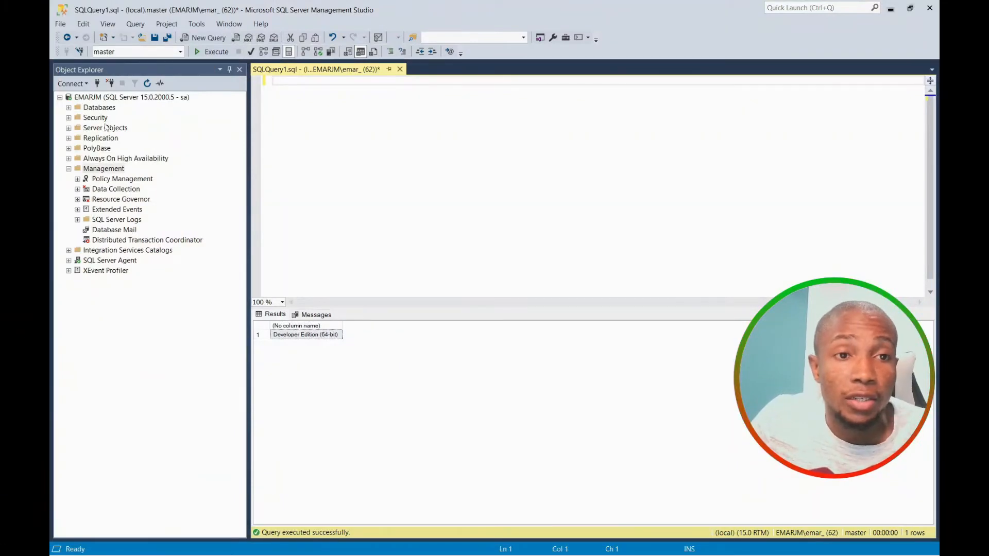
Start a new login testuser with SQL Server authentication and password policy unenforced.
right_click(100, 119)
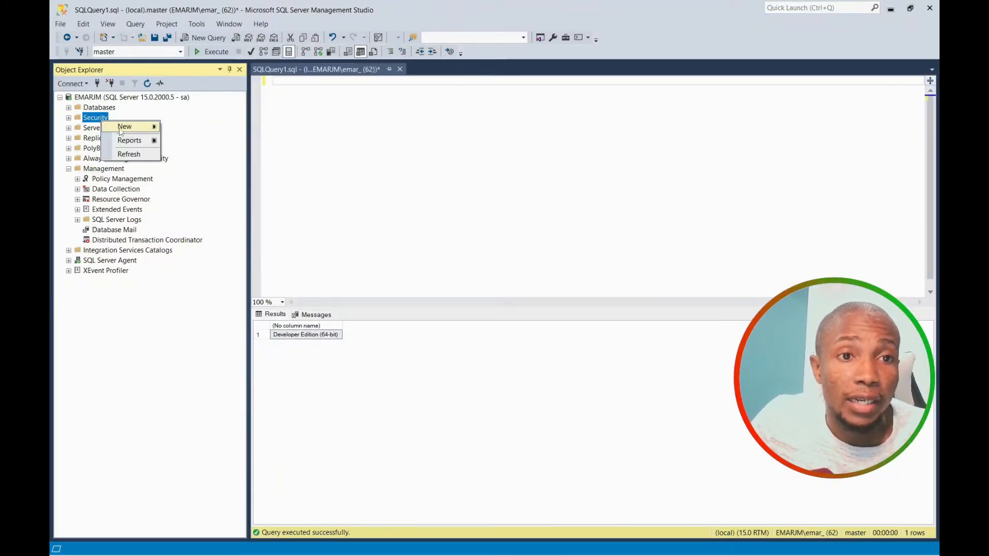
mouse_move(120, 130)
click(189, 126)
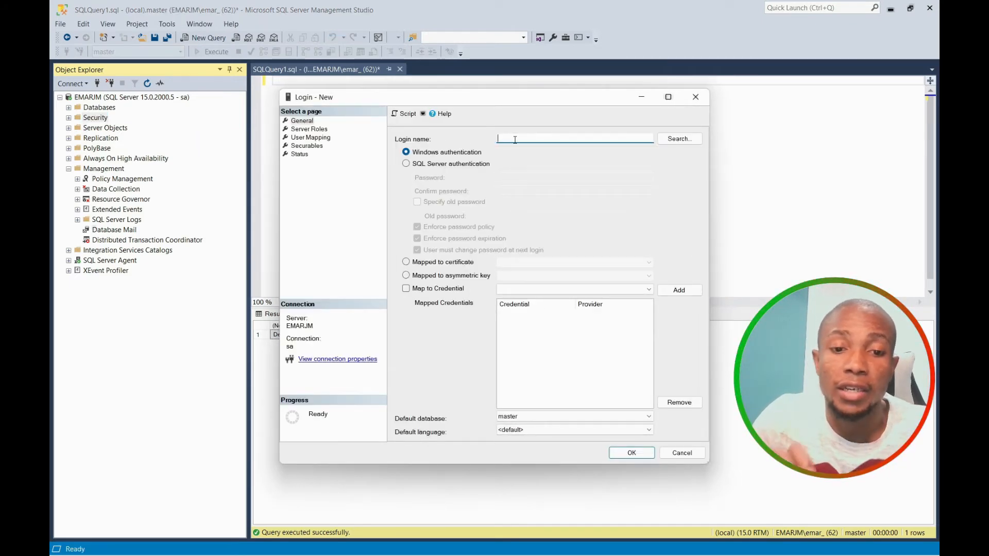
text(testuser)
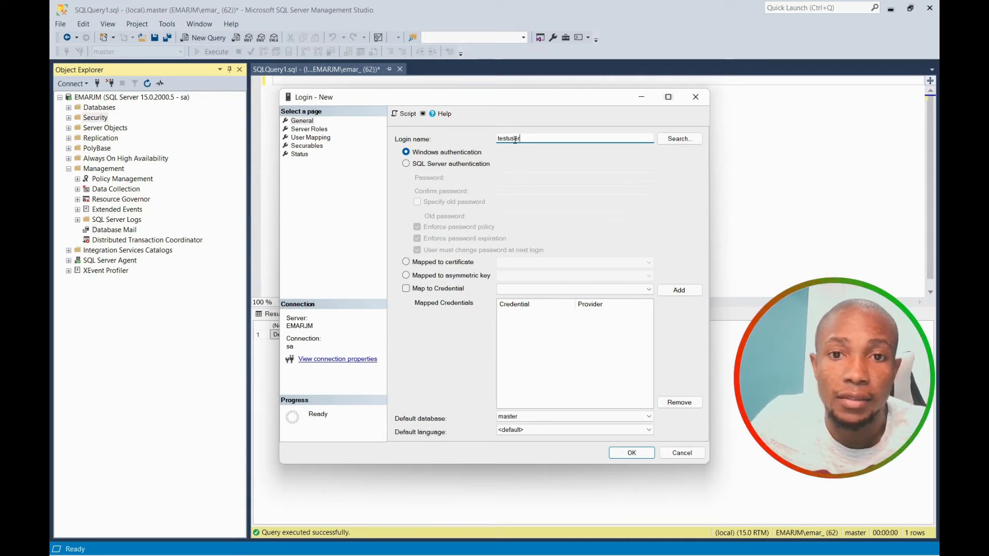
click(406, 163)
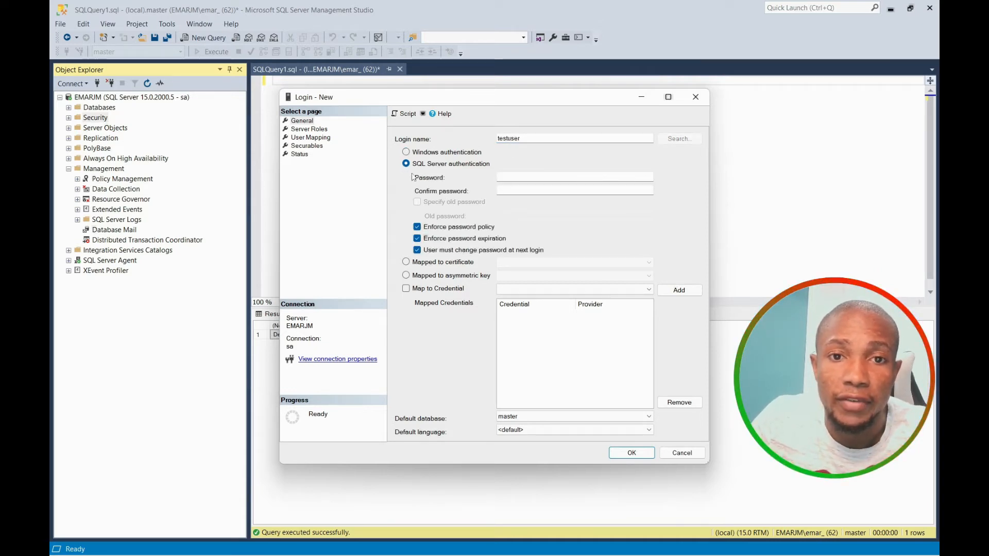
click(417, 228)
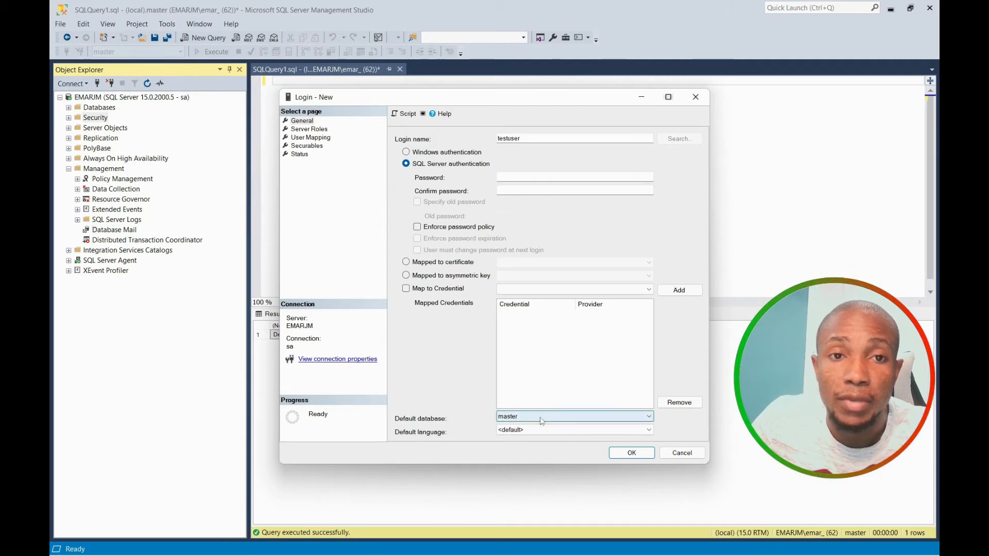
Enter the testuser password in both fields and create the login.
click(308, 129)
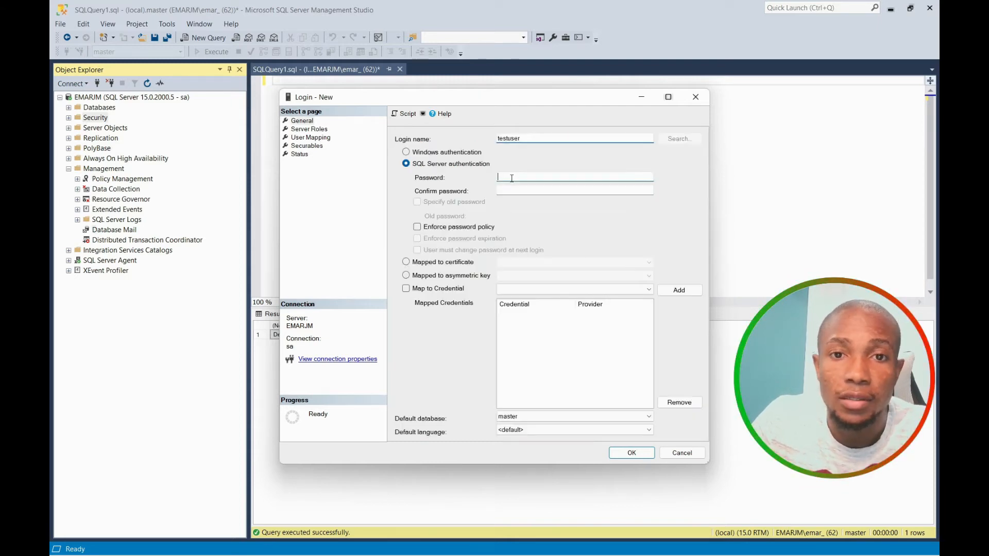
click(511, 176)
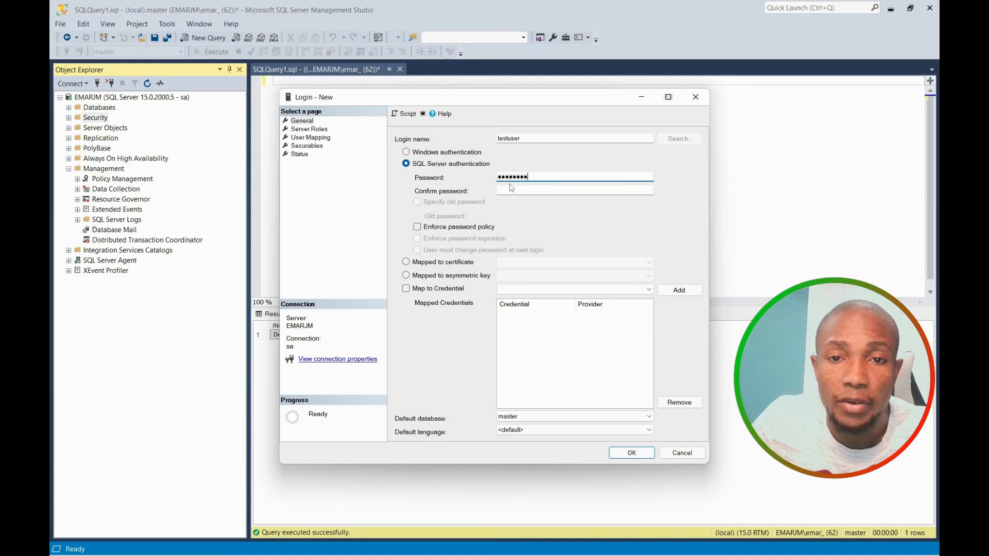
click(511, 188)
key(ctrl+v)
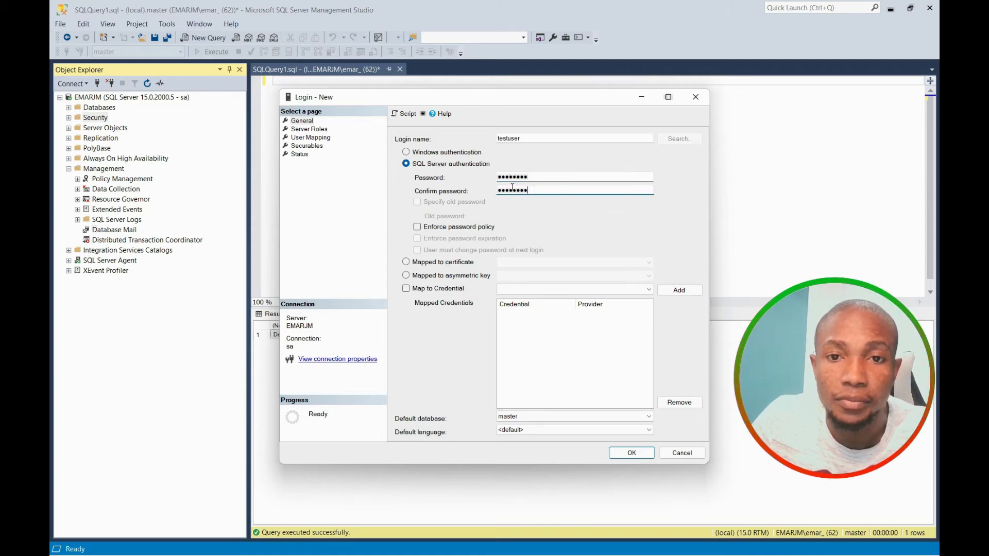
click(636, 454)
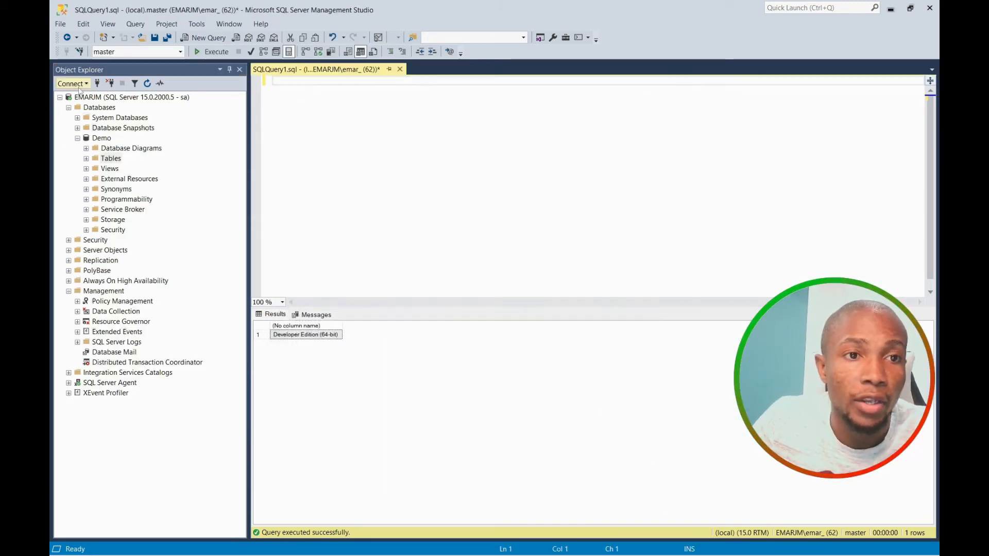
click(70, 87)
Open a second Database Engine connection logged in as testuser.
click(85, 97)
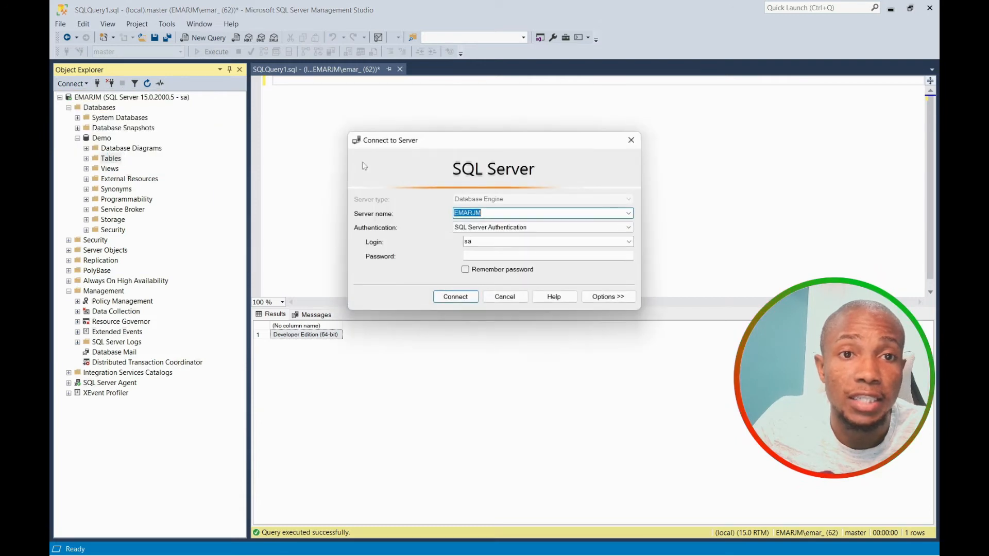
double_click(469, 242)
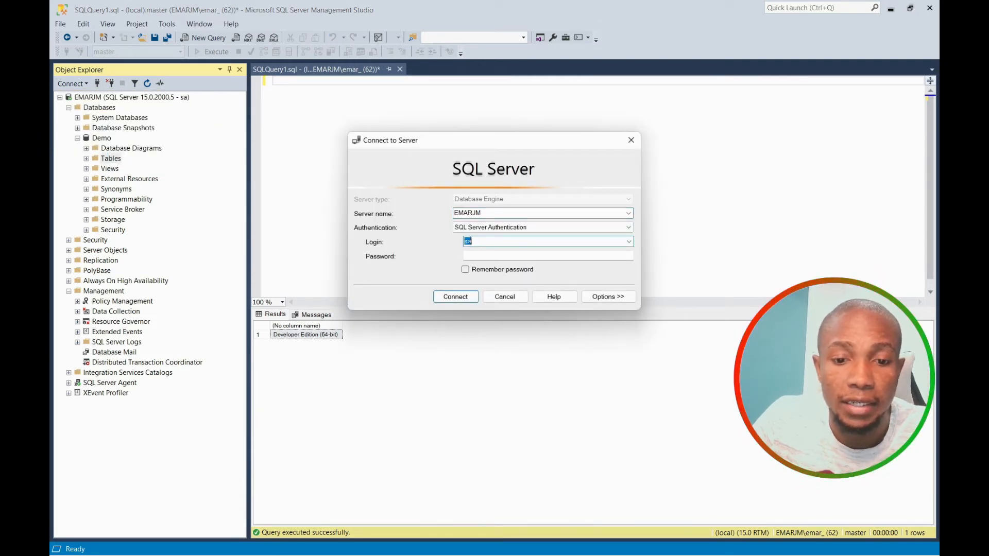
text(testuser)
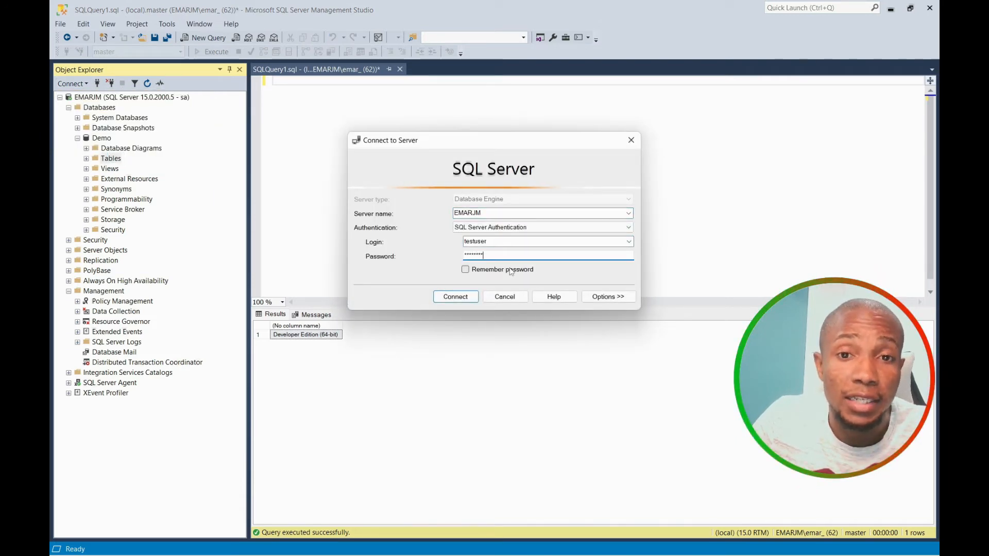
click(456, 296)
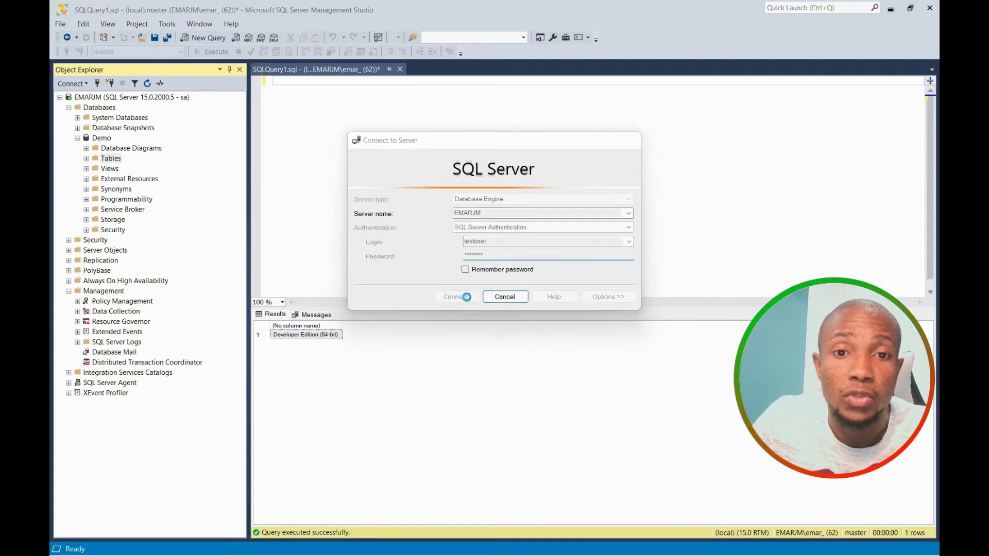
Browse testuser's Logins and Databases and confirm Demo is inaccessible.
click(69, 423)
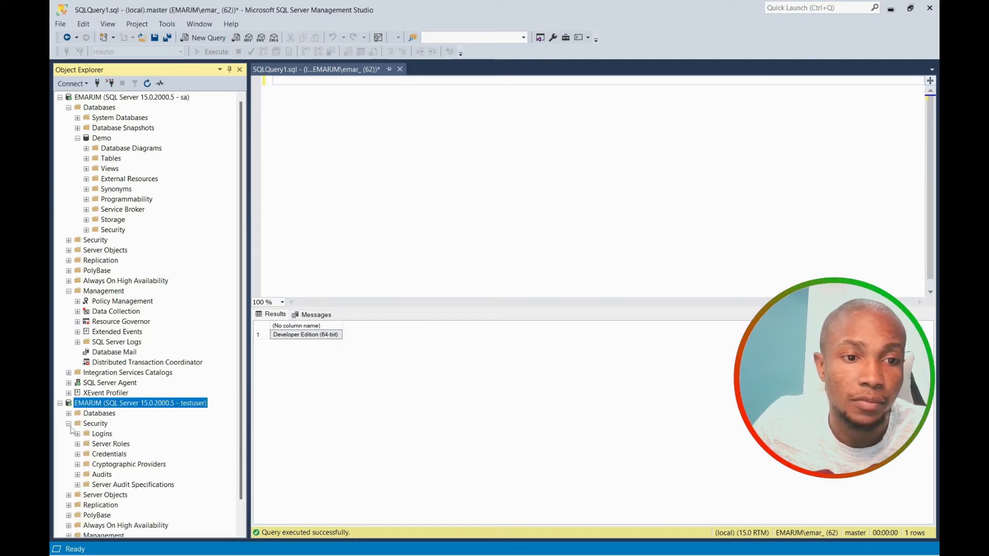
click(78, 435)
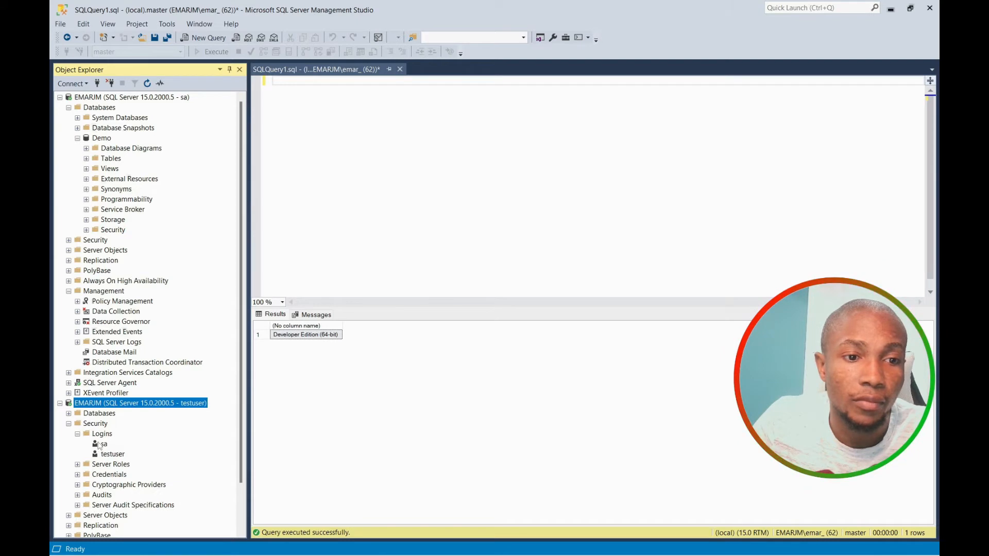
click(68, 414)
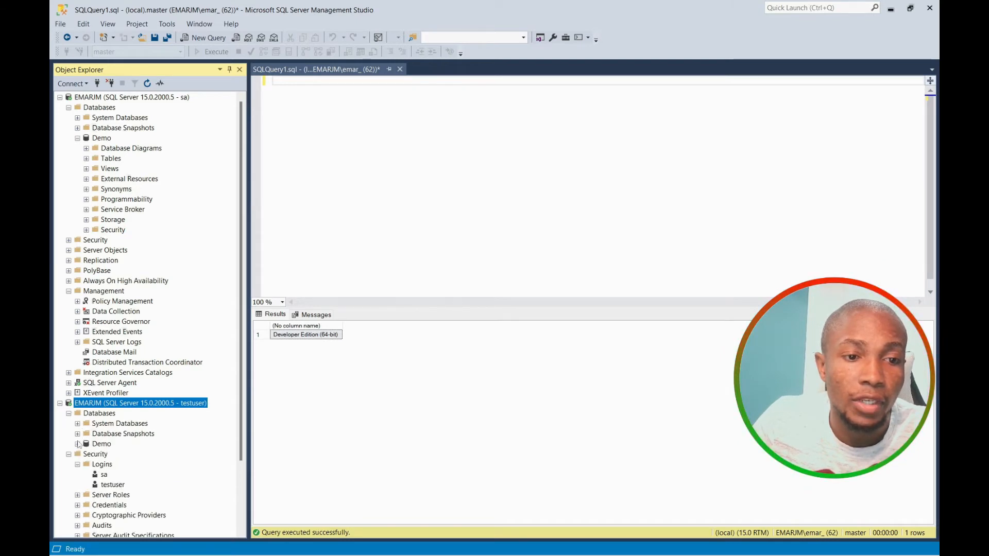
click(77, 444)
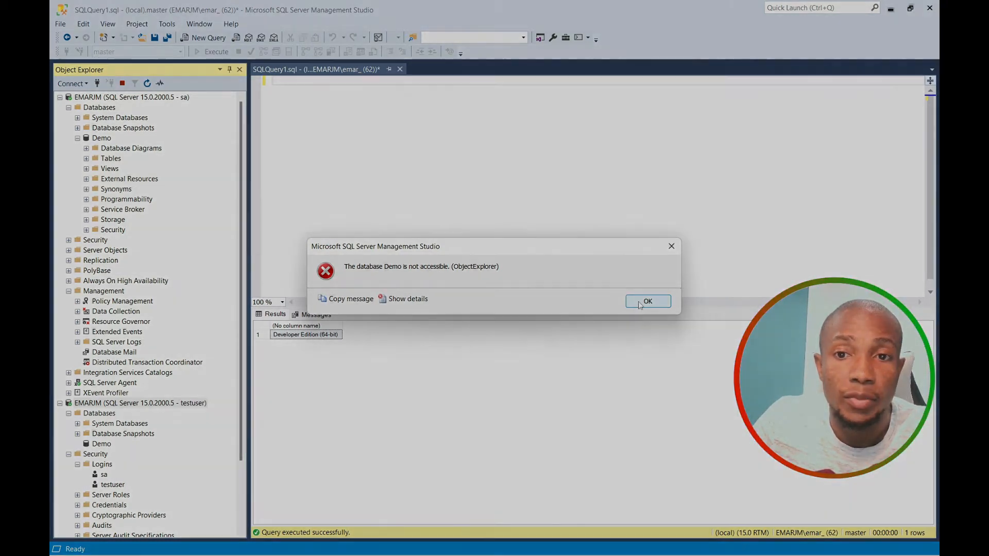
click(648, 301)
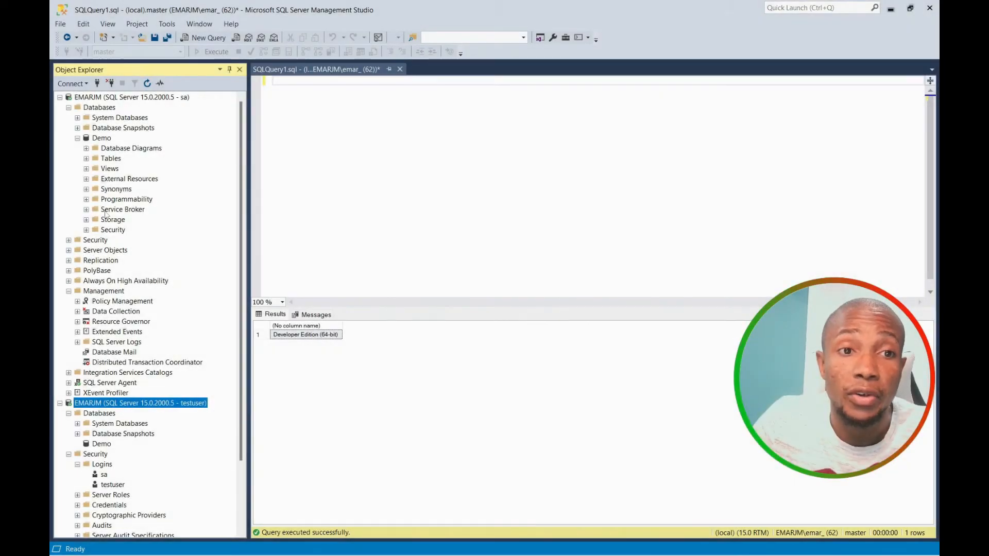
Create a Demo database user named testuser mapped to the testuser login.
click(86, 231)
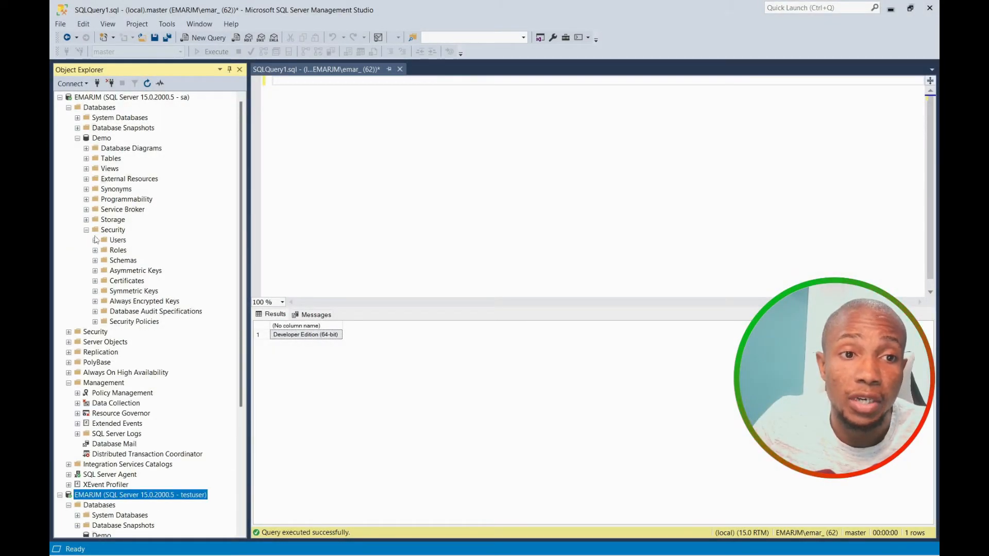
click(95, 240)
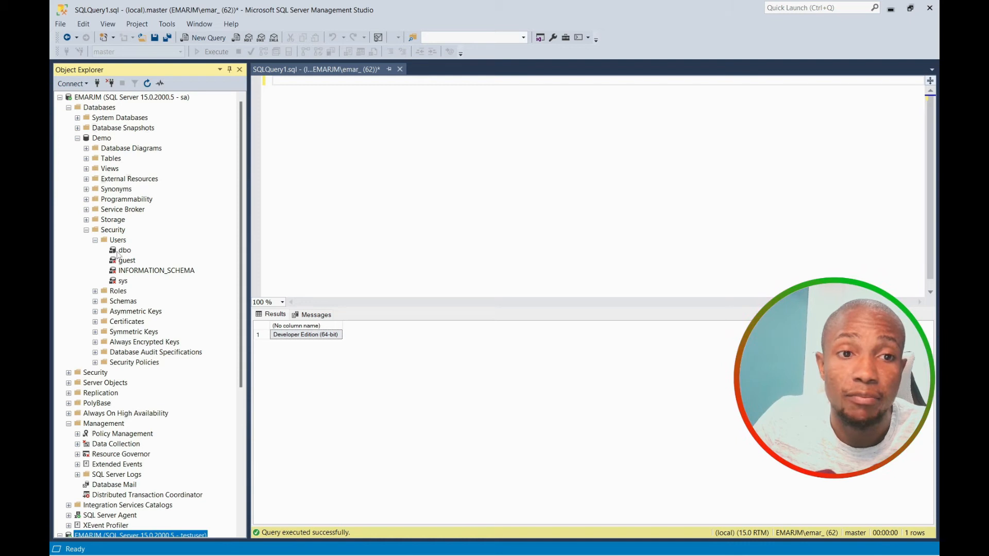
right_click(118, 241)
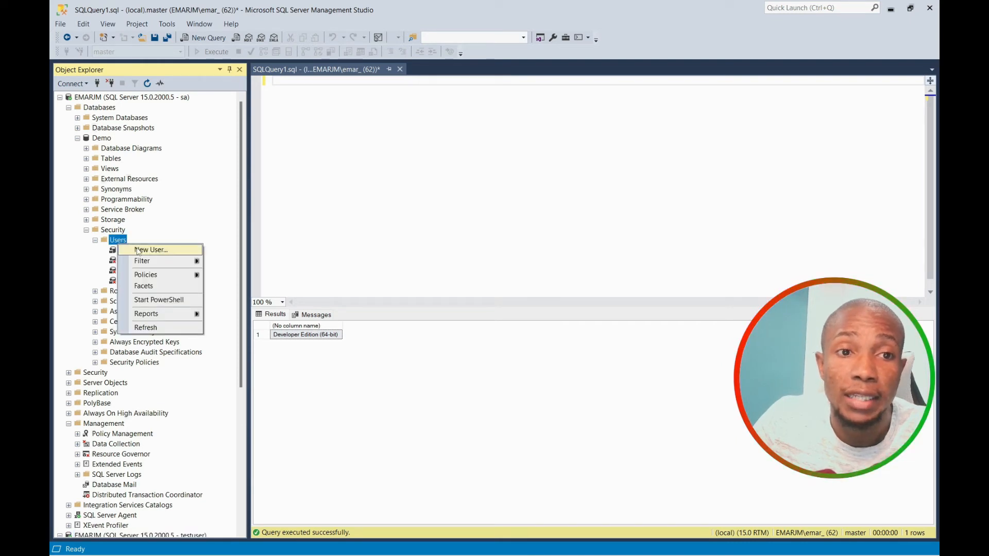
click(138, 249)
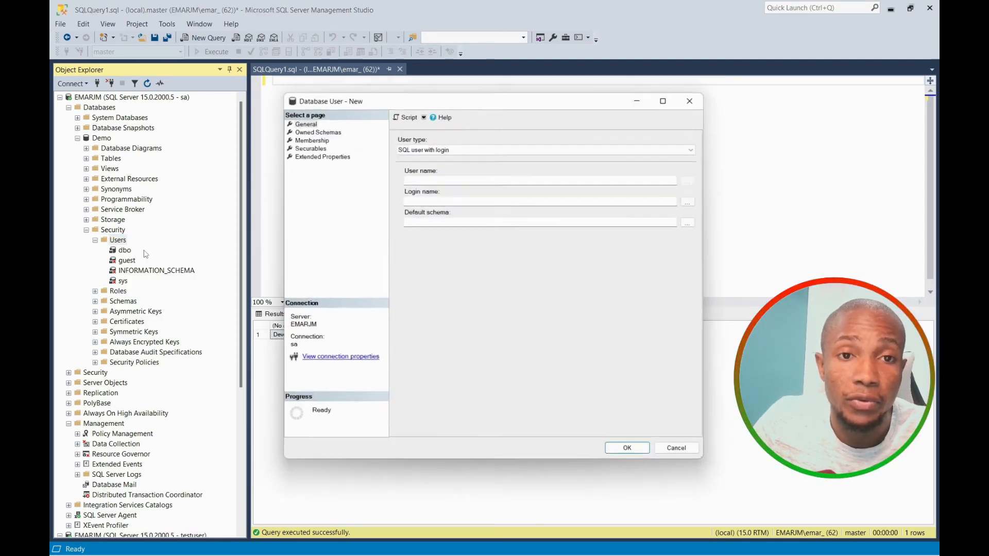
click(424, 179)
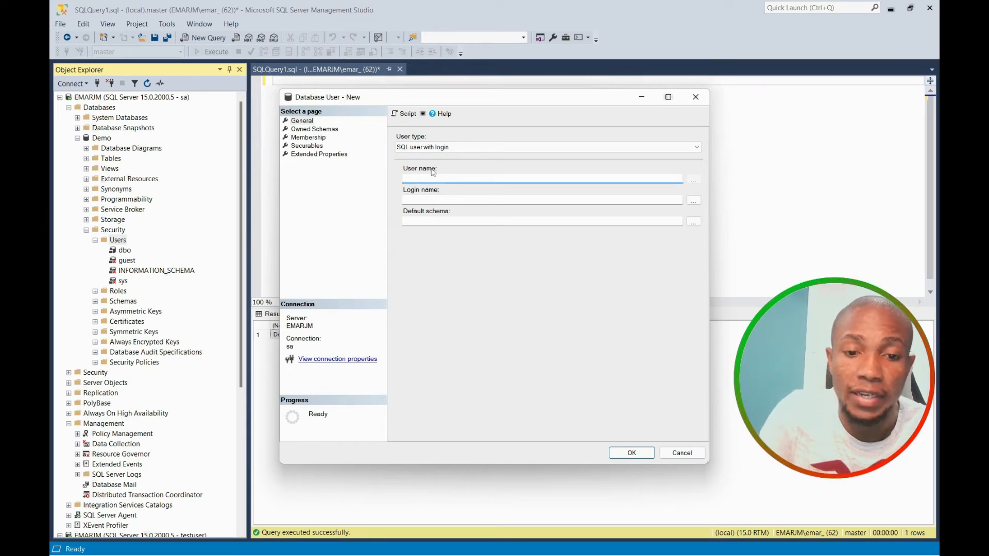
text(testuser)
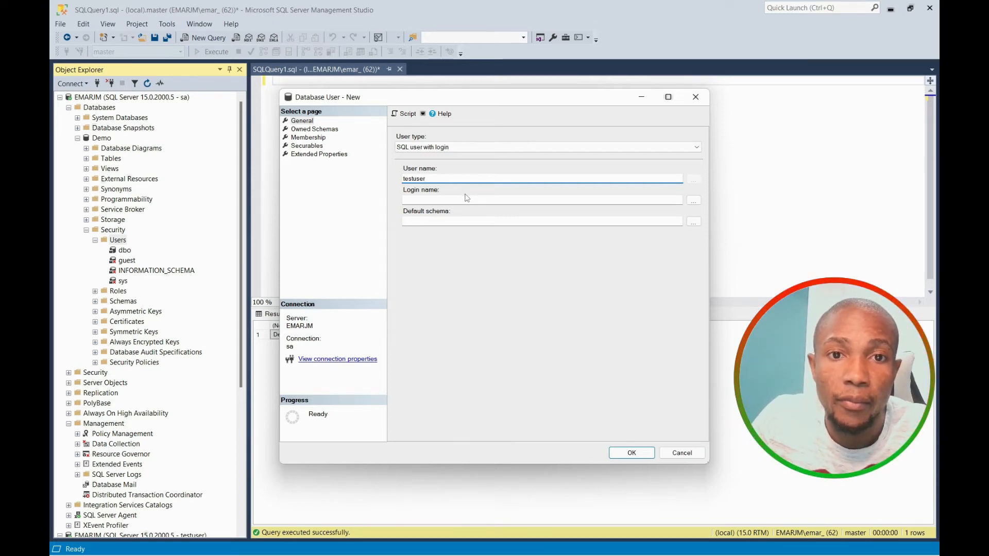
click(693, 200)
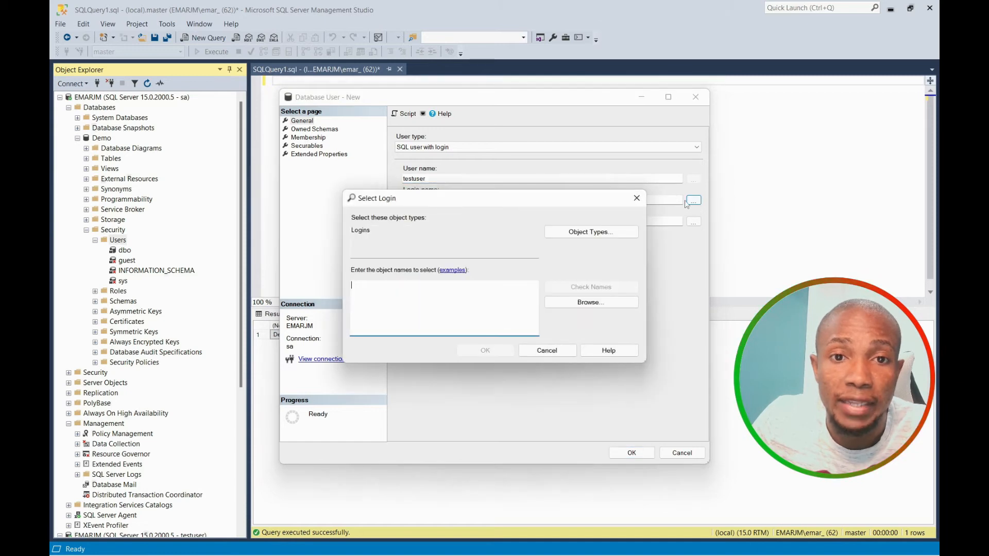
click(570, 305)
scroll(528, 324, down, 2)
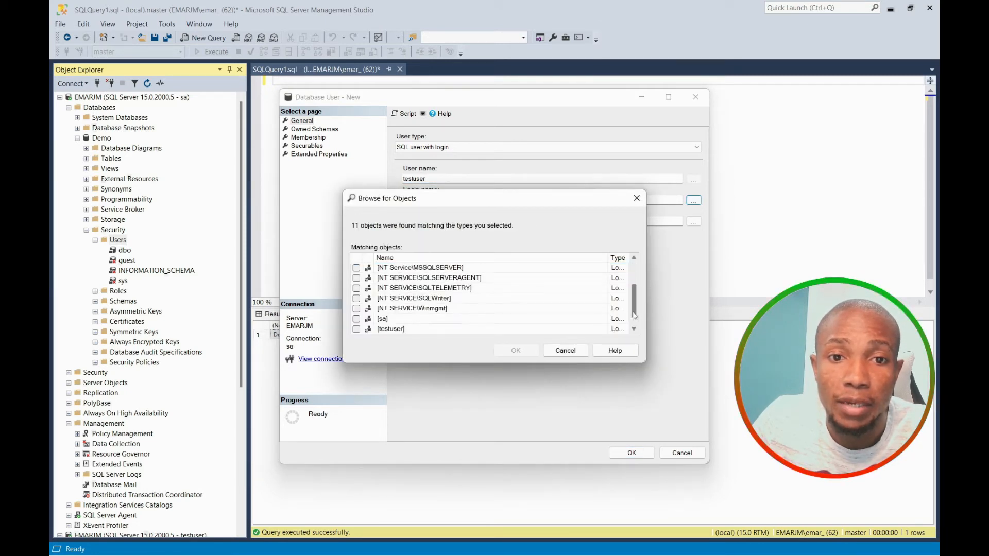
click(356, 318)
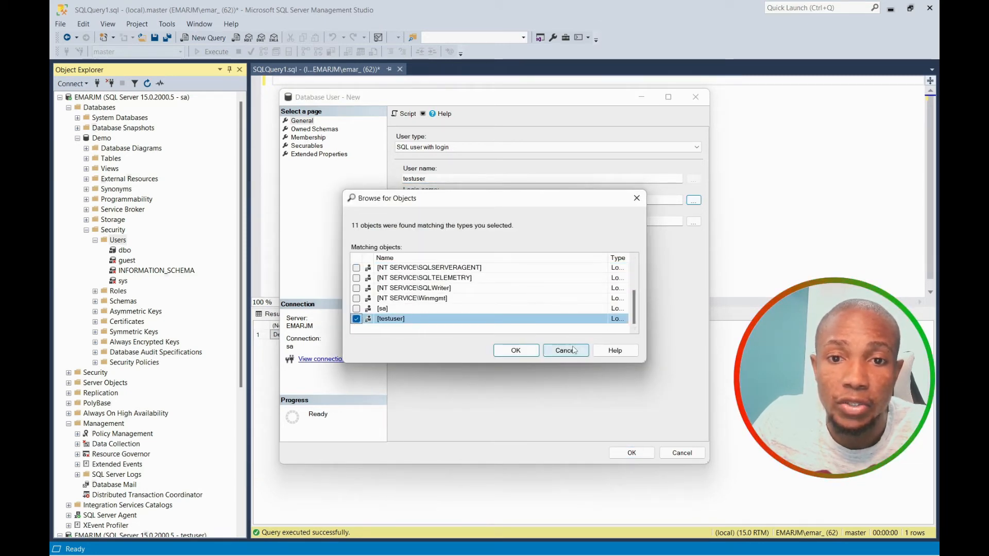
click(516, 351)
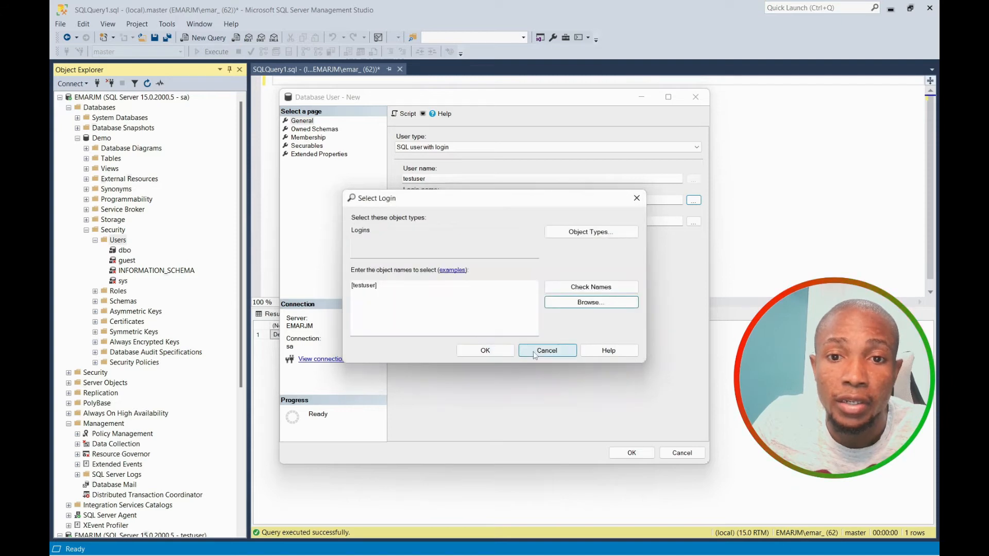
click(485, 351)
click(631, 453)
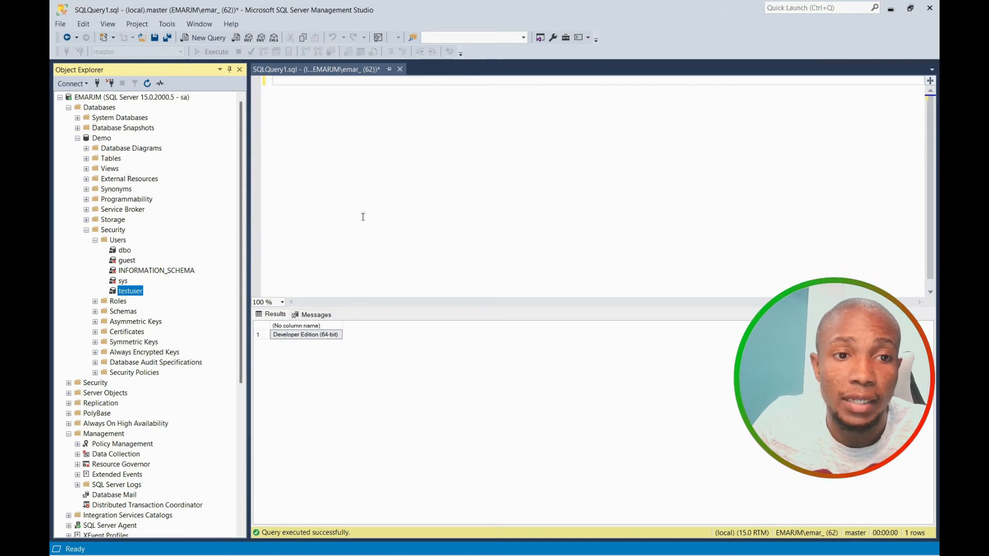
Add testuser to the db_datareader role in its Membership properties and save.
right_click(134, 292)
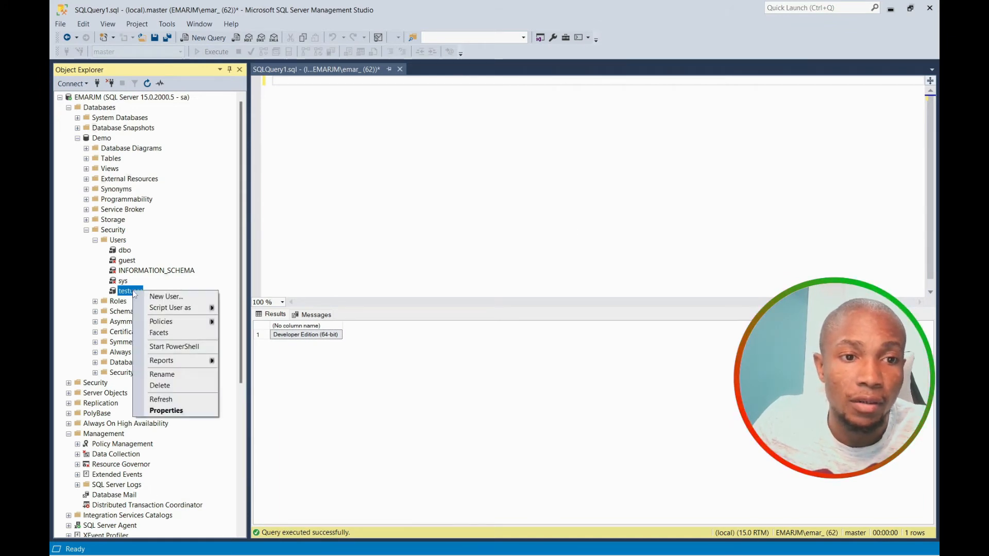
click(167, 411)
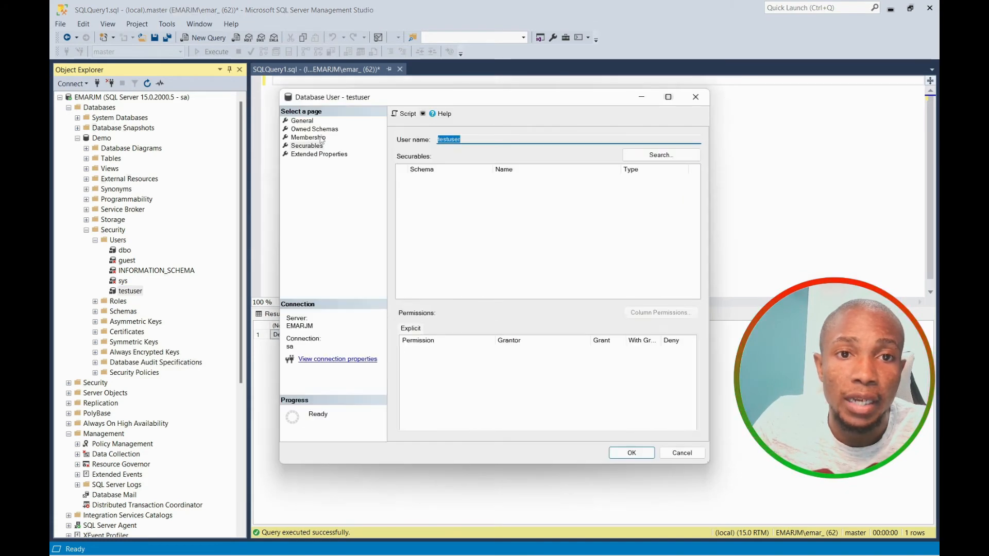
click(320, 138)
click(402, 178)
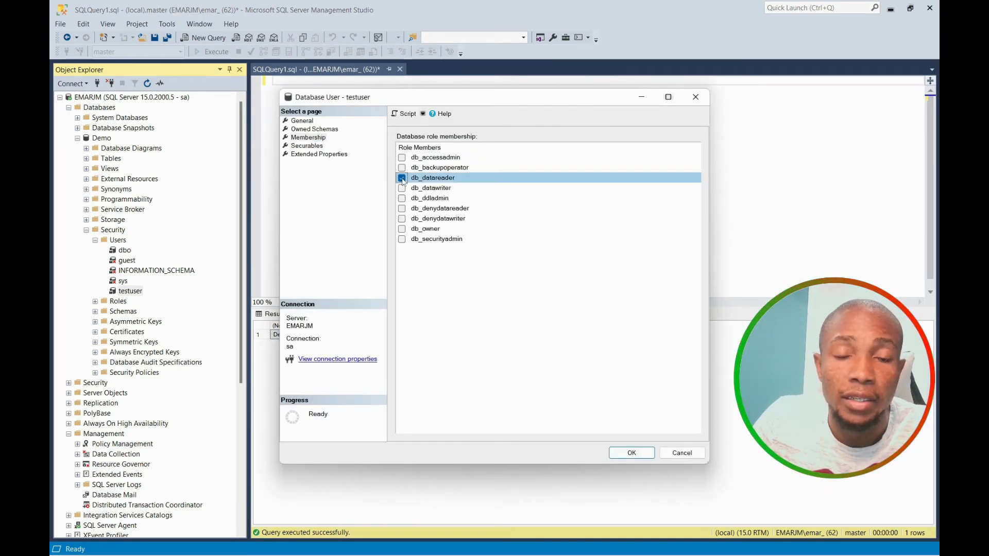
click(630, 456)
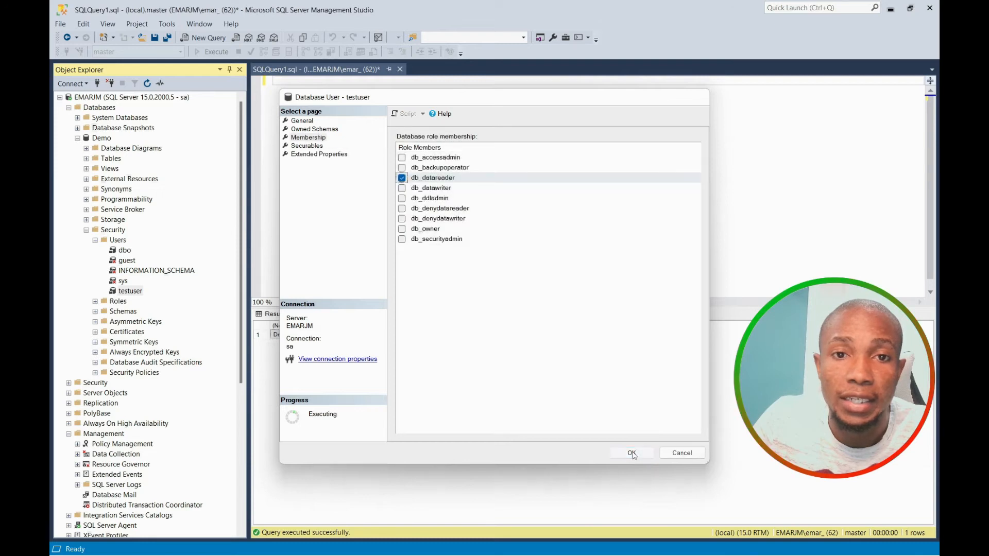
scroll(101, 410, down, 6)
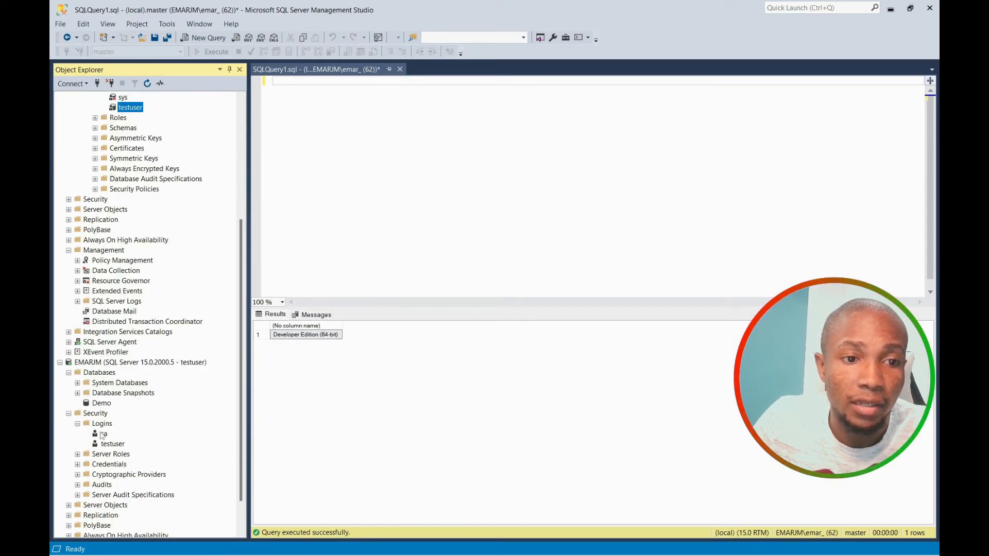
Refresh the testuser connection's databases and select the top 1000 rows of Demo's dbo.test.
click(144, 365)
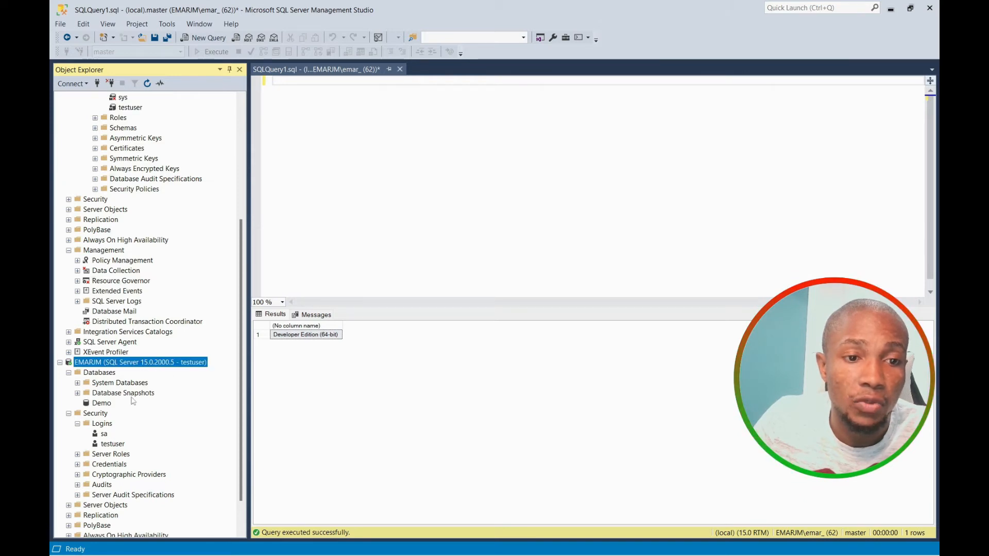
right_click(95, 363)
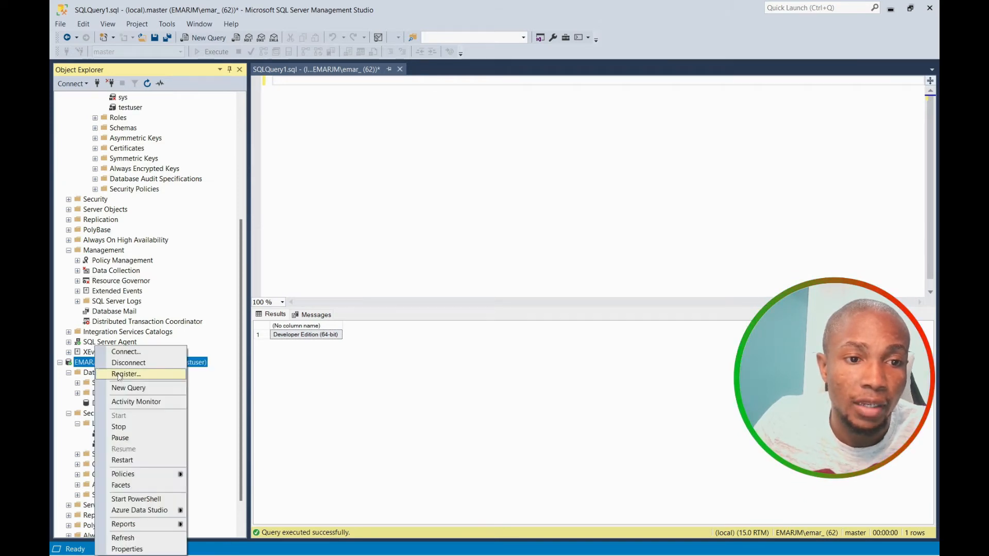
click(88, 374)
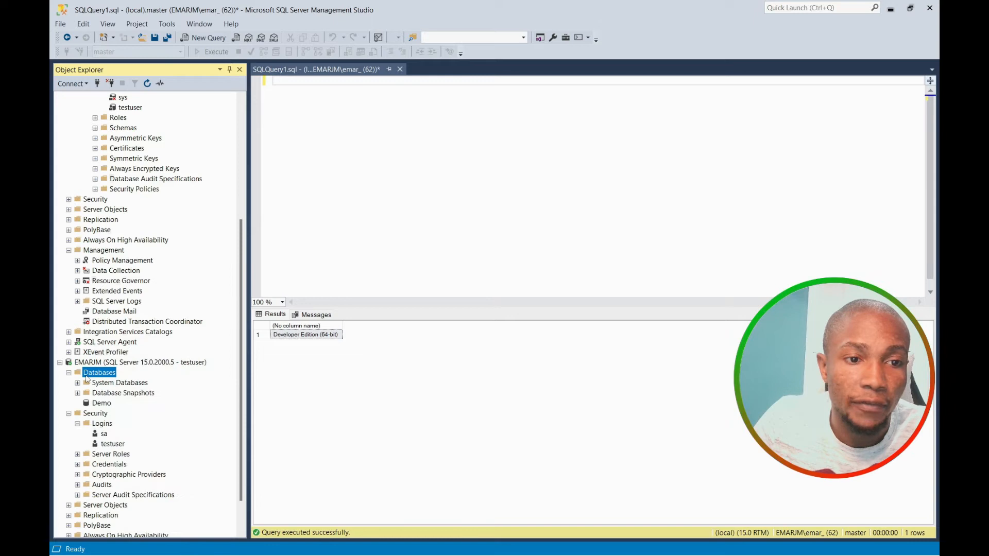
right_click(87, 375)
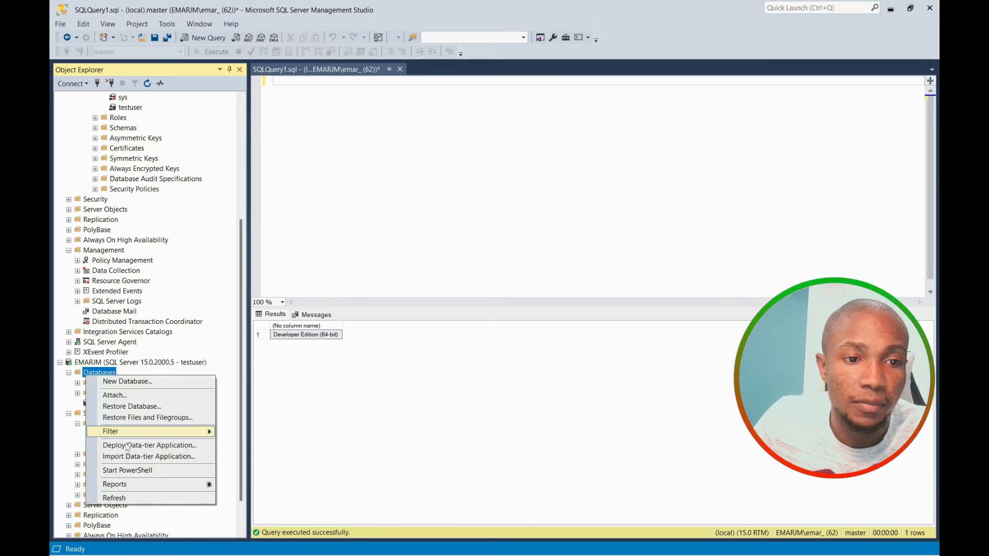
click(114, 497)
click(78, 403)
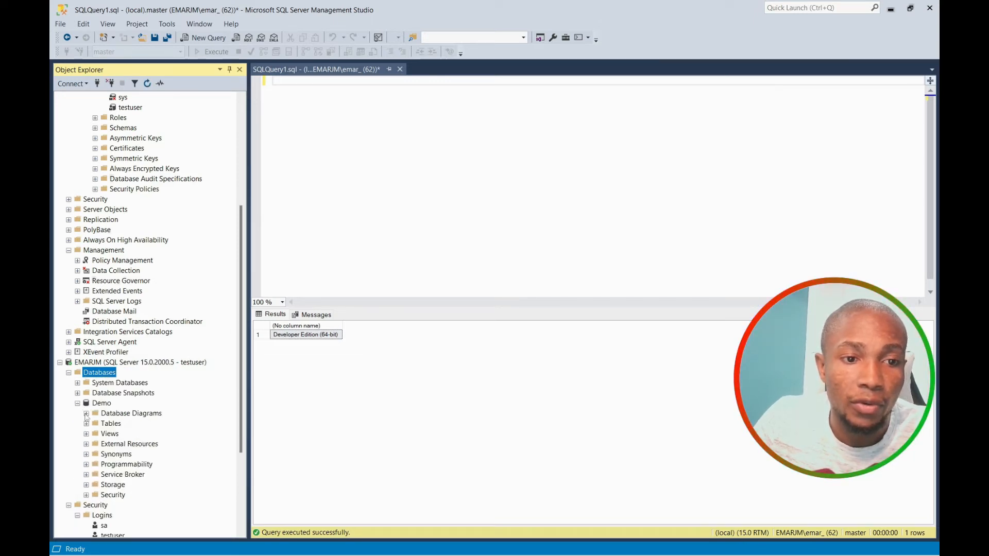
click(86, 424)
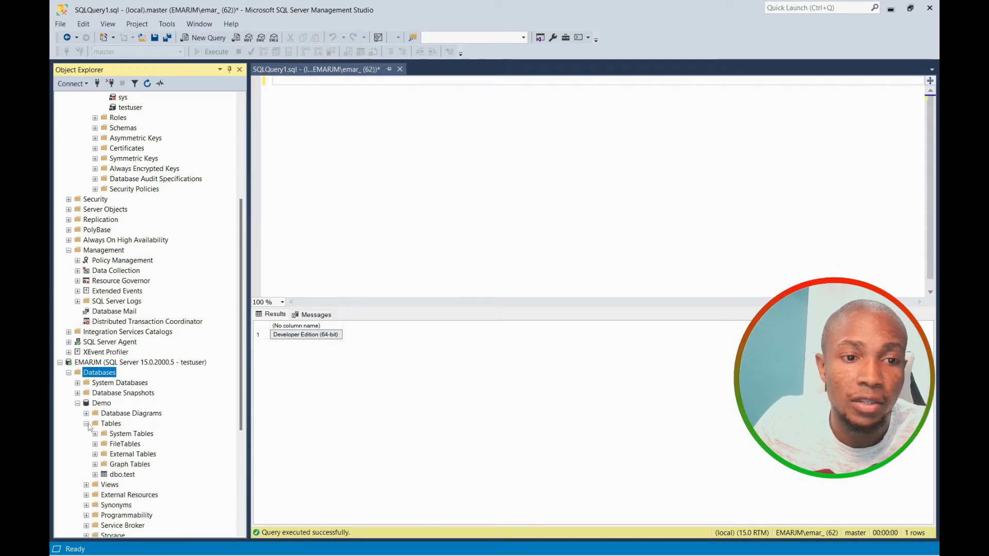
right_click(124, 476)
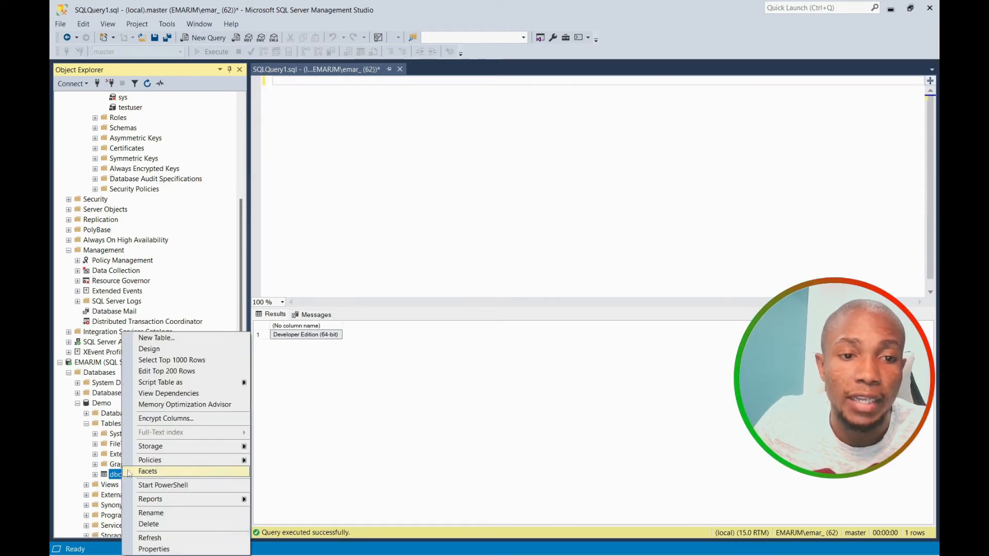
click(187, 361)
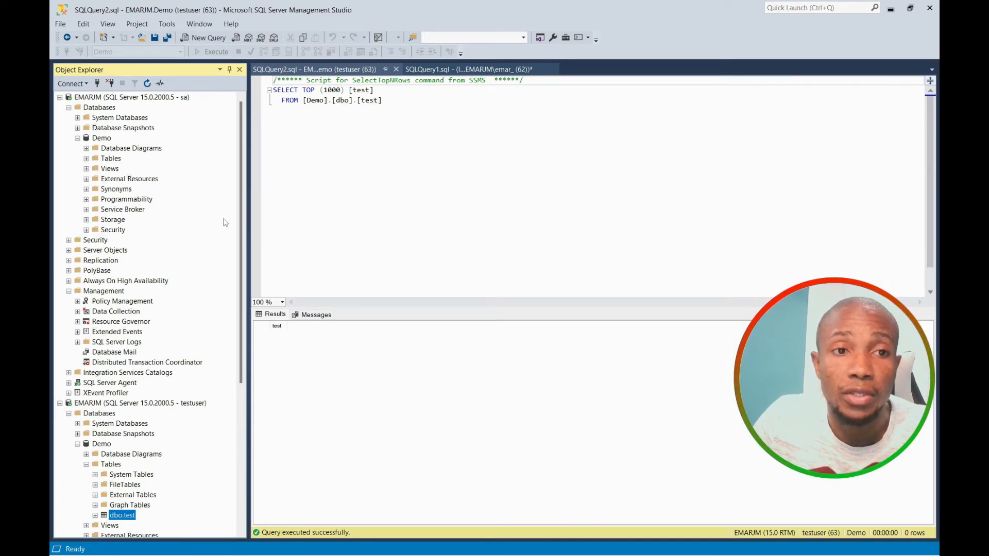
Expand Demo's Security > Users and review the New User dialog's user types, closing without creating.
right_click(99, 141)
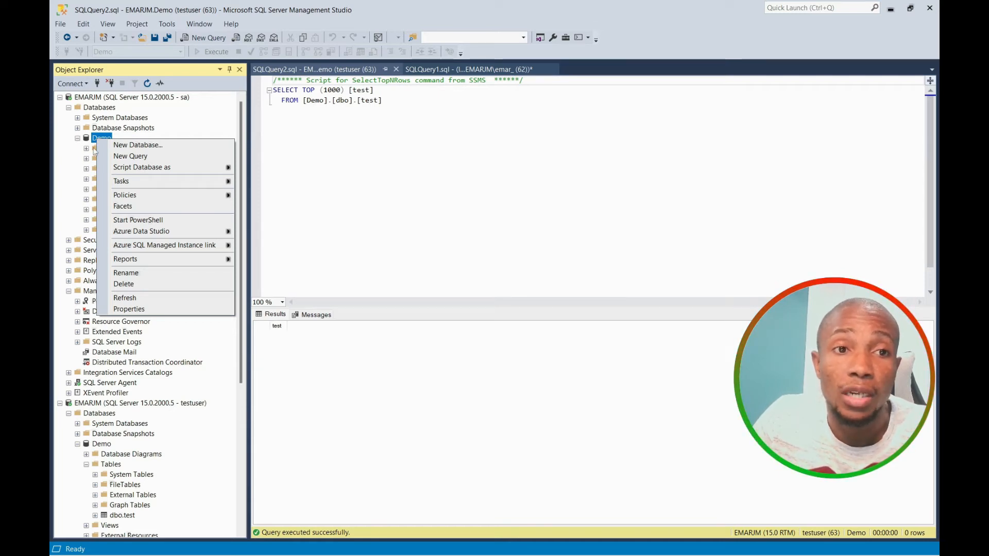
click(91, 137)
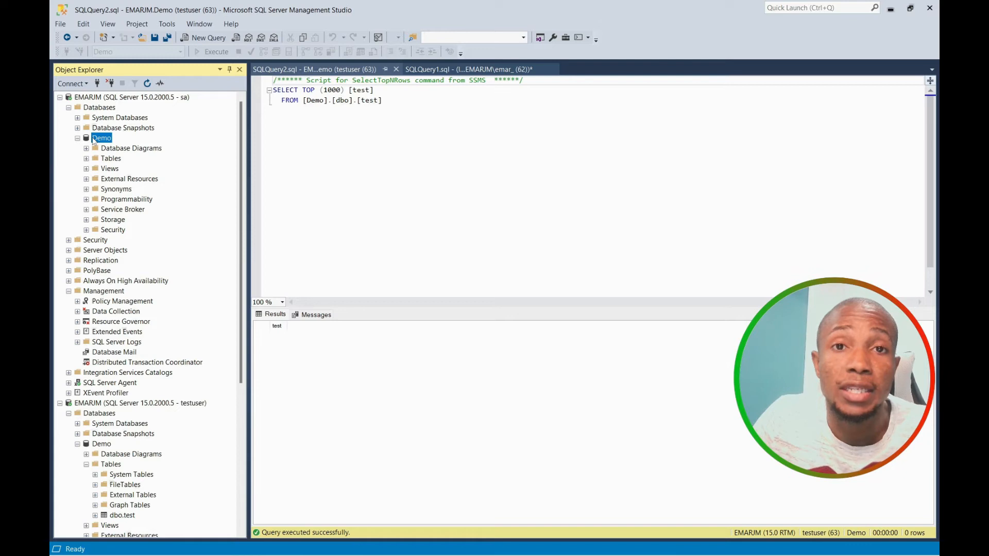
click(86, 230)
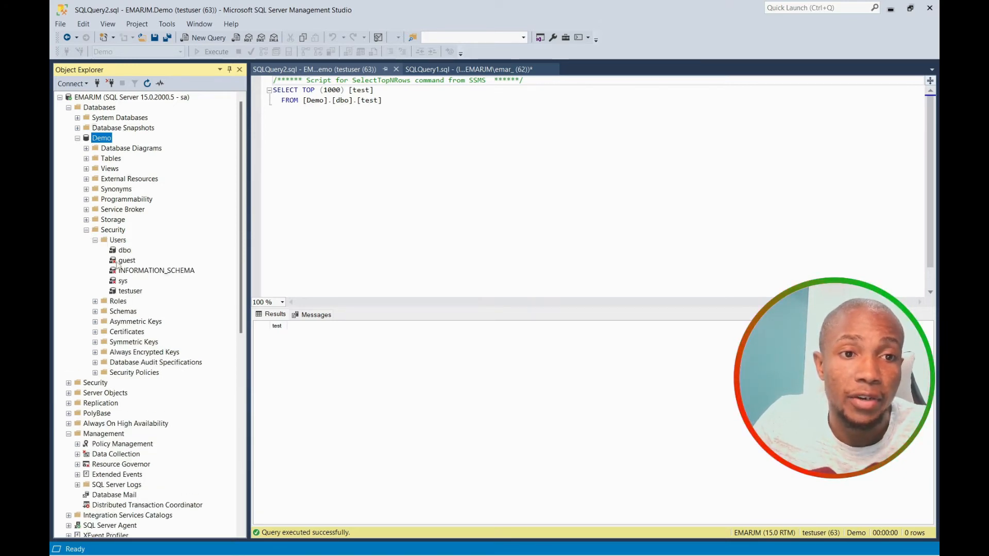
right_click(117, 241)
click(144, 245)
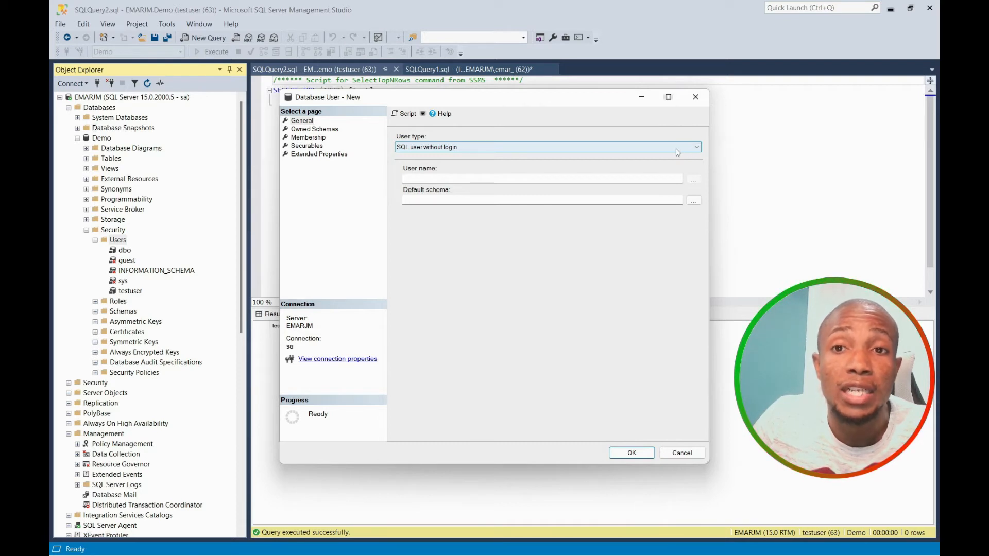
click(697, 149)
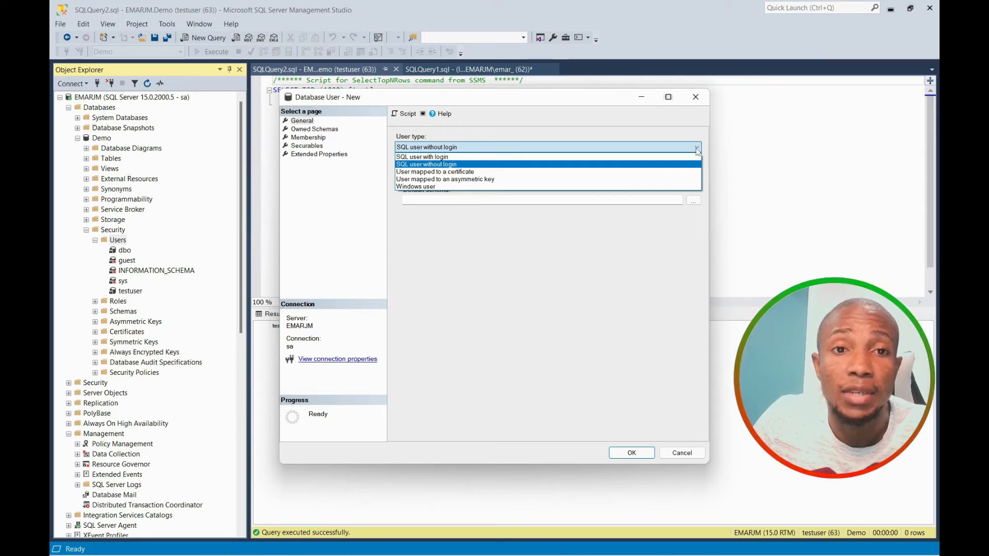
click(698, 151)
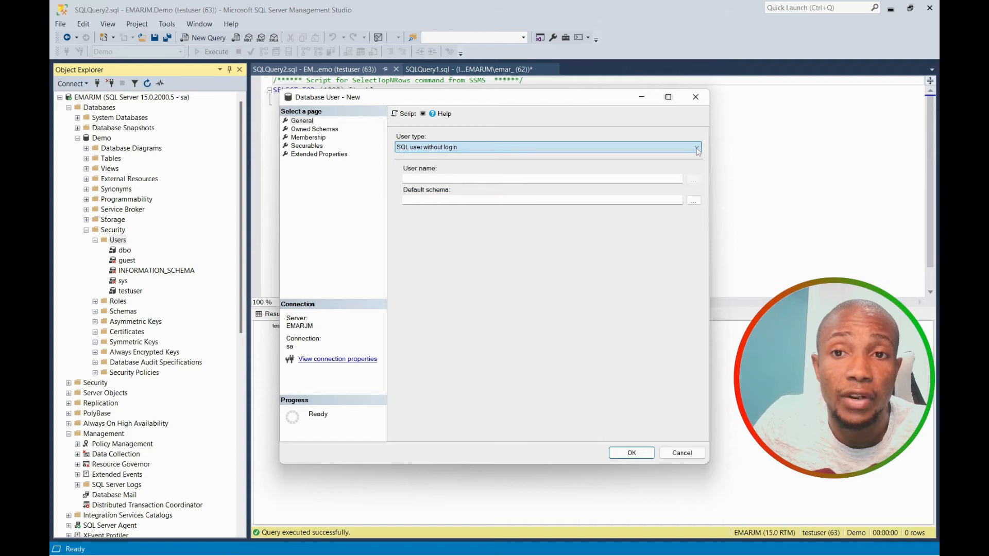
click(696, 97)
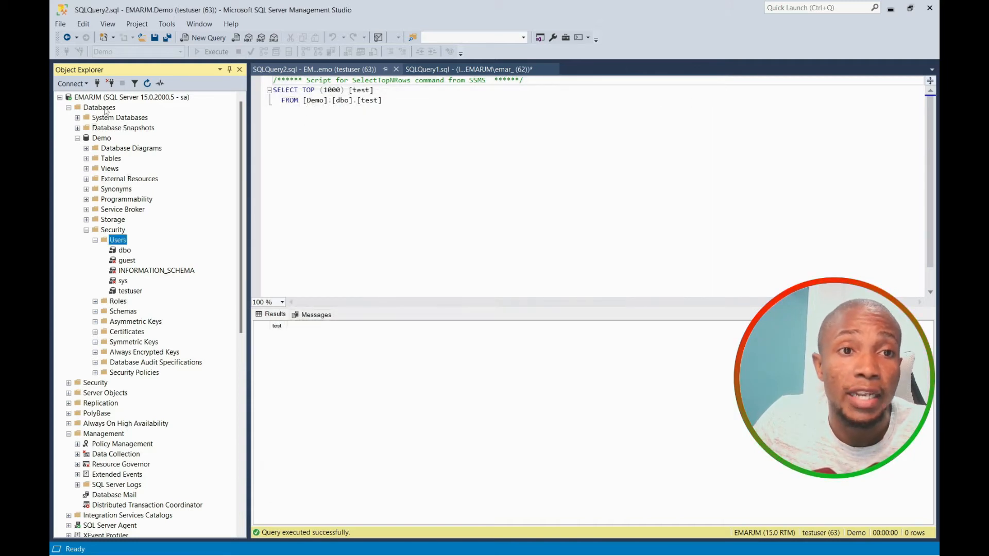
Set Enable Contained Databases to True in Server Properties > Advanced, then refresh the server.
right_click(103, 97)
click(135, 302)
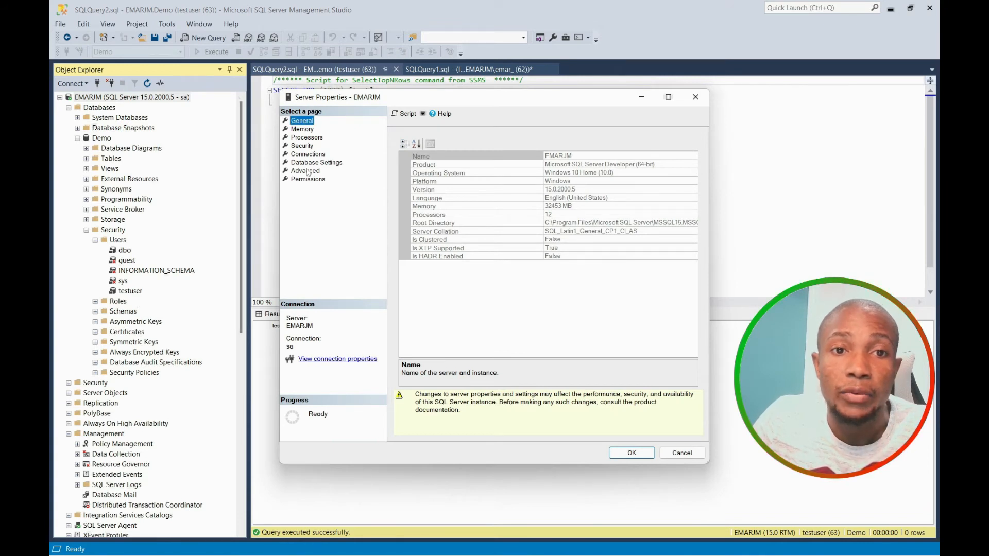
click(306, 172)
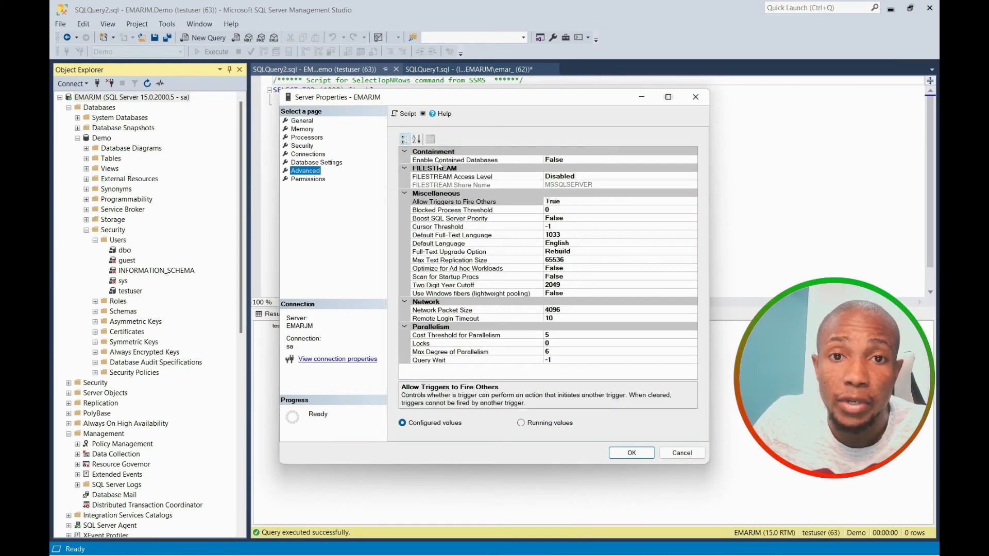
double_click(574, 162)
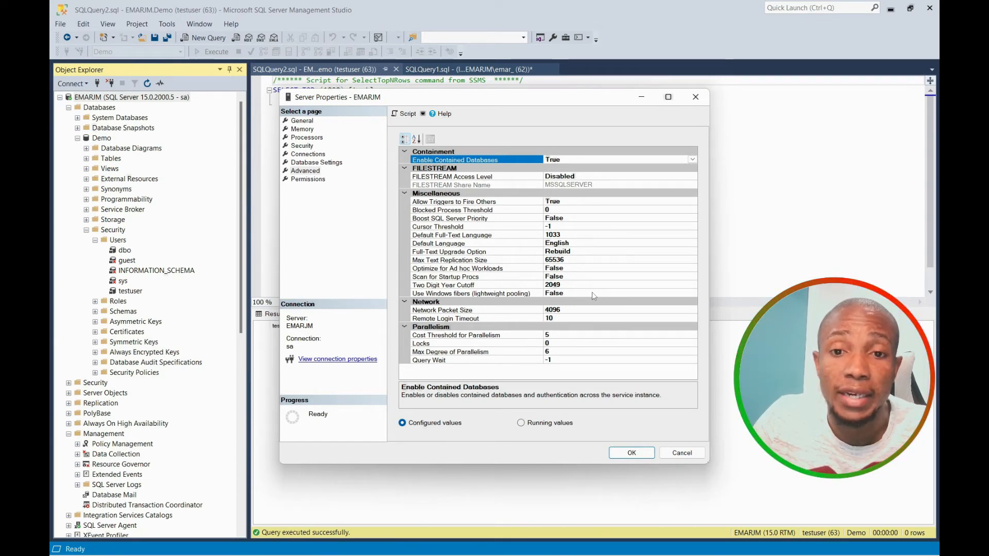
click(625, 455)
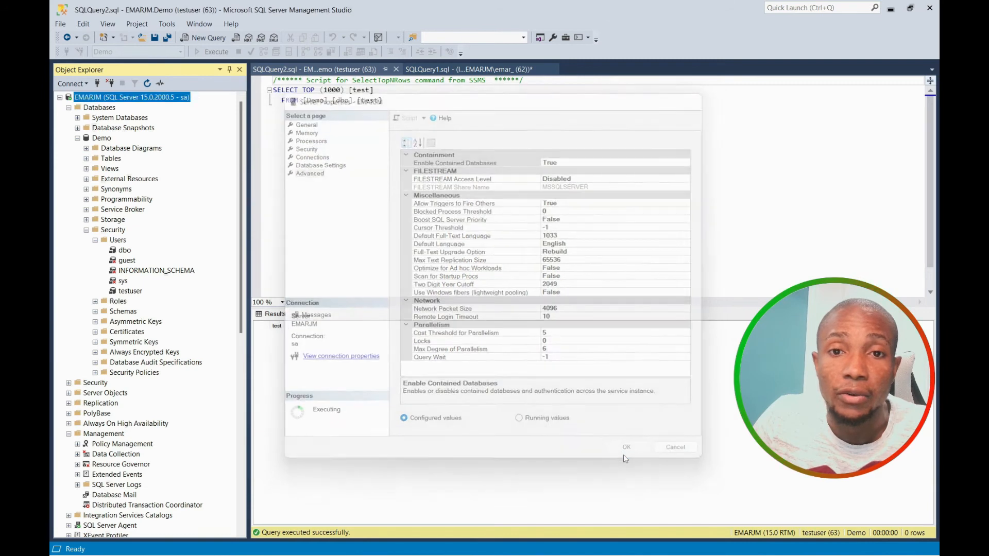
right_click(149, 102)
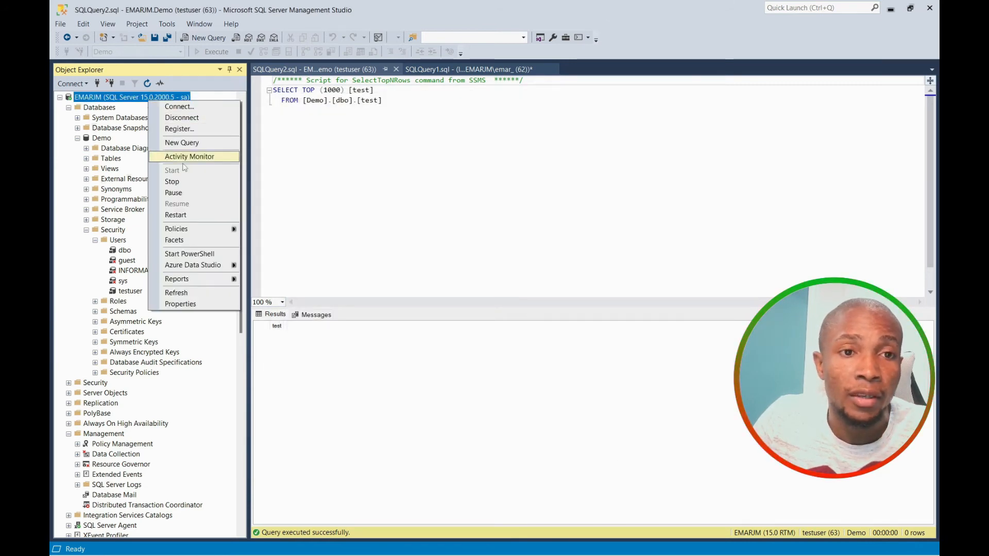
click(184, 293)
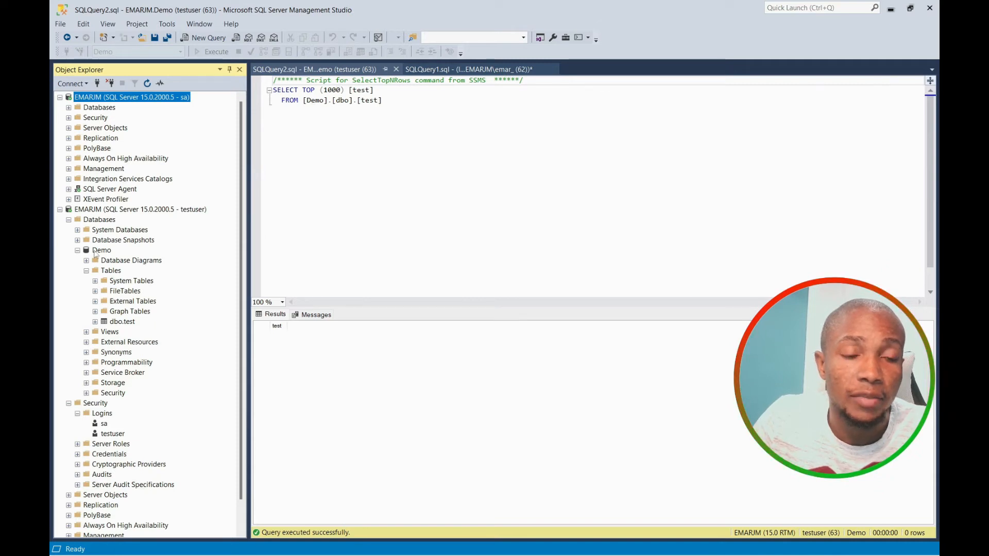
Refresh Demo and change its containment type to Partial on the Options page.
right_click(93, 249)
click(135, 413)
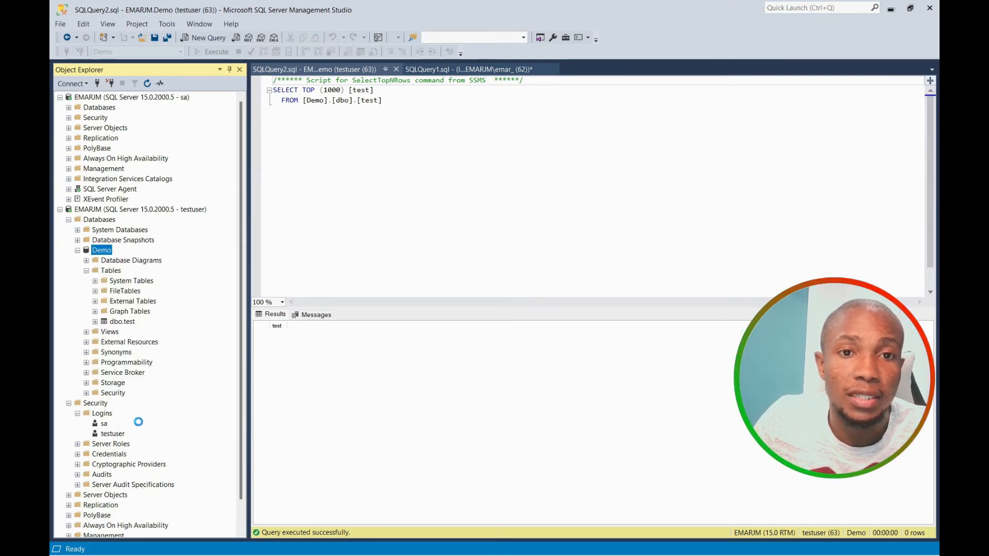
click(301, 146)
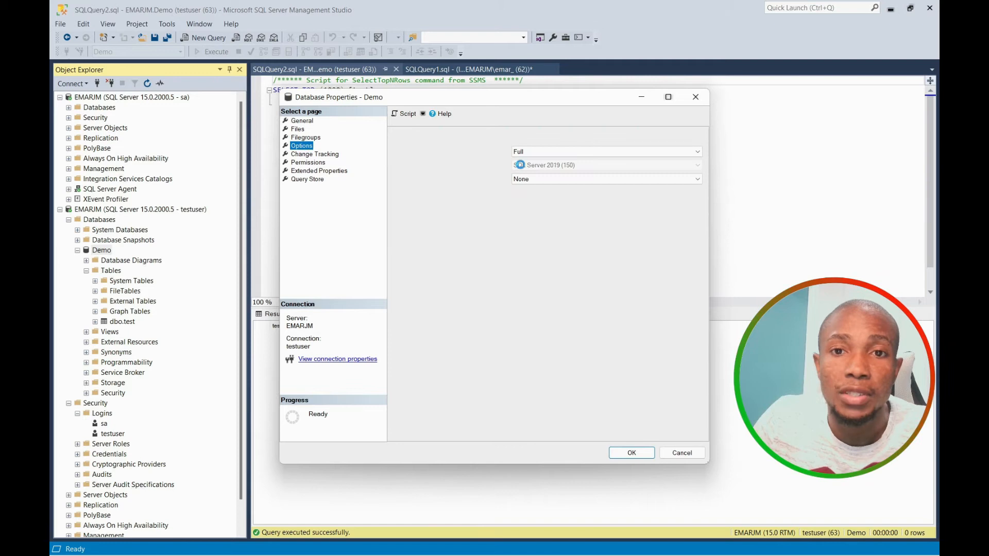
click(595, 177)
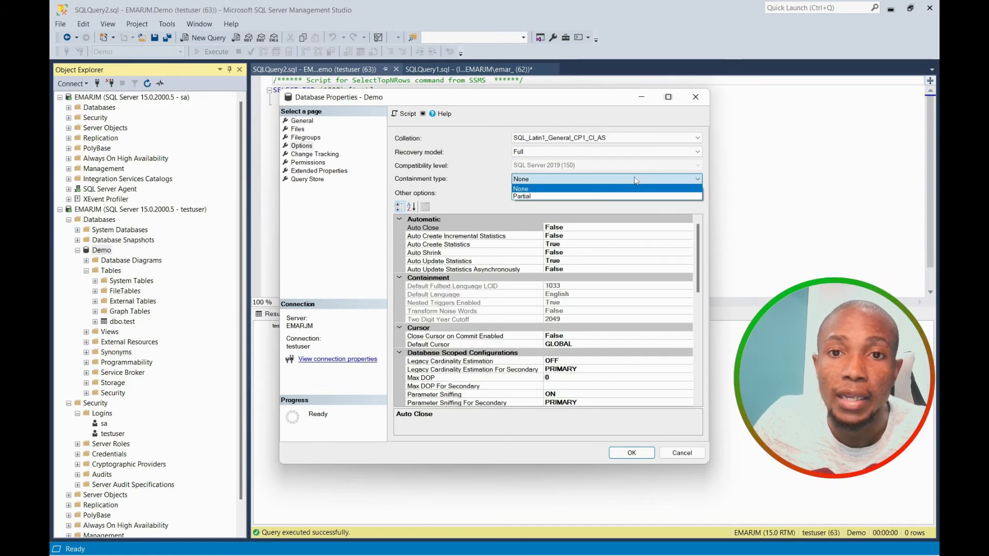
click(595, 198)
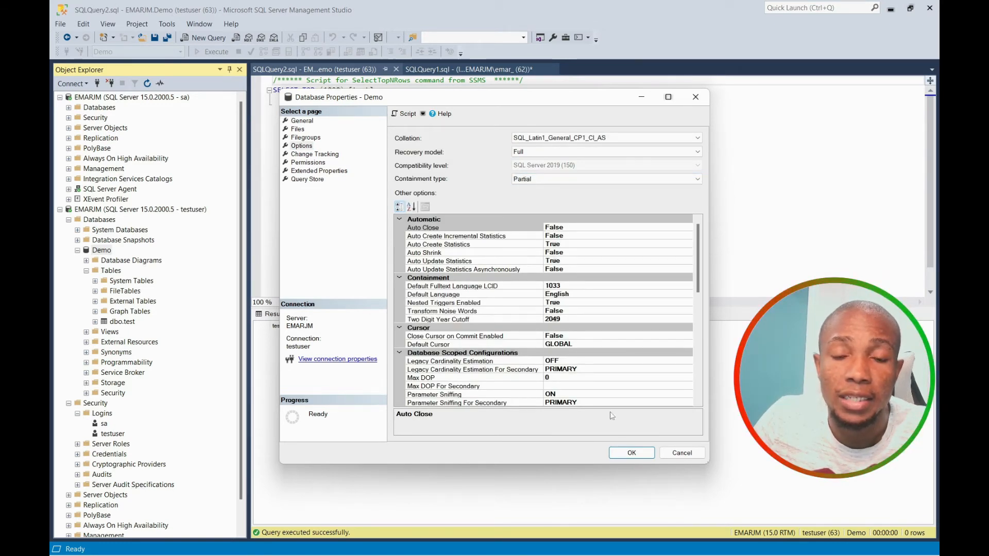
click(632, 452)
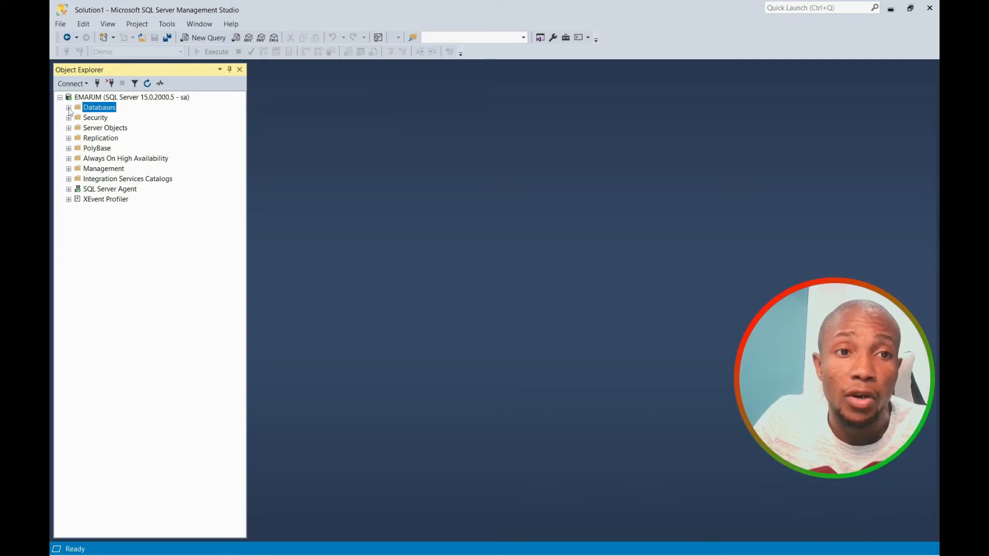
Try setting Demo's containment type to Partial in Database Properties > Options.
click(69, 108)
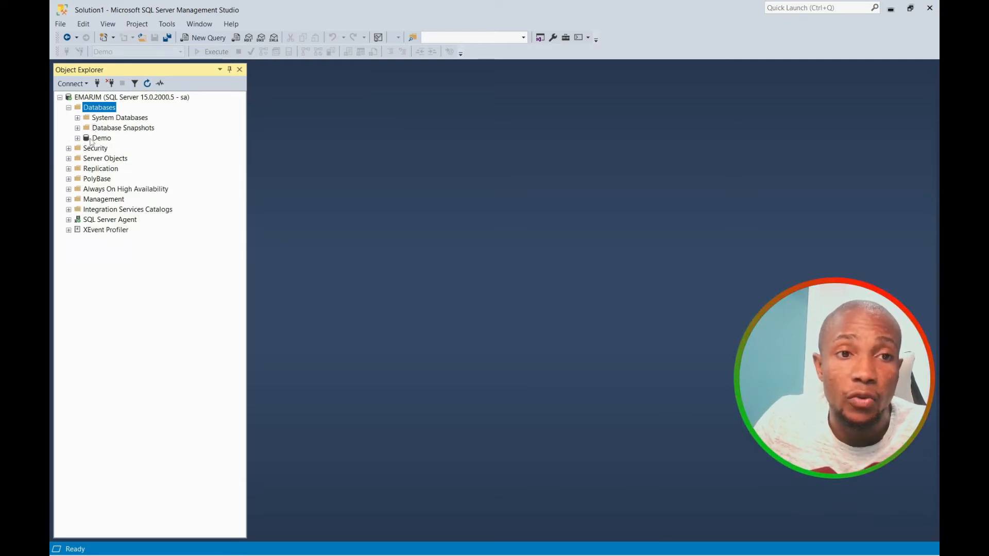
right_click(92, 140)
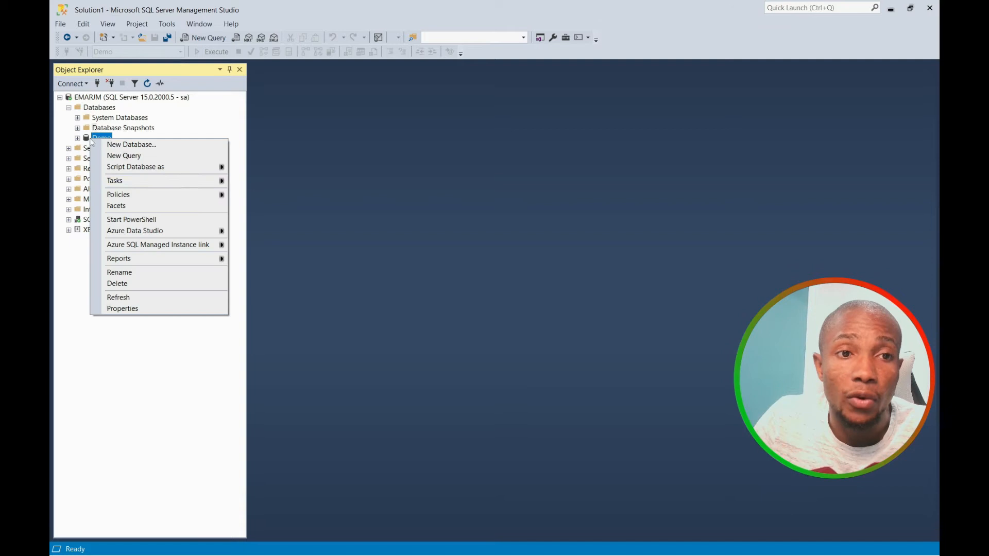
click(124, 309)
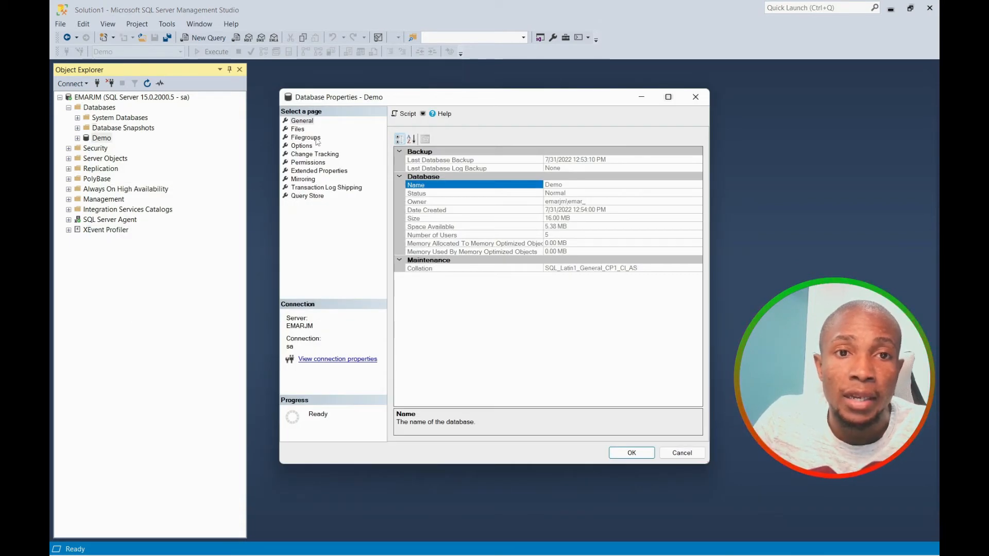
click(309, 146)
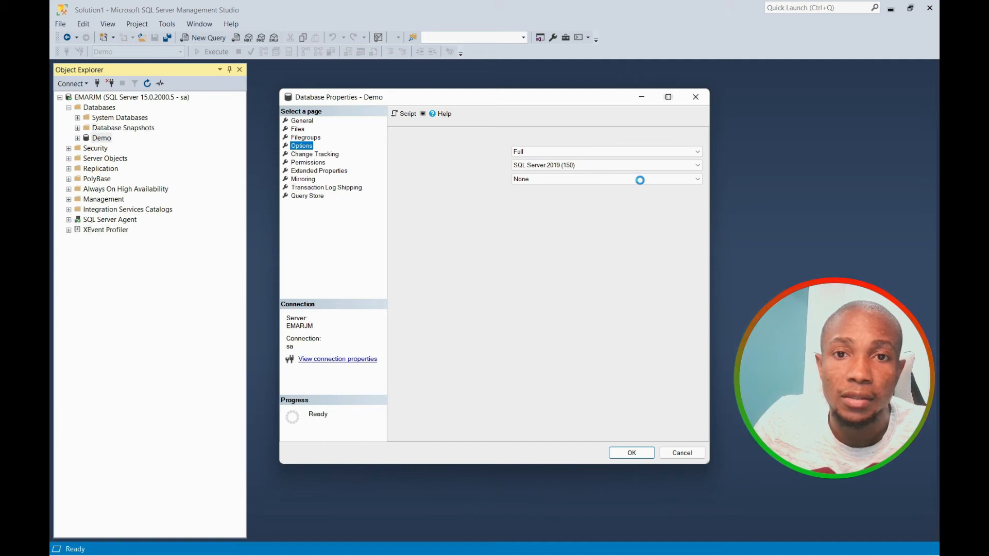
click(695, 180)
click(620, 196)
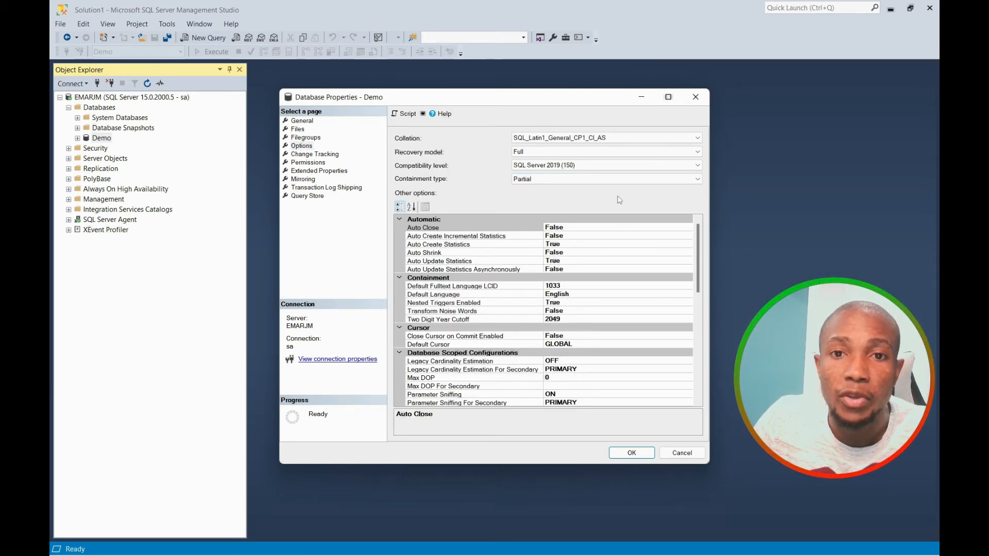
click(632, 453)
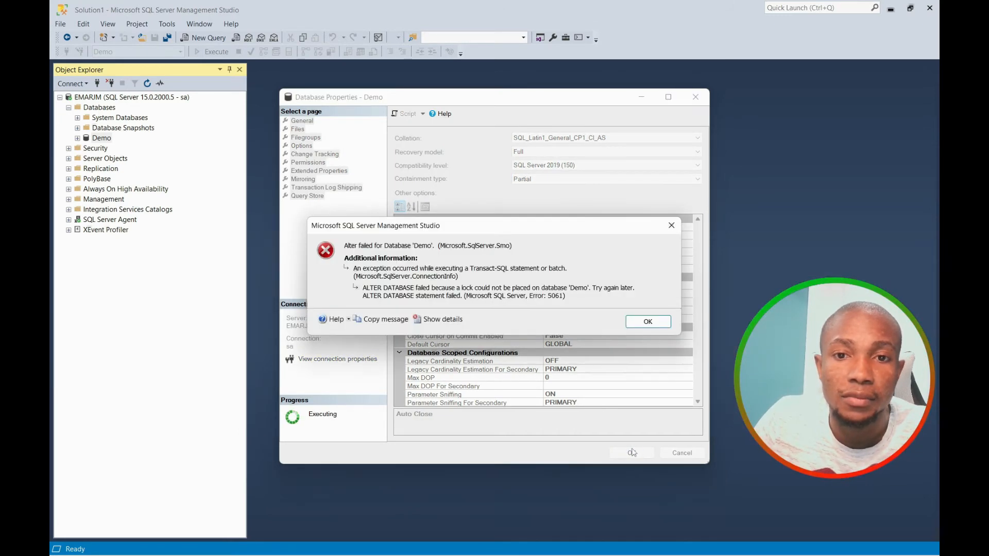
Dismiss the lock error and script the Partial containment change to a query window.
key(Return)
click(406, 113)
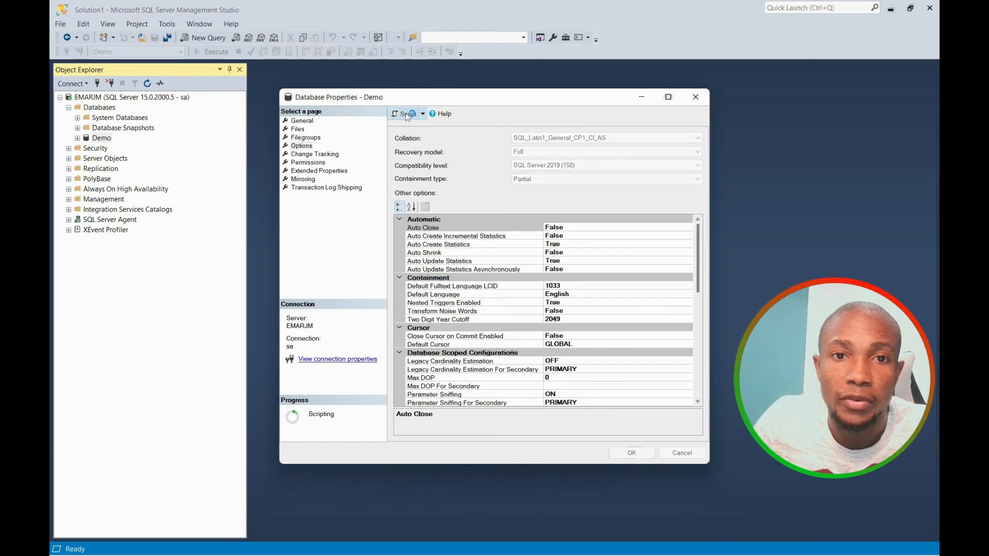
click(696, 97)
right_click(103, 138)
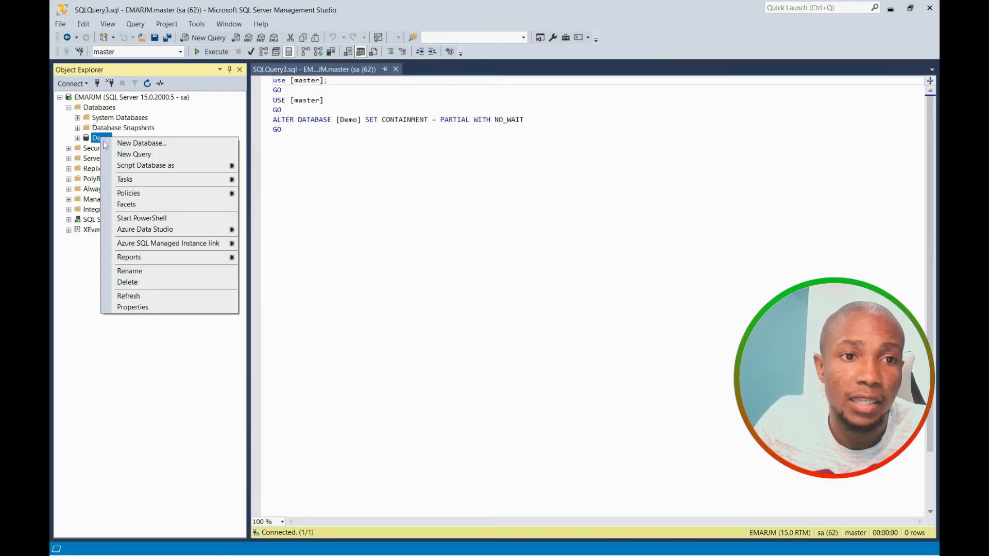
Take Demo offline, dropping all active connections, then bring it back online.
mouse_move(134, 180)
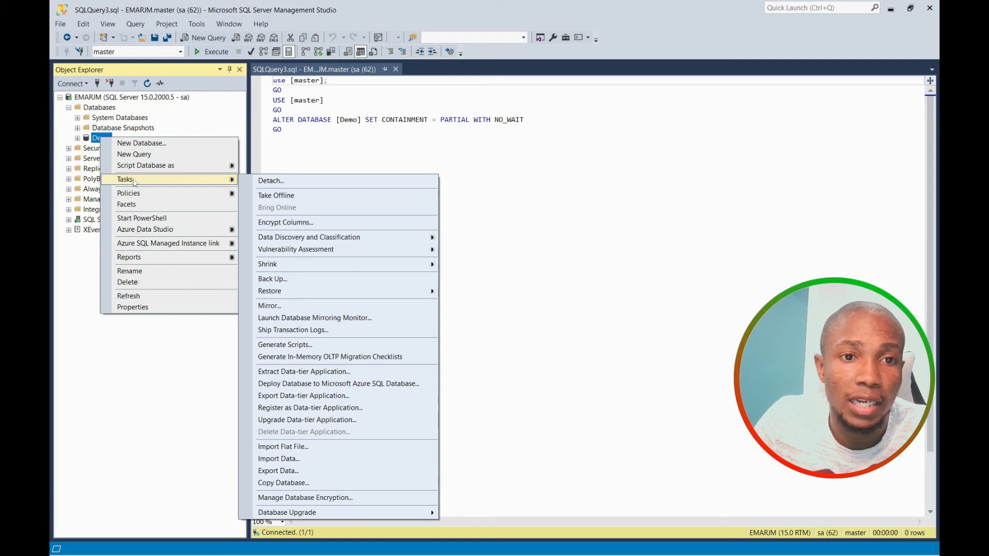
click(281, 195)
click(489, 158)
click(632, 453)
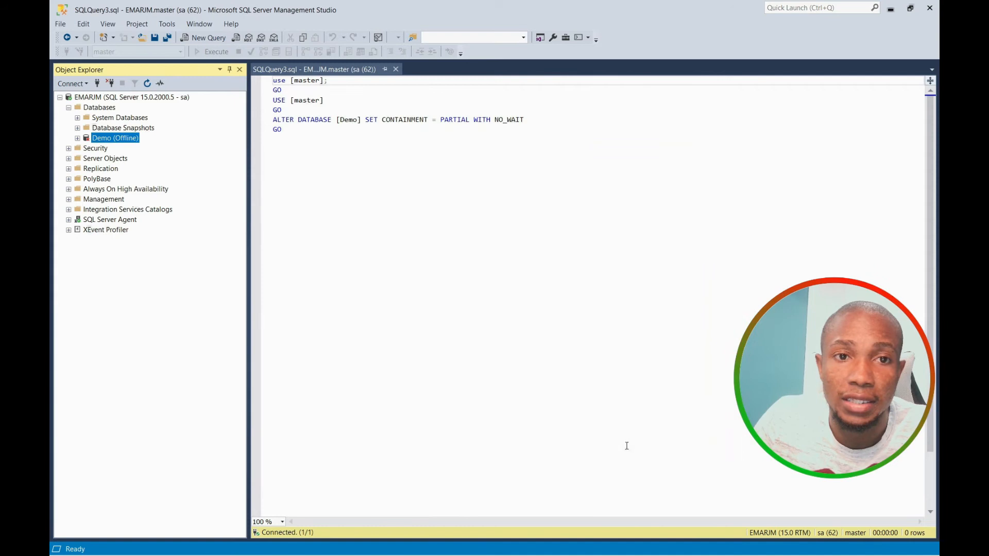
right_click(123, 139)
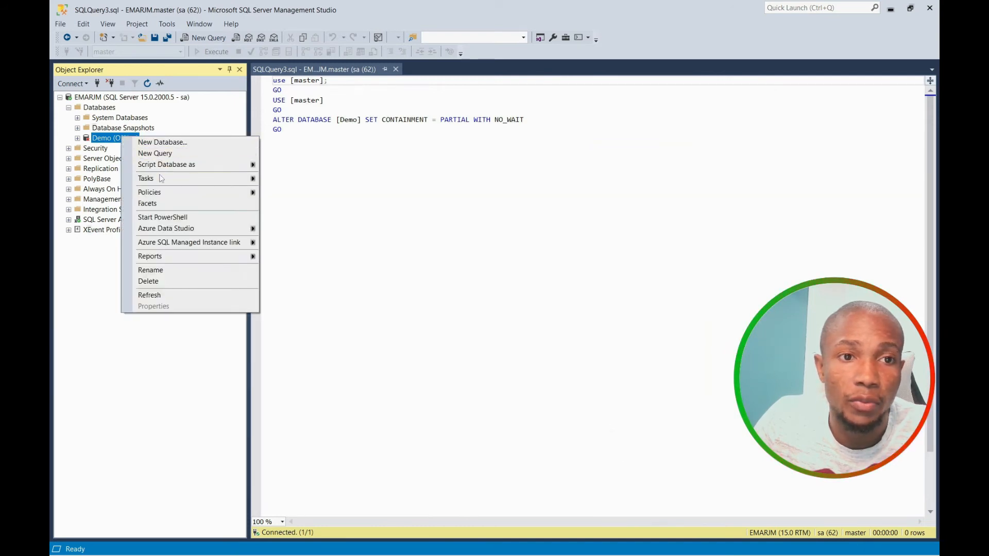
mouse_move(161, 181)
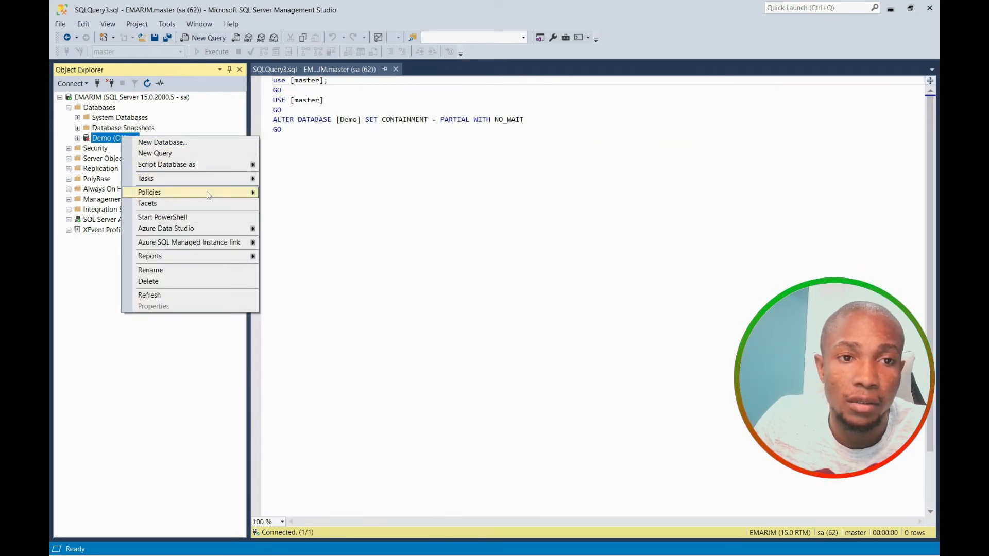
mouse_move(195, 181)
click(307, 208)
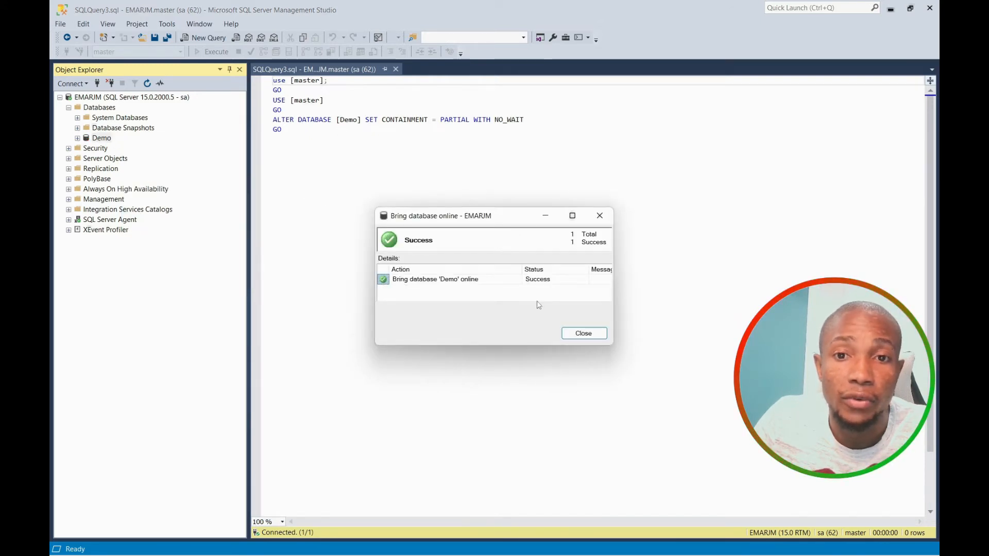
click(584, 333)
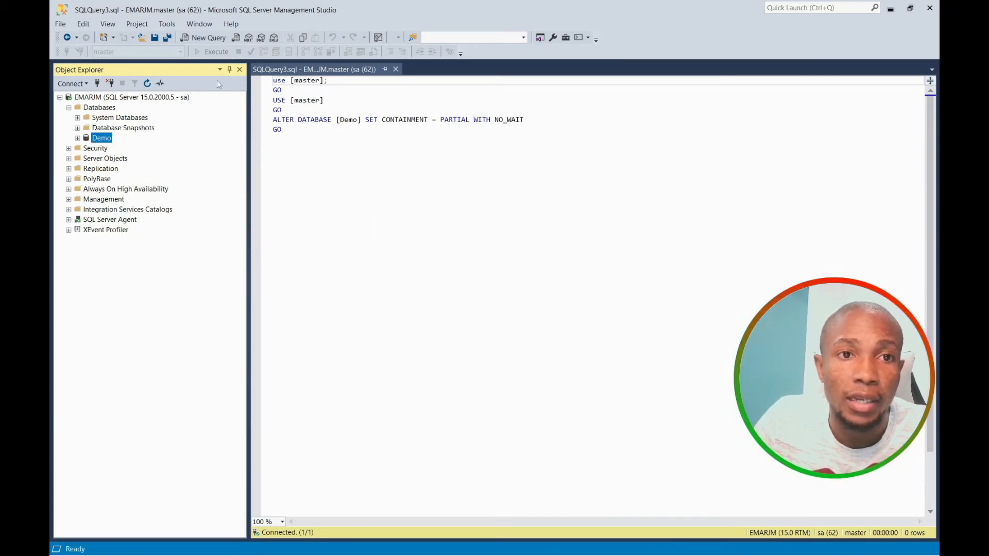
Run the ALTER DATABASE script setting Demo to Partial containment and verify it in Options.
click(289, 141)
click(212, 56)
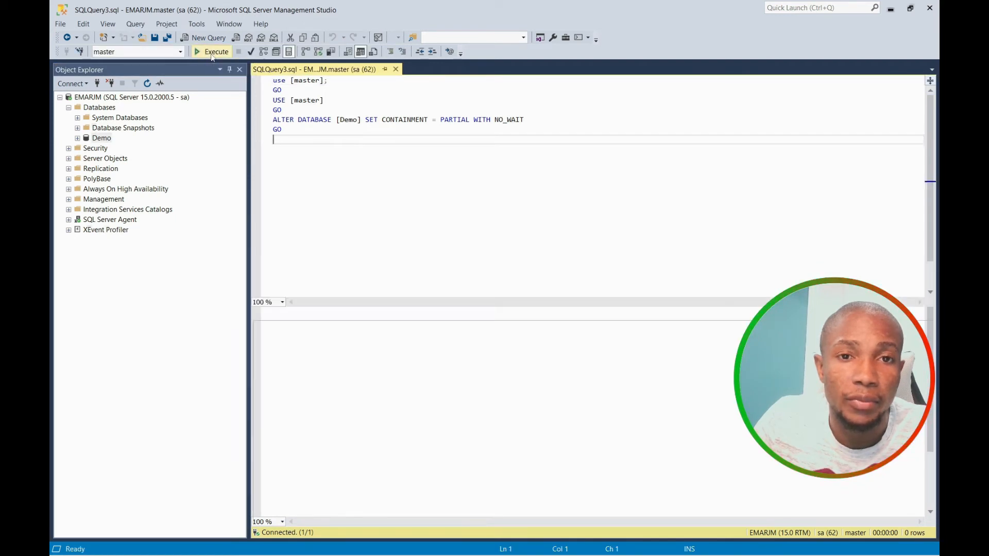
right_click(98, 138)
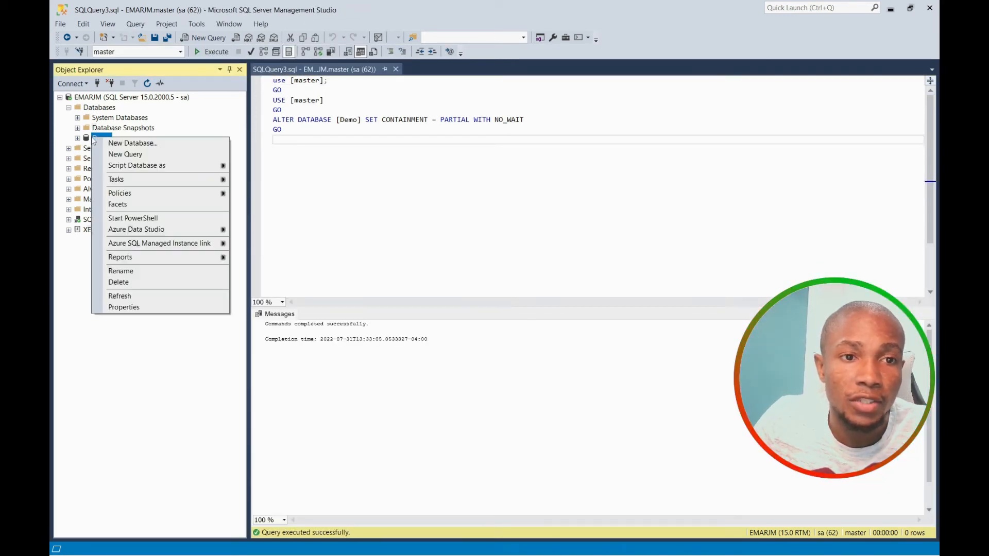
click(124, 307)
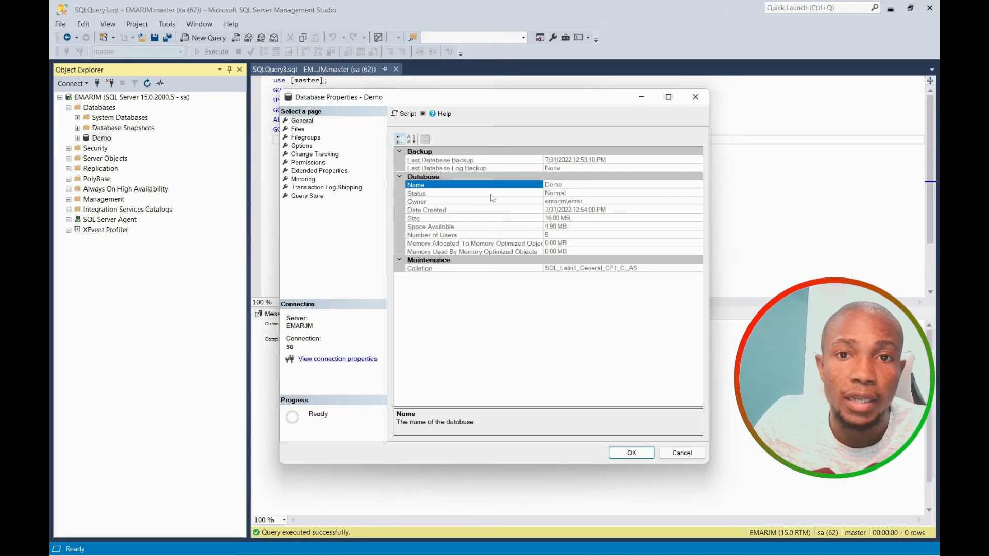
click(301, 145)
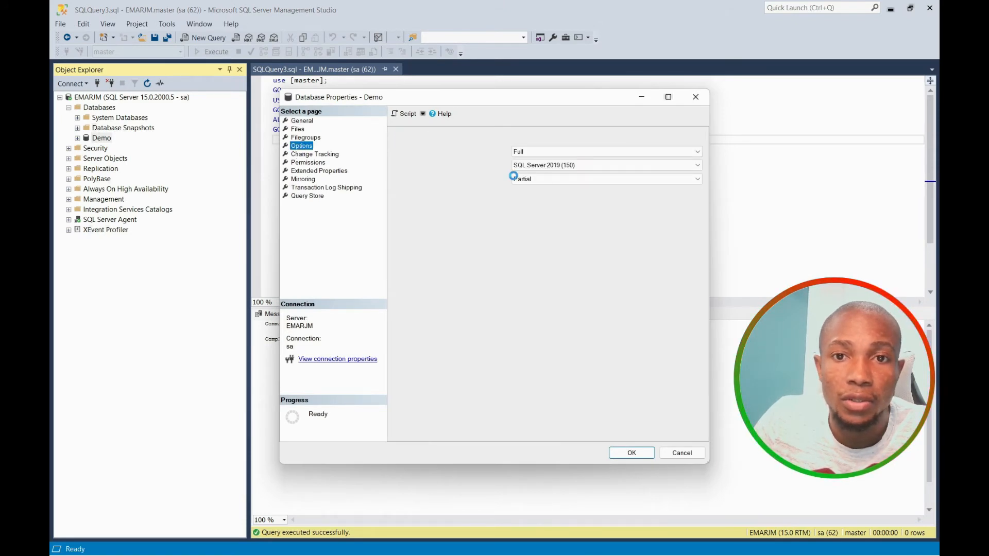
click(690, 99)
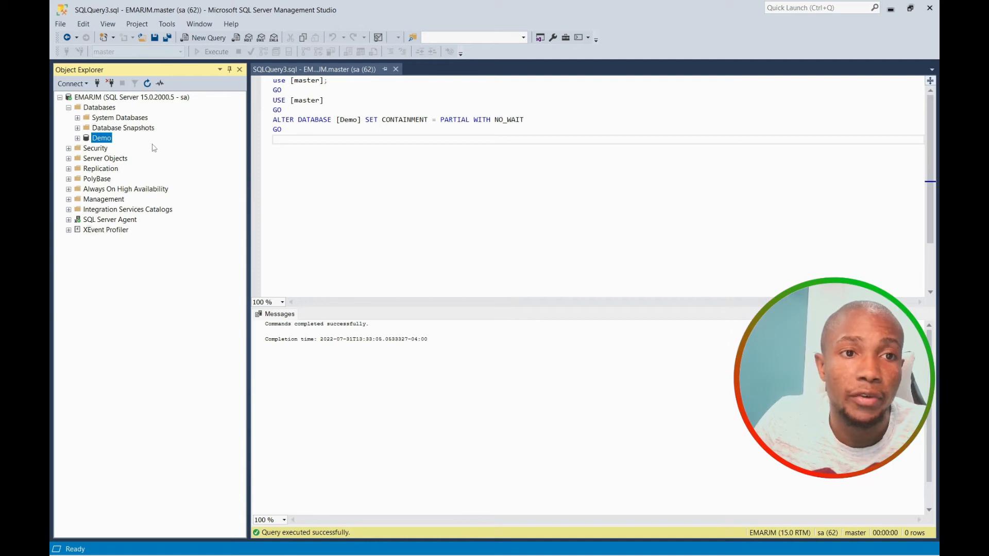
Expand the server Security folder and the Security folder inside Demo.
click(69, 149)
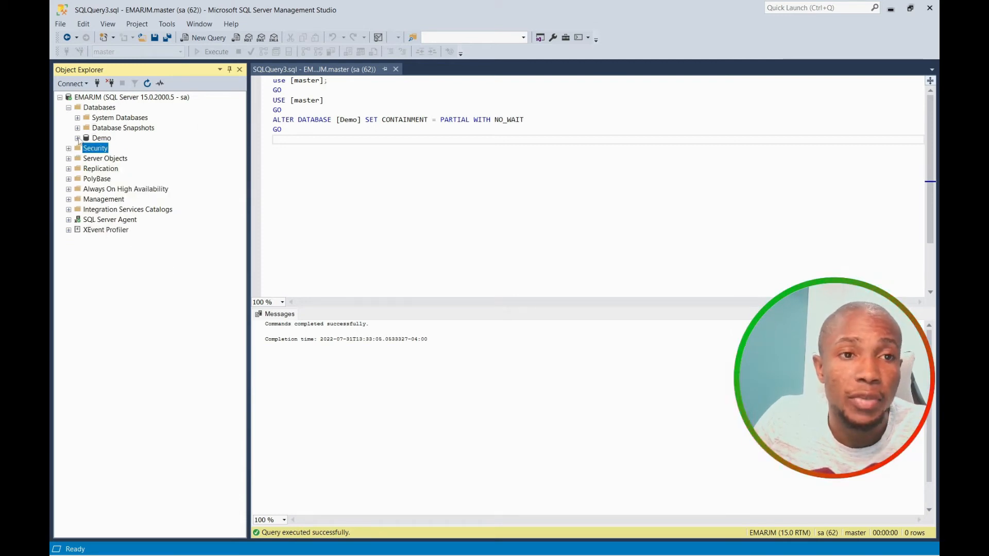
click(77, 138)
click(86, 230)
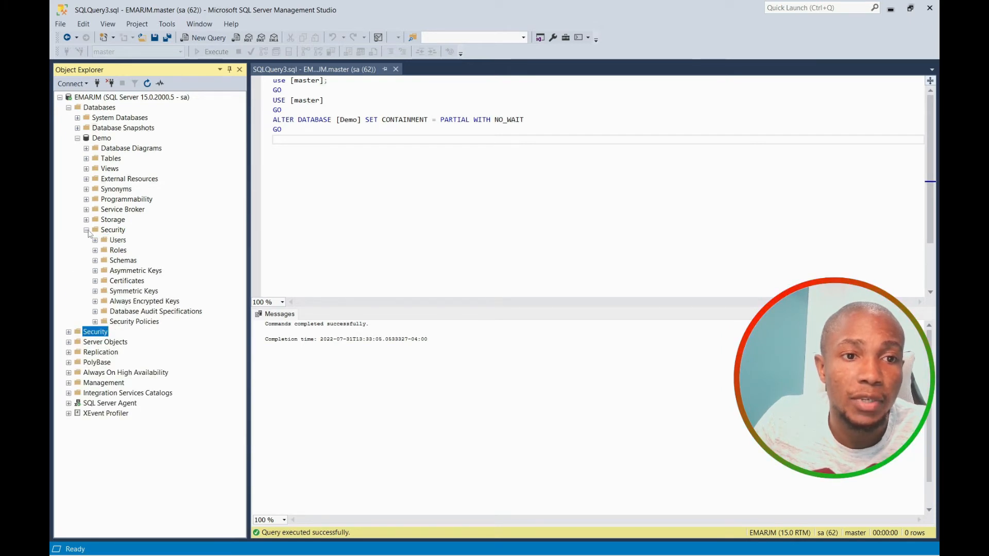
Create the contained SQL user 'partial' with a password in Demo, then start a new Database Engine connection.
right_click(111, 243)
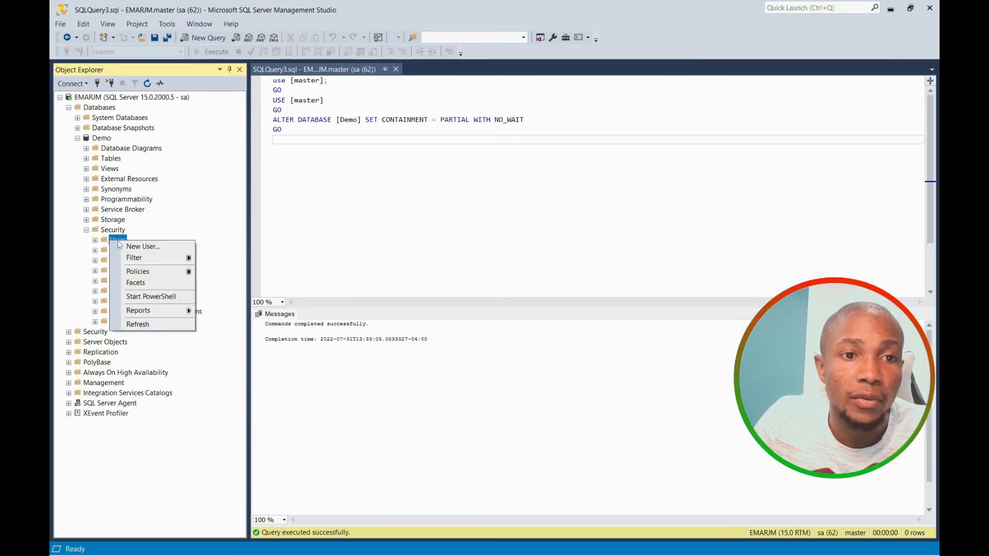
click(135, 247)
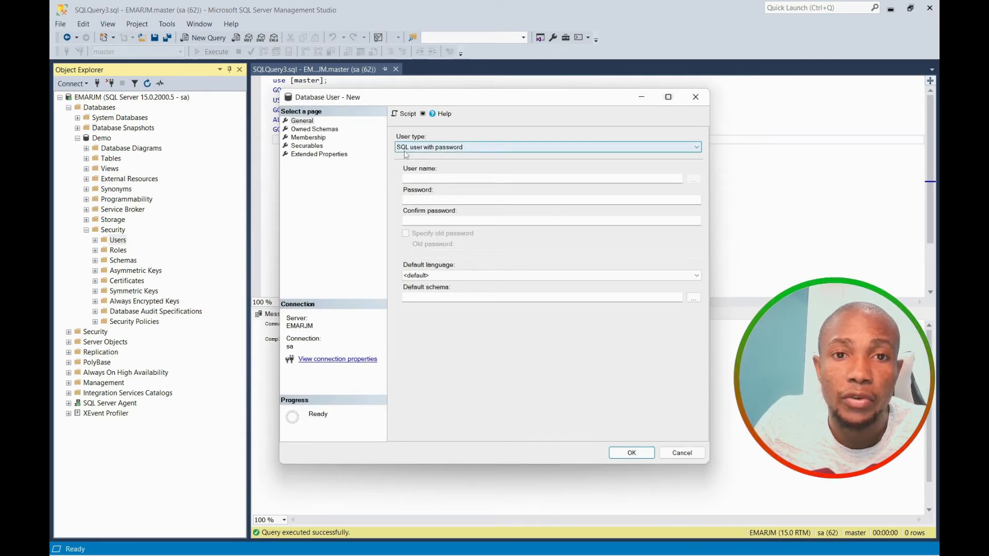
click(418, 178)
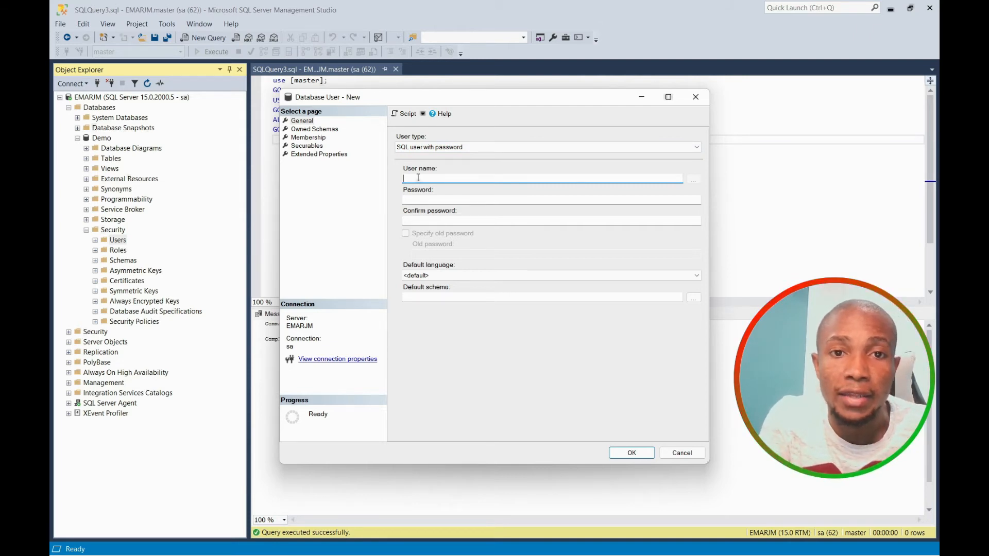
text(partial)
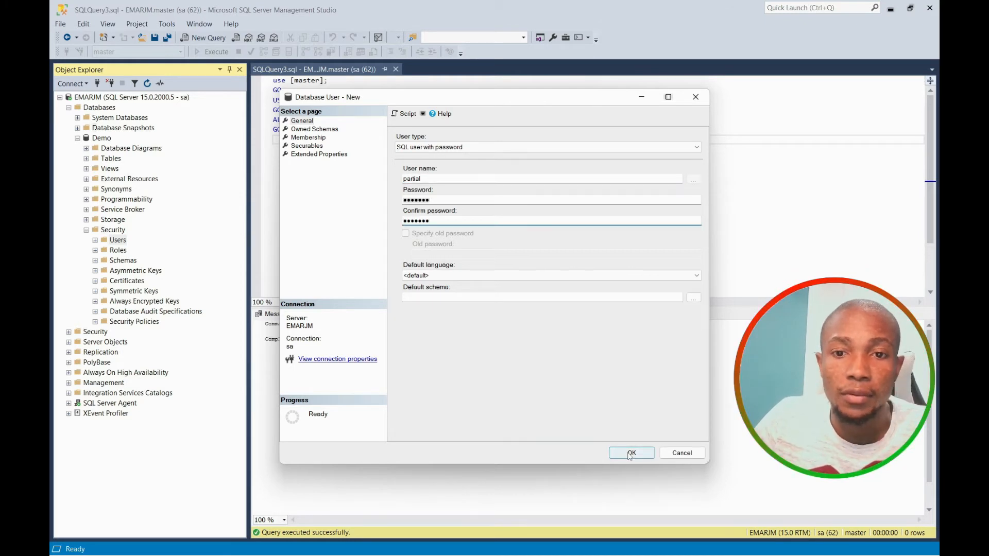
click(630, 453)
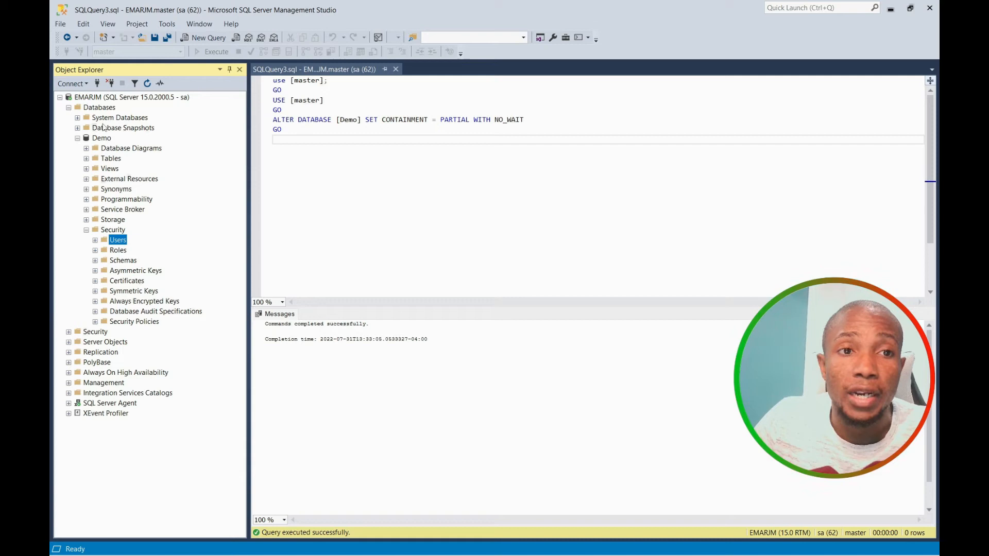
click(71, 83)
click(82, 97)
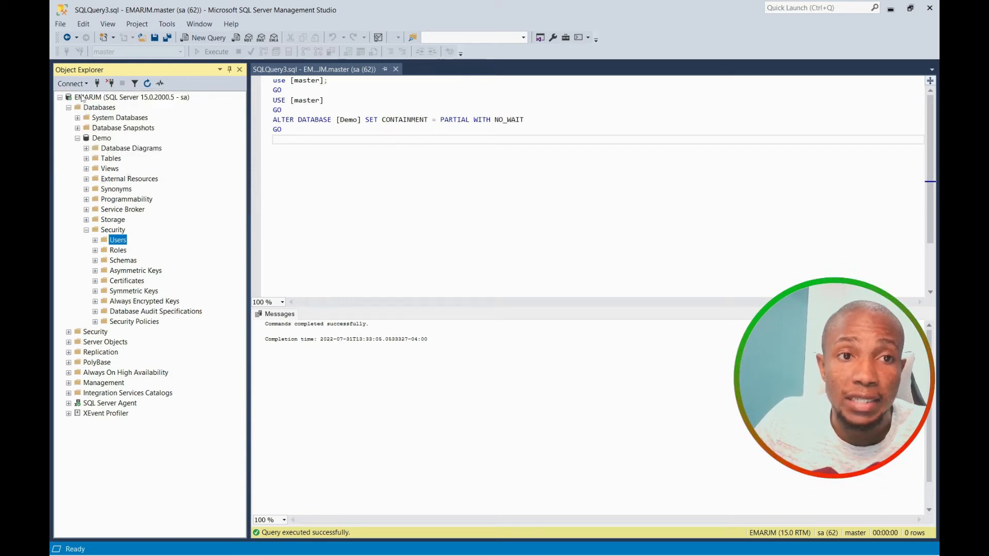
Enter login partial with its password and attempt to connect, dismissing the login-failed error.
double_click(479, 240)
text(partial)
key(Tab)
text(partial)
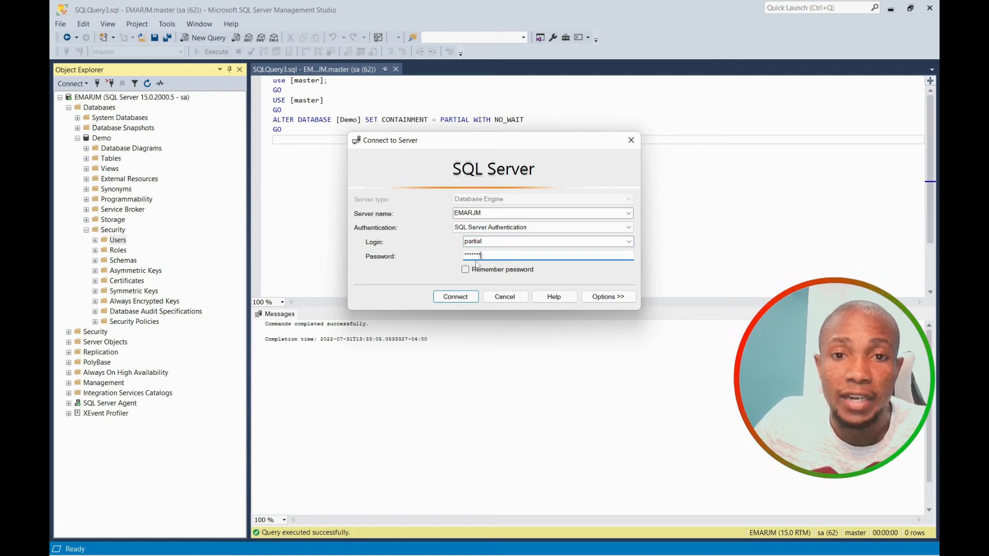
click(456, 297)
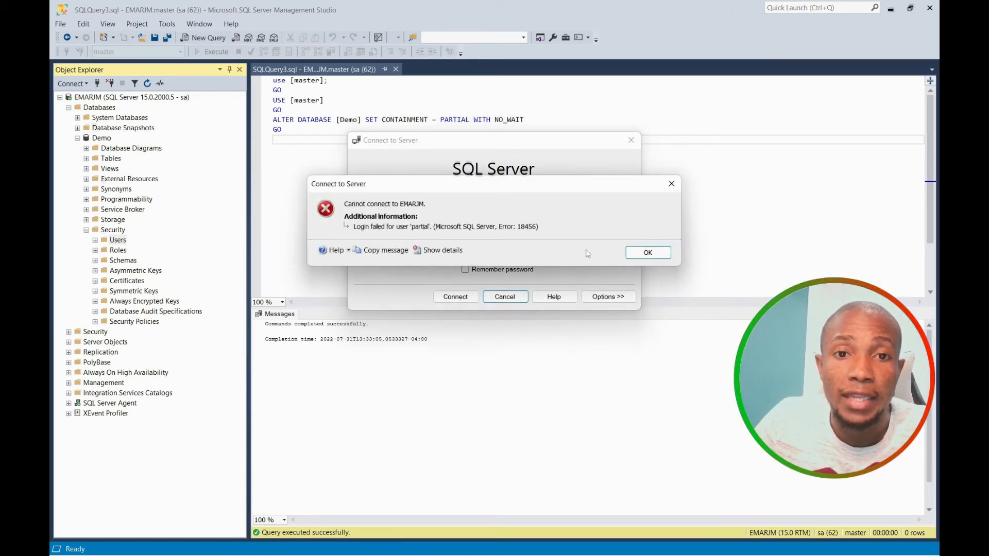
click(635, 259)
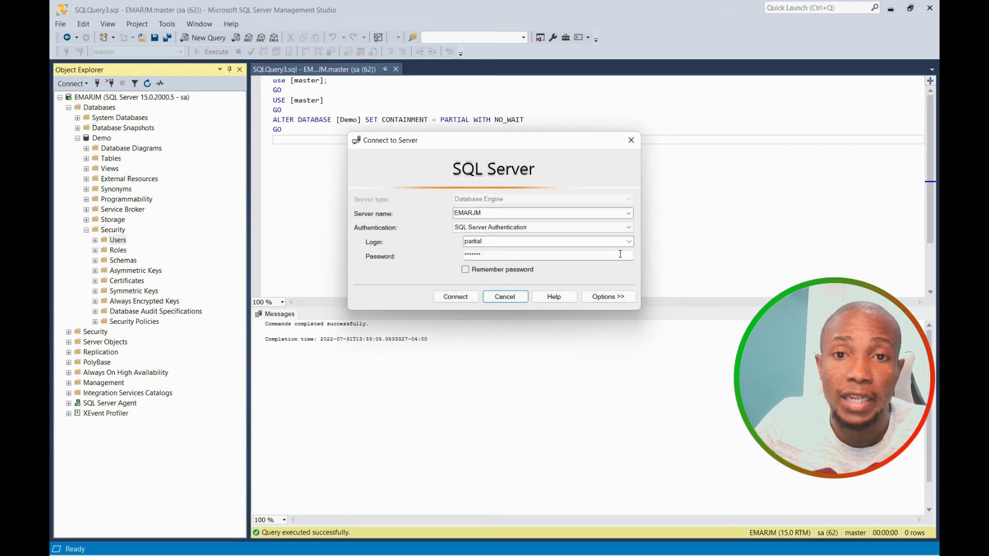
Set Connect to database to Demo, connect as partial, and expand its Databases folder.
click(596, 298)
text(Demo)
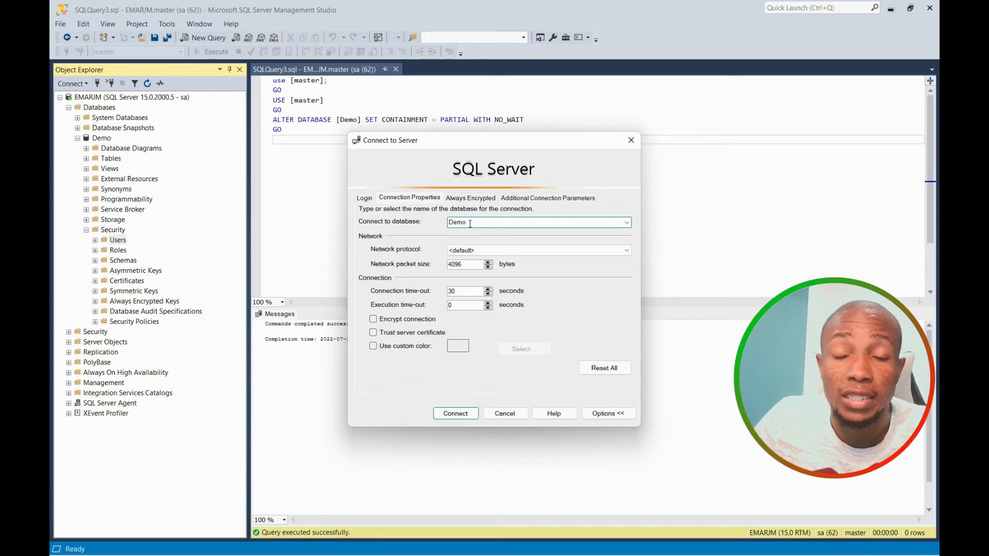
click(455, 414)
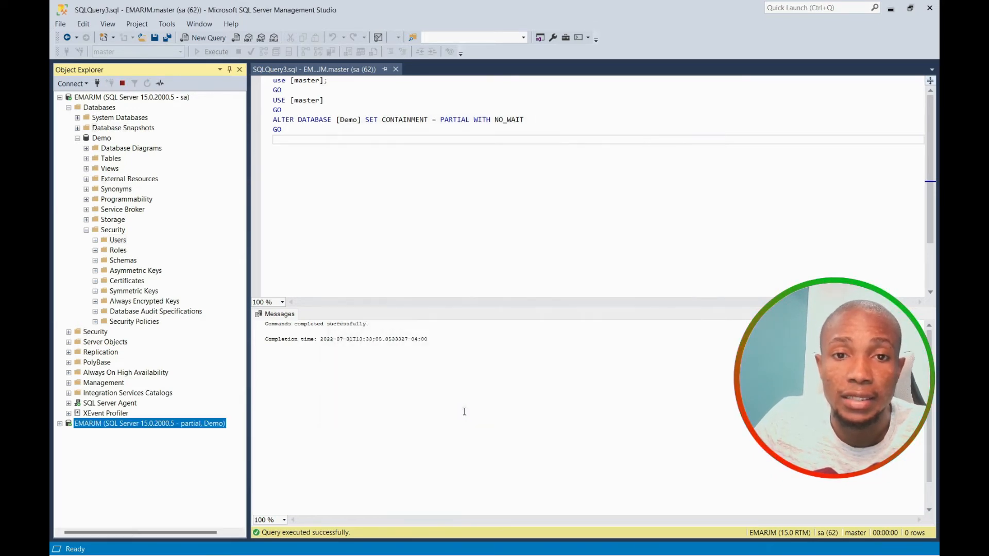
click(68, 434)
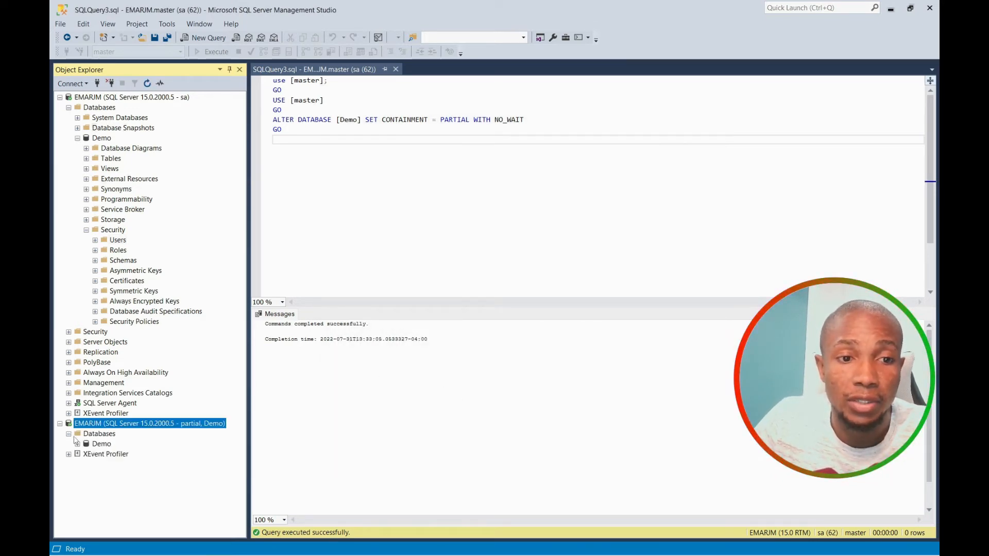
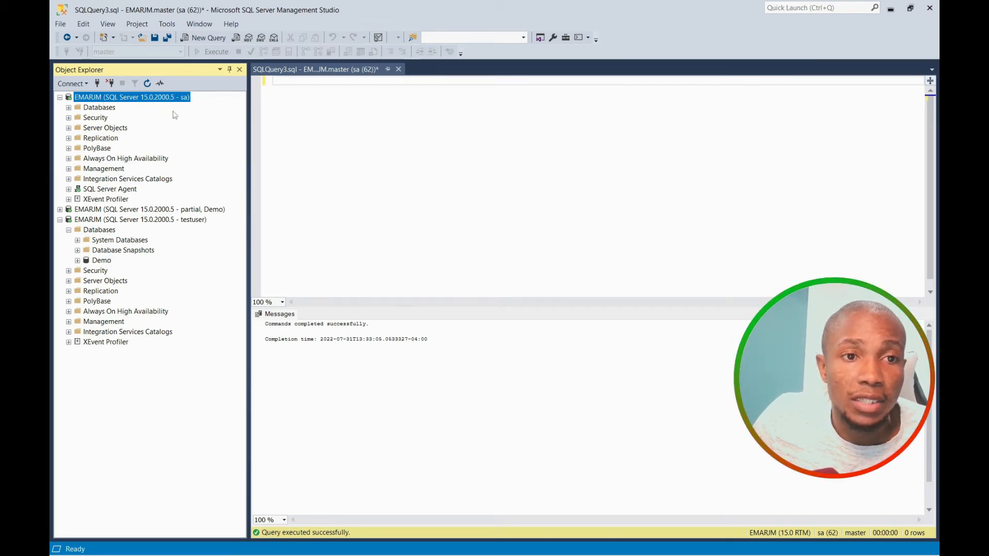
Expand the sa server's Security folder to reveal its Logins.
click(69, 117)
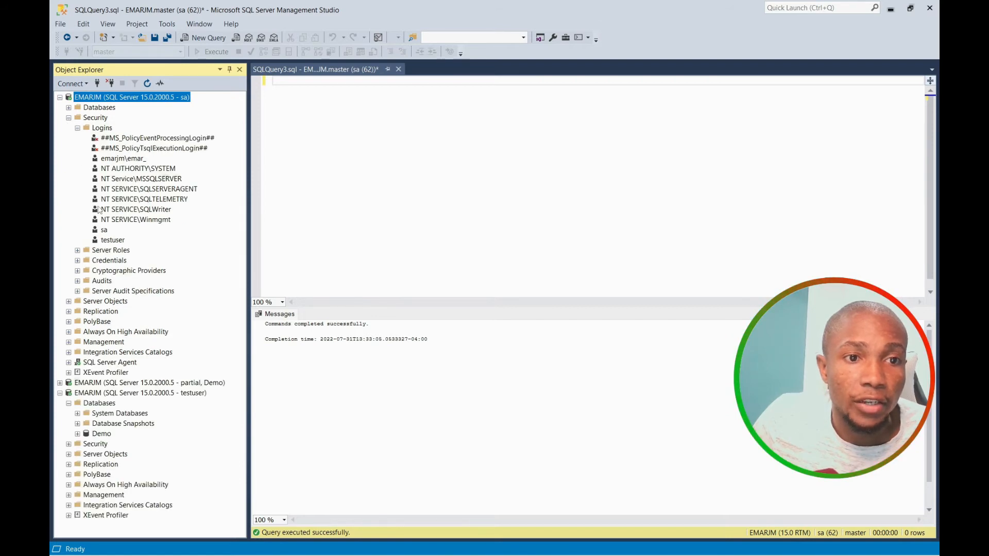
In testuser's Login Properties, replace the dbcreator server role with sysadmin and save.
right_click(104, 242)
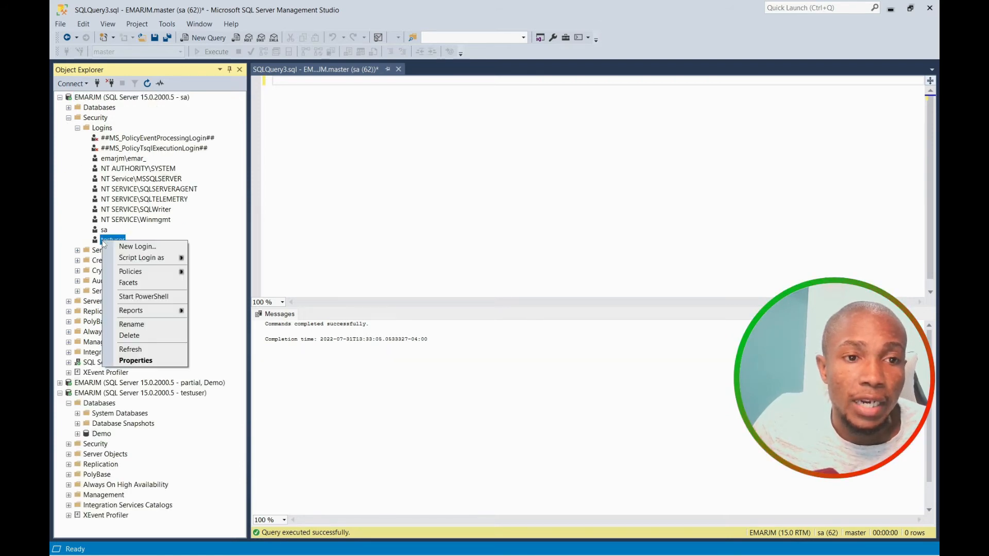
click(151, 360)
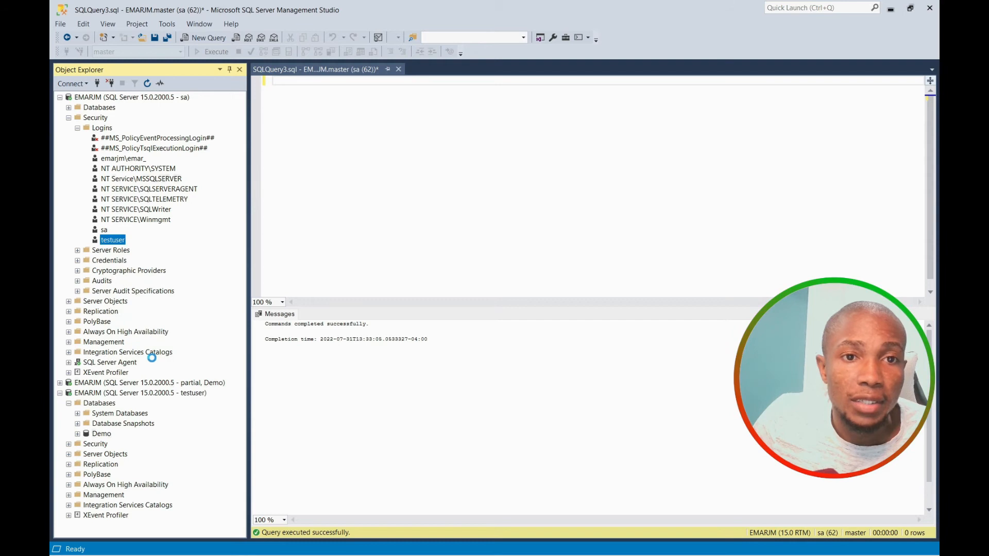
click(309, 129)
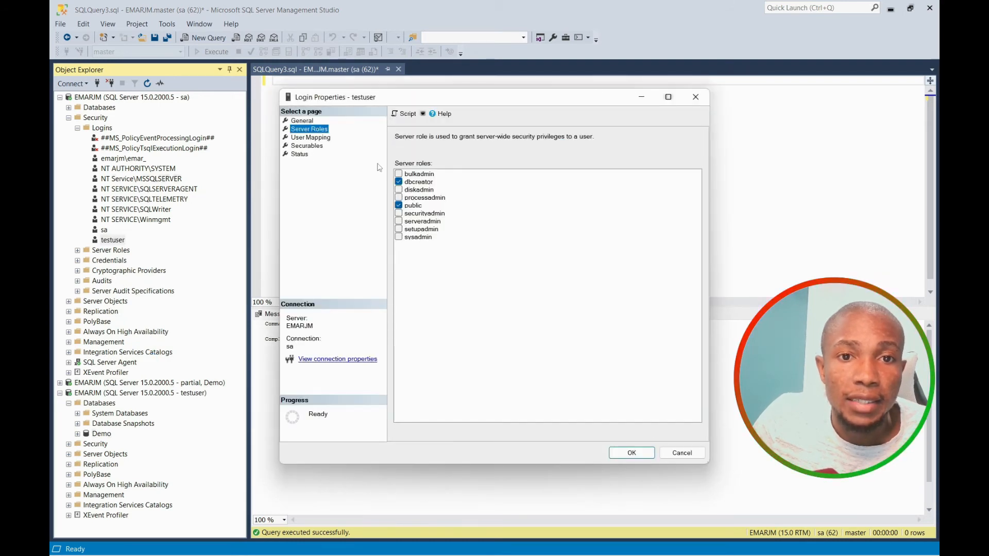
click(399, 182)
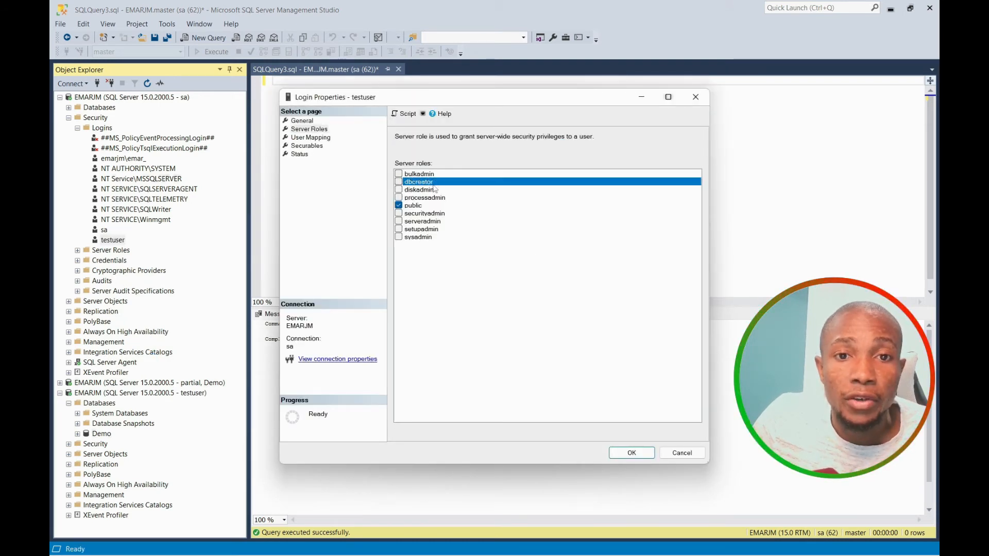
click(398, 237)
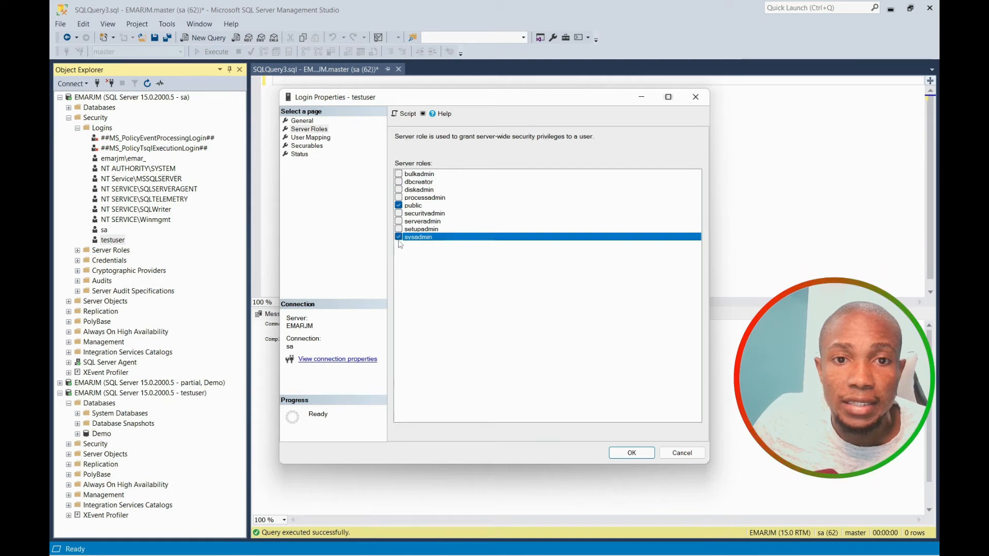
click(626, 453)
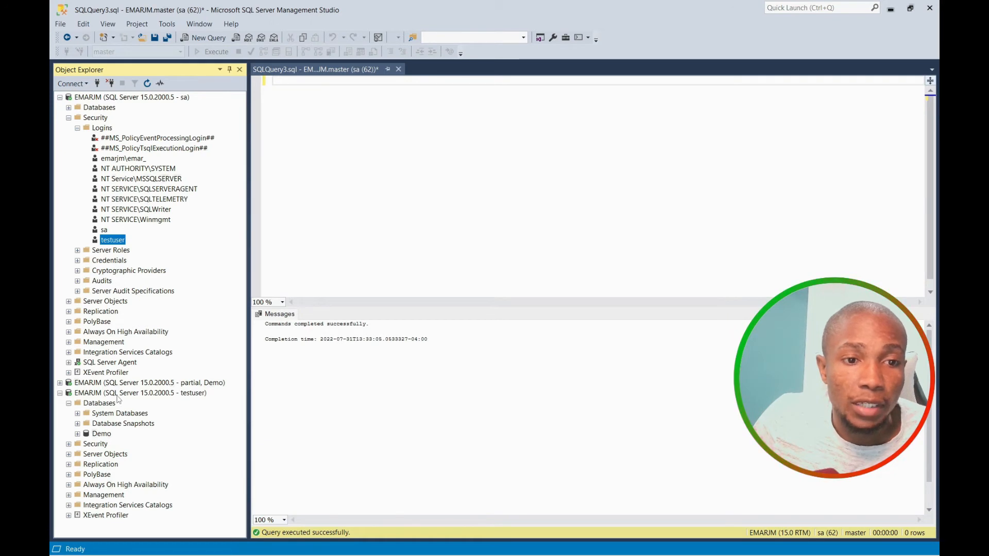
click(118, 395)
Run a full backup of the Demo database with default settings and acknowledge the success message.
right_click(102, 435)
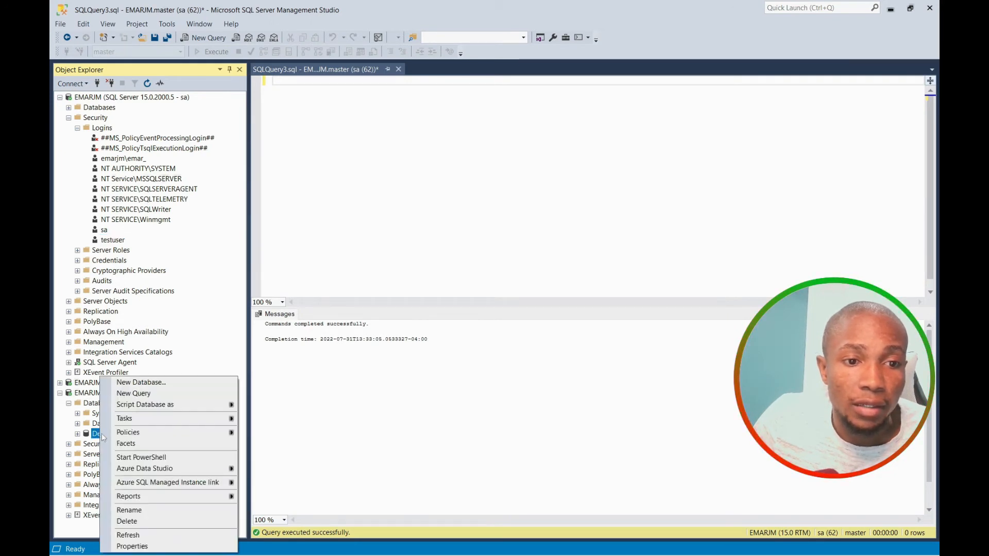
mouse_move(130, 421)
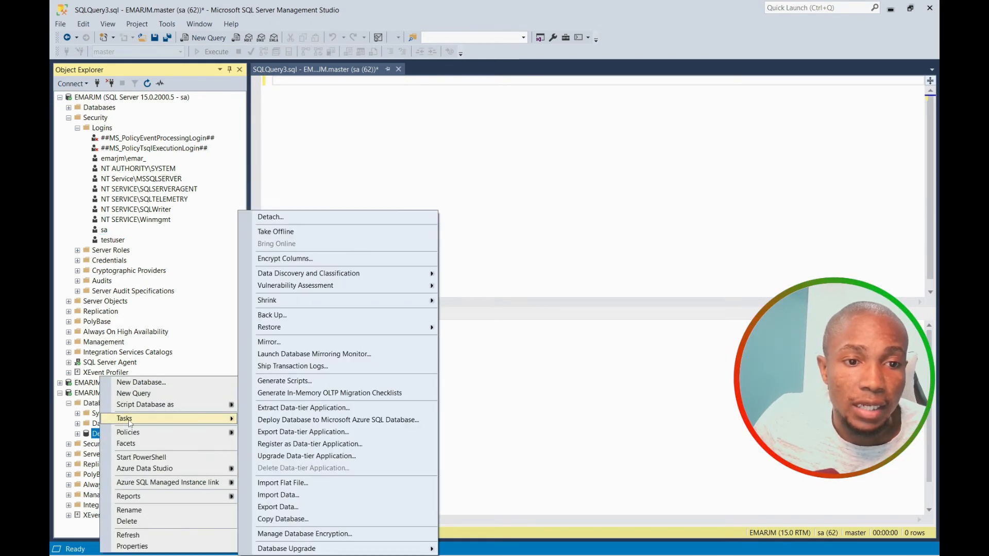
click(273, 316)
click(645, 453)
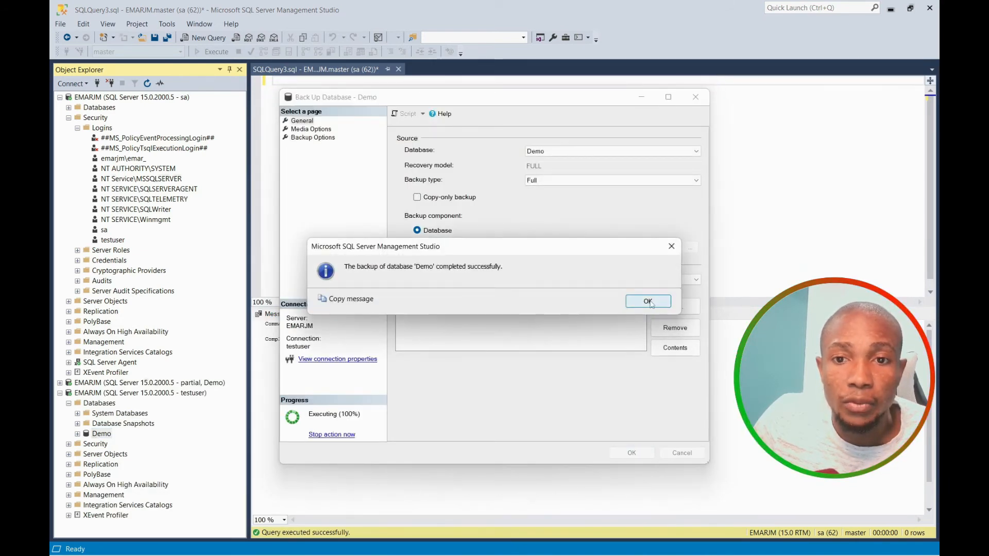
click(648, 302)
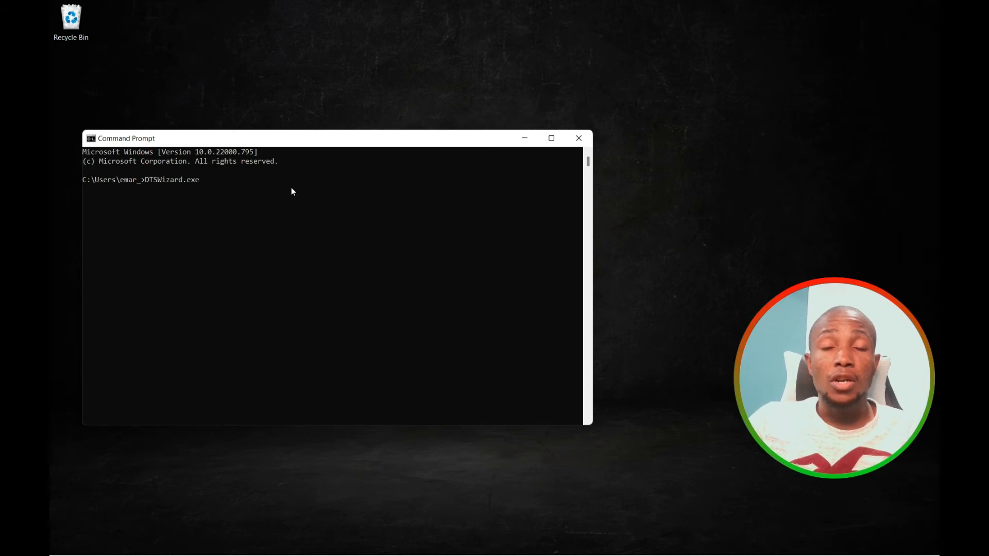
Launch DTSWizard.exe from Command Prompt, then bring Management Studio back to the front.
key(Return)
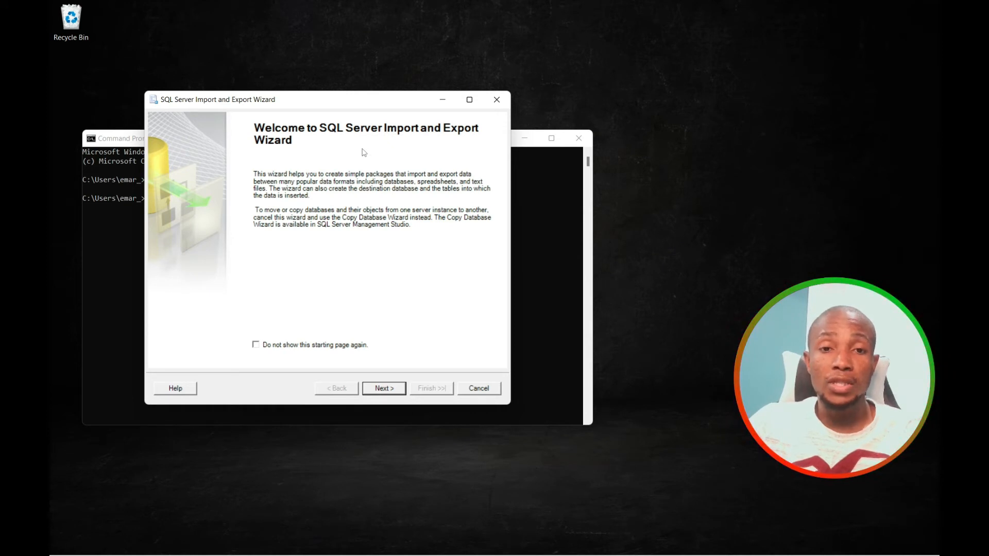
click(325, 545)
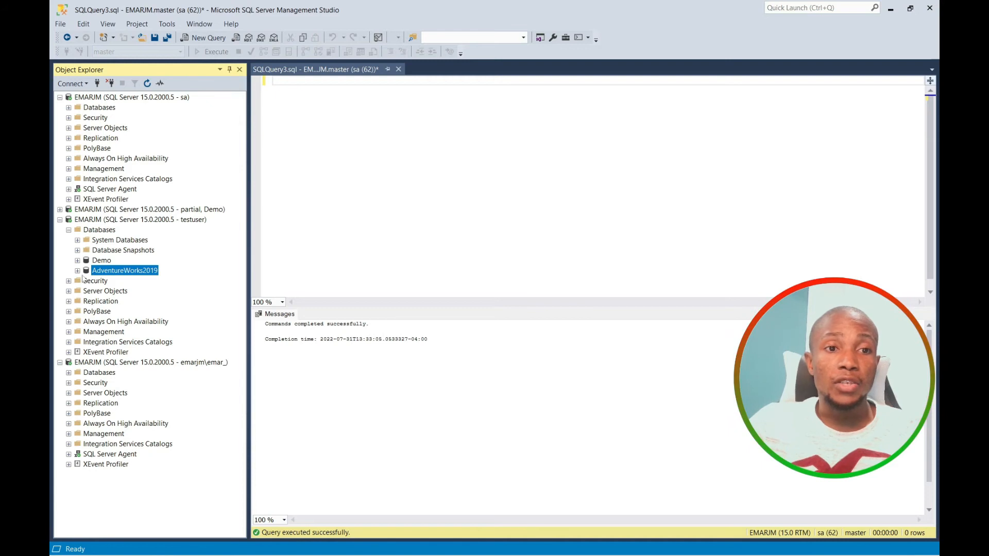
Start the Export Data wizard from the AdventureWorks2019 database and pass the welcome page.
click(78, 271)
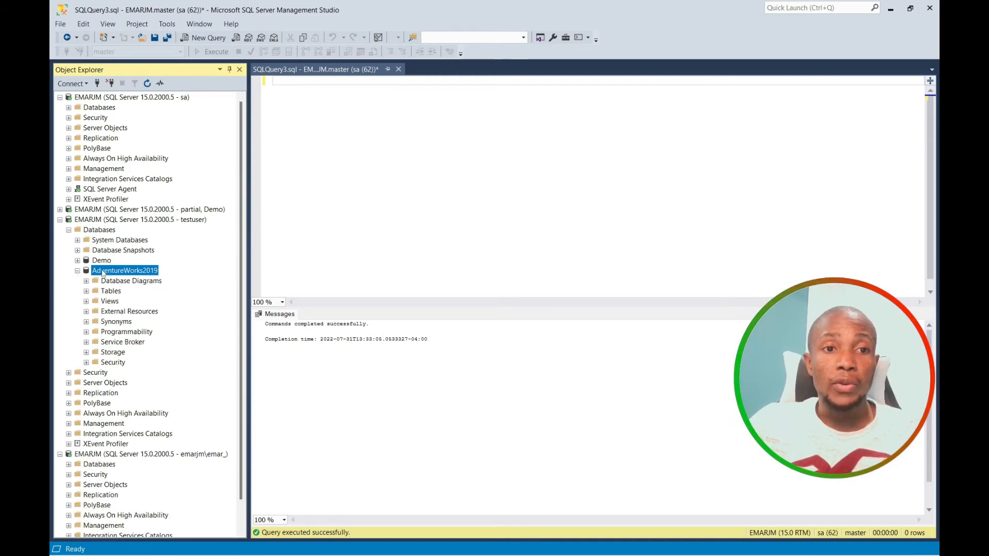
right_click(103, 272)
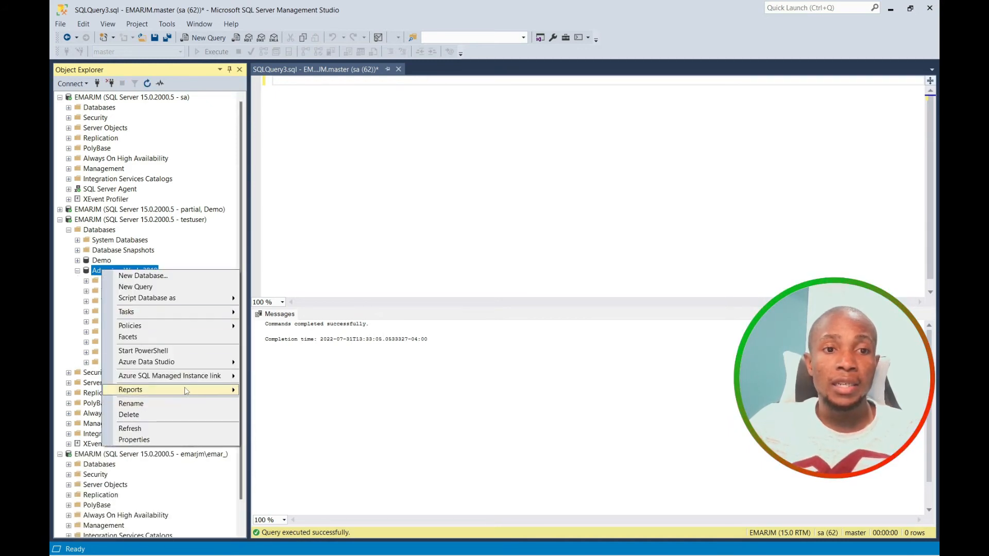
mouse_move(219, 318)
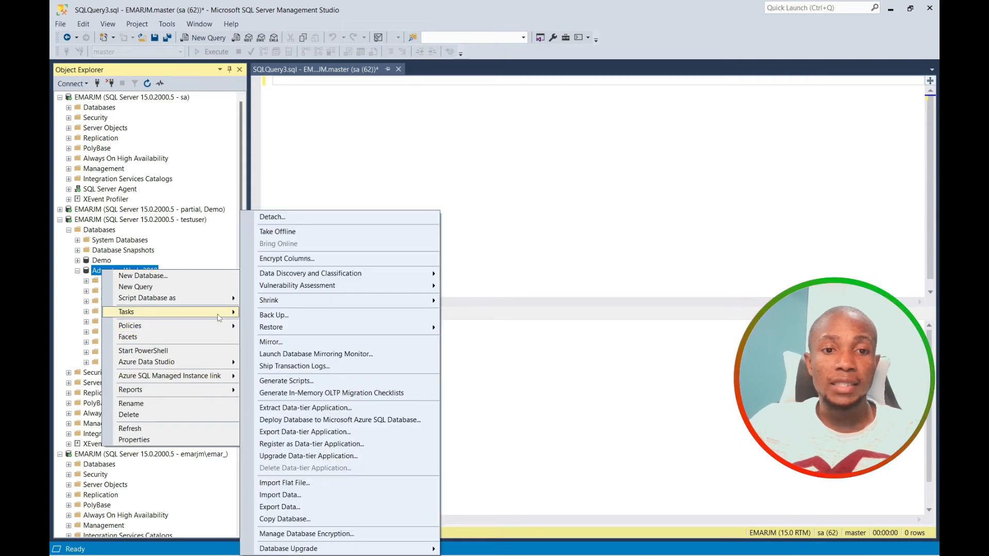
click(295, 508)
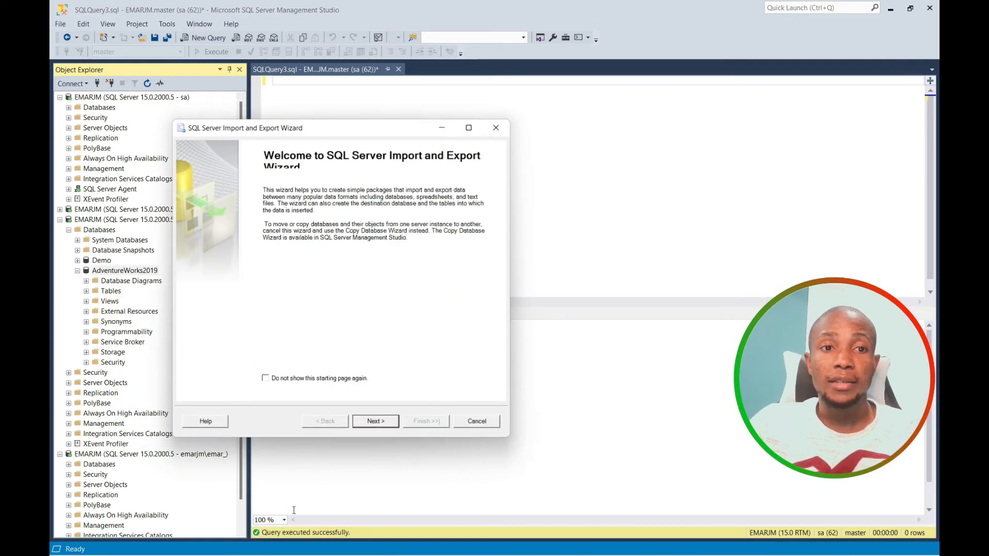
click(375, 425)
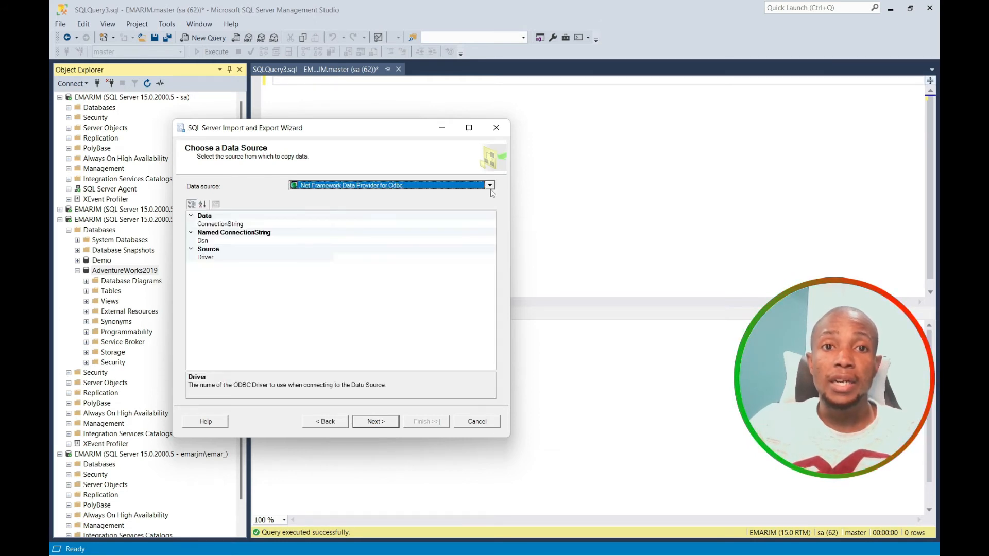
Set SQL Server Native Client 11.0 as the data source and continue to the destination page.
click(490, 185)
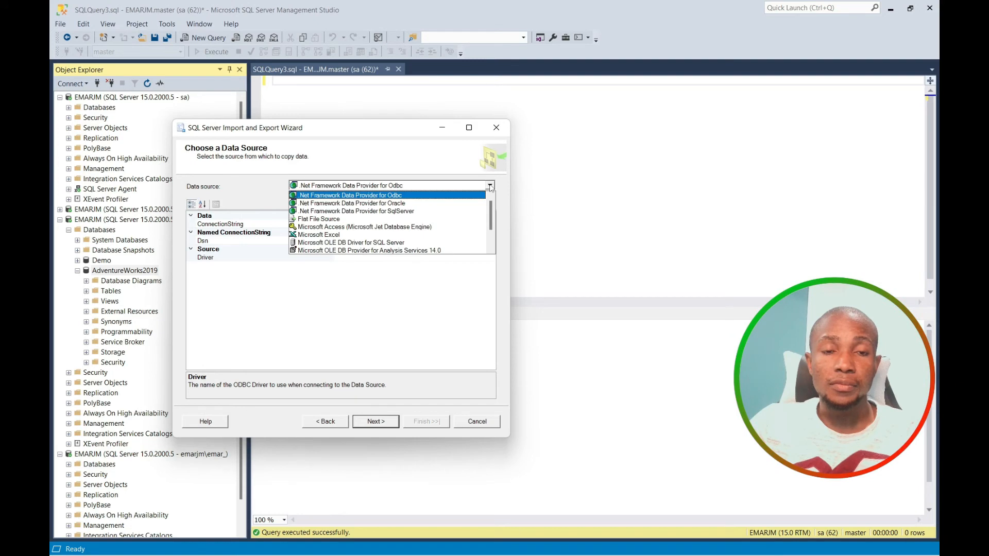
scroll(396, 242, down, 3)
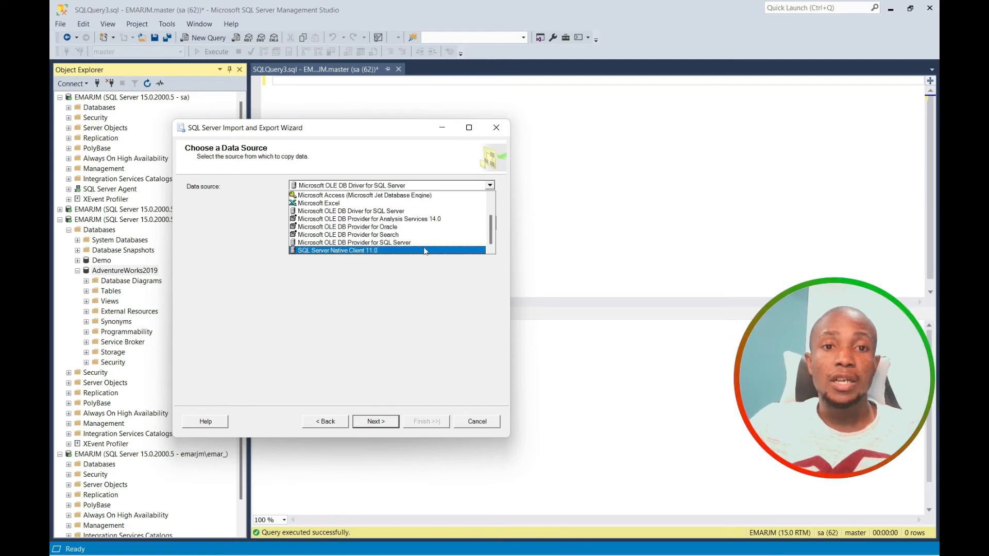
click(361, 251)
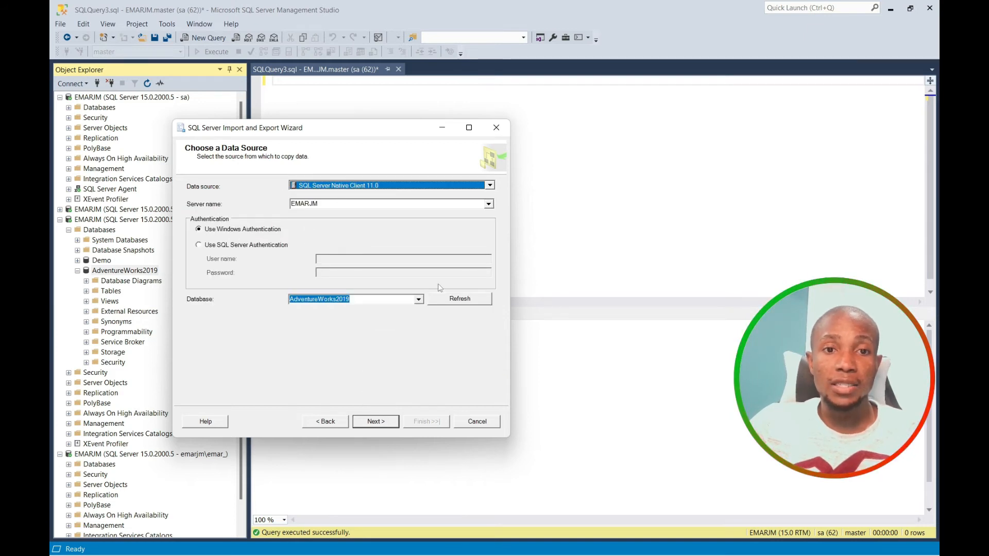
click(376, 421)
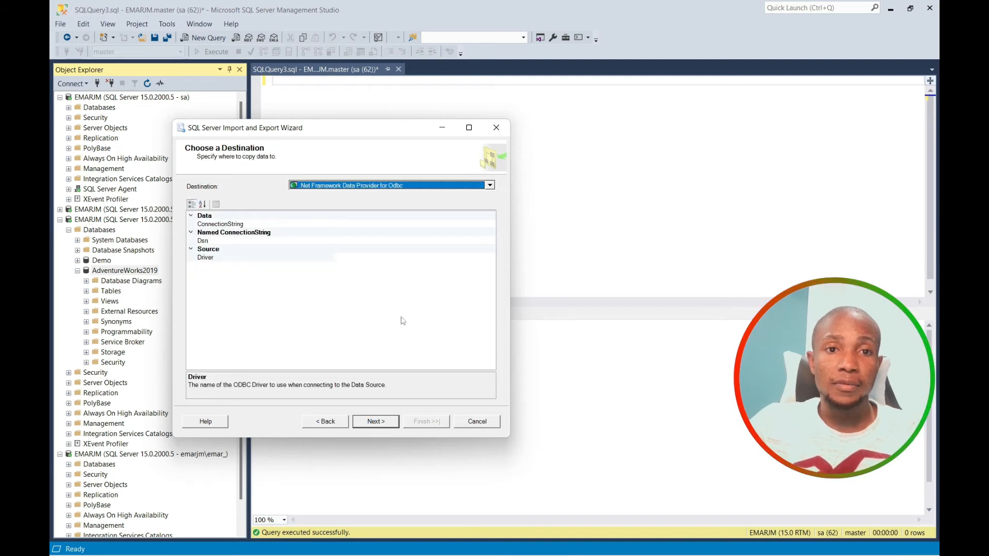
click(490, 186)
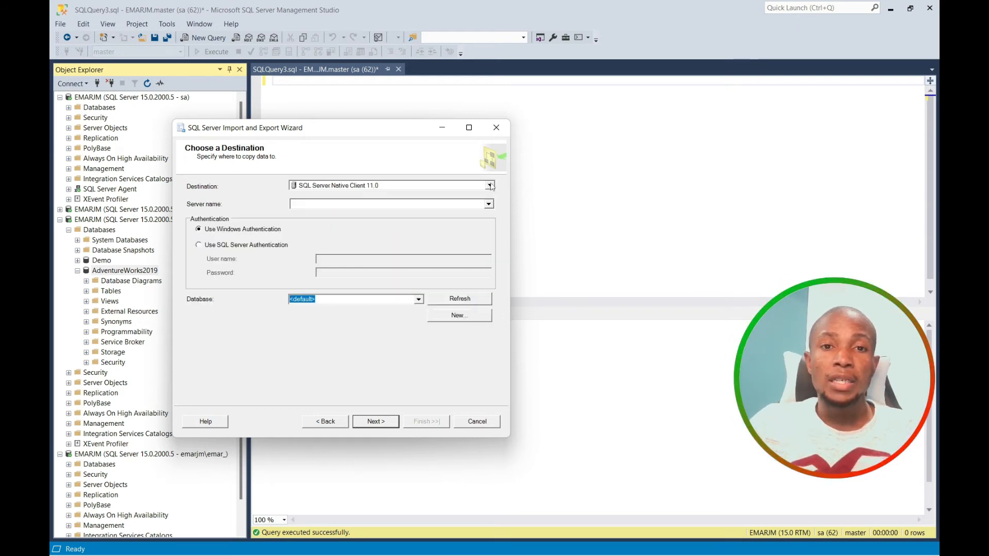
Set the destination to Microsoft Excel file testexport.xls in Documents.
click(491, 186)
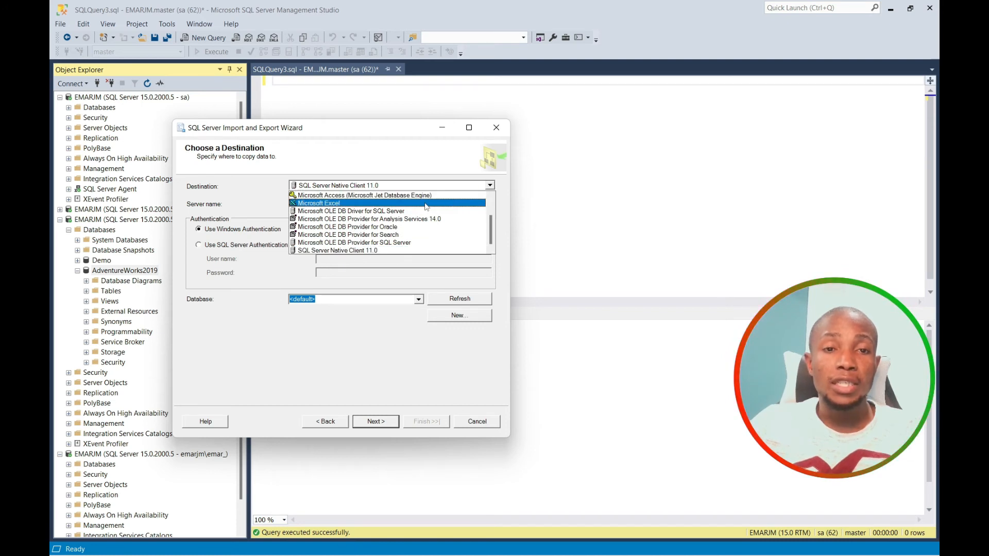
click(425, 204)
click(469, 234)
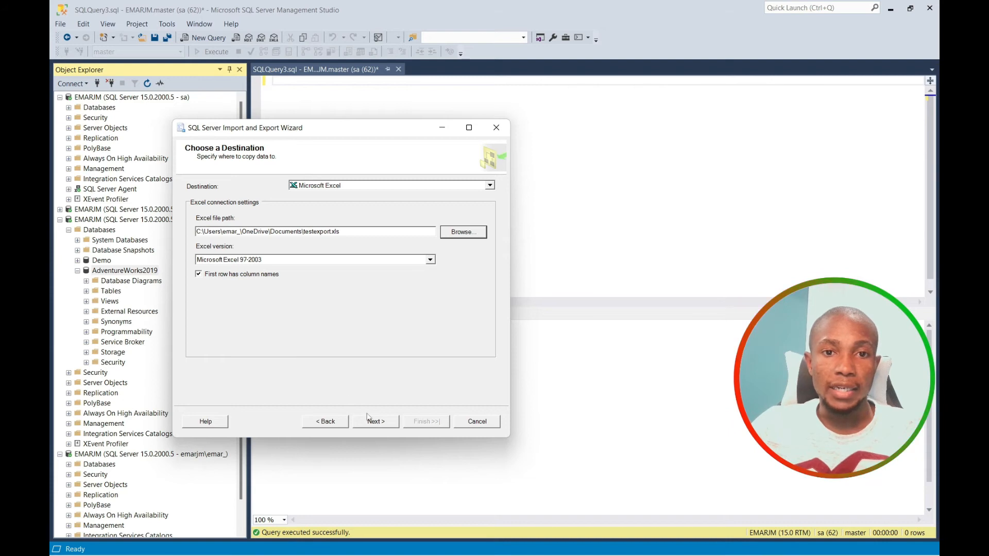
click(373, 421)
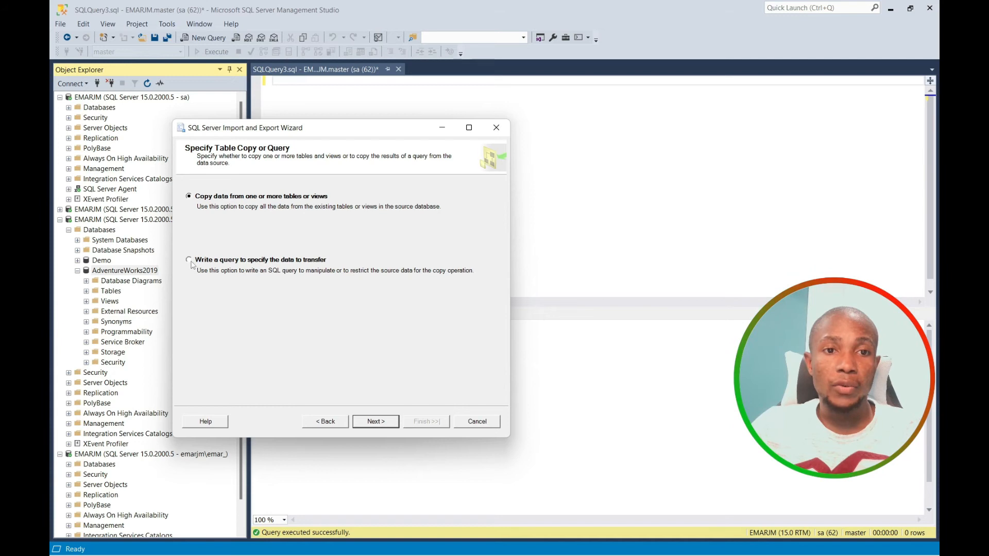
Select the [HumanResources].[Department] table for copying and preview its rows.
click(367, 422)
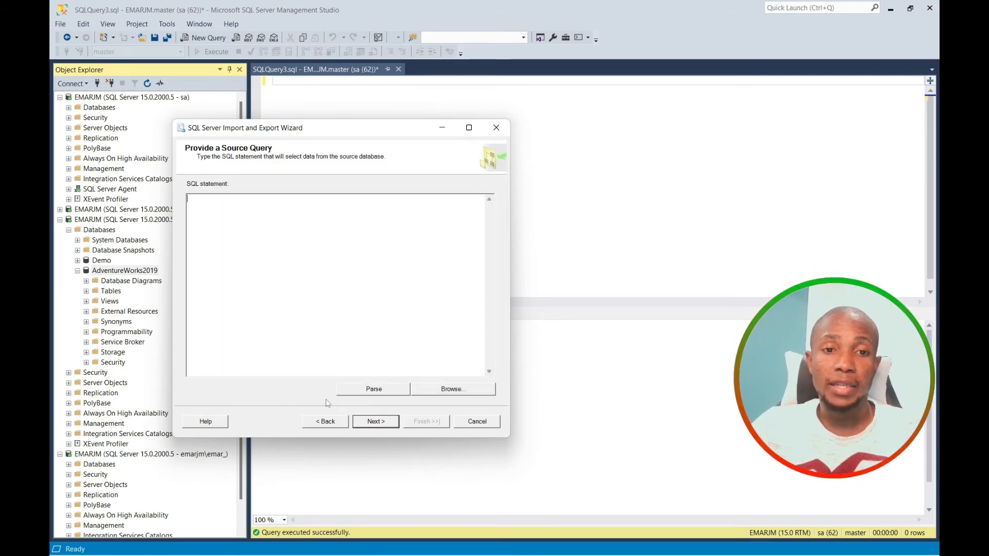
click(328, 421)
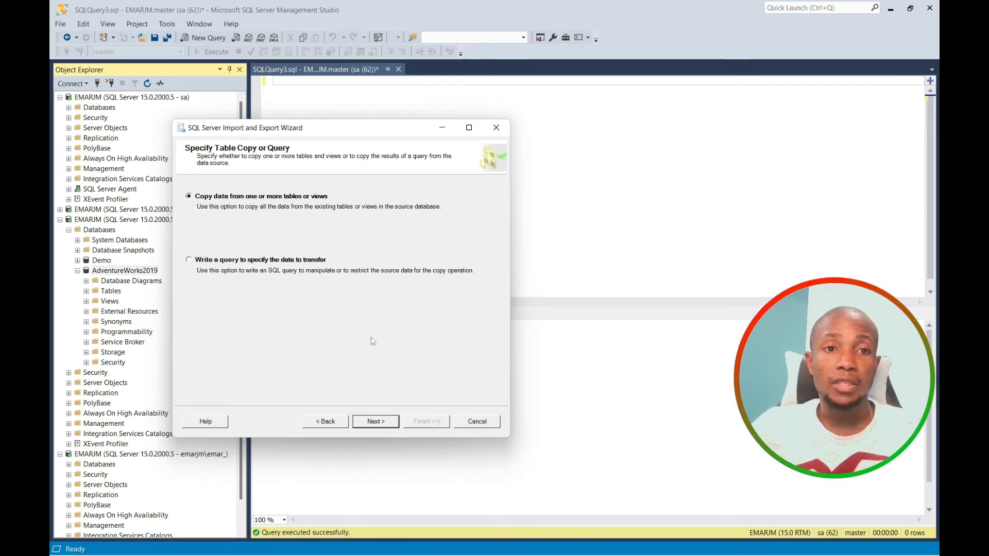
click(376, 422)
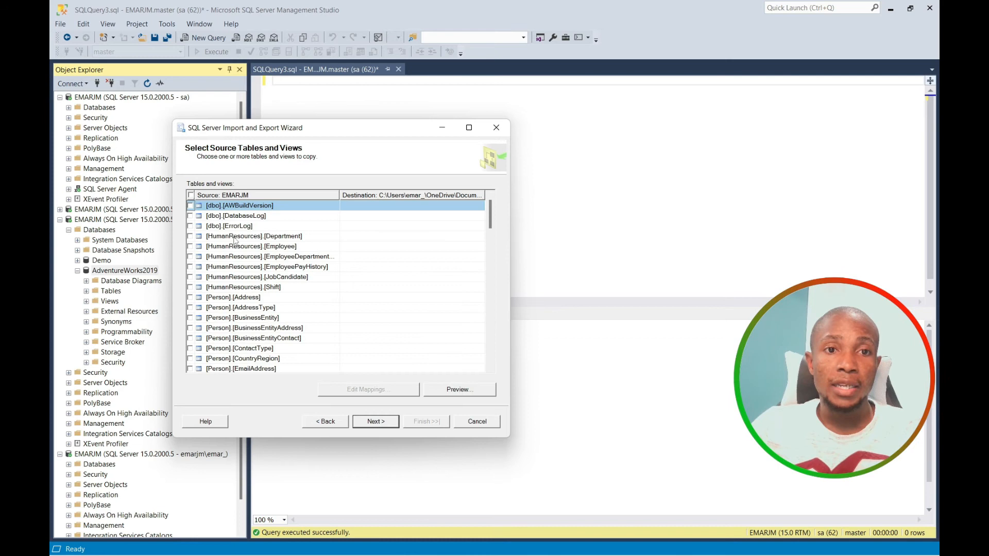
click(190, 237)
click(190, 237)
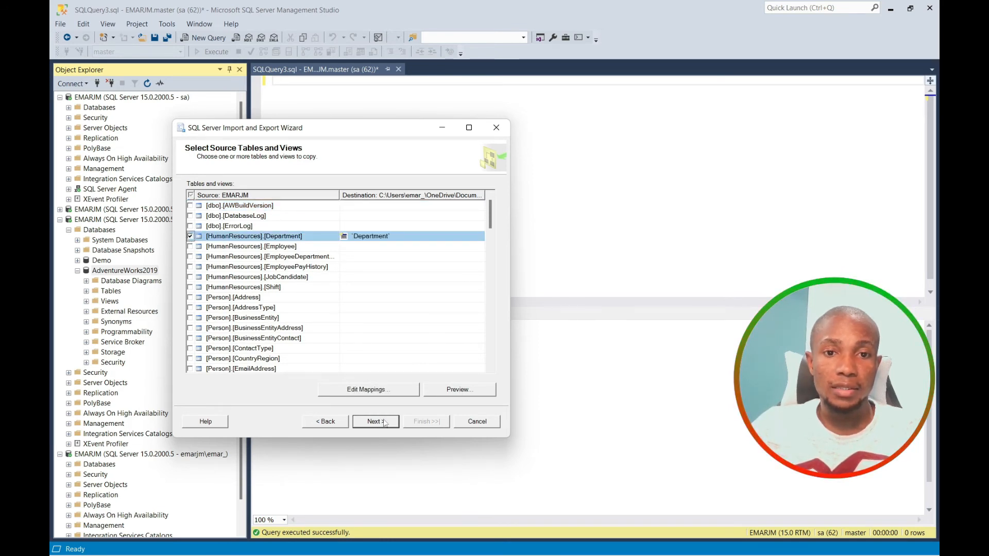
click(450, 391)
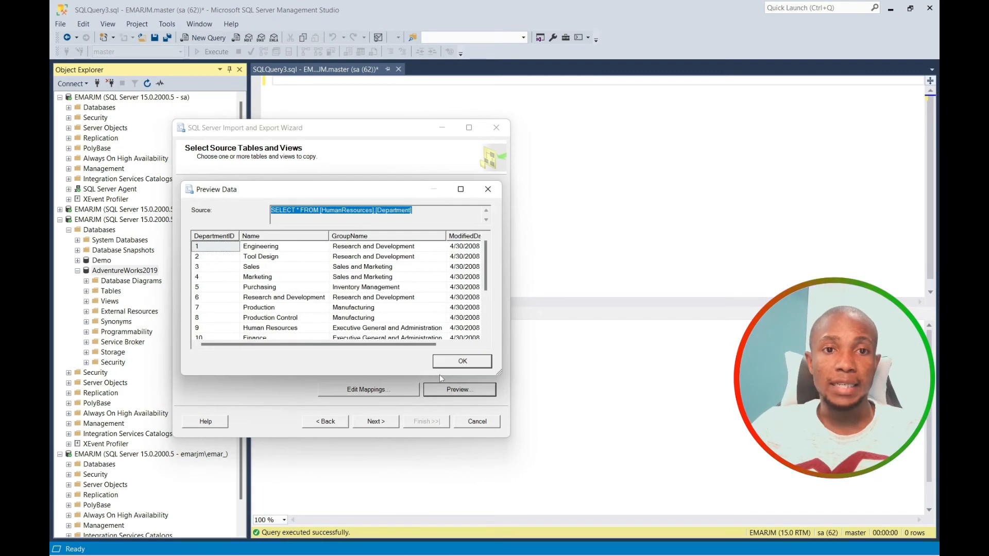
click(465, 362)
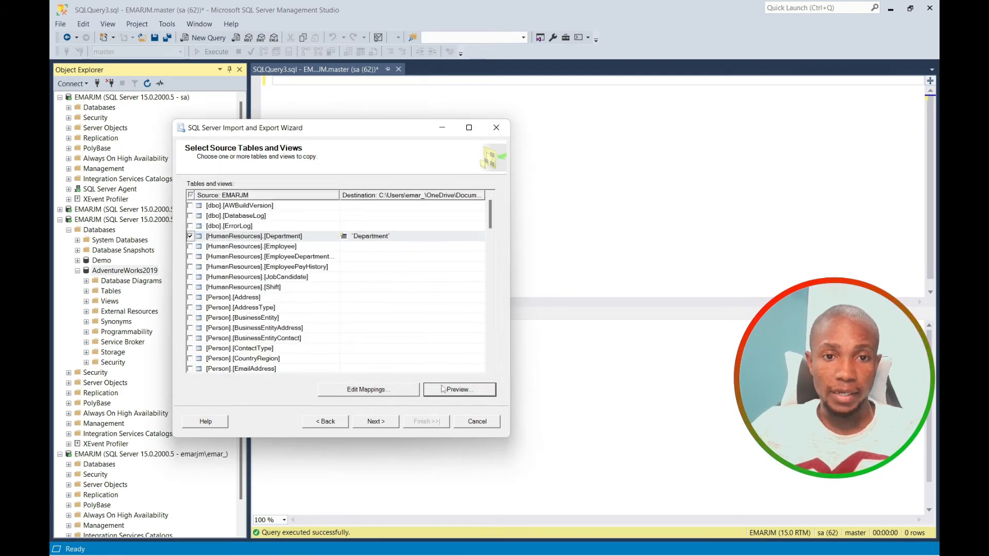
click(384, 422)
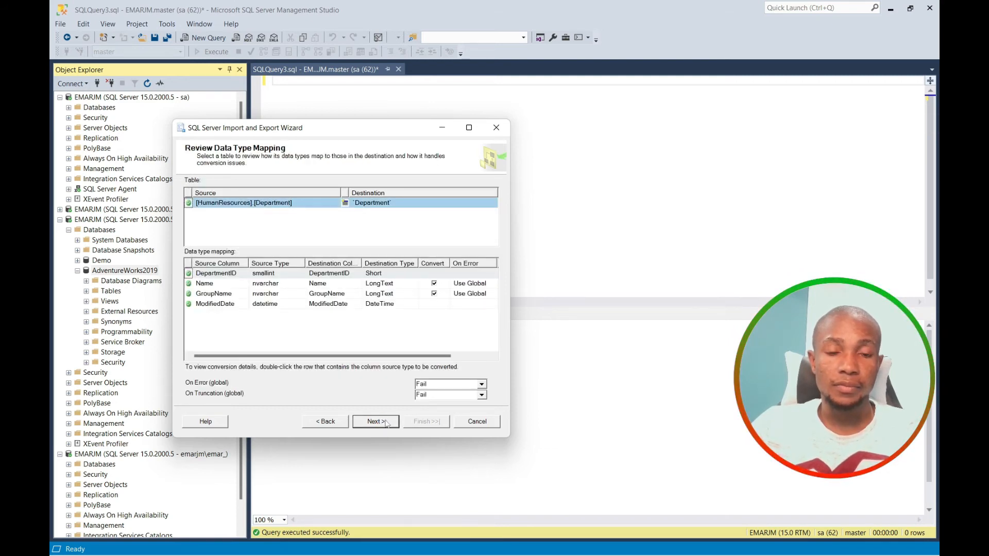
Accept the mappings, run the export immediately, and close the wizard after 16 rows transfer.
click(379, 423)
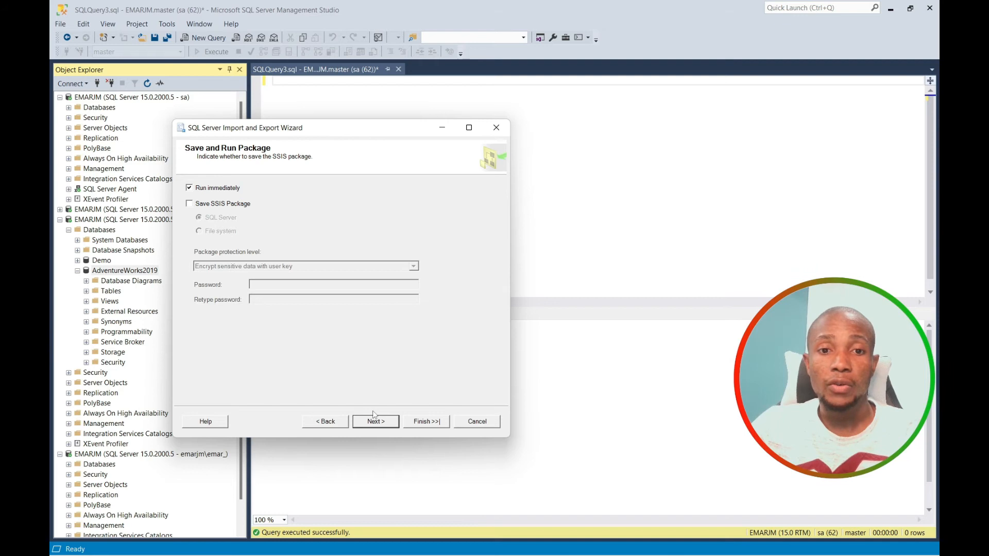
click(387, 424)
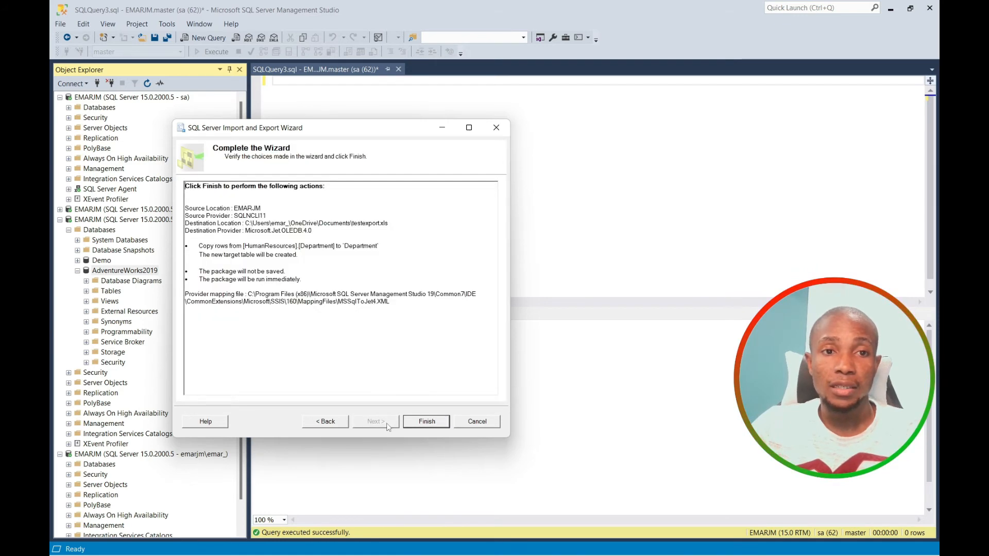
click(426, 422)
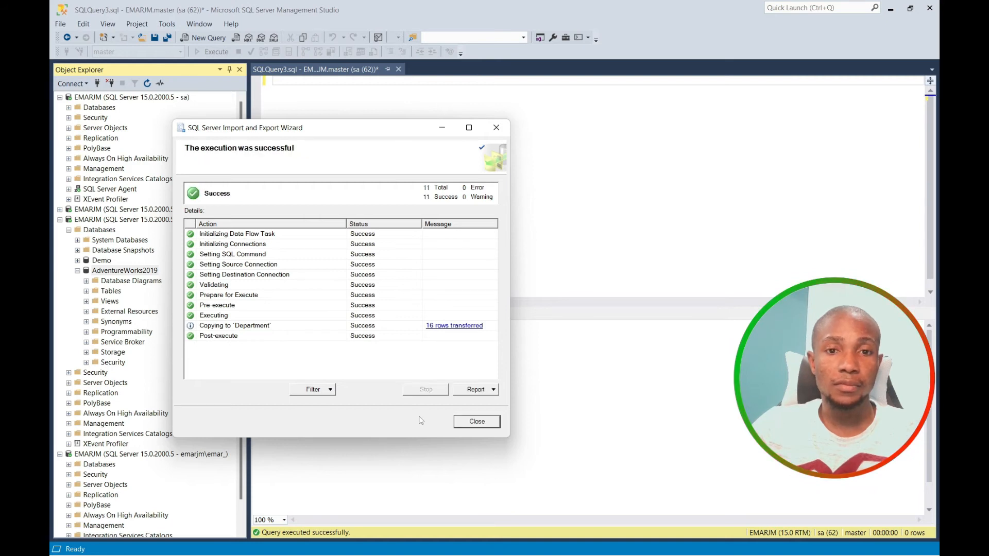
click(477, 421)
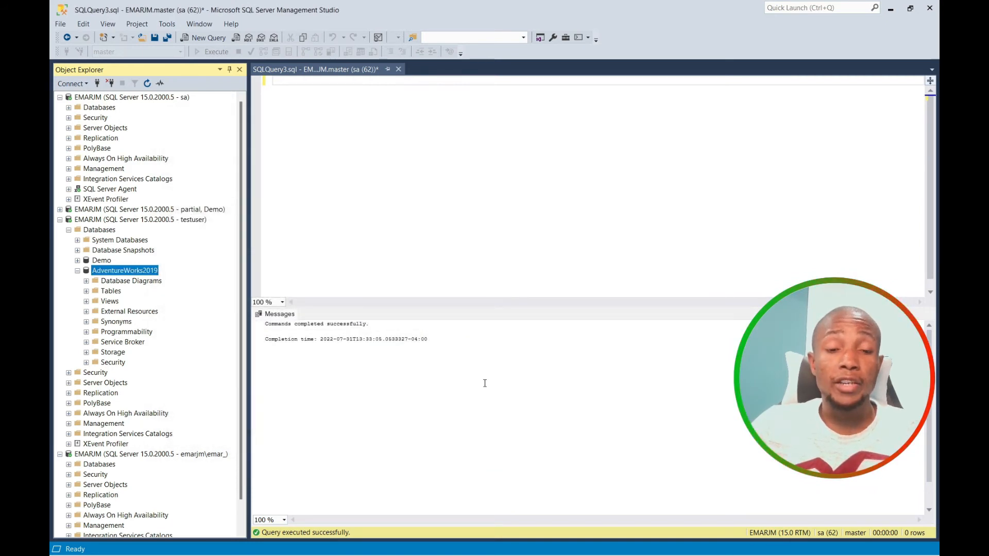
Dismiss the Start menu and collapse the second connection's tree in Object Explorer.
key(super)
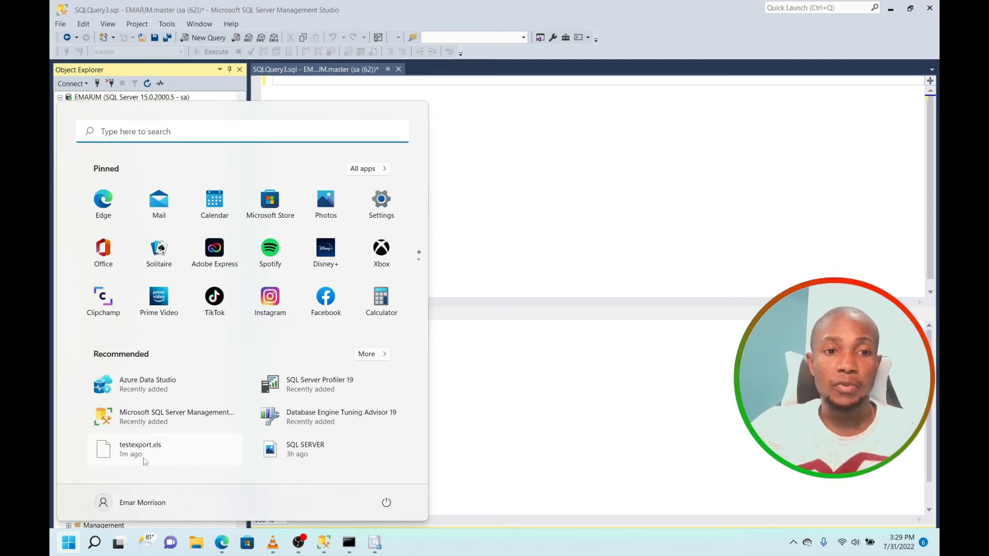
click(523, 141)
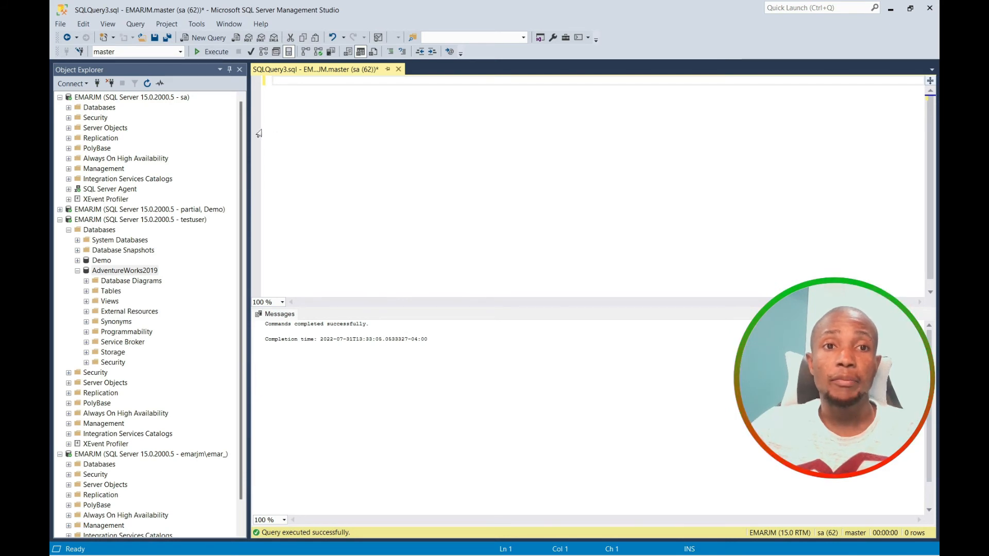
click(241, 109)
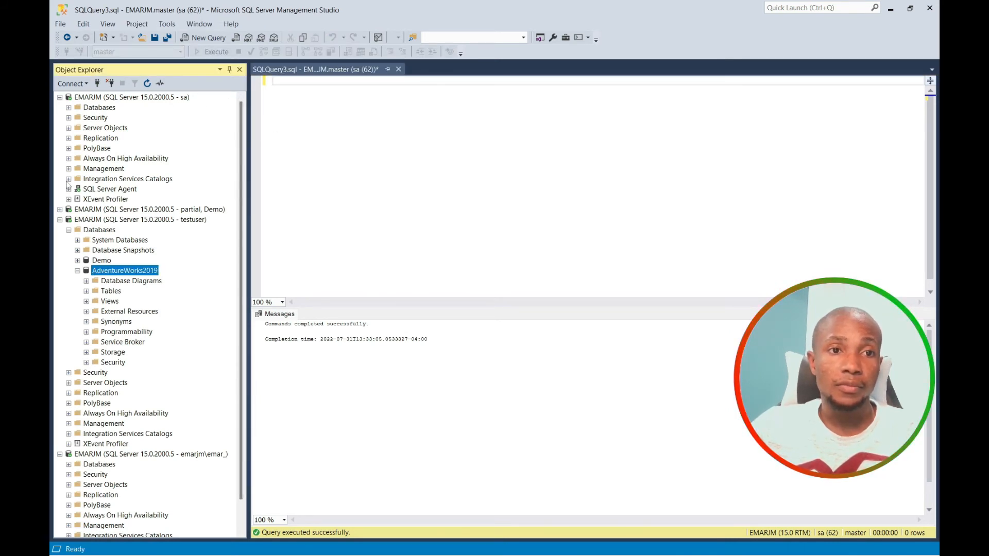
click(60, 220)
Start the Import Data wizard on the Demo database under the main server.
click(69, 107)
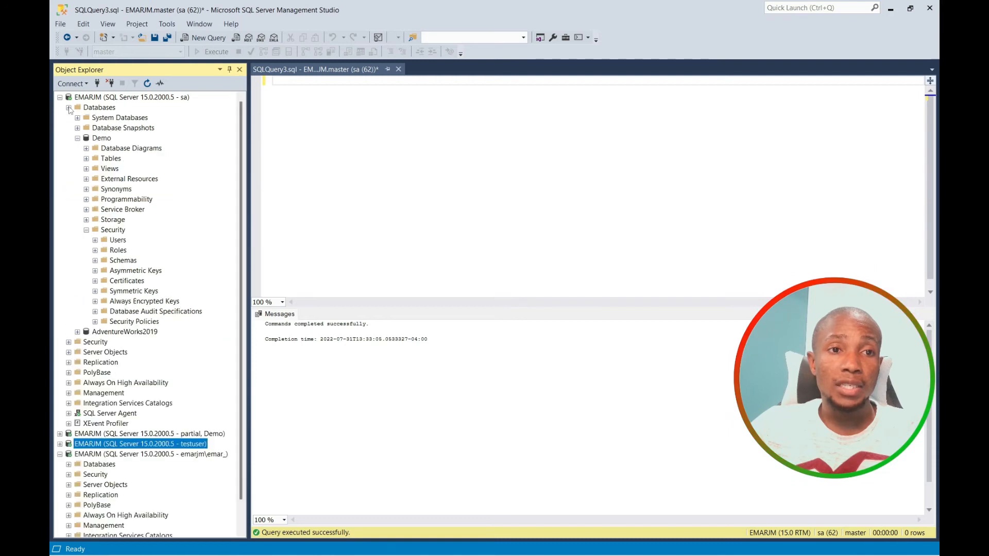
right_click(97, 138)
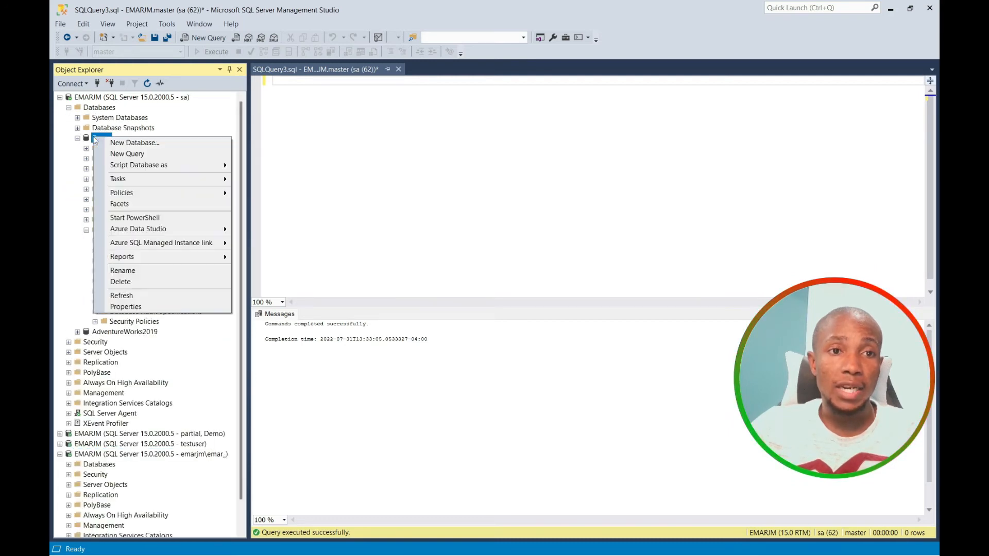
mouse_move(129, 178)
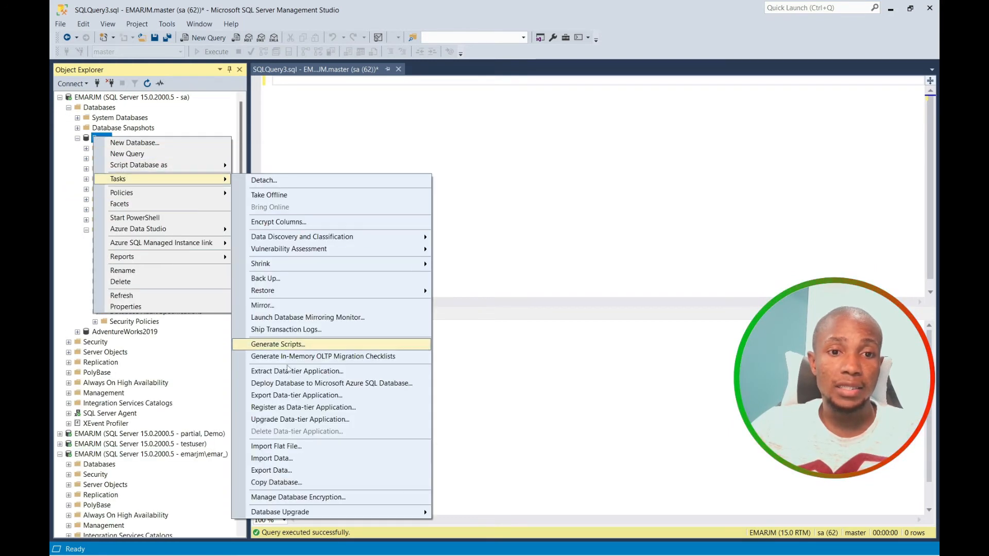
click(289, 458)
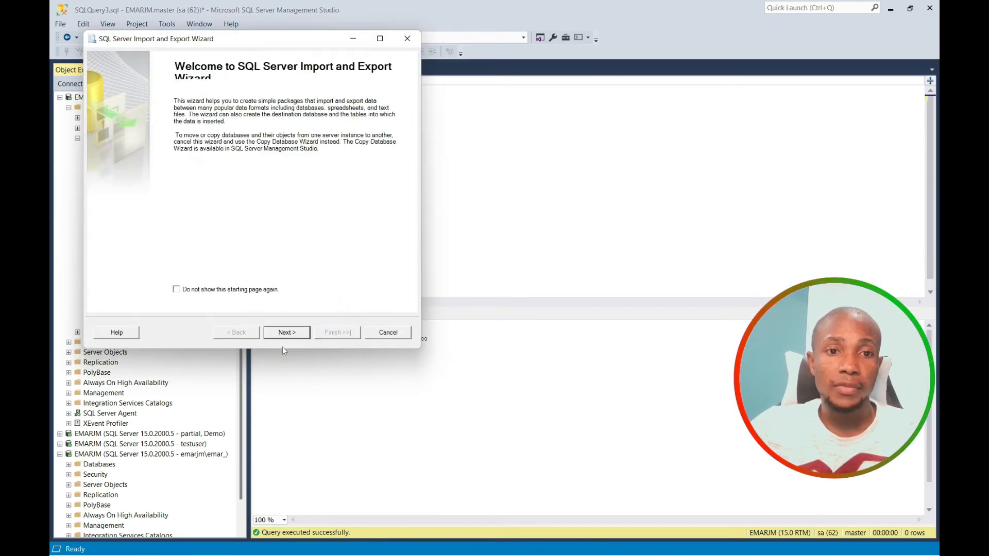
click(284, 333)
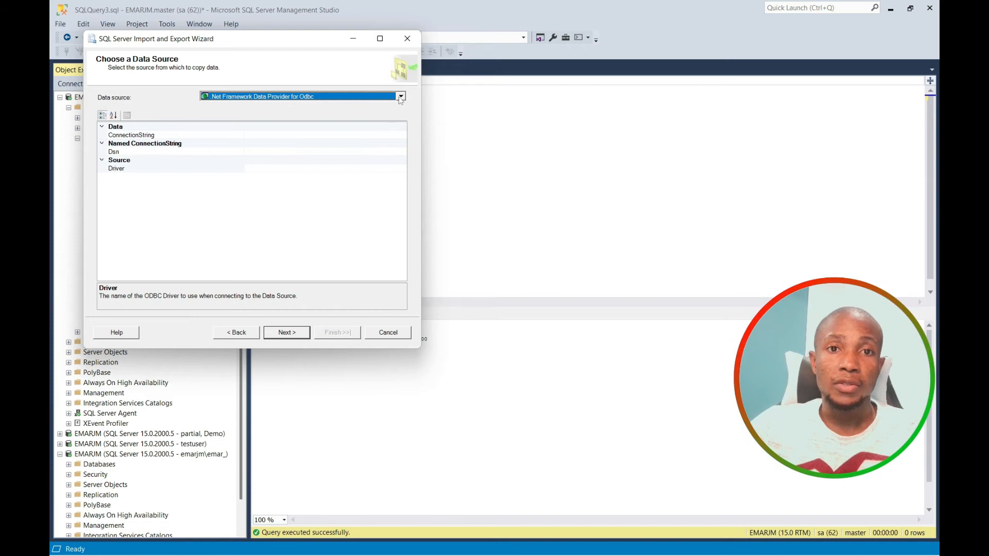
Set the data source to Microsoft Excel file testexport.xls.
click(400, 96)
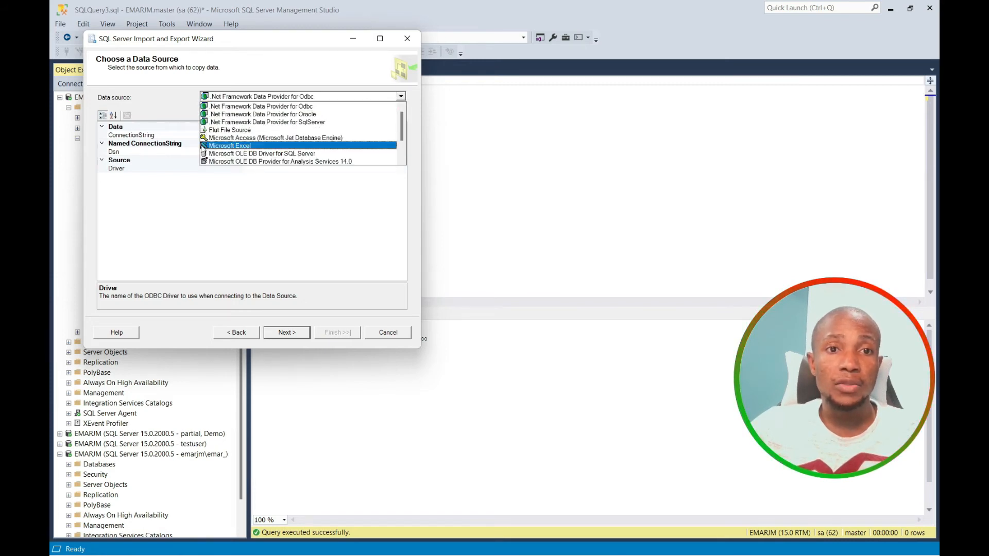
click(227, 146)
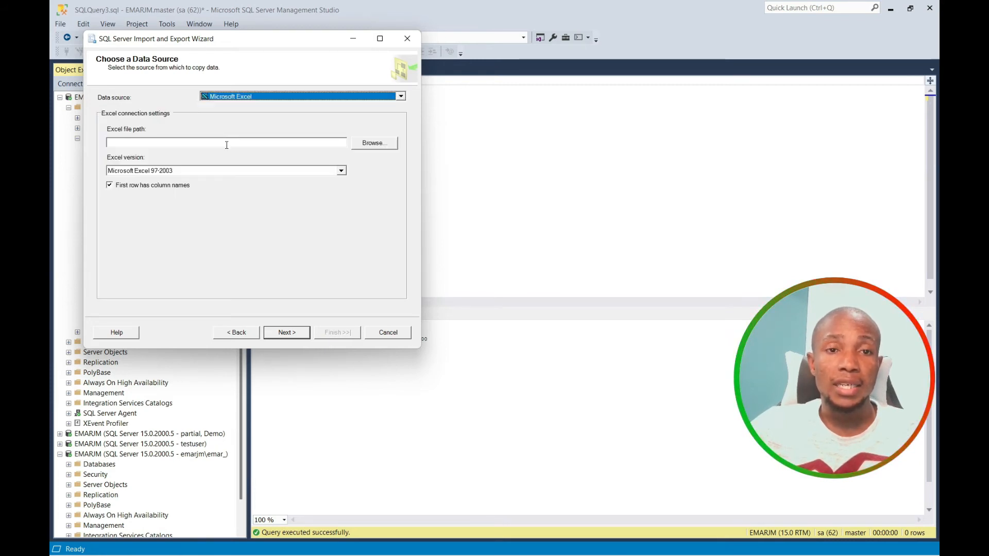
click(380, 144)
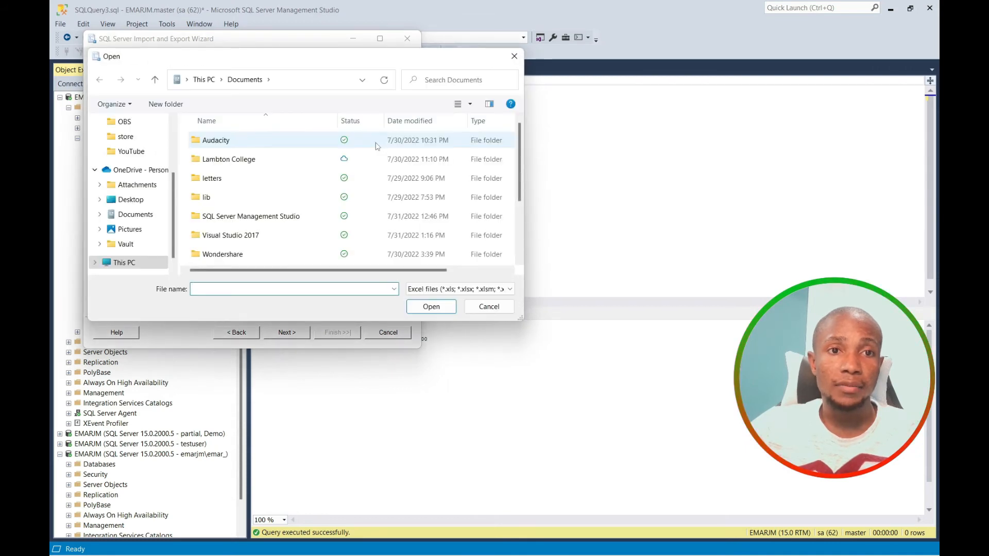
scroll(520, 257, down, 2)
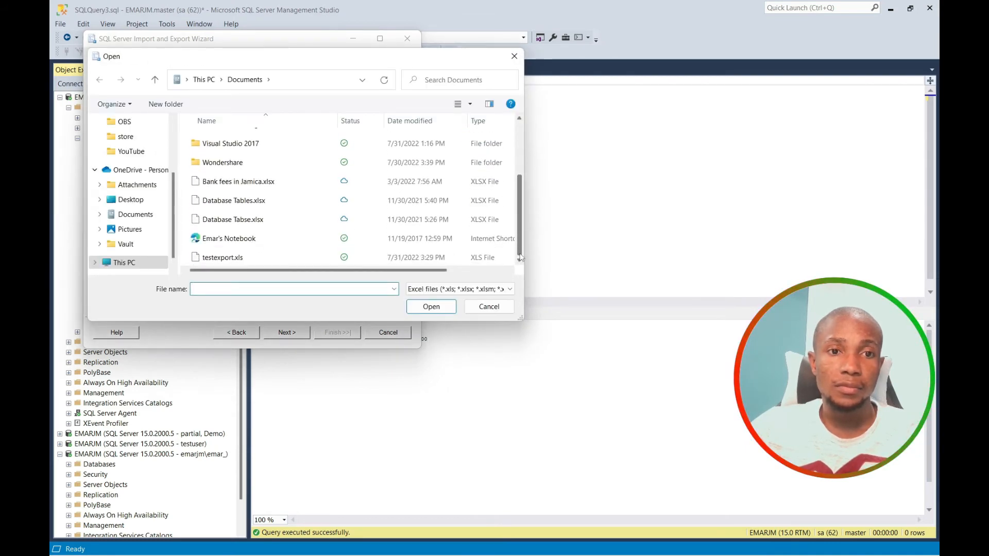
click(230, 259)
click(428, 312)
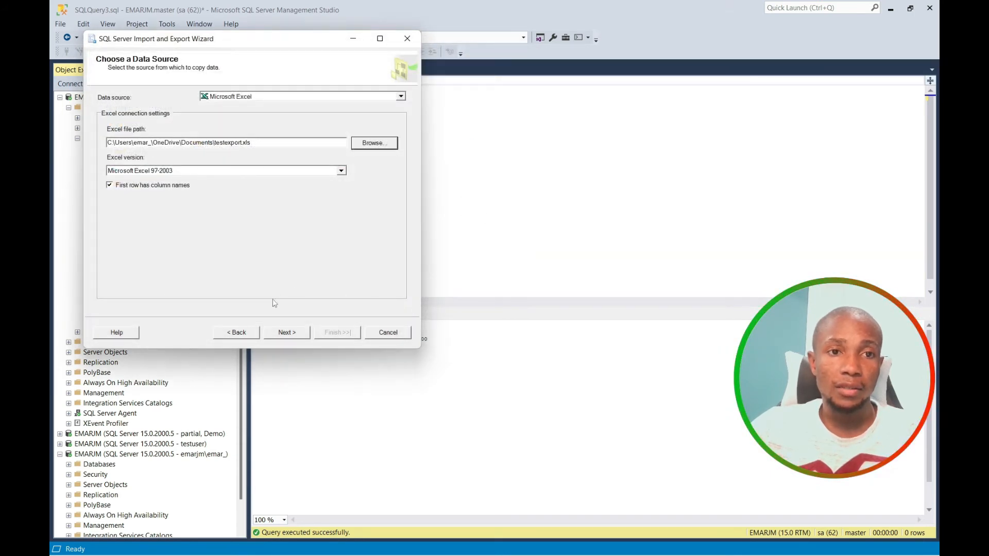
click(284, 333)
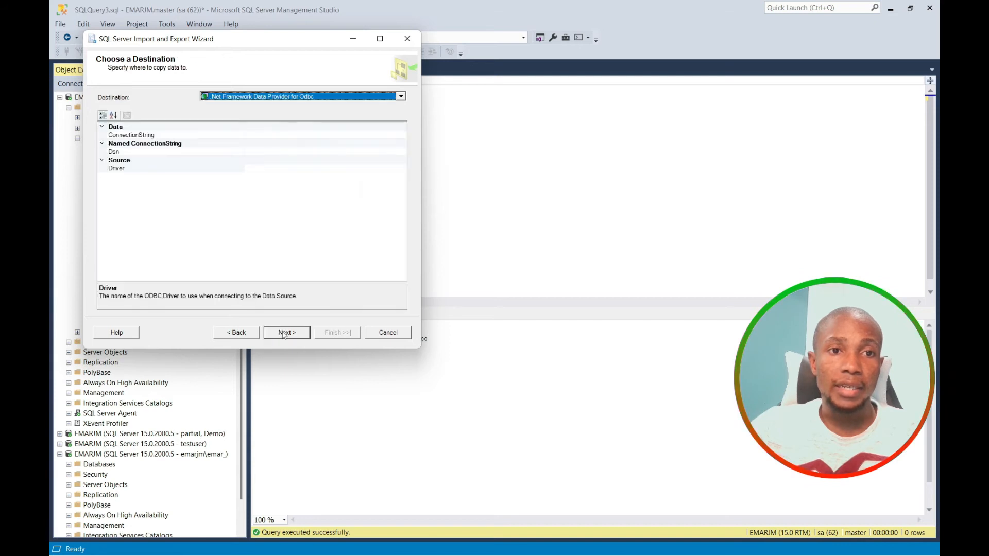
Set SQL Server Native Client 11.0 destination on EMARJM's Demo database, copying whole tables.
click(400, 98)
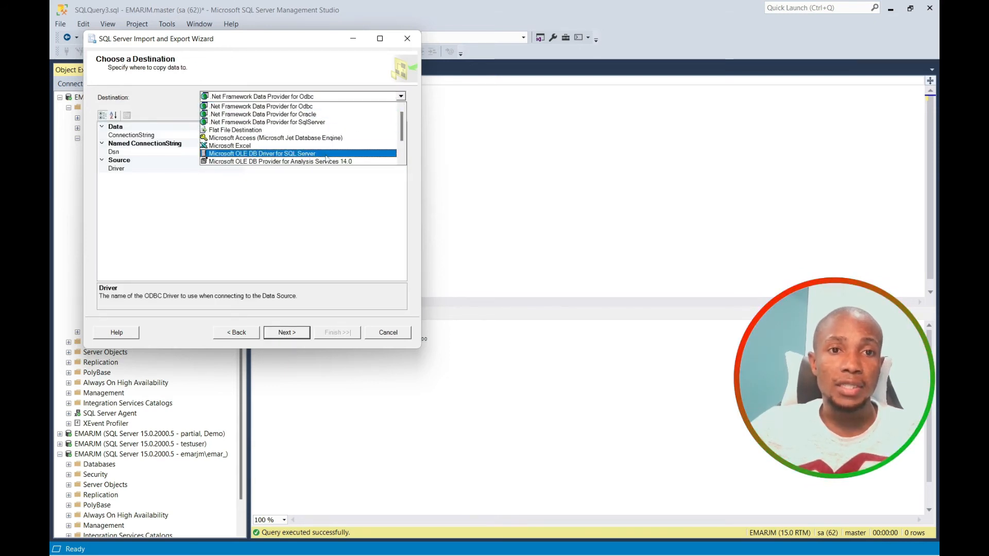
scroll(319, 154, down, 2)
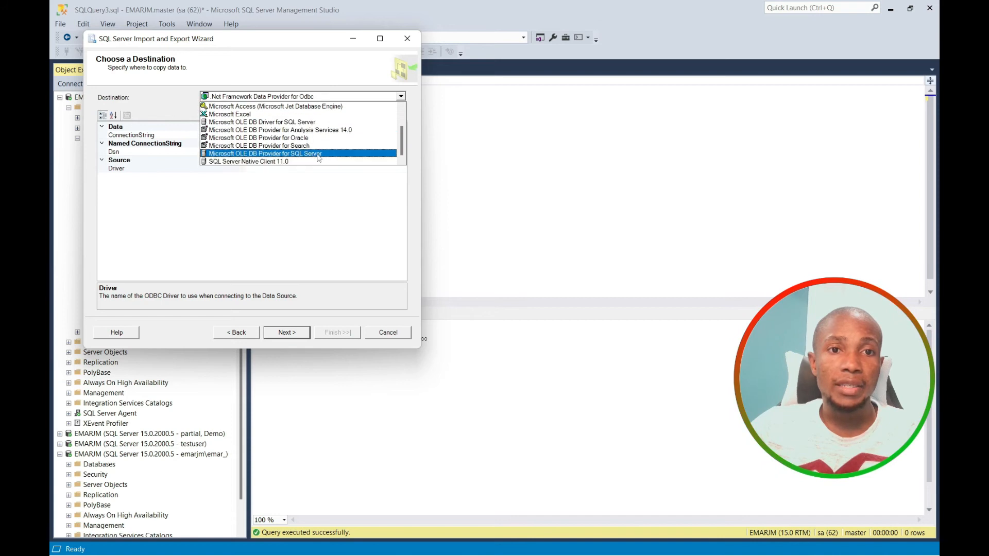
click(300, 162)
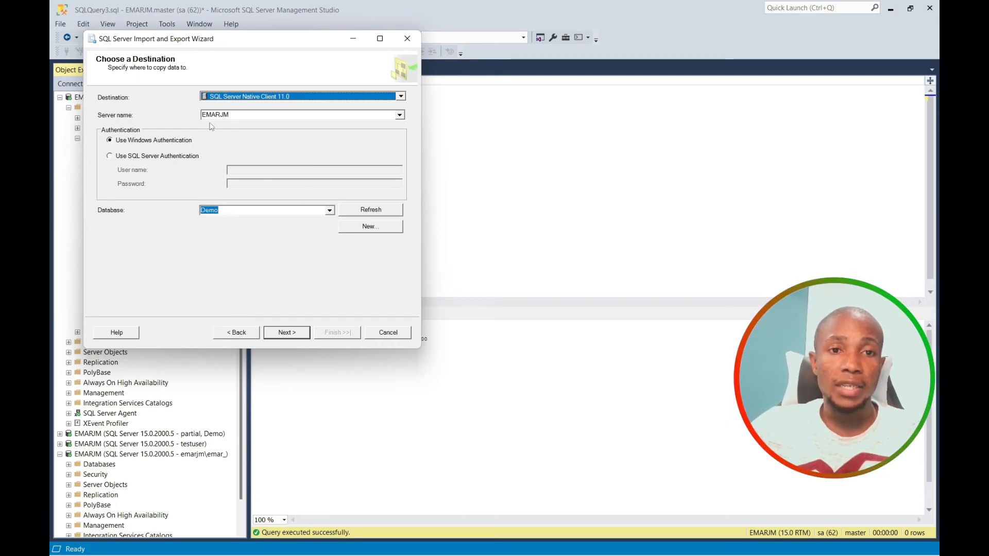
click(284, 333)
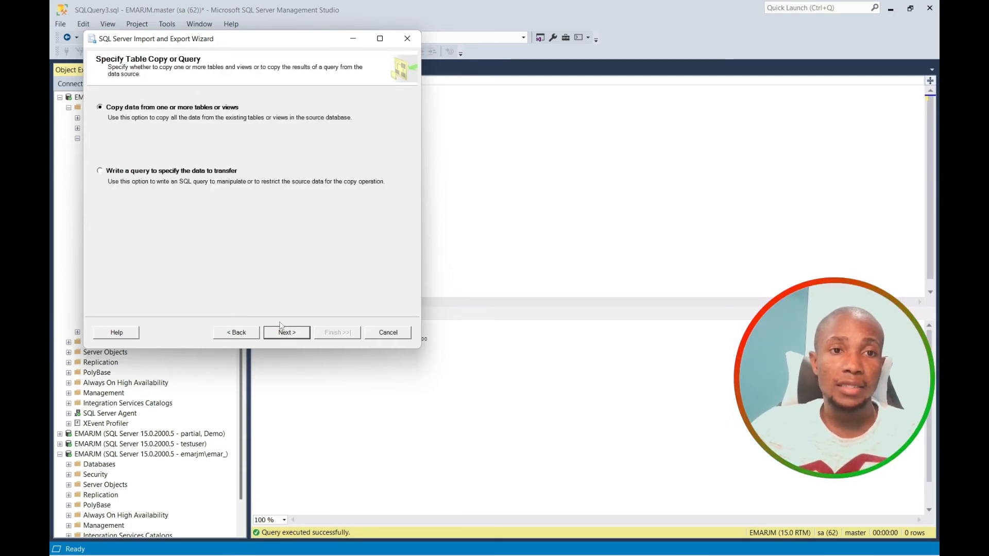
click(293, 332)
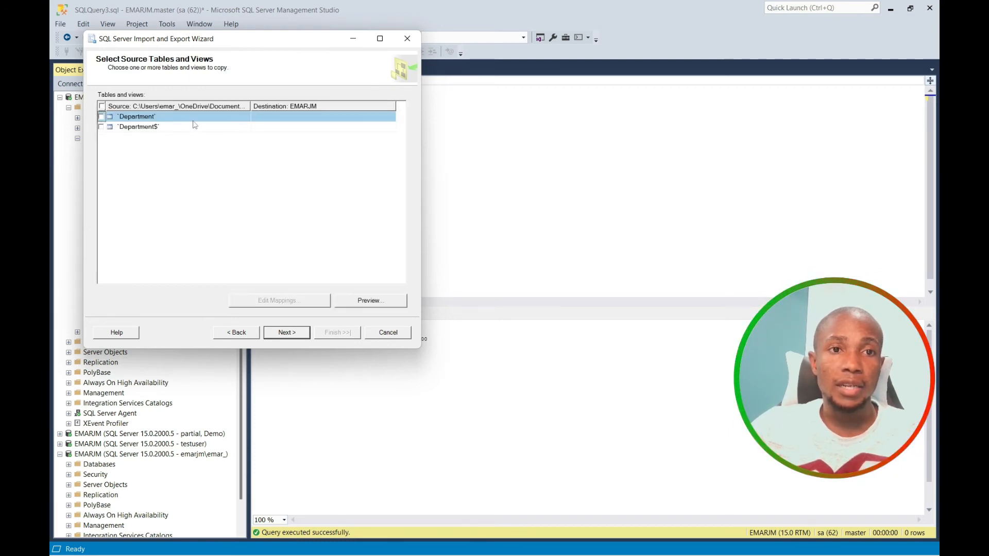
Select and preview the Department sheet, run the import immediately, and close the wizard.
click(101, 117)
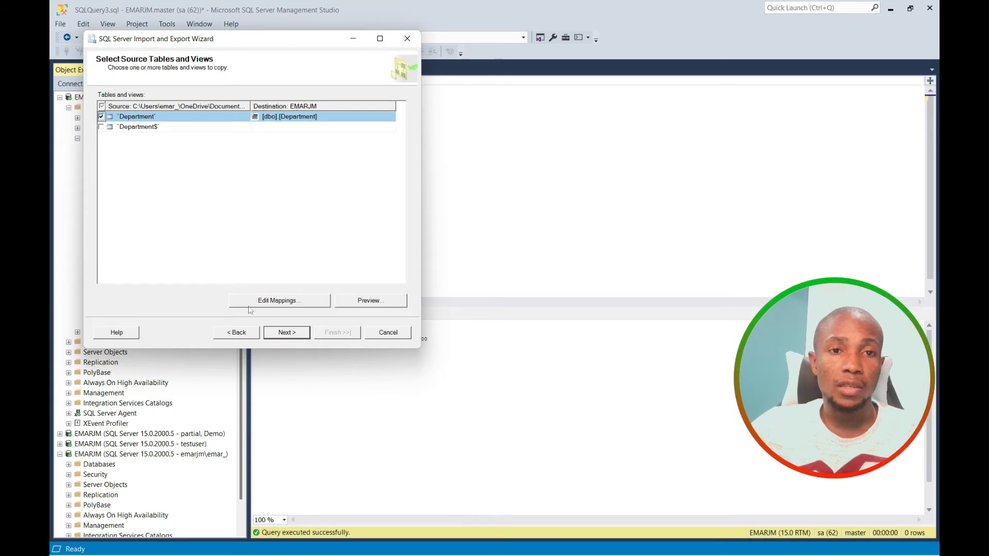
click(382, 302)
click(378, 274)
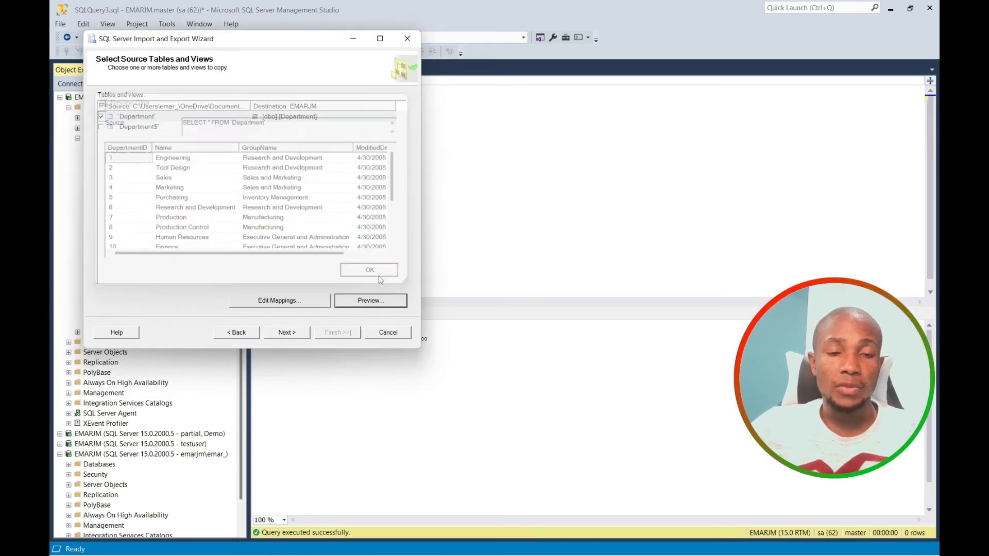
click(303, 334)
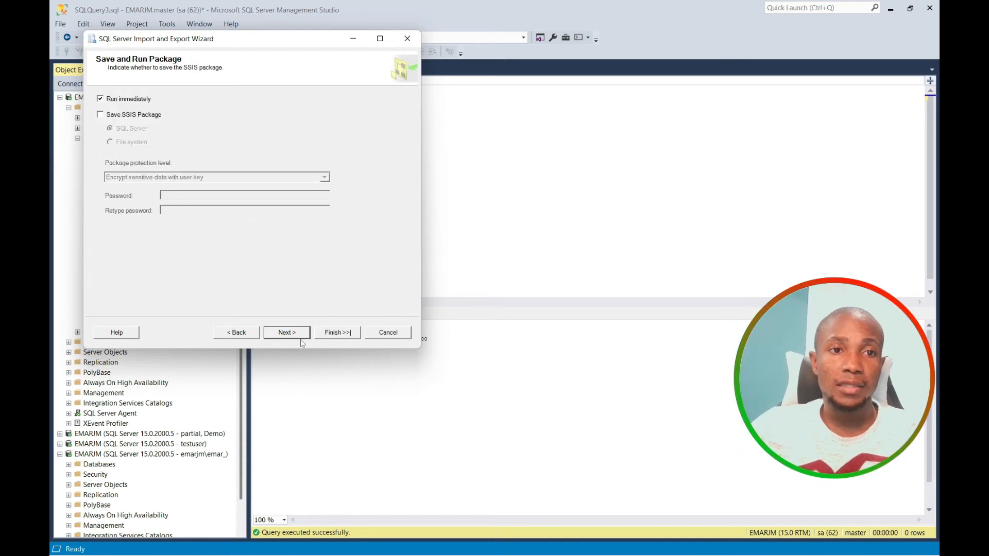
click(335, 333)
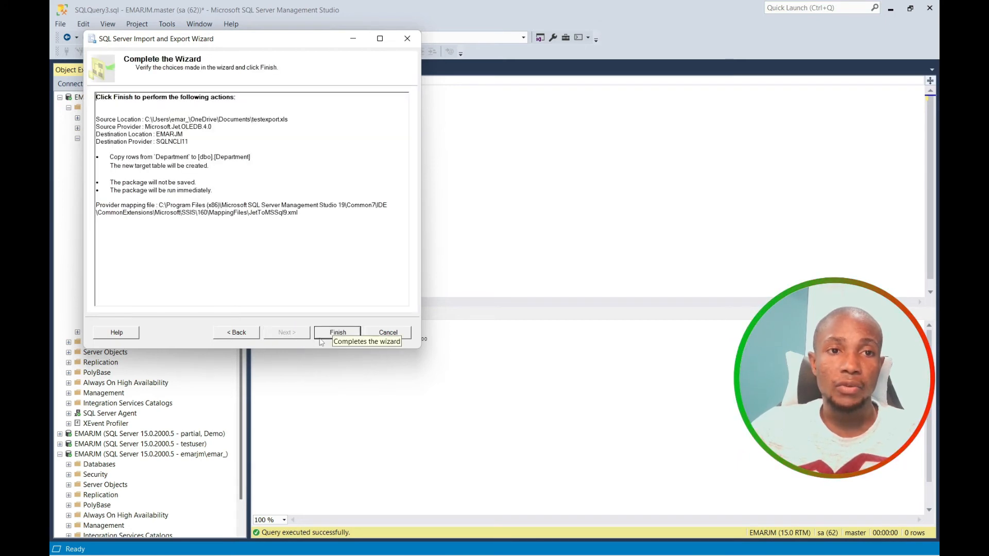
click(338, 333)
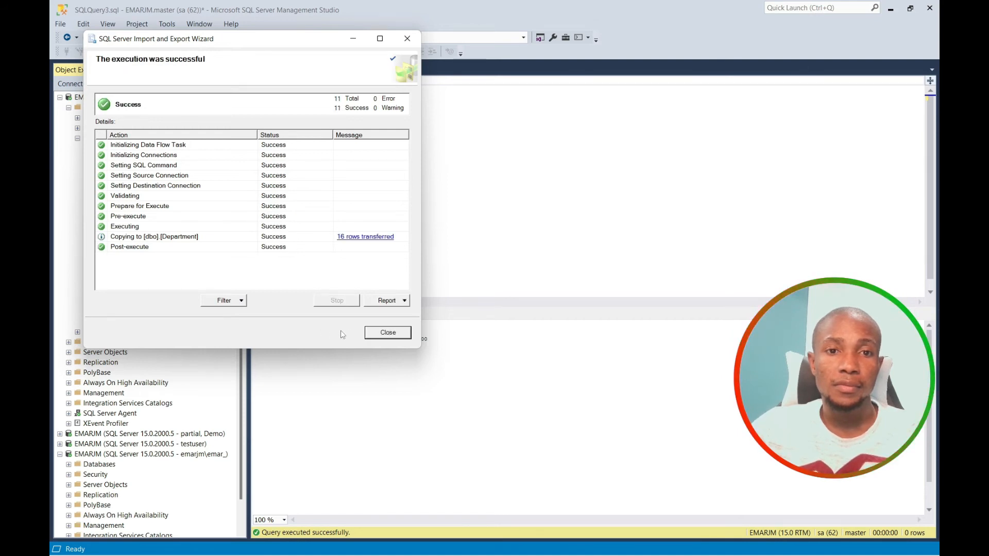
click(388, 333)
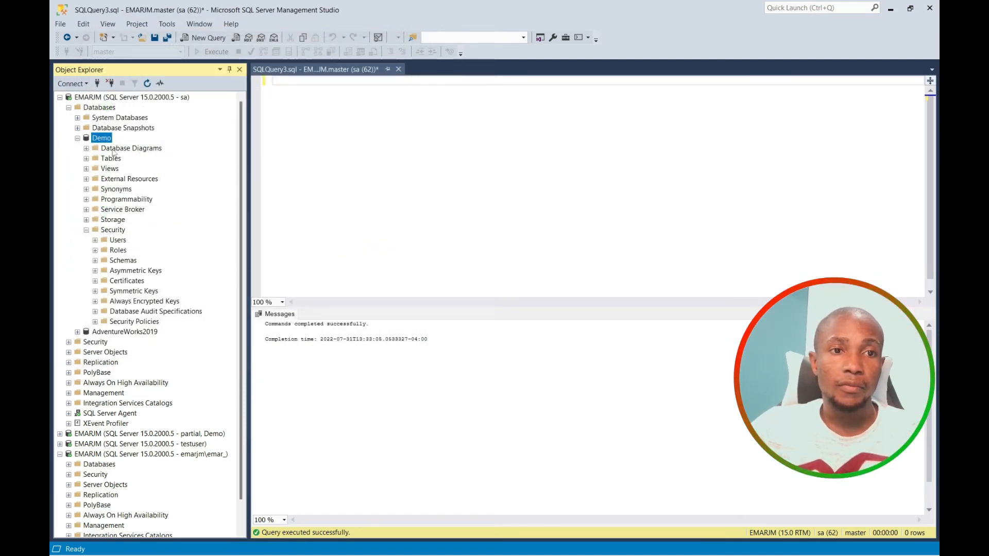
Refresh the Demo database in Object Explorer.
right_click(101, 137)
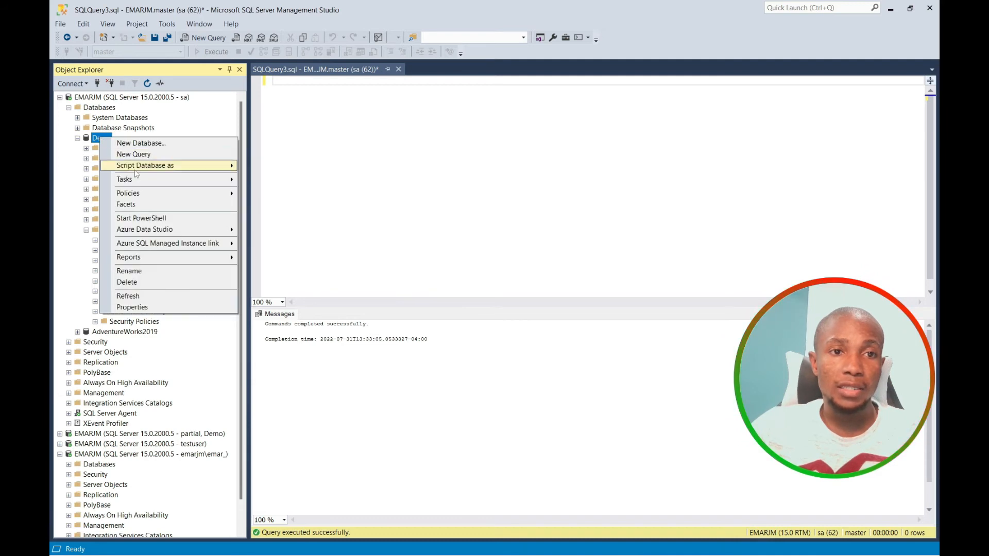
mouse_move(135, 182)
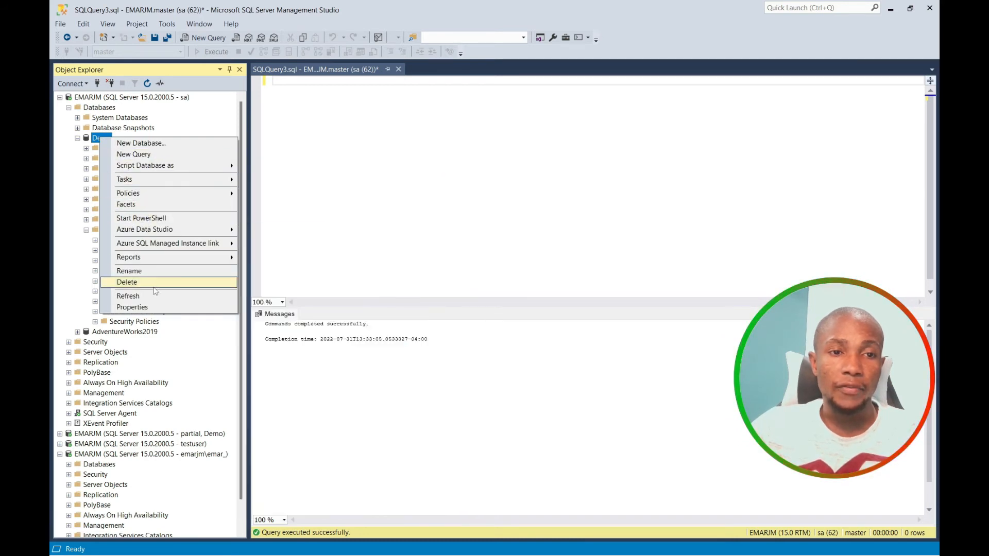
click(154, 297)
Expand Demo's Tables and select the top 1000 rows of dbo.Department.
click(86, 158)
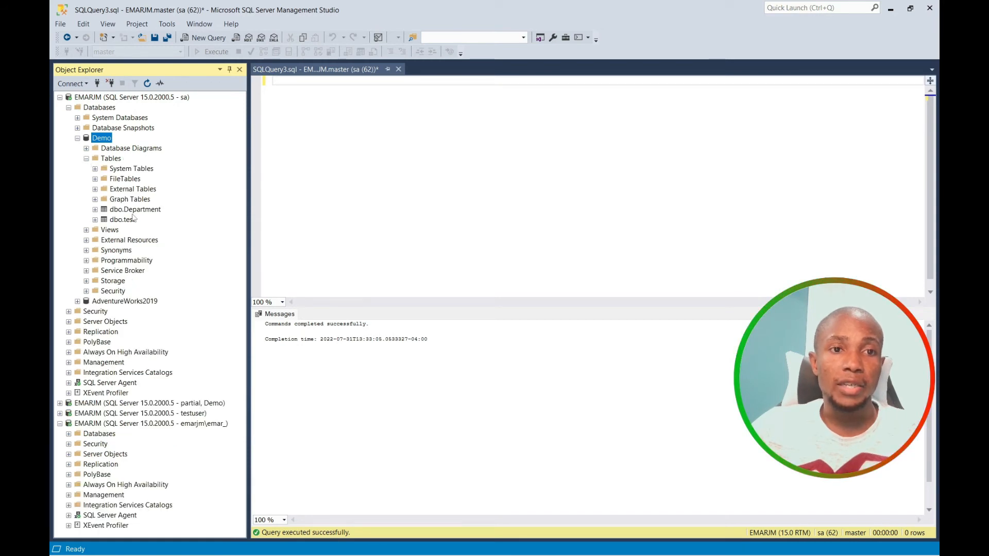
click(135, 210)
right_click(133, 212)
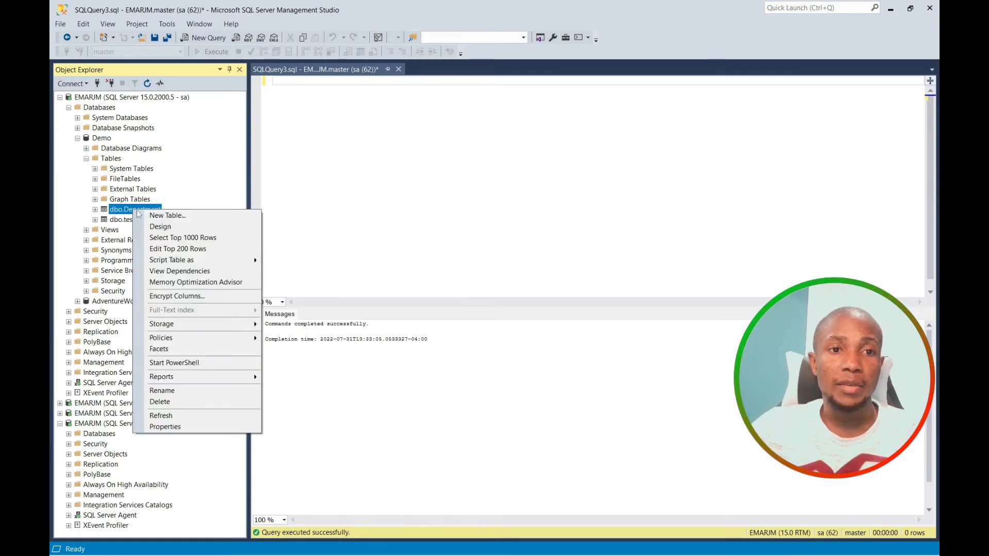
click(167, 236)
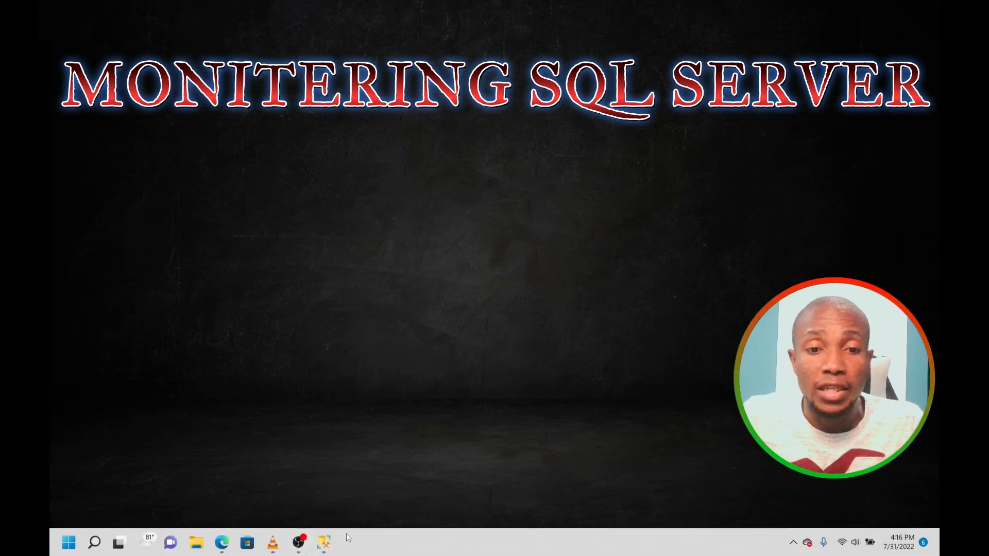
Back in Management Studio, launch Configure Database Mail from the Management folder.
click(323, 542)
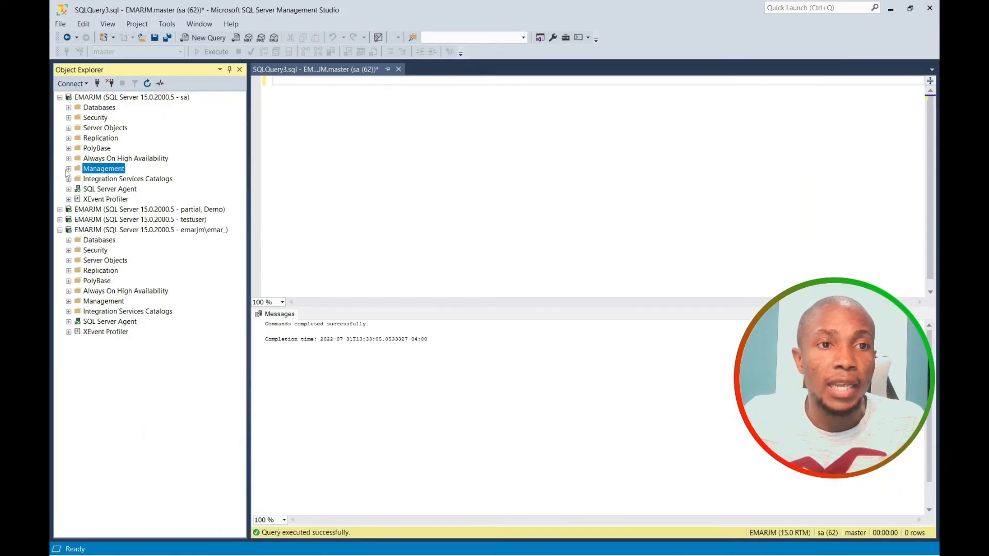
click(69, 169)
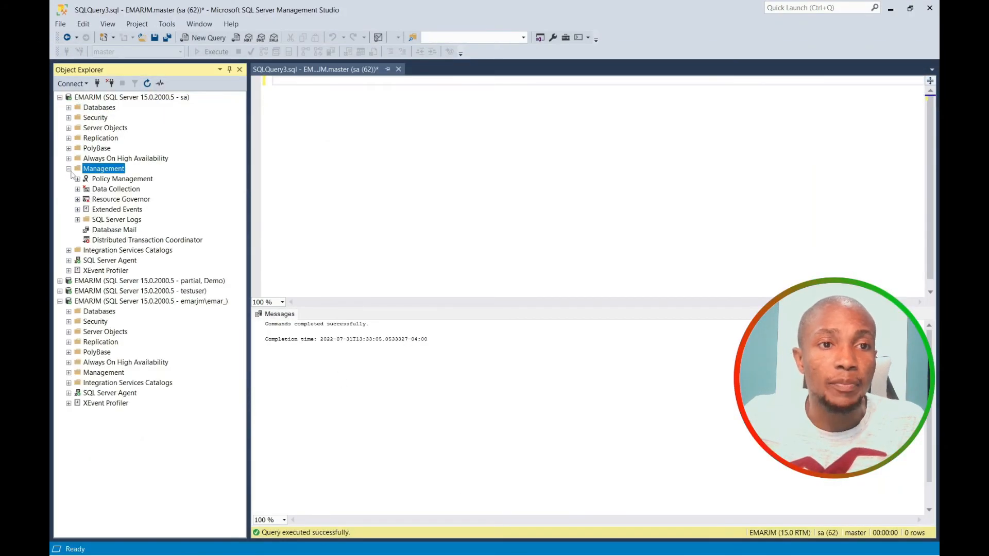
right_click(111, 231)
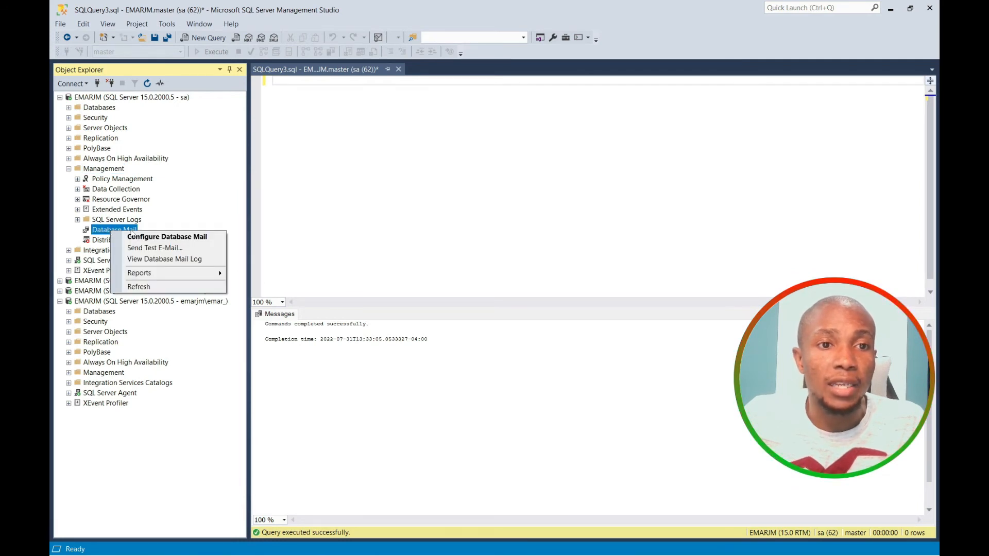
click(144, 237)
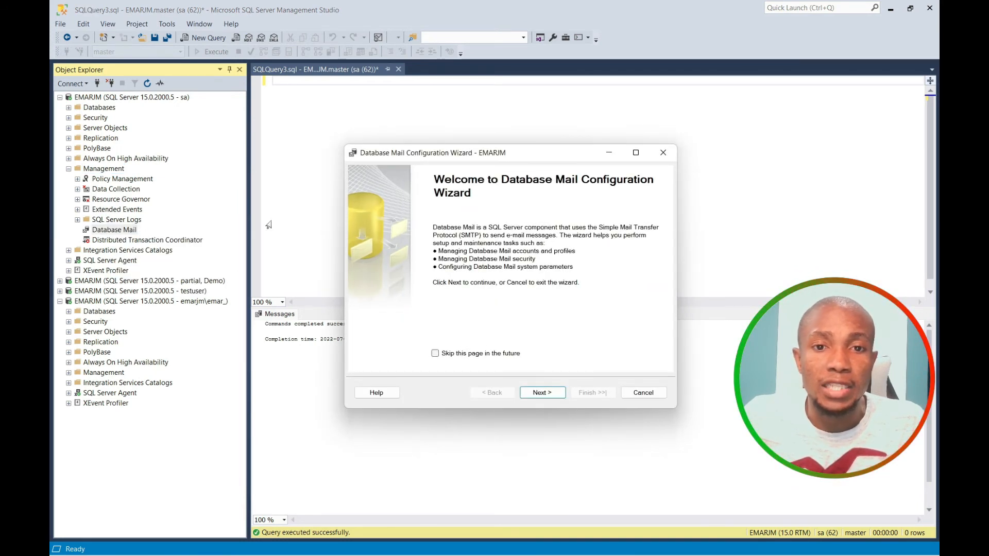
Enable Database Mail, name the new profile Test, and start adding an SMTP account.
click(541, 392)
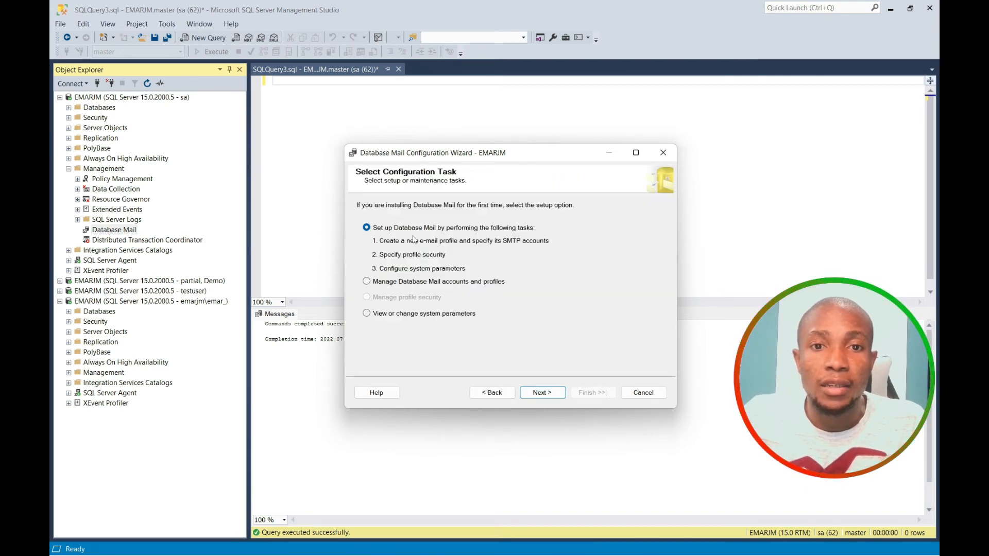
click(544, 397)
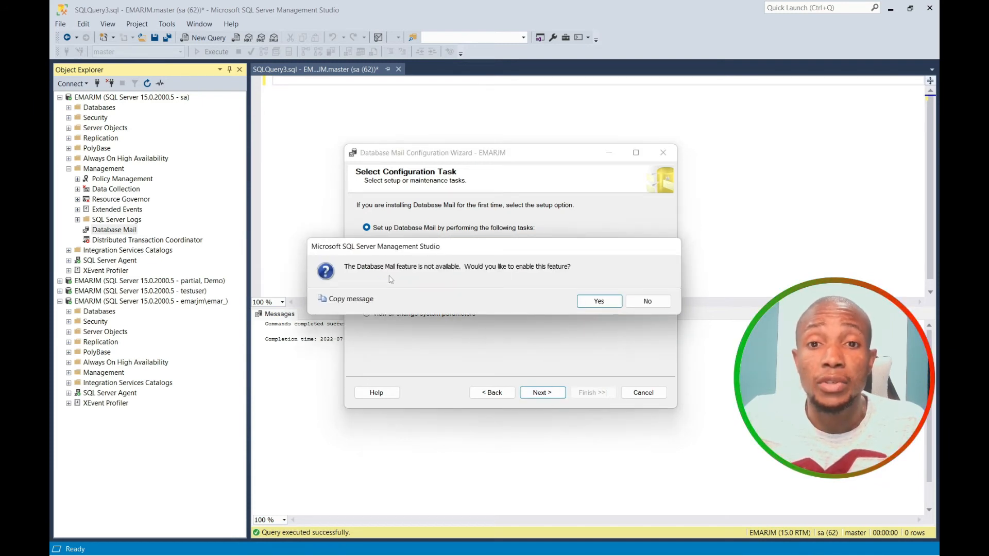
click(599, 302)
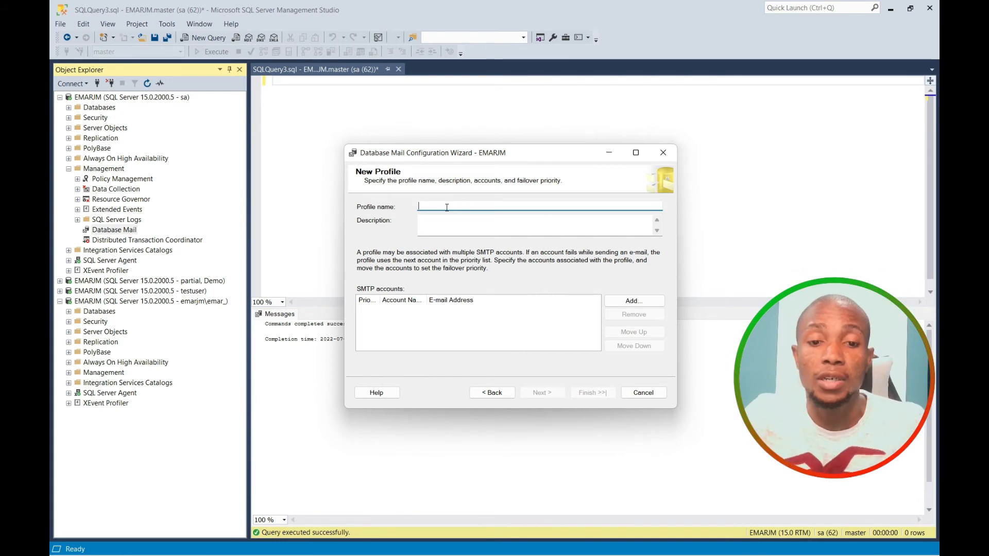
text(Test)
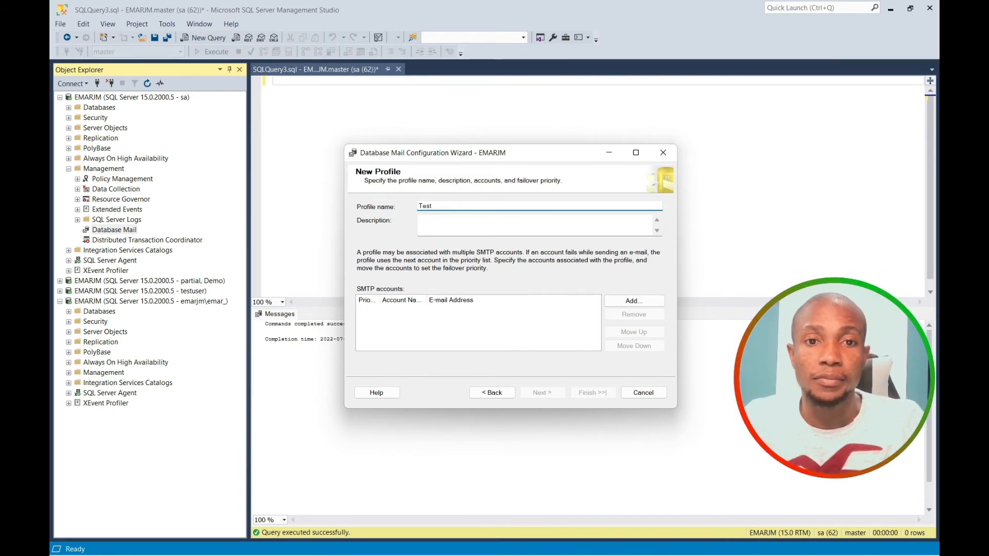
click(480, 325)
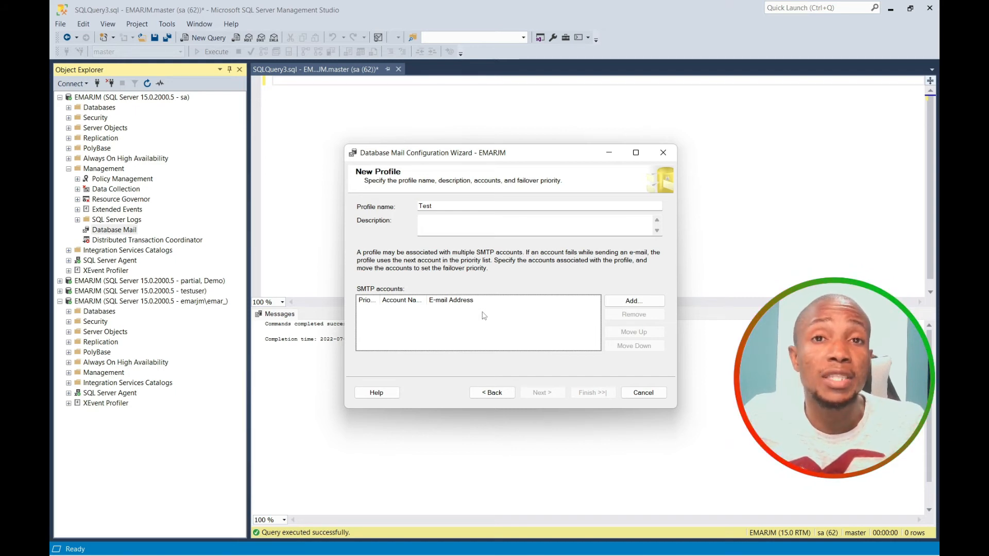
click(632, 304)
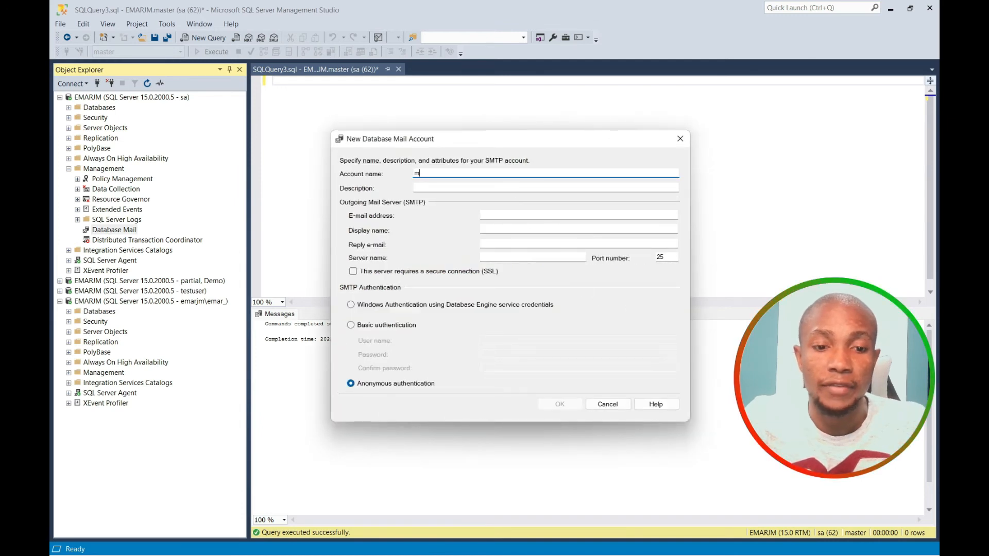
Create SMTP account 'mail', display name 'SQL SEVER DBA', server mail.kyletw.com, port 995, SSL.
text(mail)
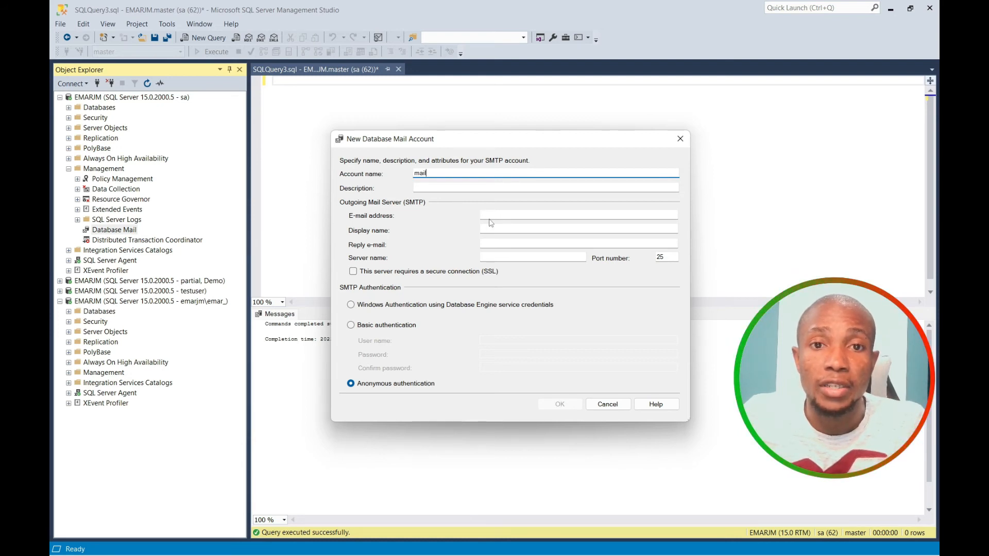
click(512, 230)
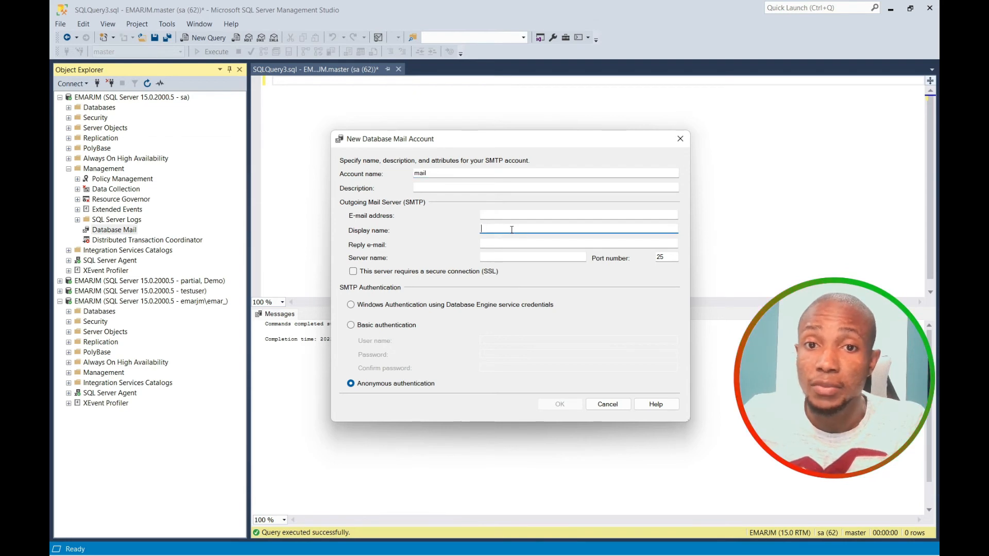
text(SQL SEVER DBA)
click(536, 241)
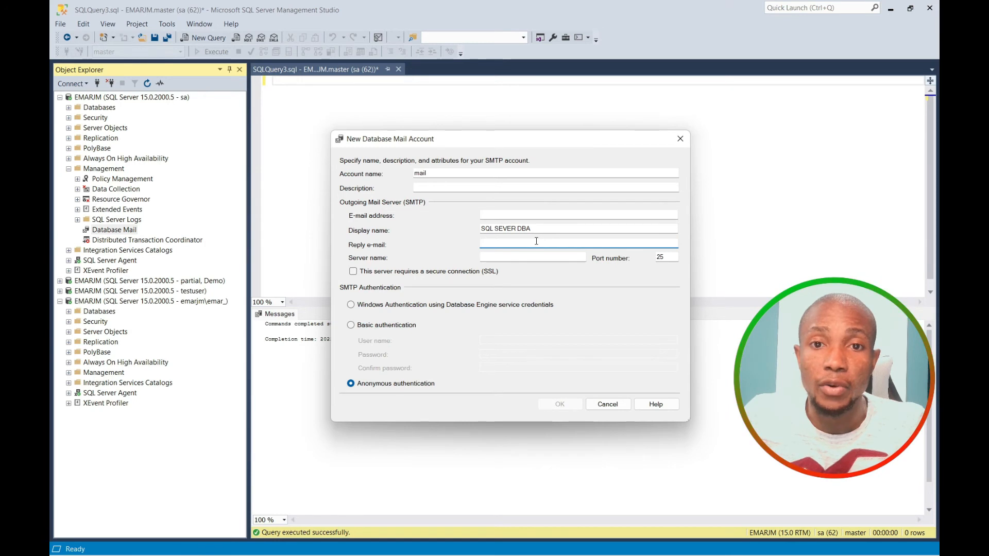
click(514, 259)
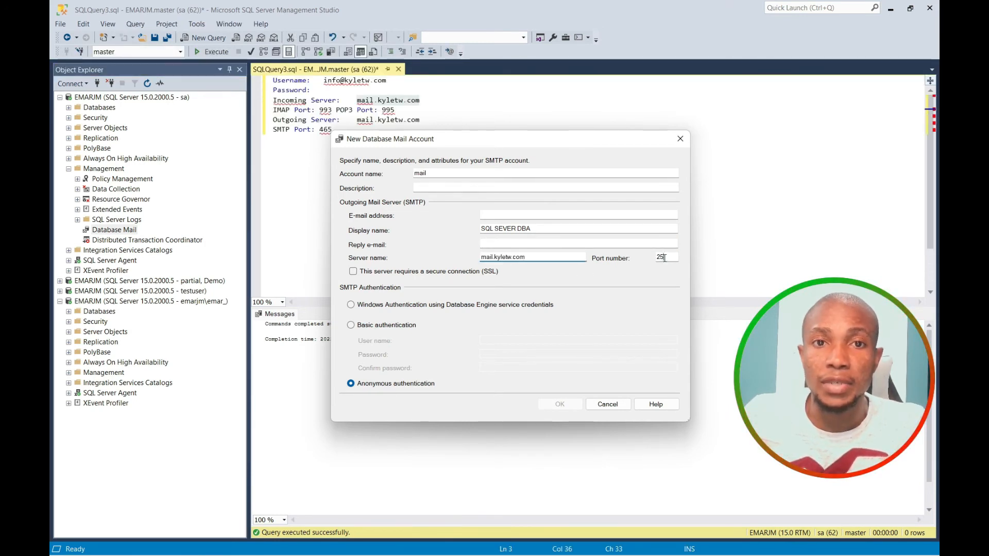
double_click(664, 258)
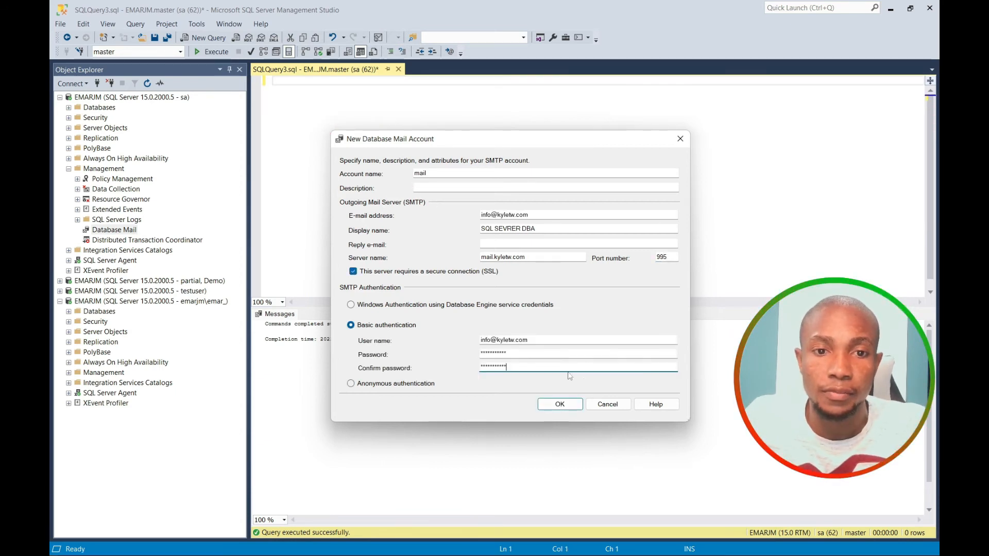
click(567, 401)
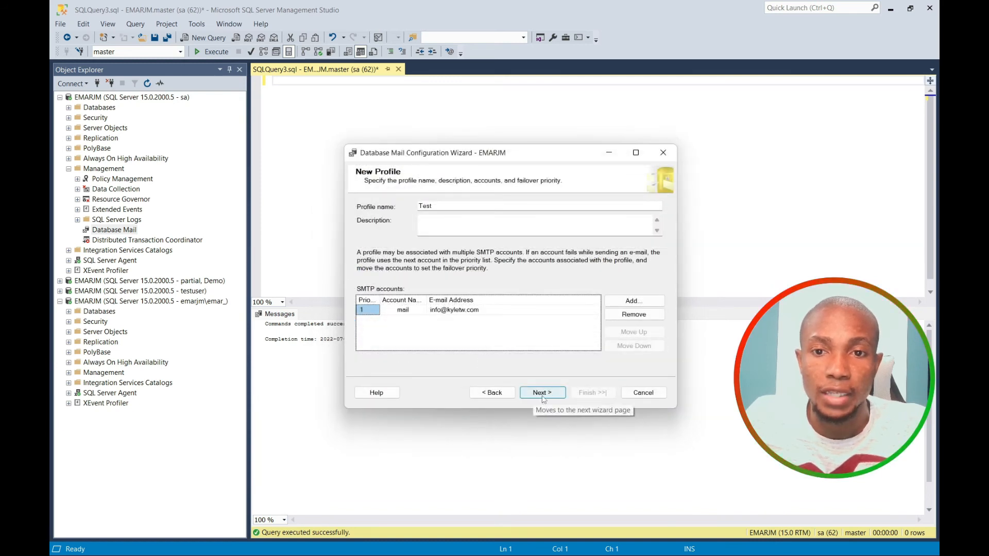
Accept the profile security and system parameter pages, finish the wizard, and close it.
click(542, 394)
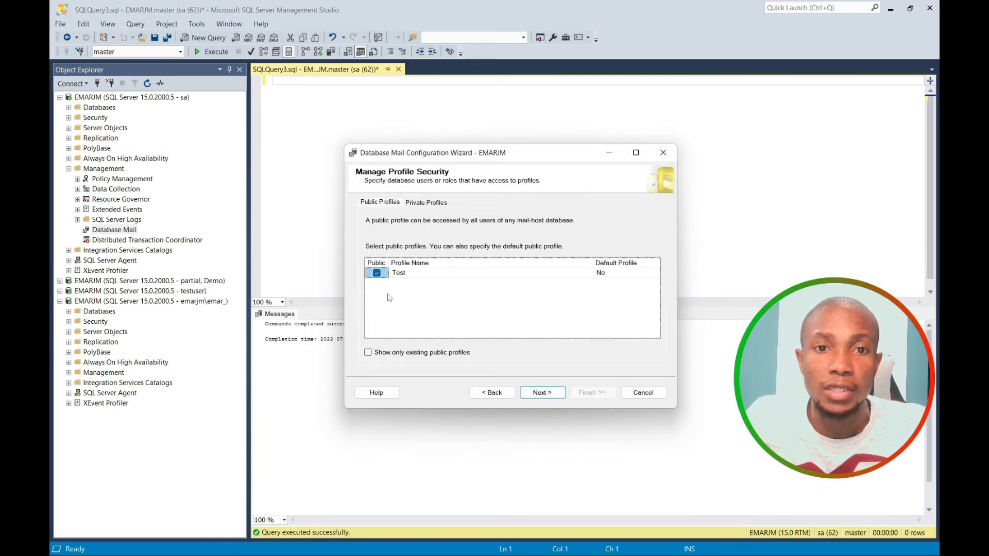
click(544, 395)
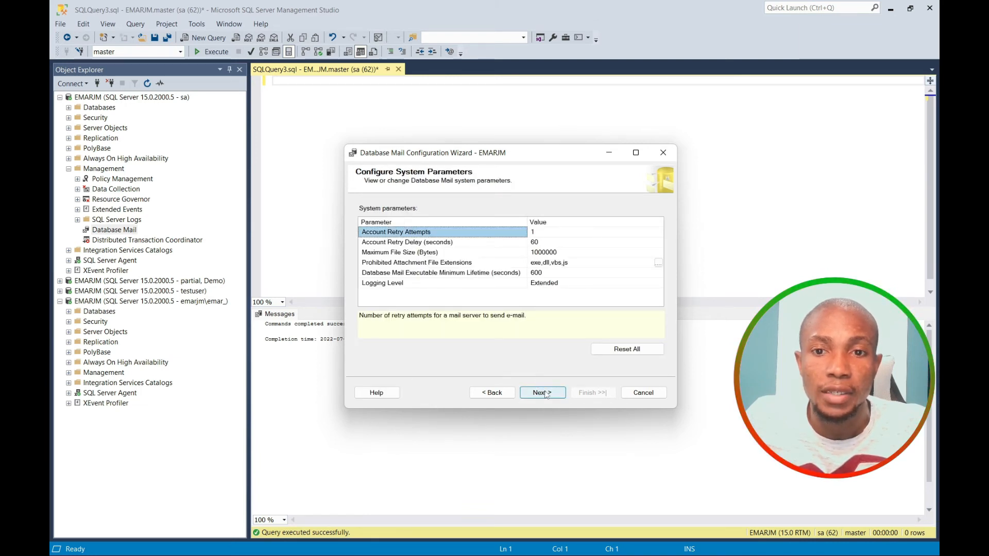
click(542, 395)
click(581, 394)
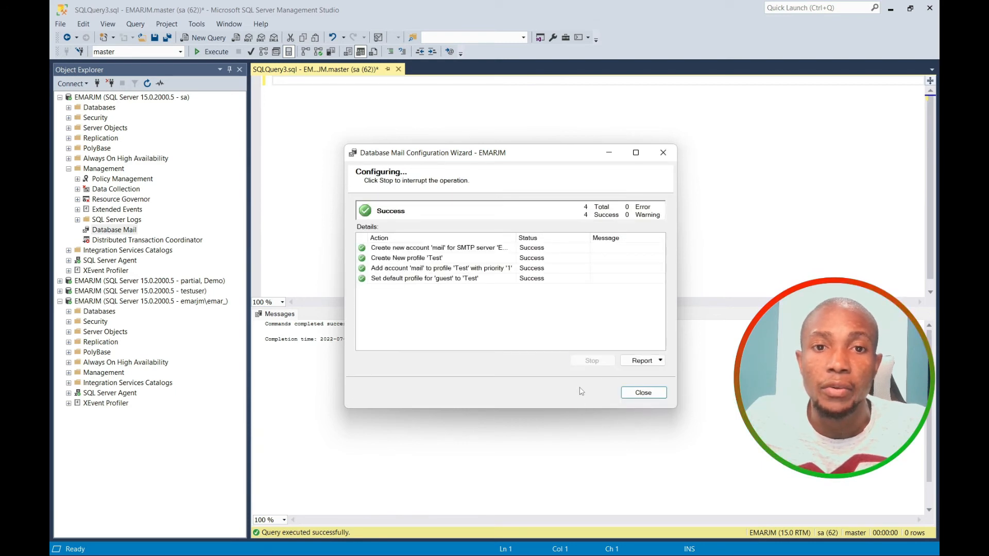
click(639, 394)
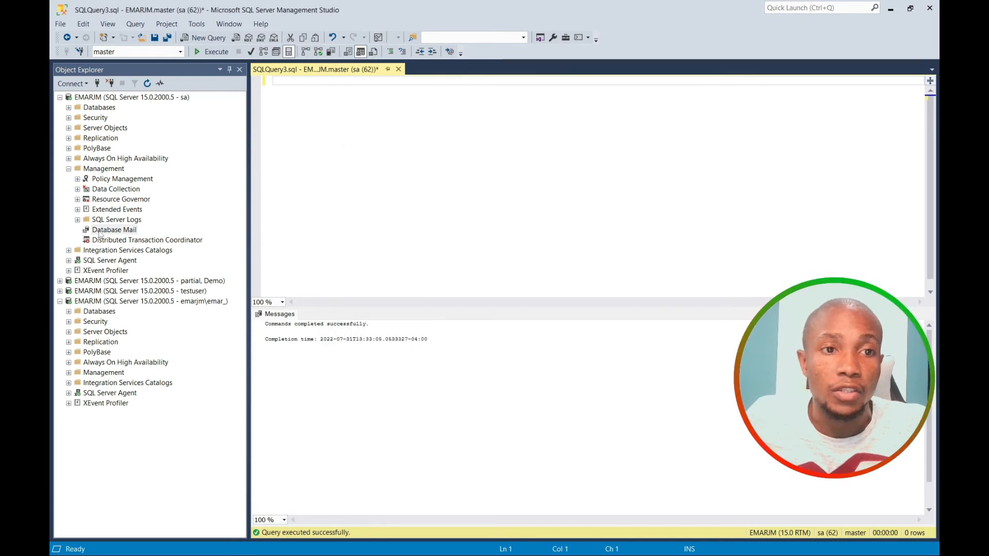
Start a test e-mail to a recipient, then apply the 'mail' account update and close the wizard.
right_click(101, 232)
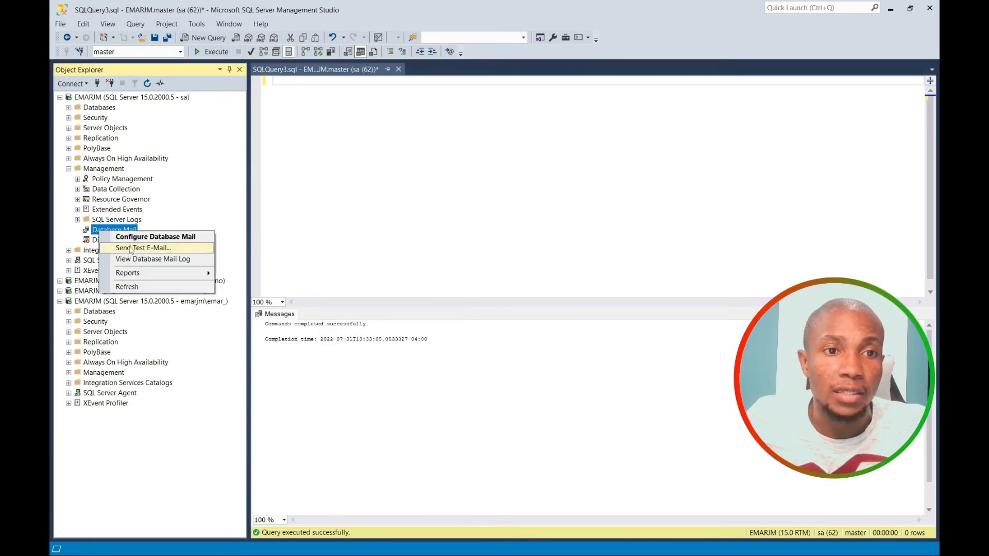
click(132, 249)
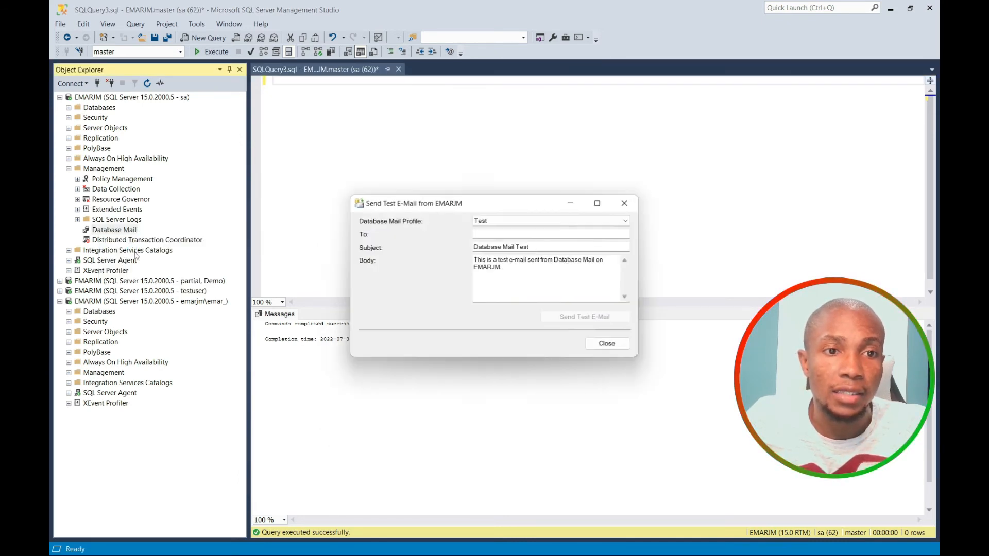
click(488, 233)
text(emar)
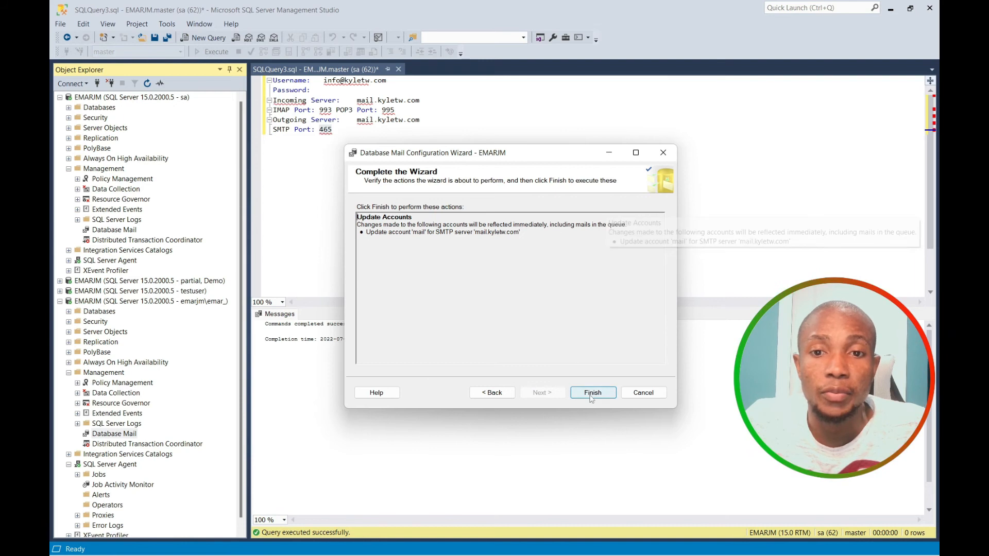
click(592, 393)
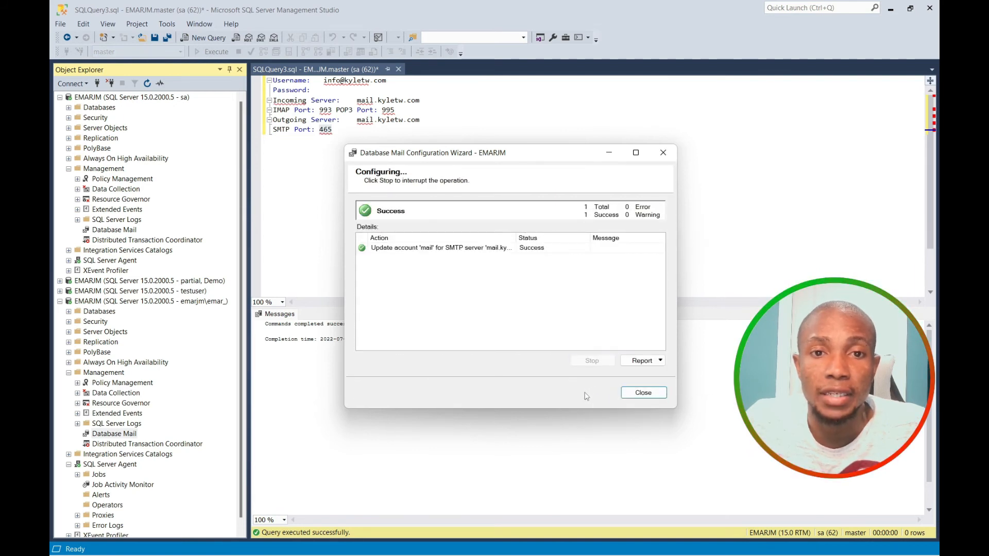
click(642, 393)
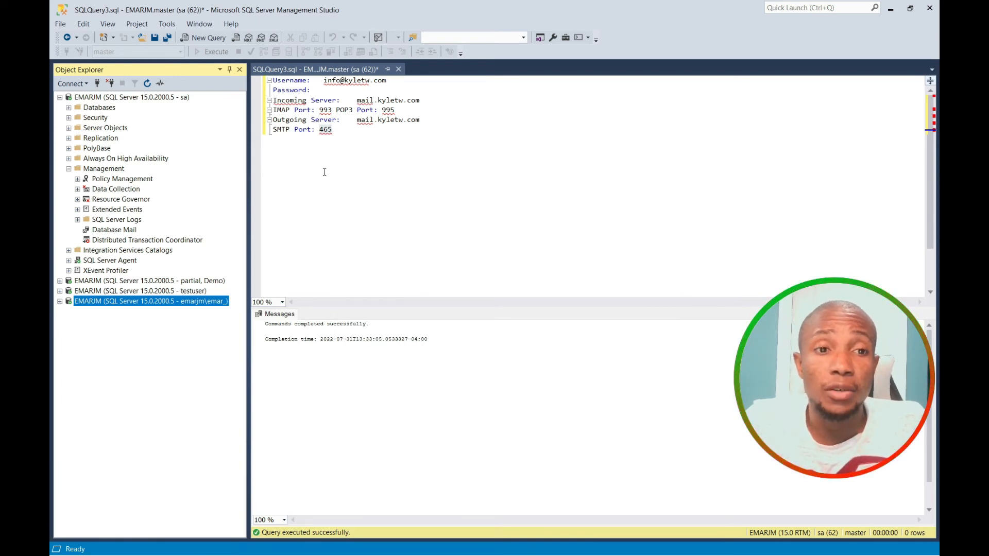
Start a new SQL Server Agent alert limited to the AdventureWorks2019 database.
click(68, 260)
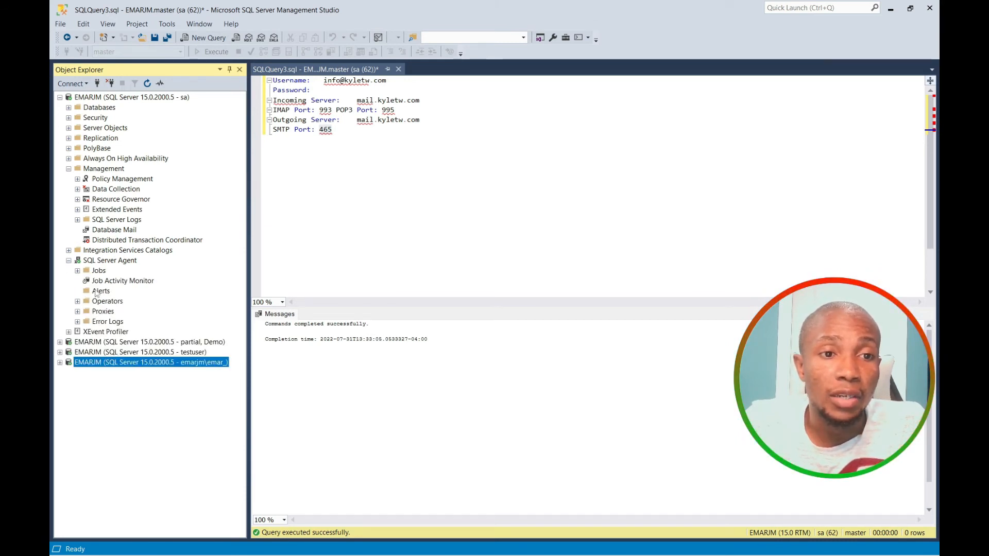
right_click(96, 291)
click(120, 295)
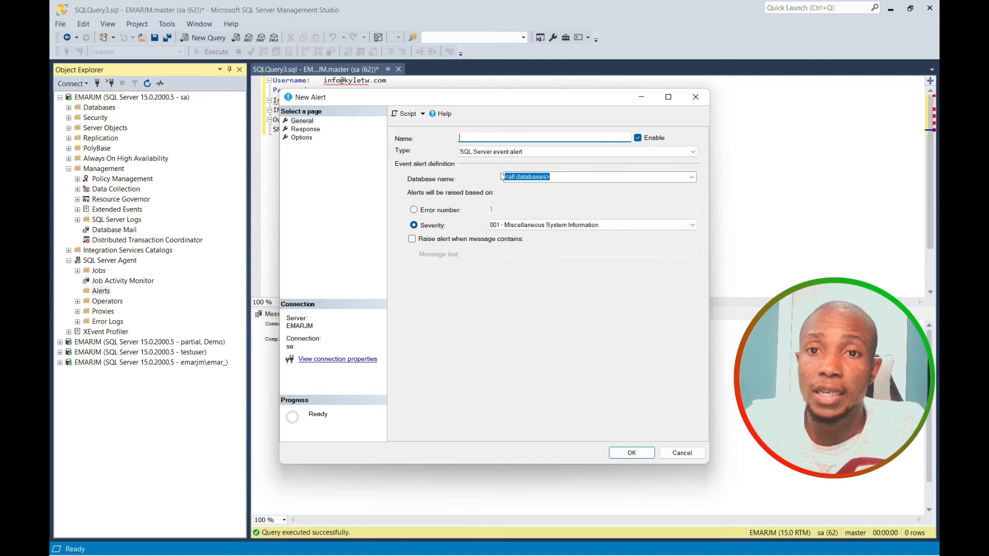
click(691, 177)
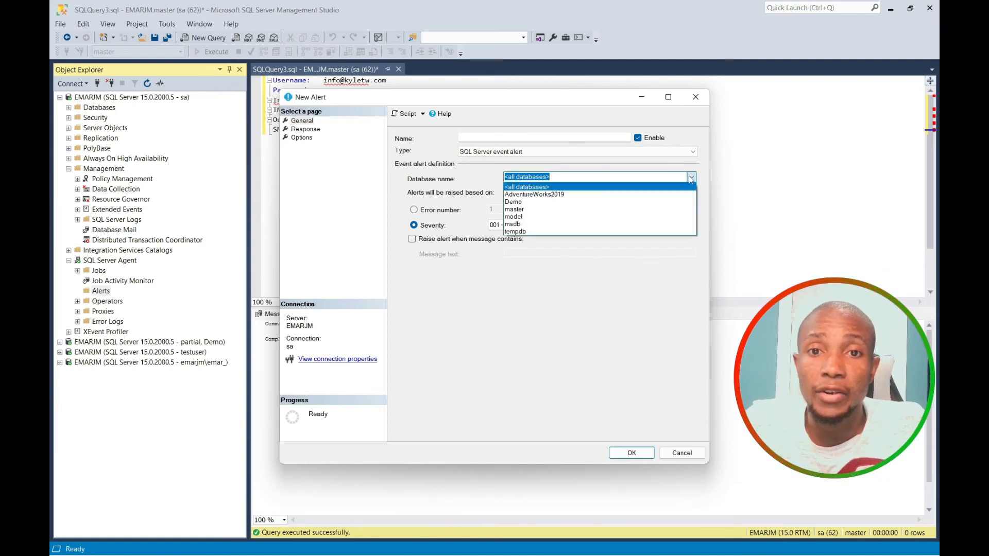
click(537, 195)
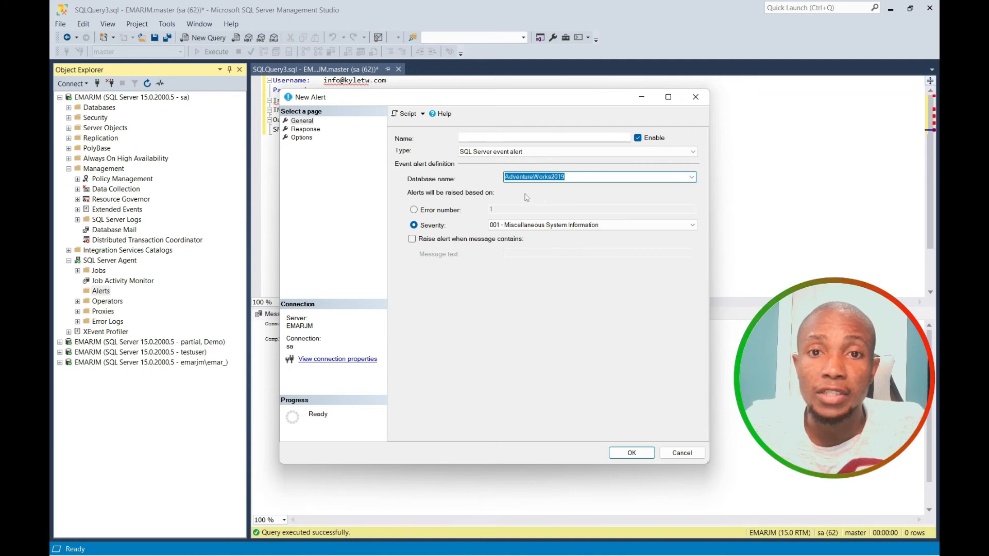
Set severity 017 Insufficient Resources, name the alert Test, and save it.
click(415, 225)
click(665, 226)
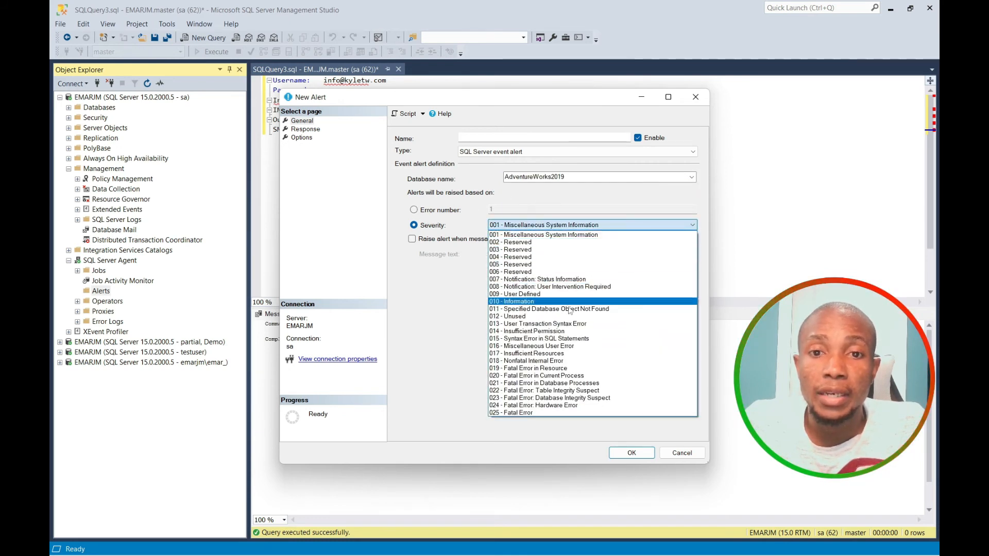
click(550, 354)
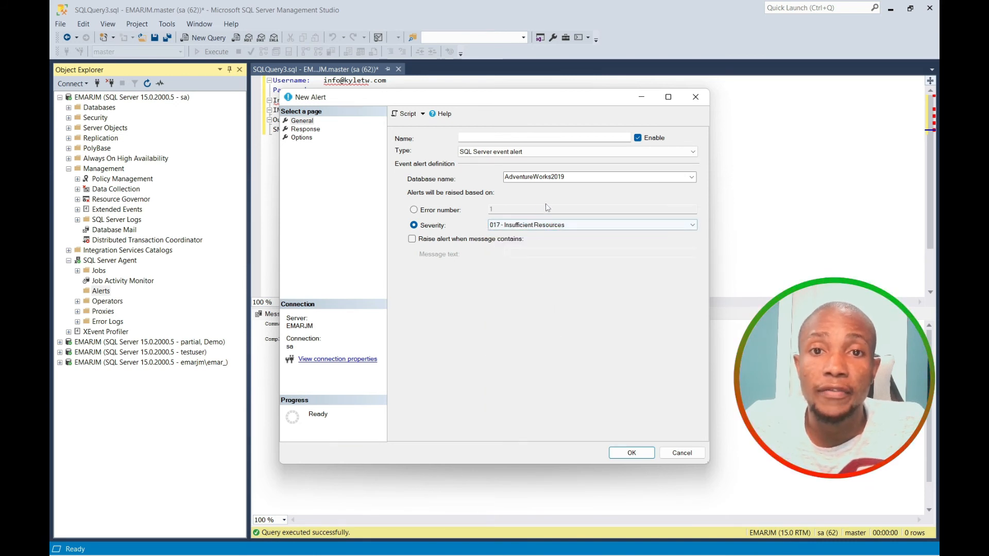
click(468, 135)
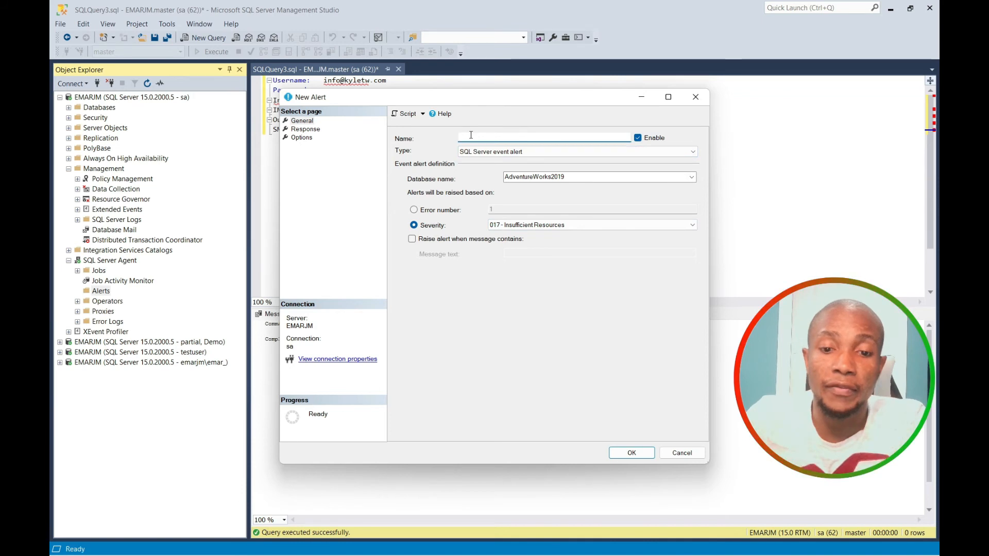
text(Test)
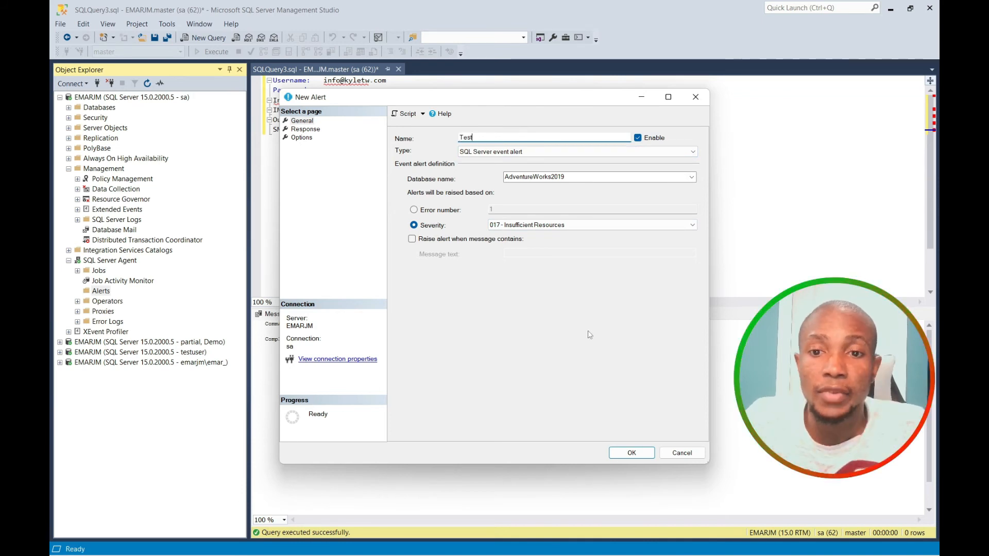
click(639, 458)
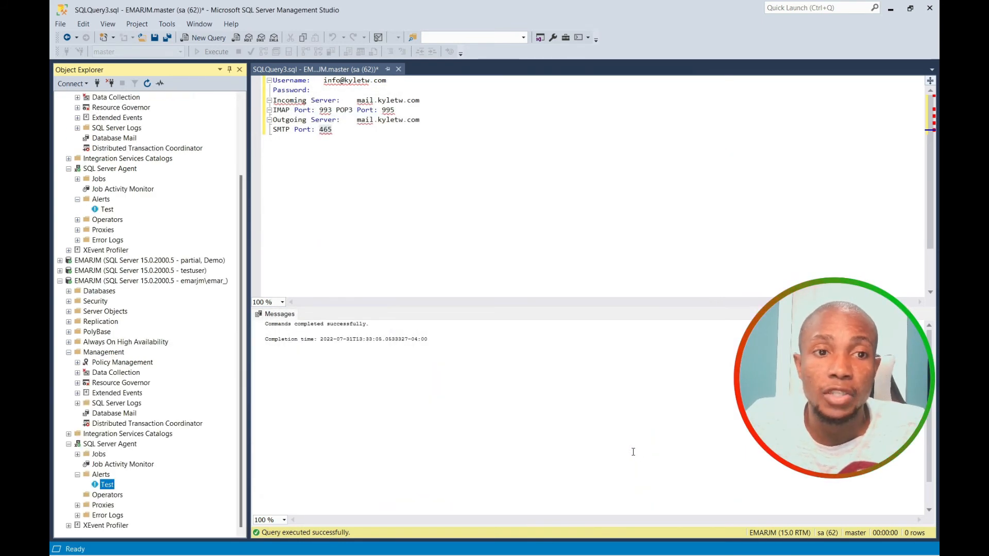
Open the Test alert's Response settings and turn on operator notification.
right_click(104, 489)
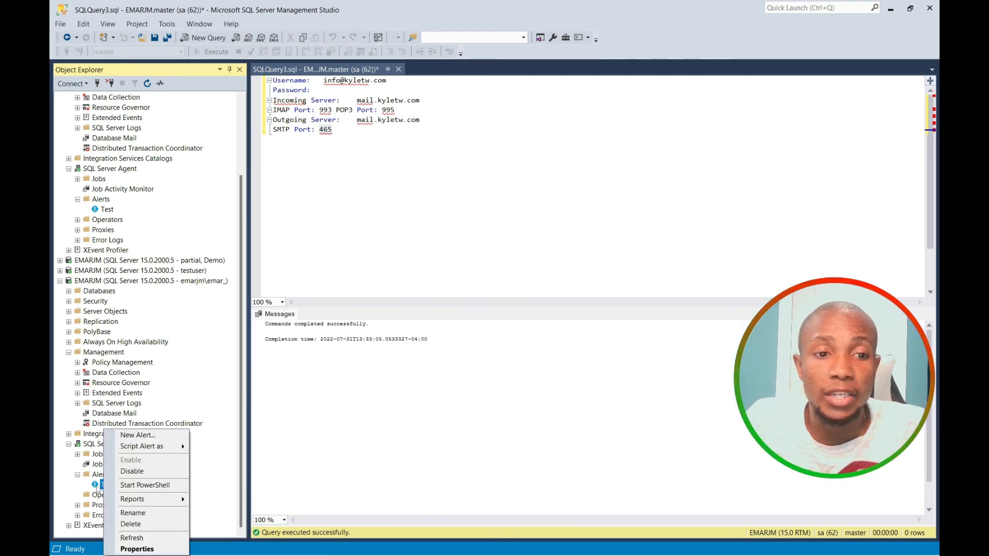
click(137, 549)
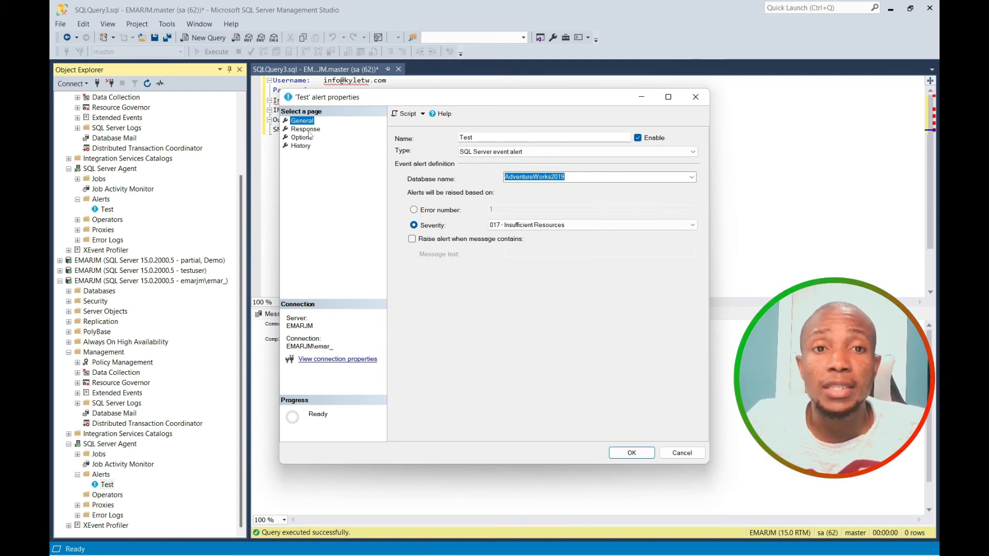
click(306, 129)
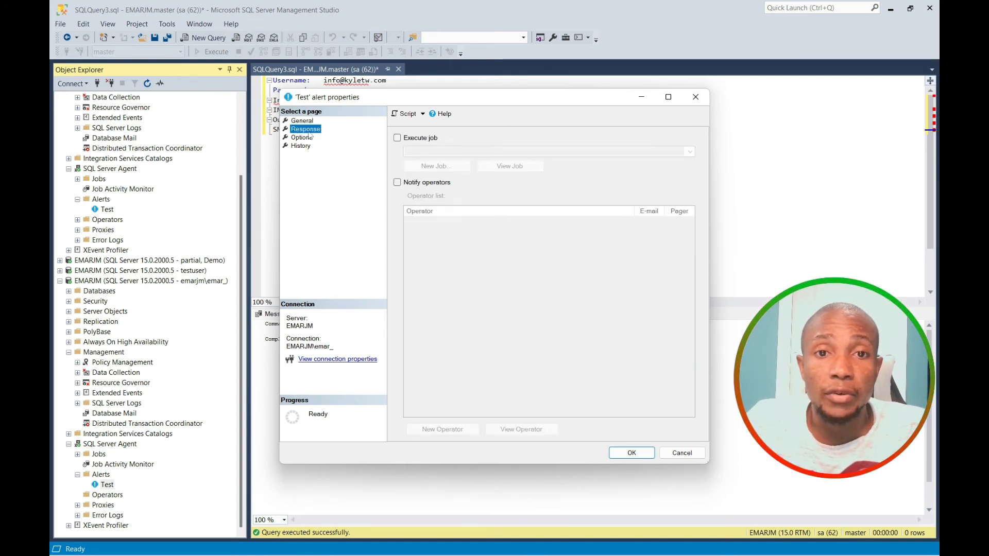
click(397, 183)
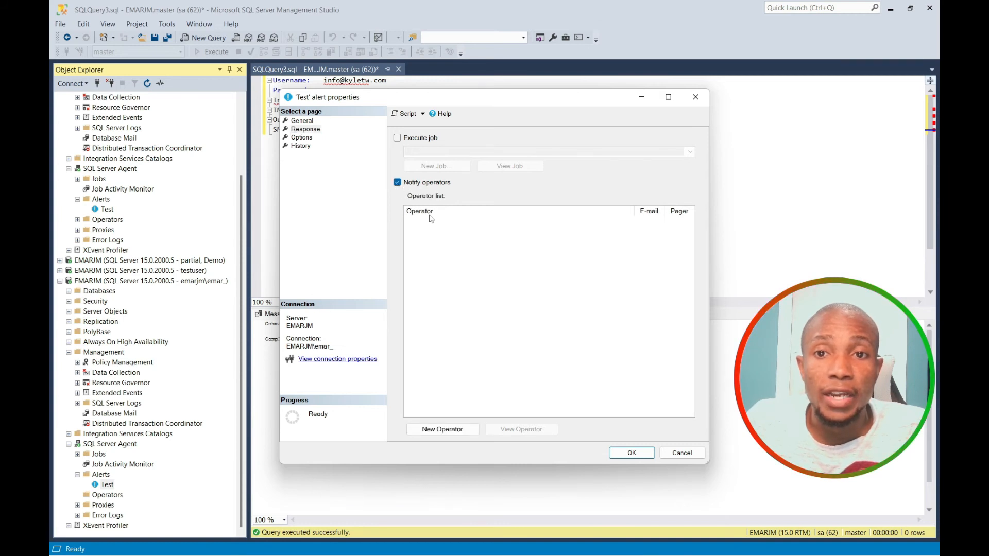
Create operator Test receiving the alert by e-mail, then save the alert's response.
click(443, 431)
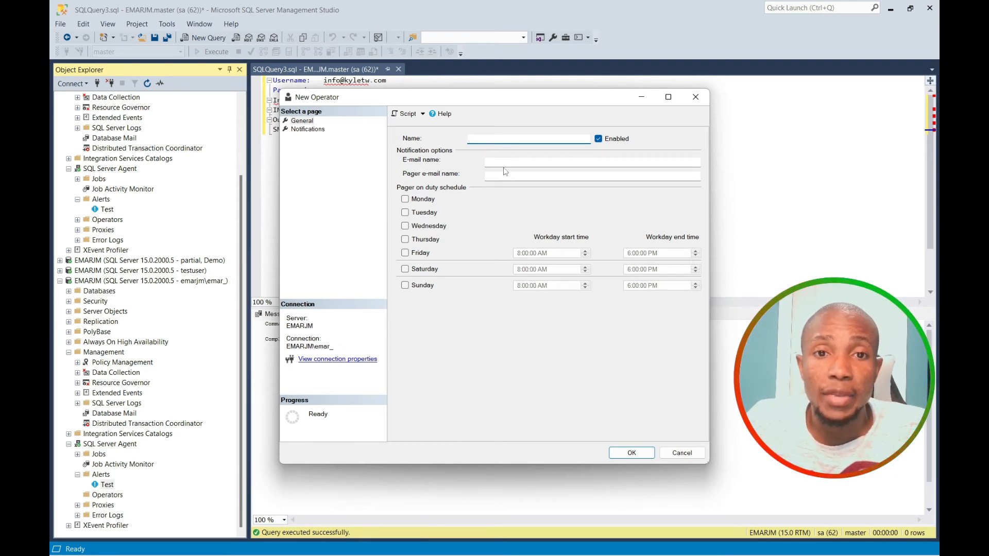
click(309, 129)
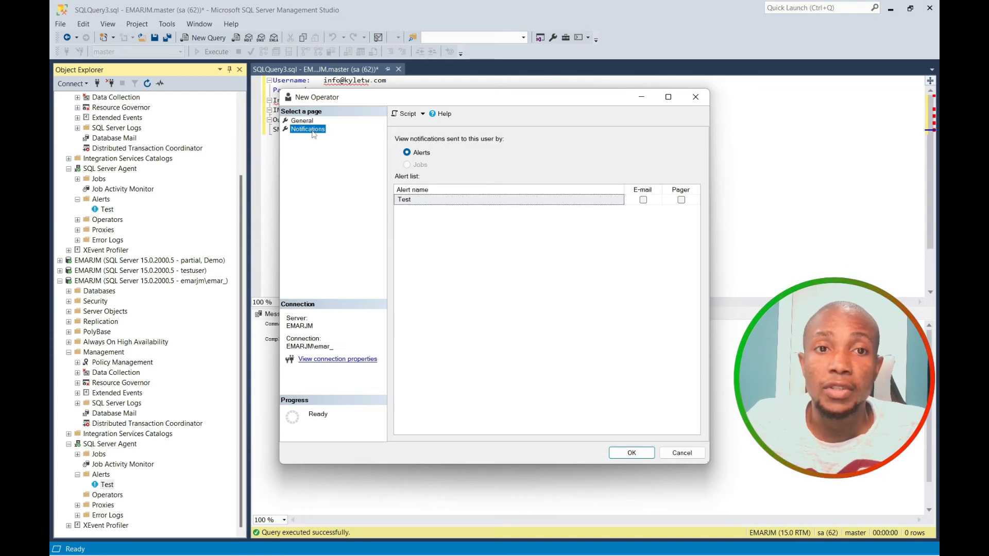
click(645, 201)
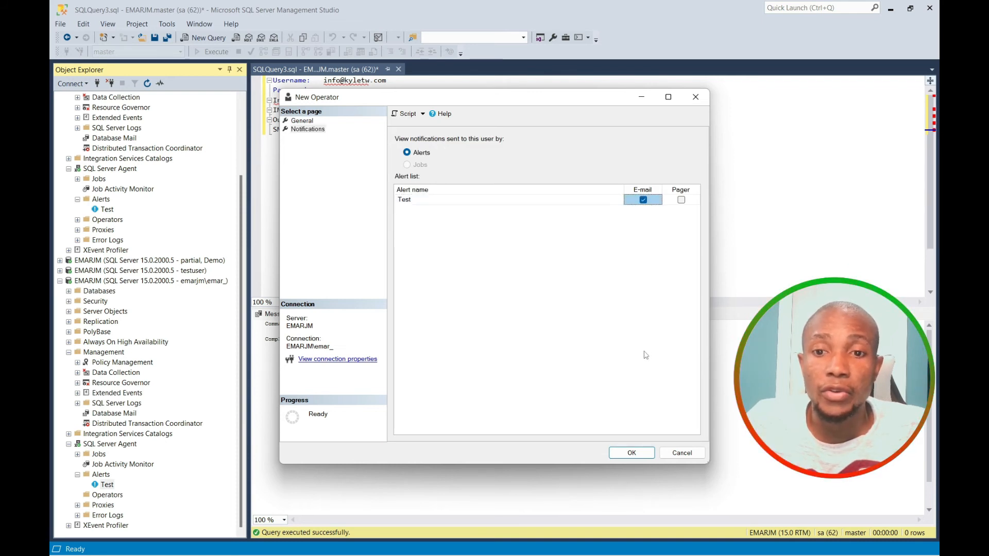
click(632, 453)
click(518, 429)
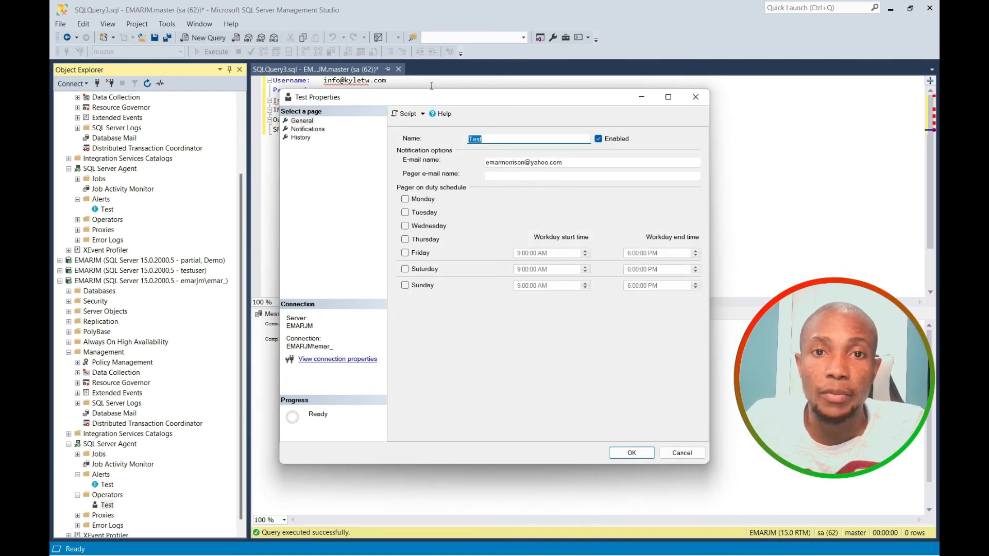
click(632, 453)
click(636, 458)
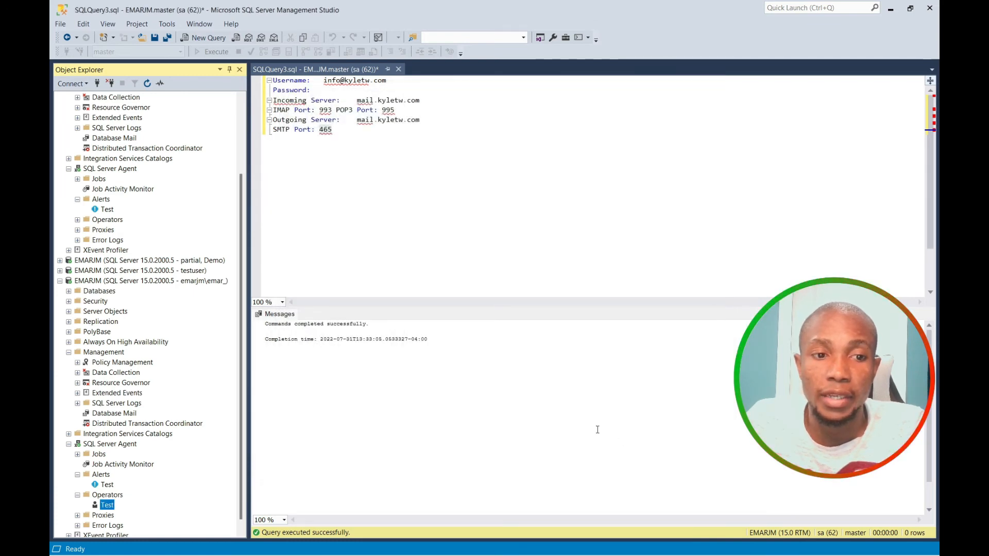
Open the Current SQL Server Agent error log in Log File Viewer, then close it.
click(77, 516)
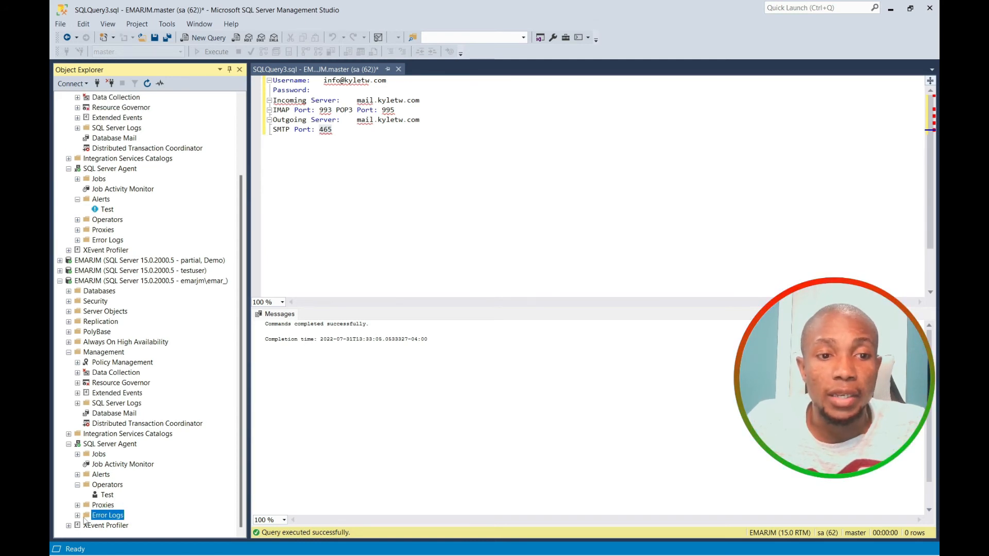
click(77, 516)
click(108, 525)
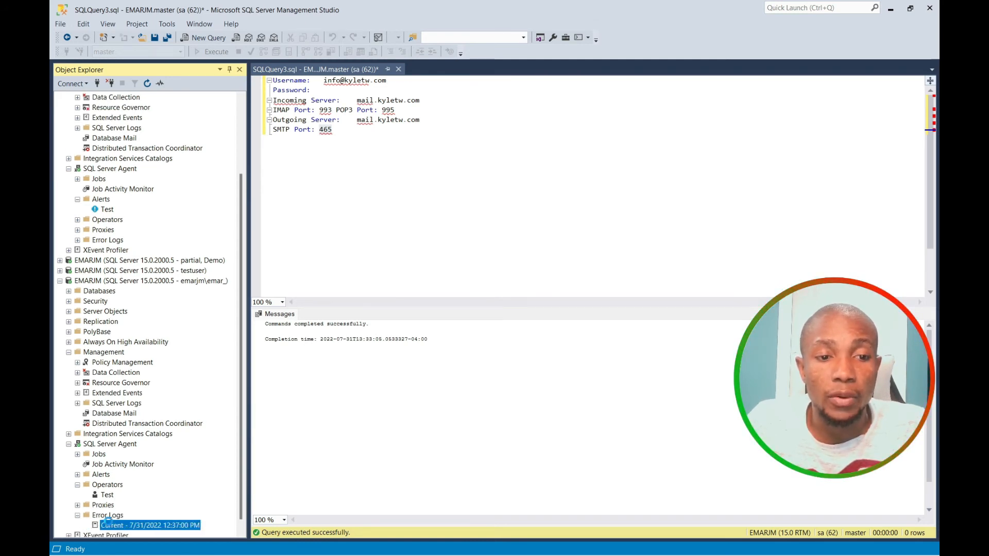
double_click(108, 522)
click(692, 446)
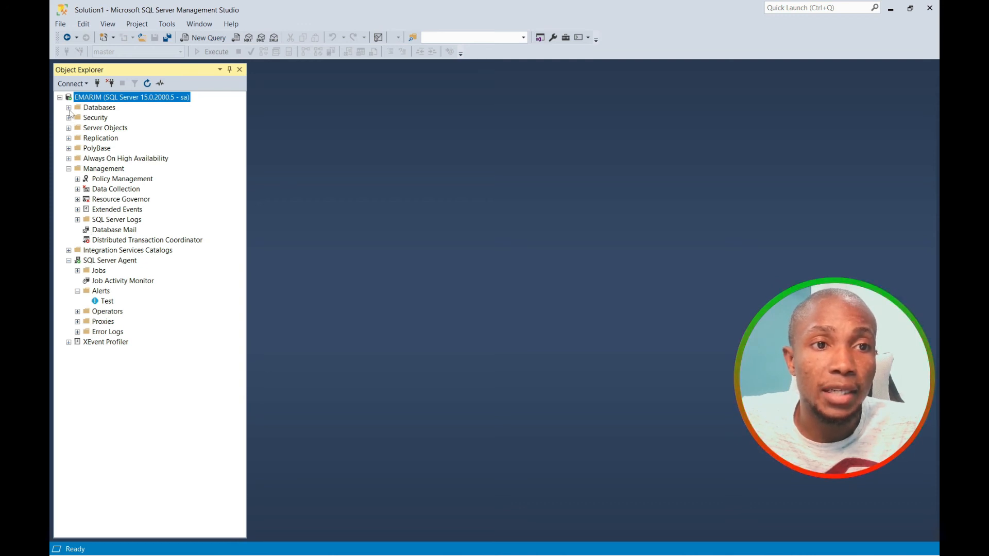
Script an INSERT for Demo's dbo.test into a new query editor window.
click(68, 108)
click(77, 138)
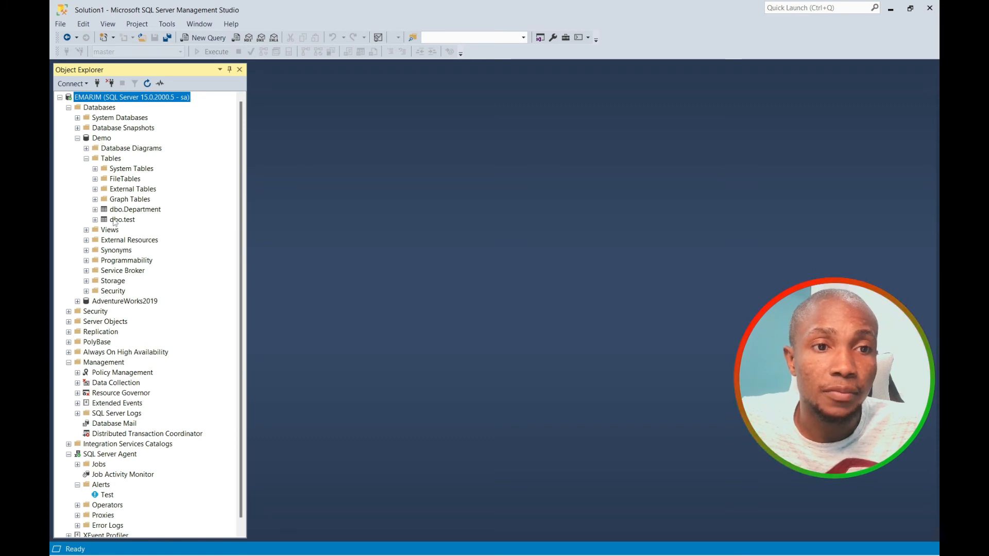
right_click(115, 220)
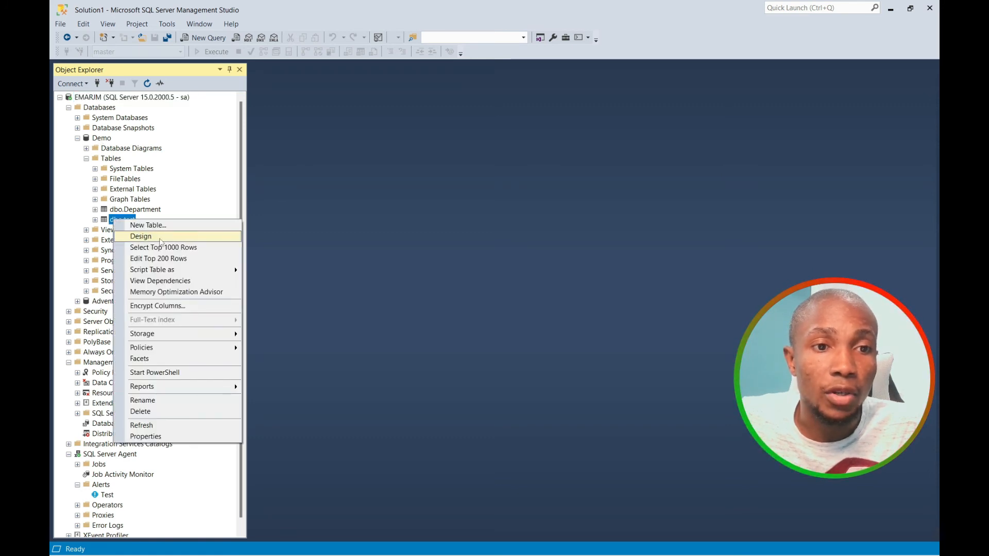
mouse_move(186, 273)
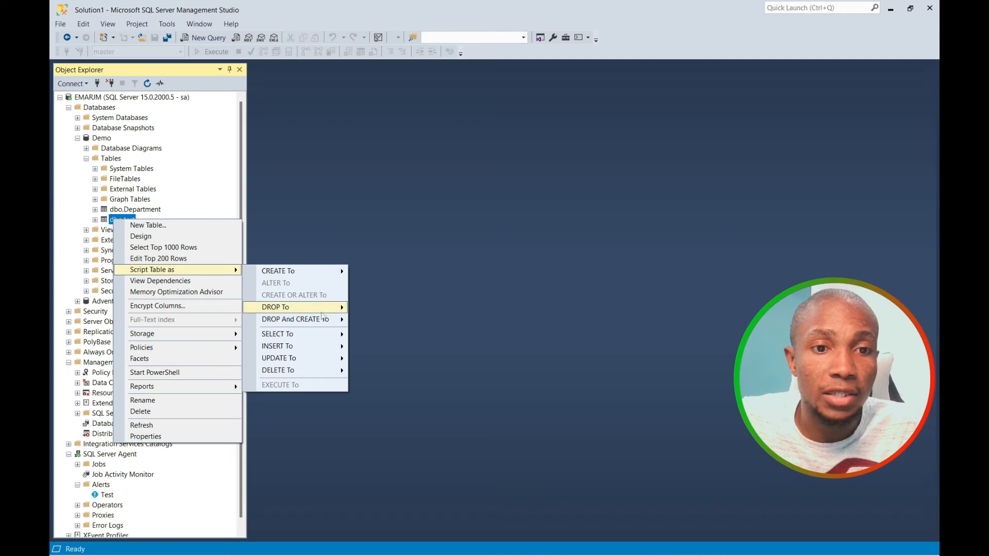
mouse_move(335, 359)
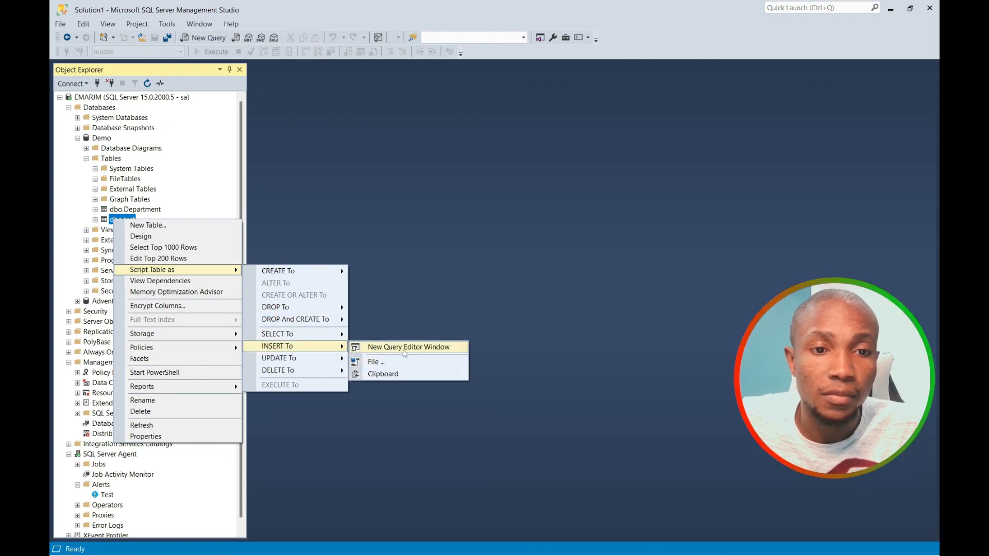
click(405, 351)
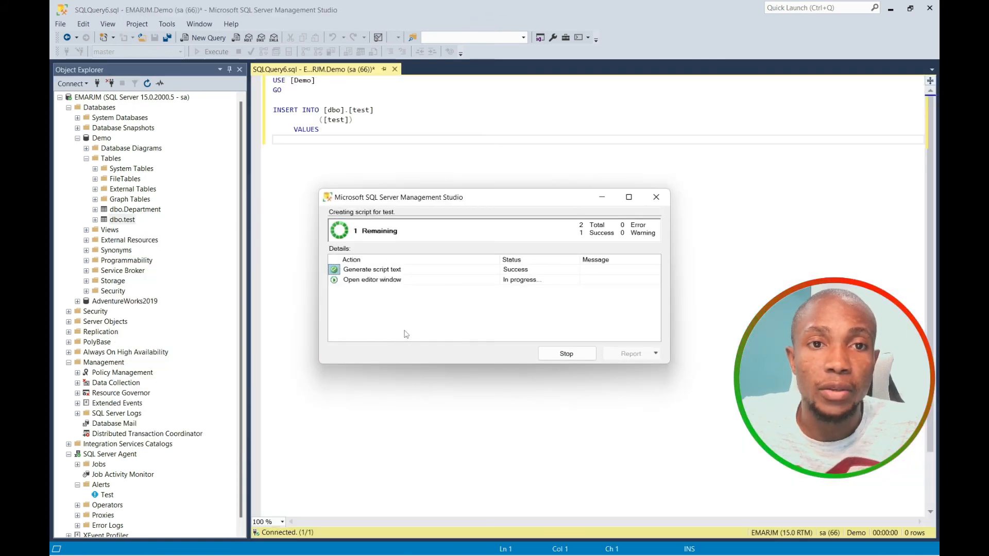
Replace the placeholder value with 'Job Schedule' and copy the INSERT script.
drag(323, 139, 400, 139)
text('Jo)
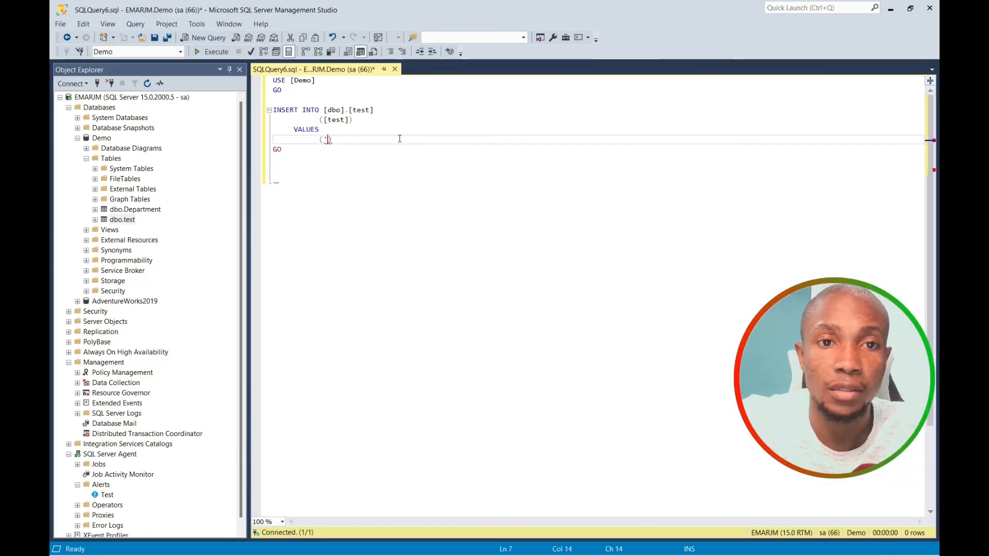
text(hn)
text(Sc)
text(hec)
drag(327, 139, 277, 81)
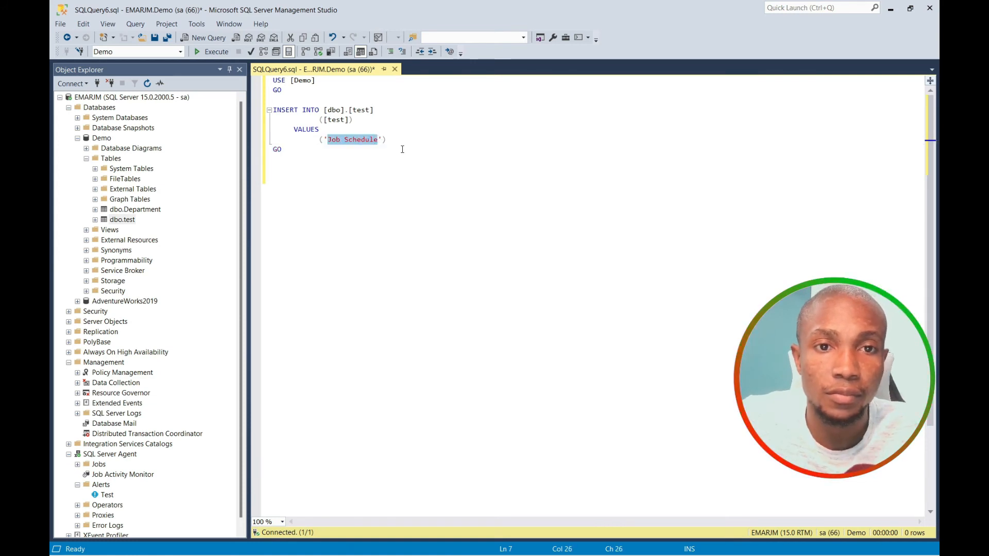
right_click(277, 81)
click(310, 102)
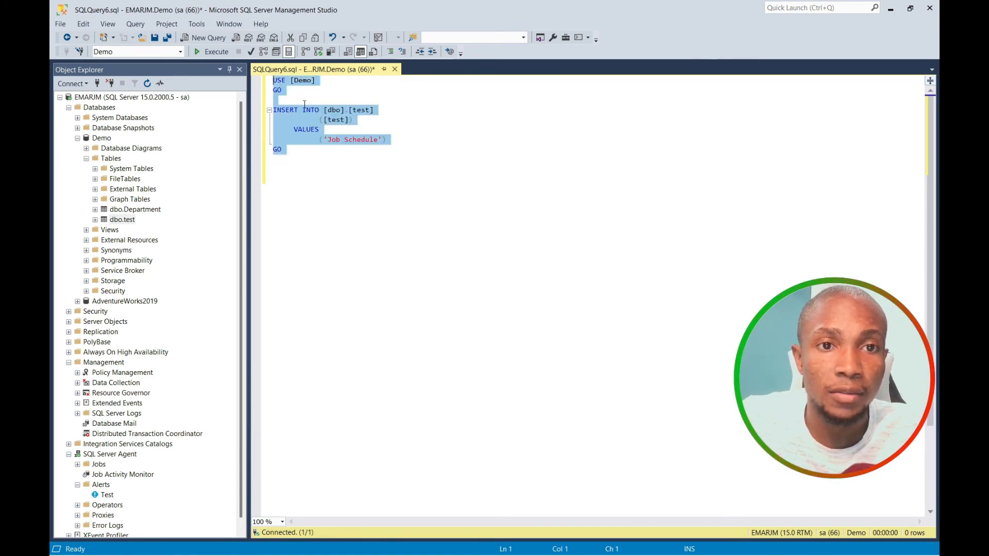
click(68, 112)
Start a new agent job named Daily Run, owner sa, and view its empty Steps list.
click(69, 108)
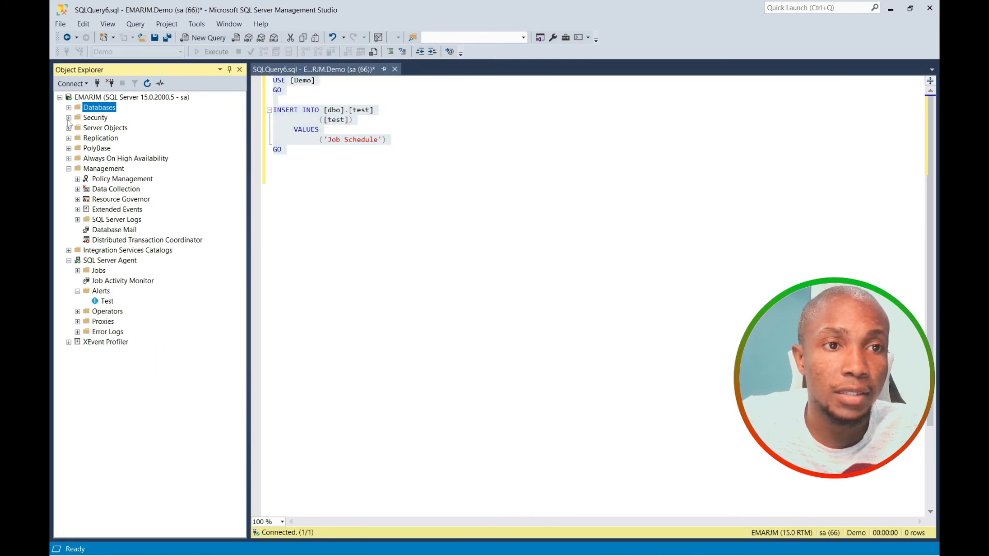
click(68, 260)
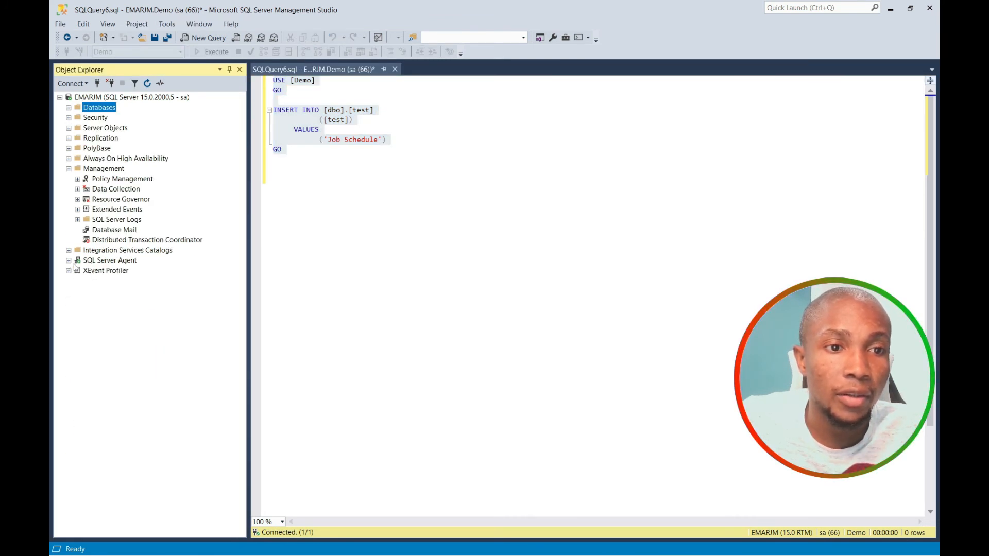
click(69, 260)
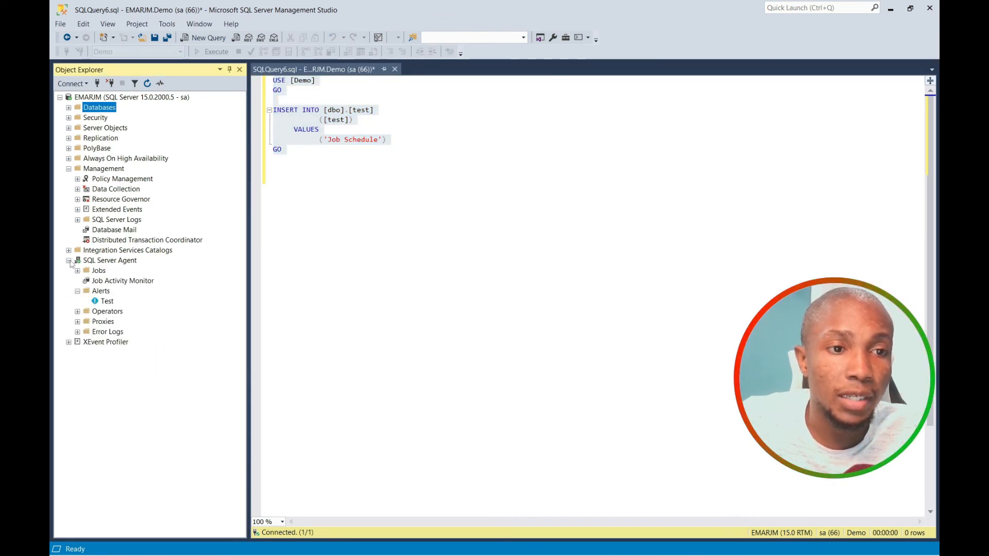
right_click(94, 271)
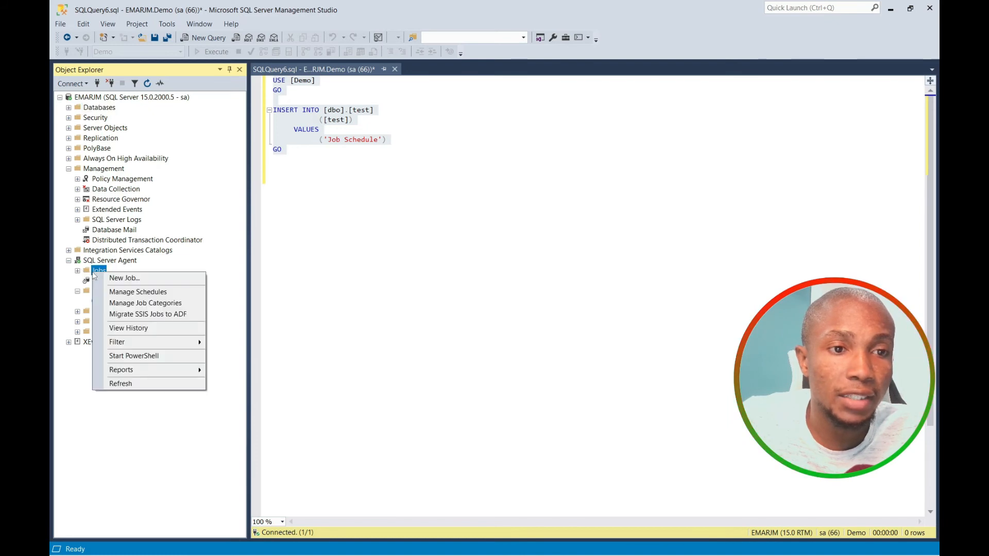
click(122, 281)
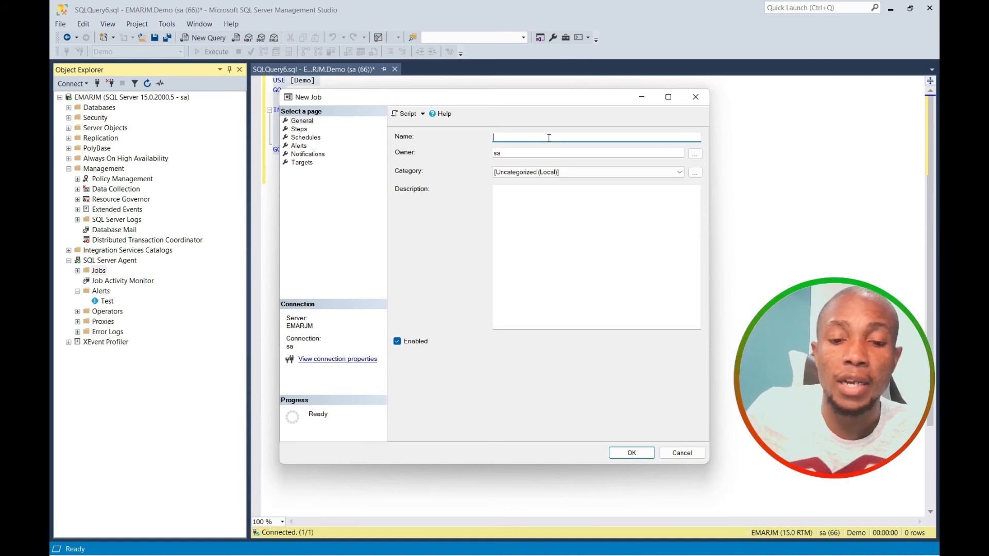
text(Daily Run)
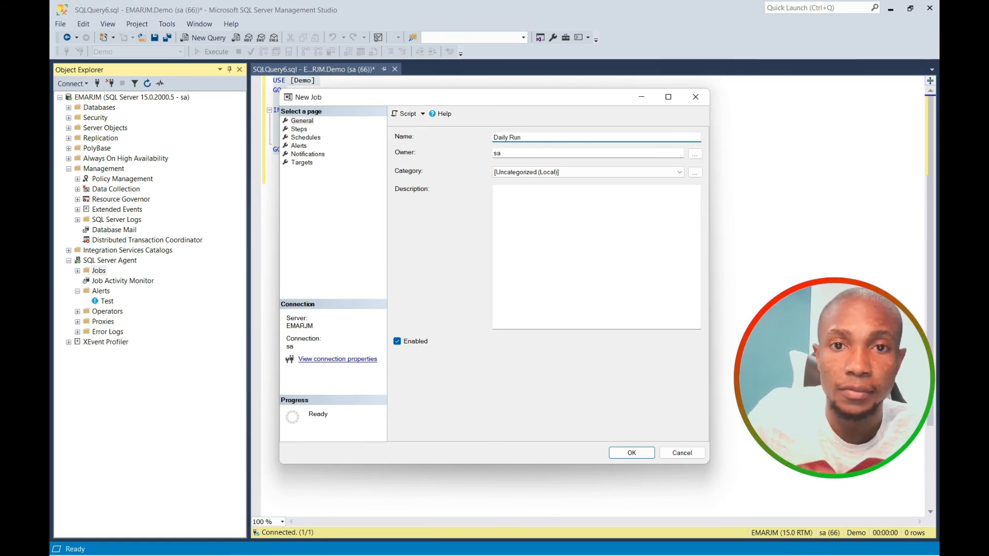
click(695, 154)
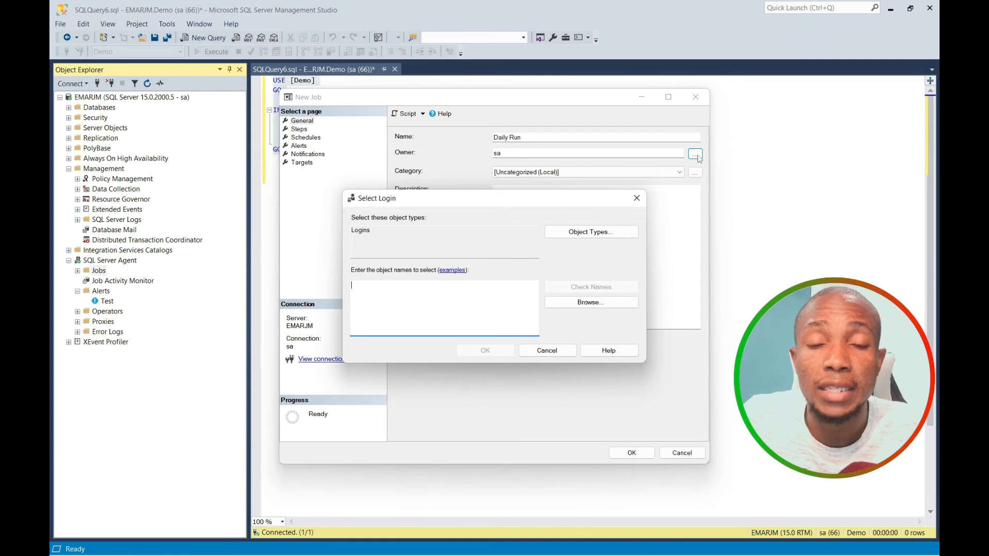
click(637, 198)
click(299, 129)
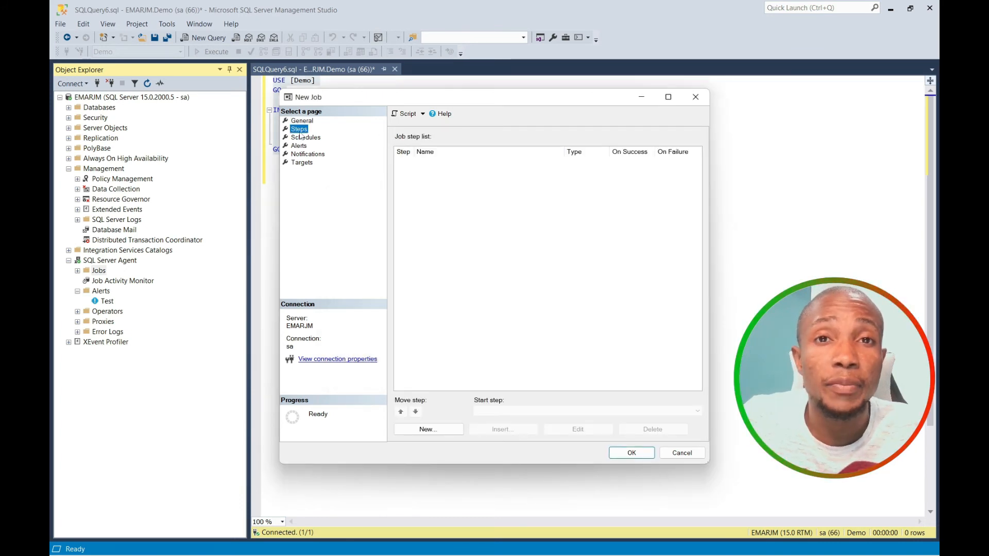
Add a new job step named step 1 running in AdventureWorks2019.
click(423, 429)
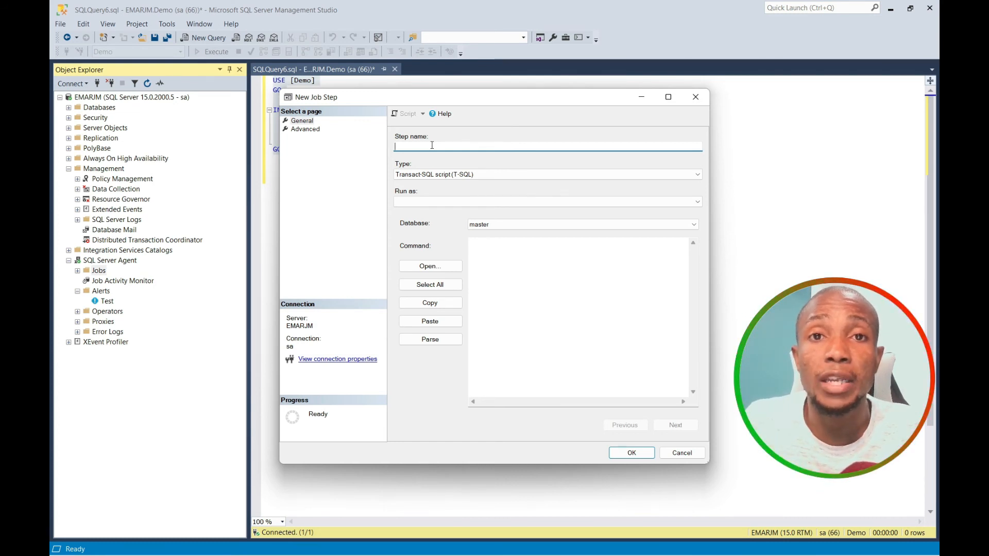
text(step 1)
click(695, 225)
click(694, 225)
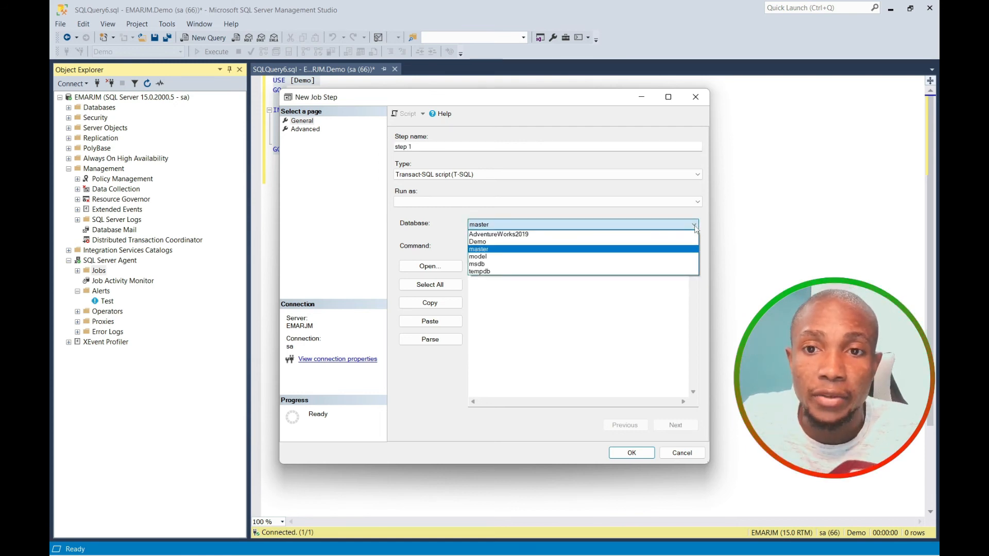
click(547, 238)
Paste the INSERT, drop USE [Demo], make the value 'Job Schedule step 1', copy it, and save.
right_click(505, 261)
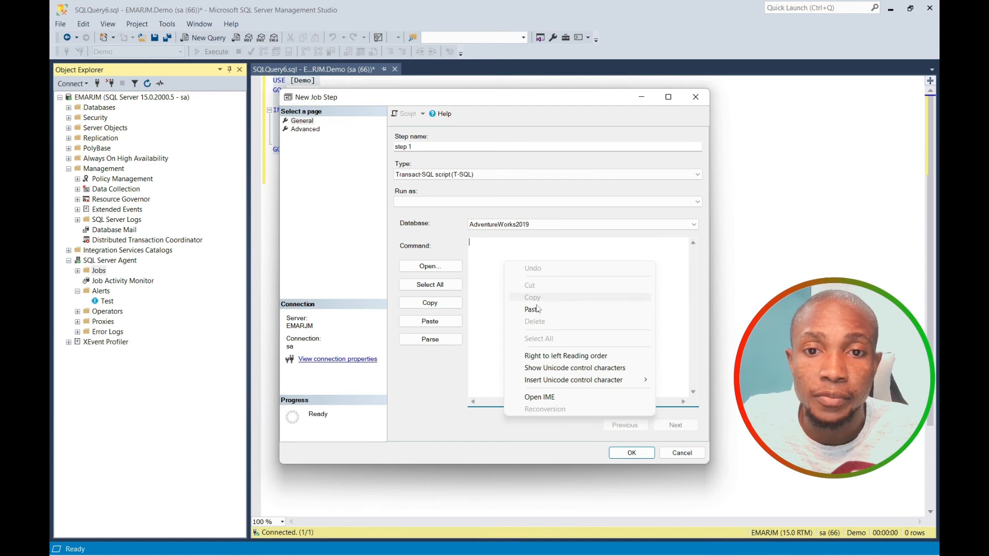
click(540, 308)
mouse_move(473, 243)
mouse_down()
mouse_move(505, 243)
mouse_move(468, 242)
mouse_up()
key(Delete)
key(Delete)
click(527, 272)
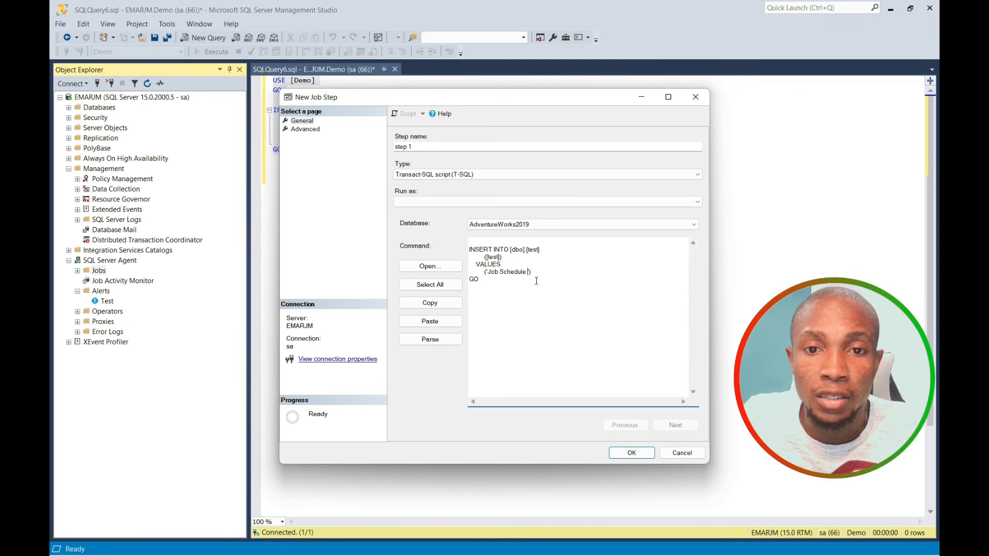
text(step 1))
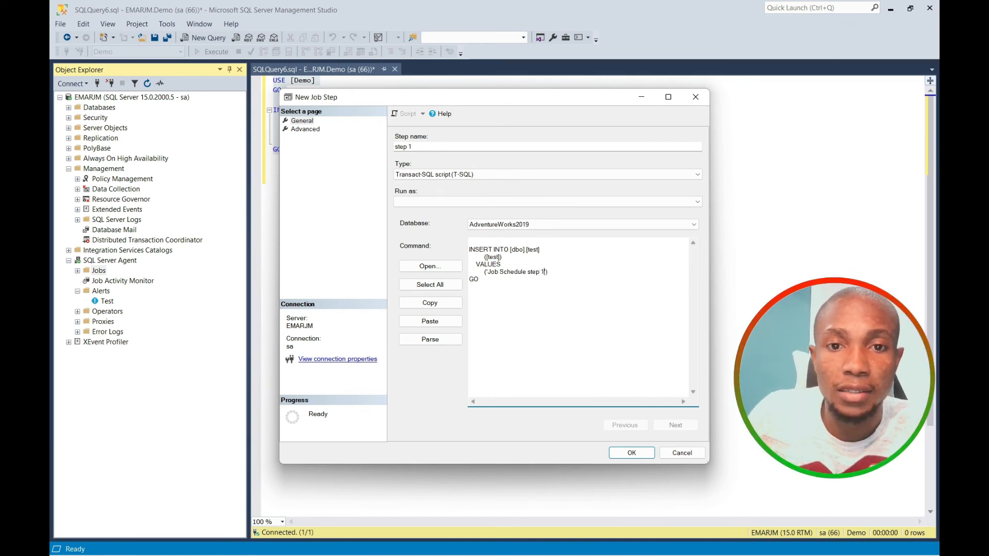
key(ctrl+a)
right_click(487, 260)
click(522, 301)
click(631, 453)
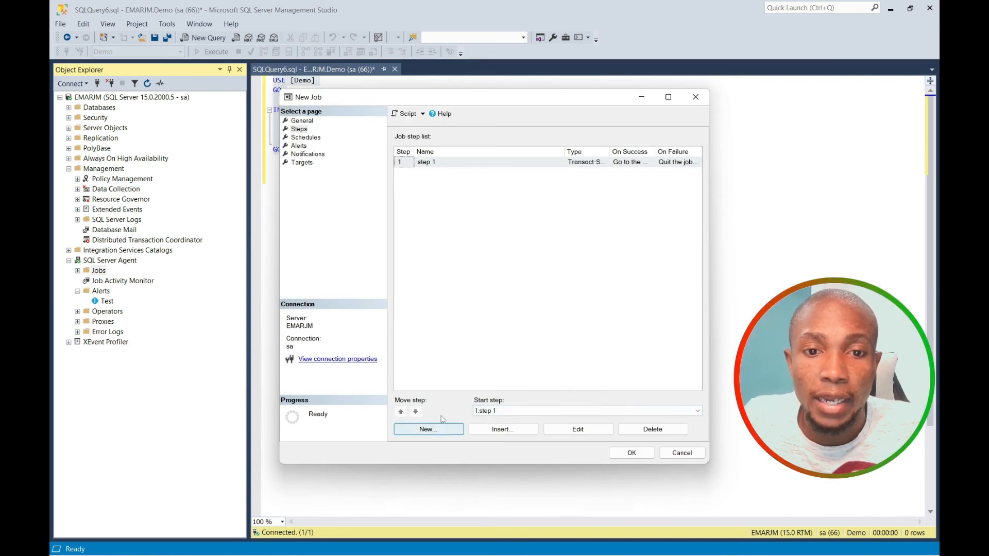
Create job step 'step 2' running the pasted INSERT script against the Demo database.
click(441, 428)
text(step 2)
click(518, 225)
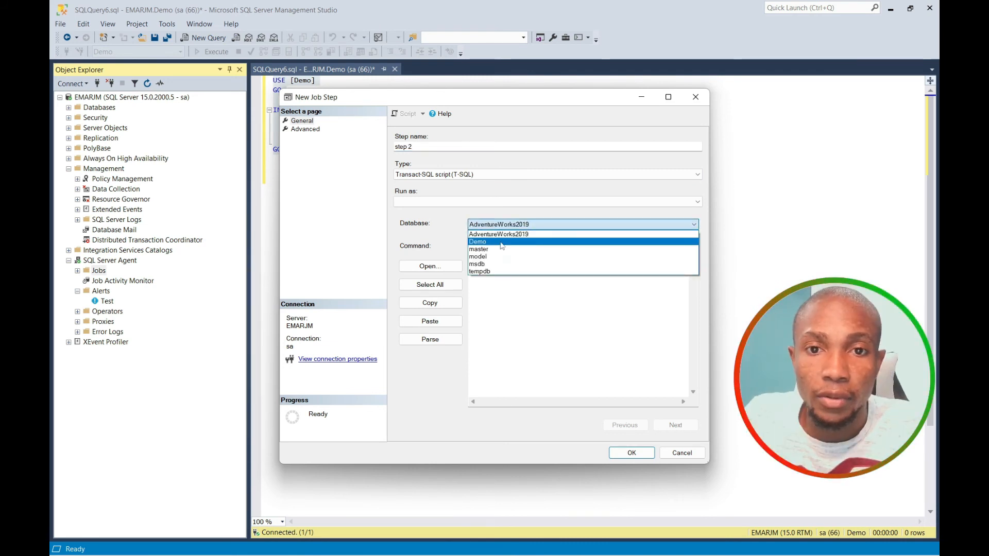
click(499, 244)
click(503, 257)
key(ctrl+v)
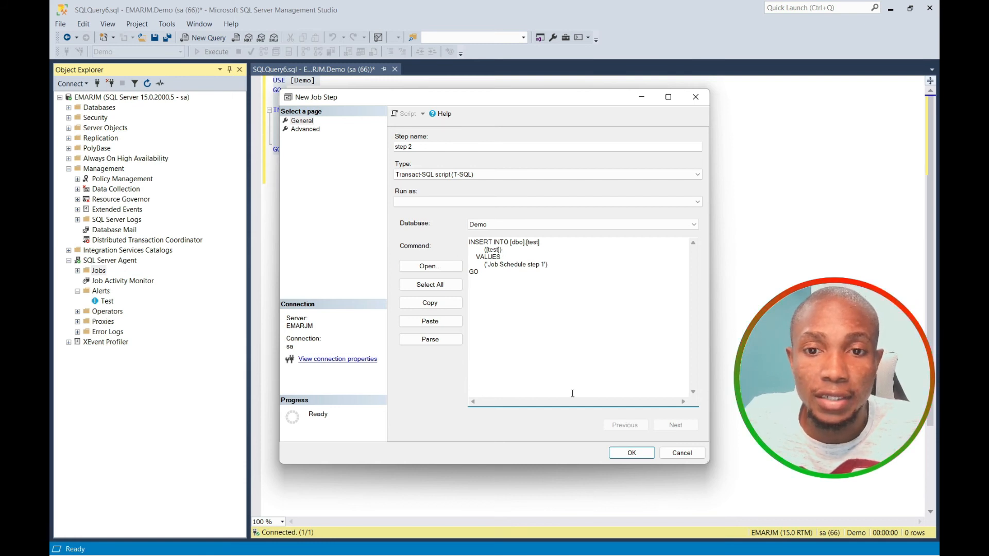
In step 2's advanced settings, keep quit-reporting-failure on failure, set a 1-minute retry interval, and save.
click(305, 129)
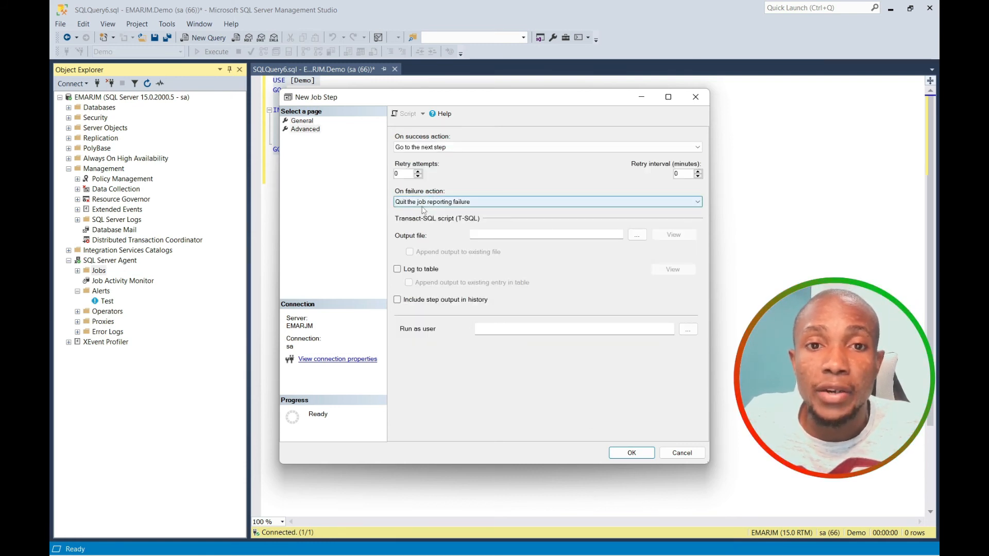
click(692, 203)
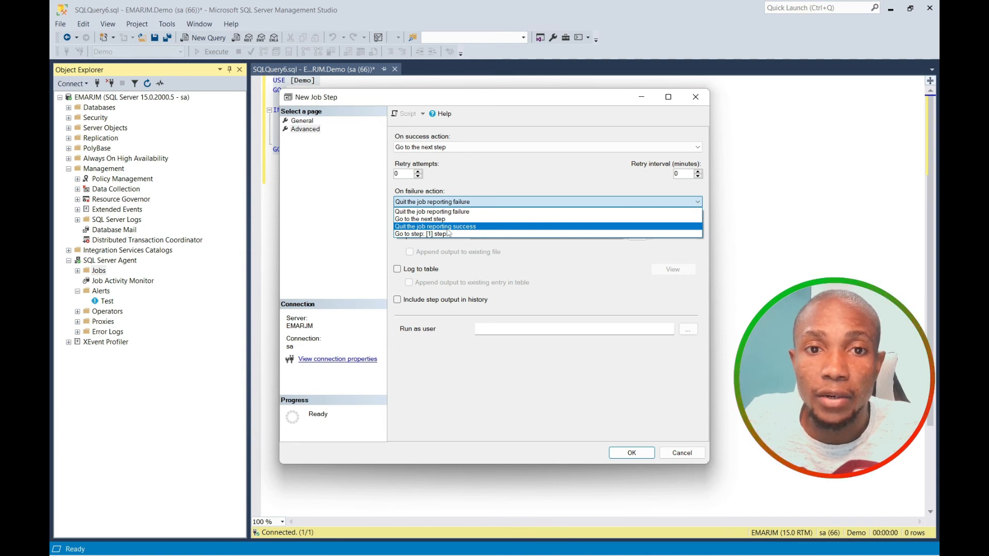
click(451, 212)
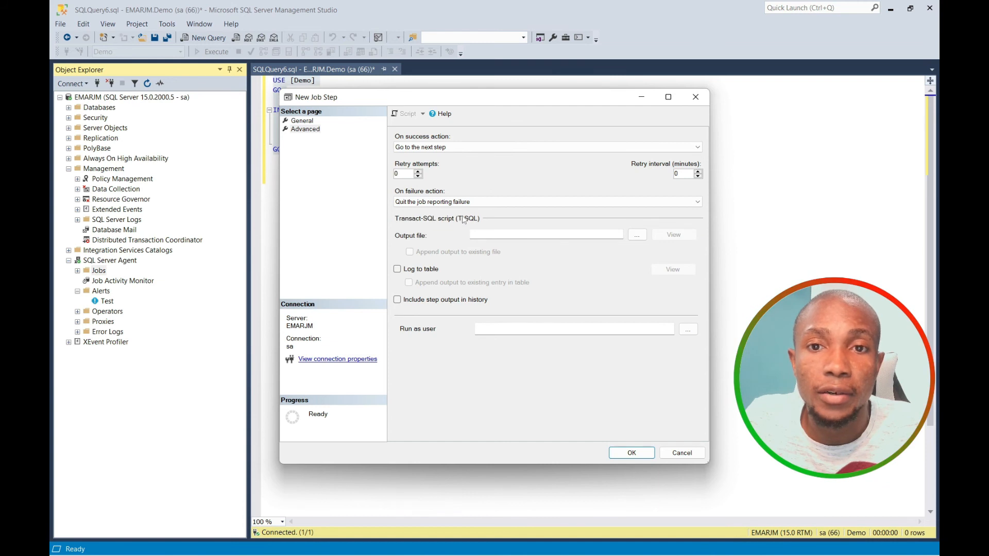
double_click(677, 174)
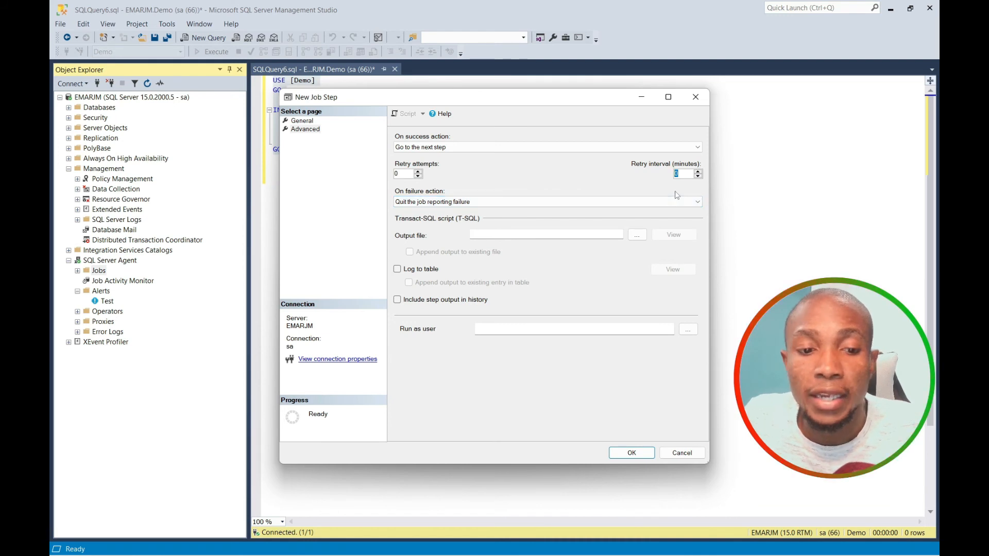
text(1)
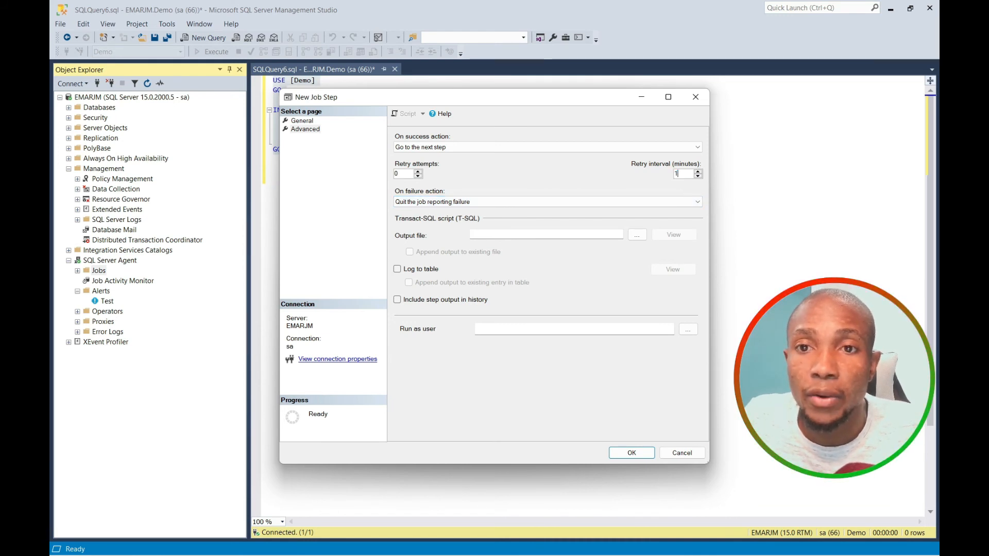
click(631, 453)
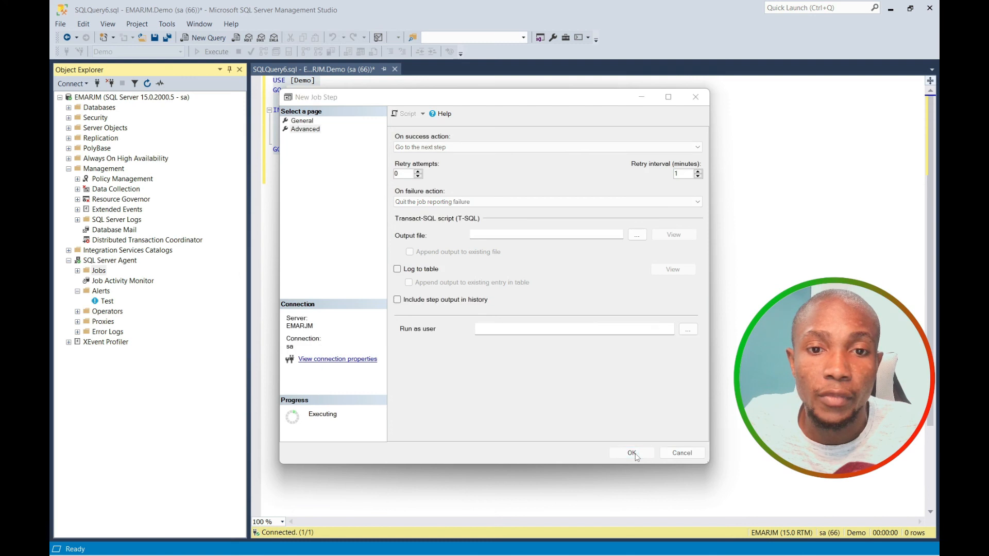
Start a new recurring job schedule named Daily that occurs every day.
click(305, 138)
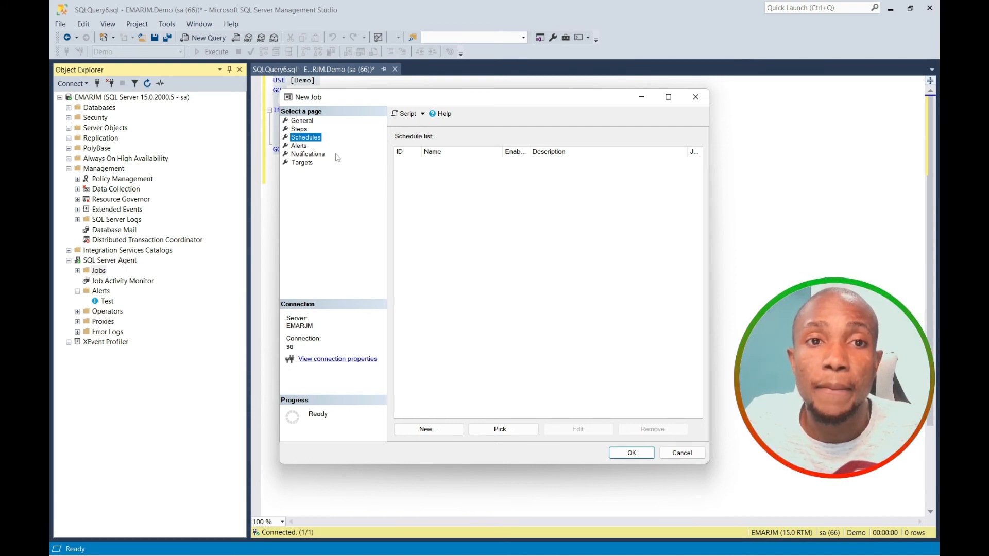
click(436, 434)
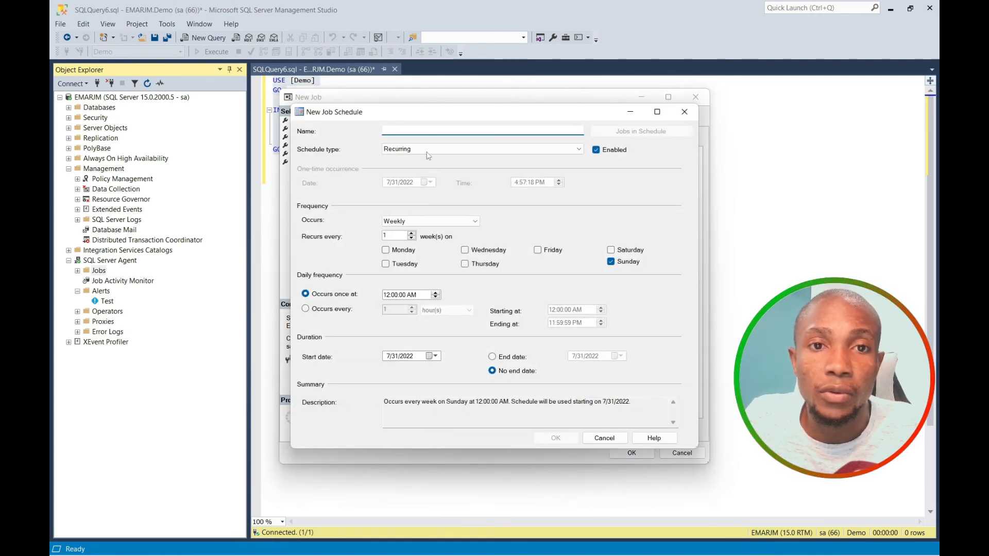
text(Da)
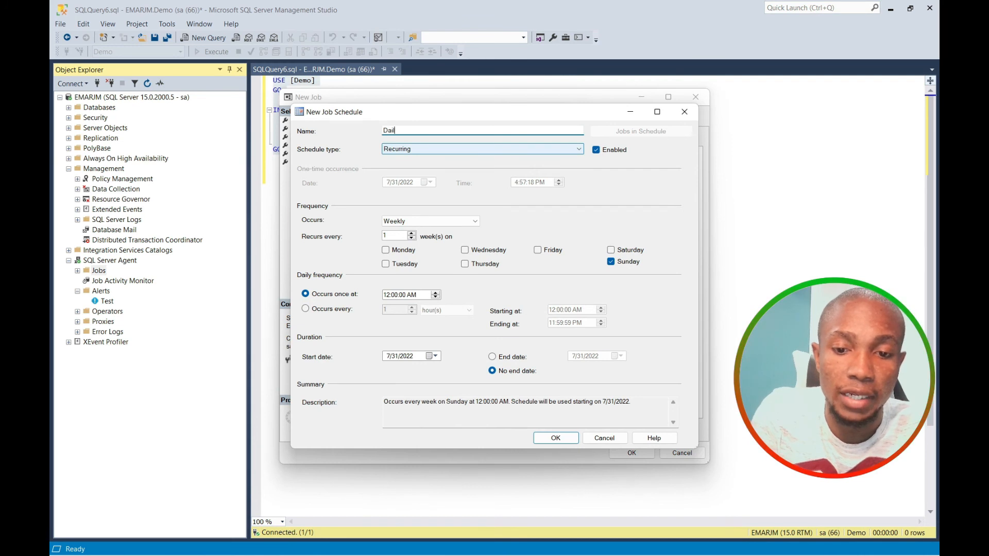
text(iily)
click(509, 150)
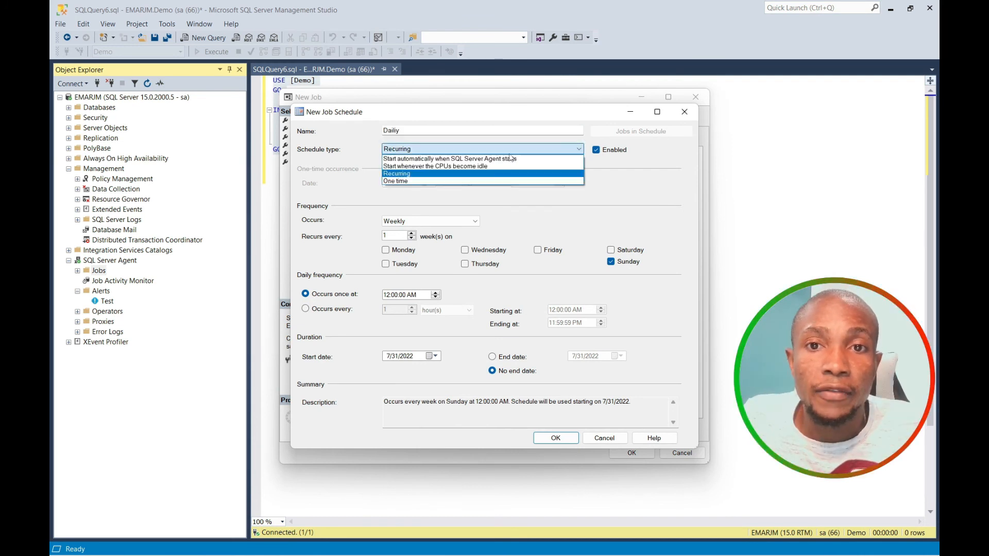
click(510, 150)
click(510, 150)
click(509, 150)
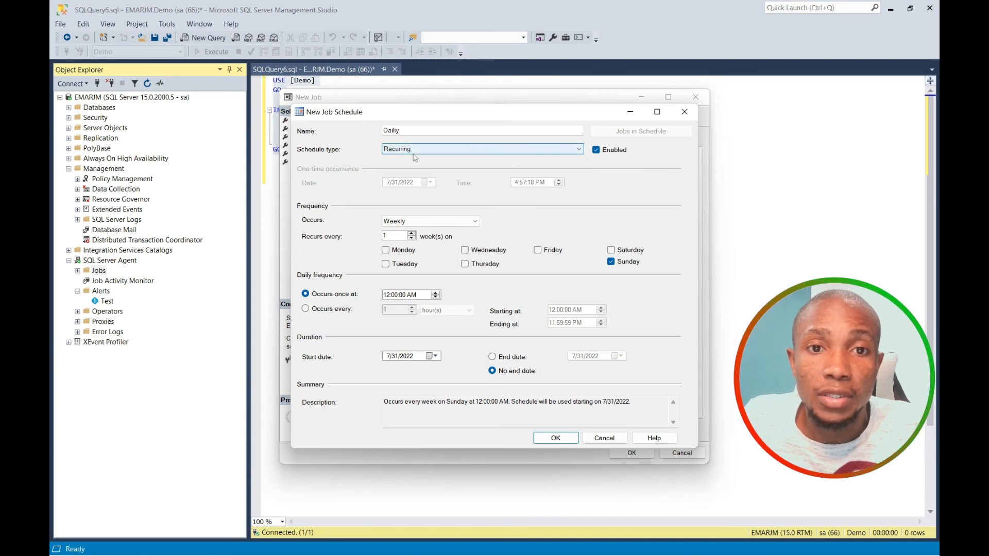
click(407, 222)
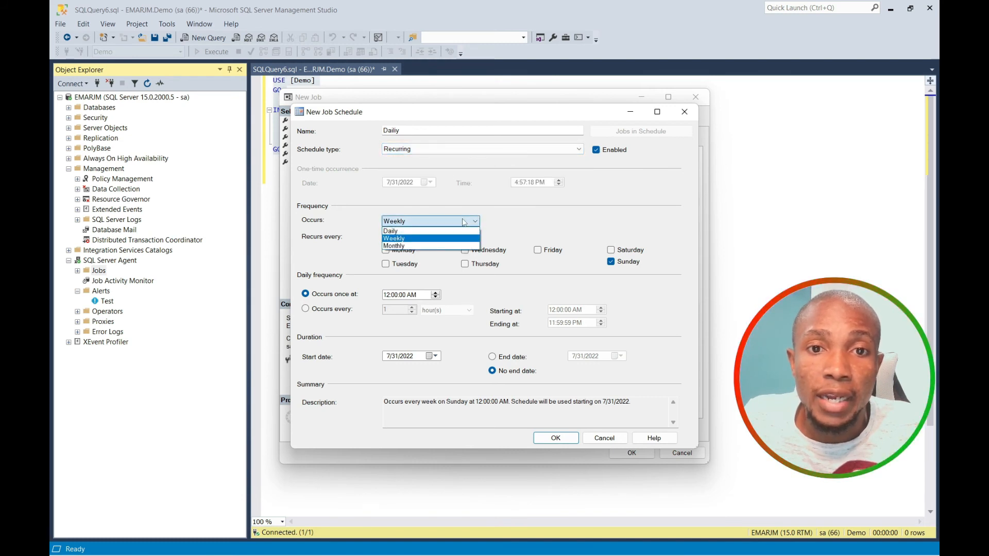
click(400, 231)
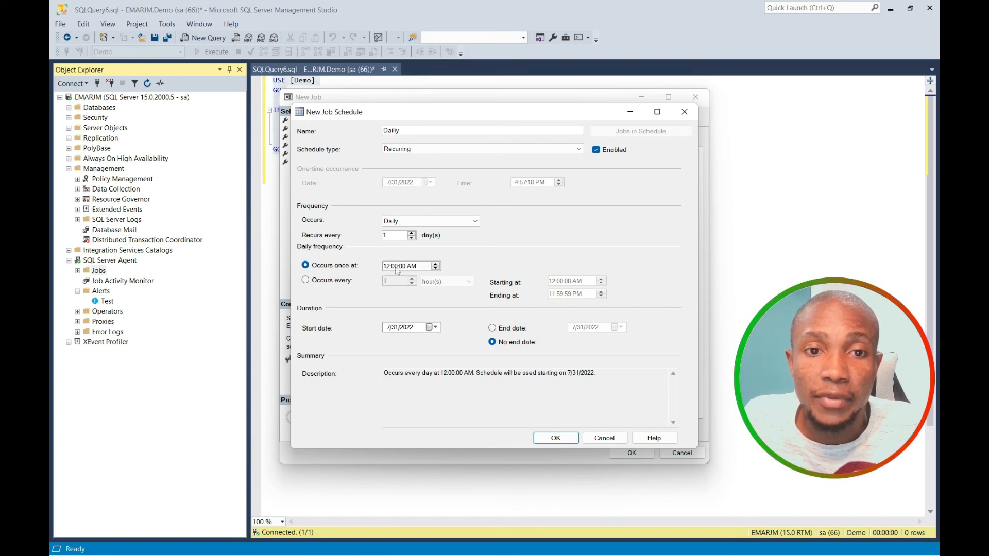
Try a 7/31/2022 end date, then switch to no end date and save the schedule.
click(497, 330)
click(620, 328)
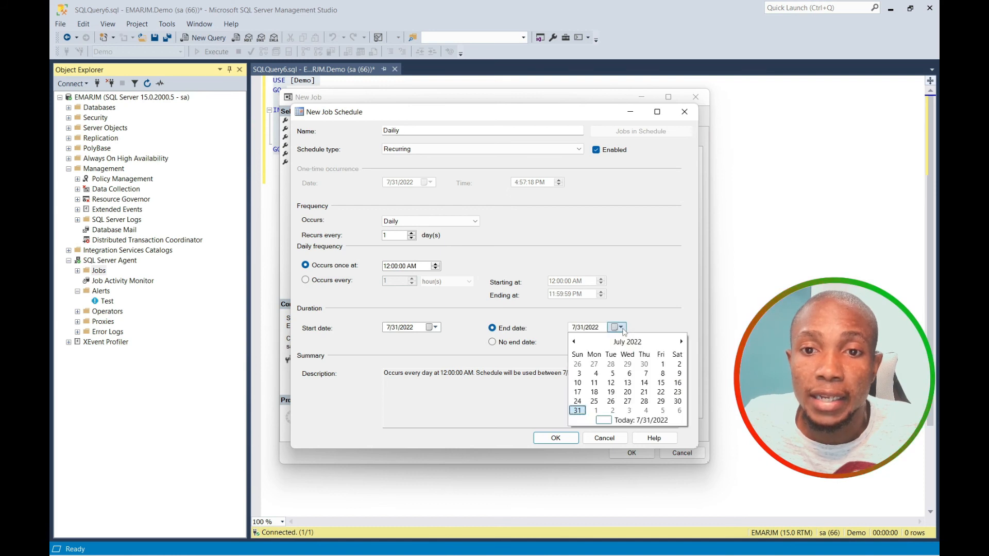
click(580, 411)
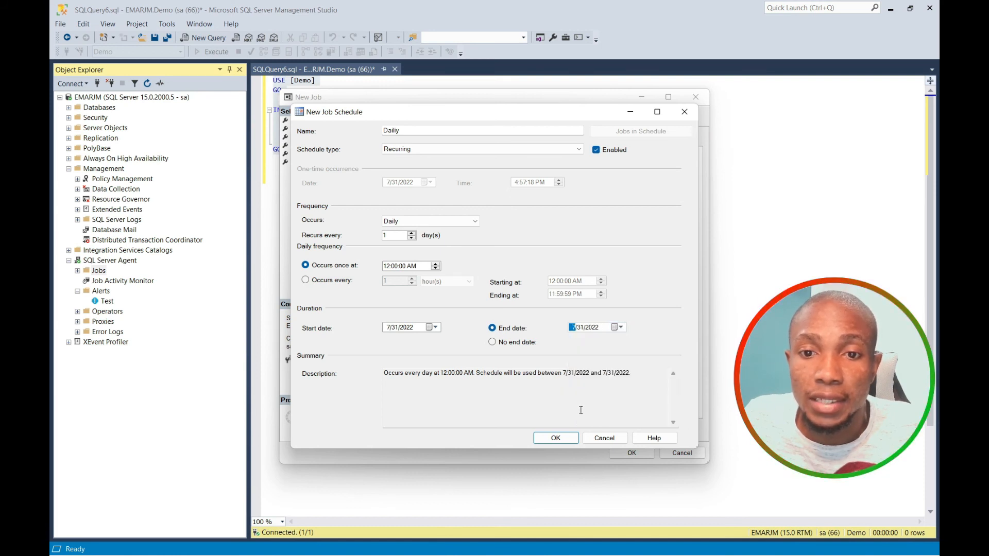
click(561, 342)
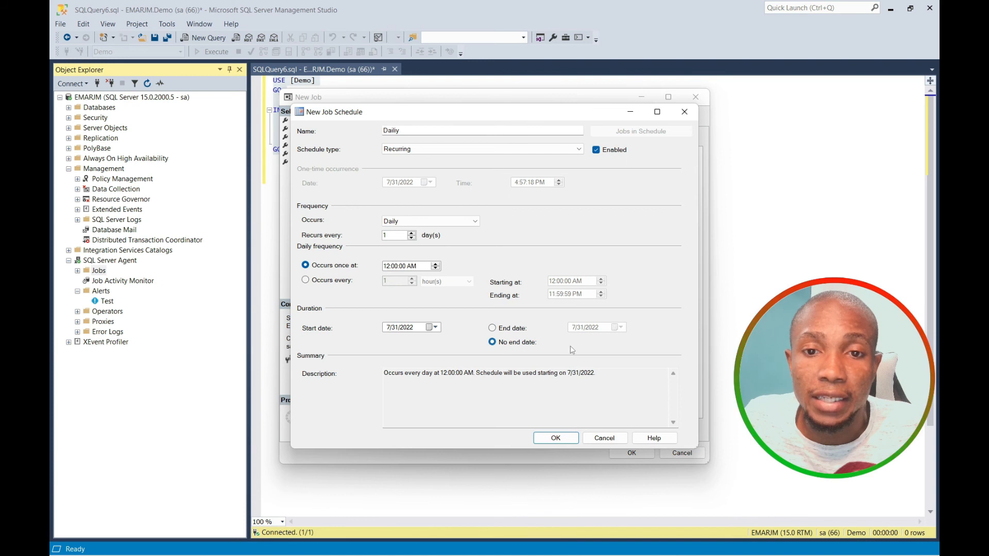
click(525, 331)
click(556, 438)
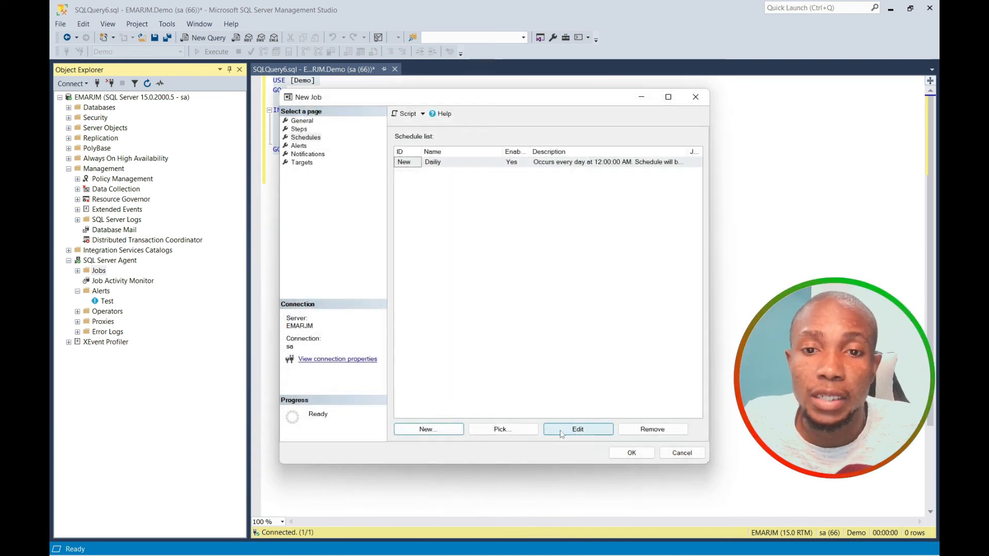
Turn on e-mail notification for the job, sent to the operator Test.
click(303, 129)
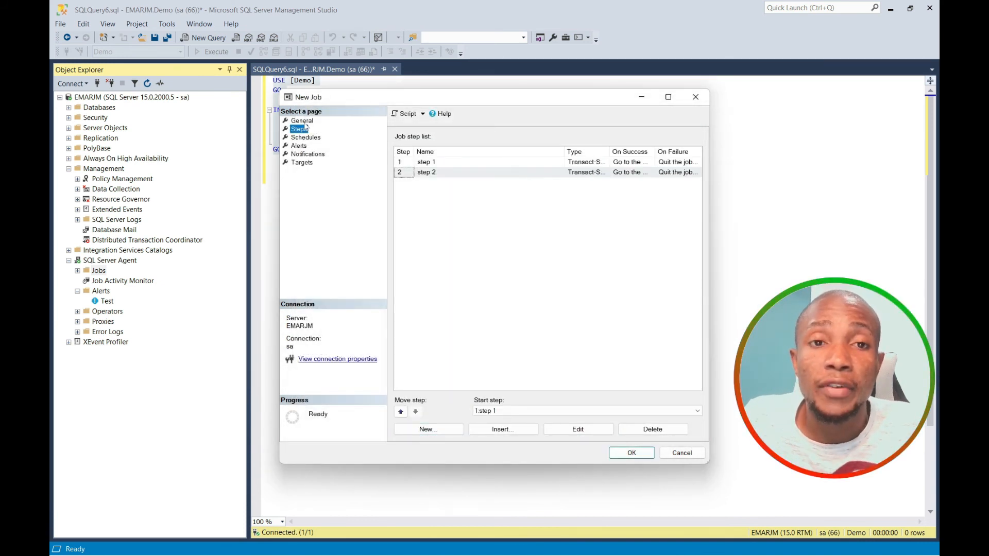
click(308, 154)
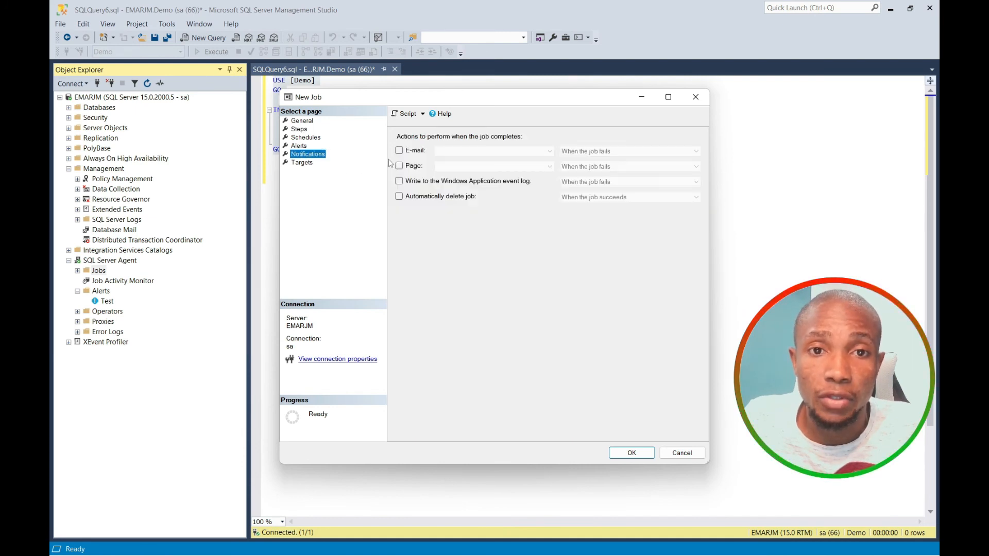
click(400, 150)
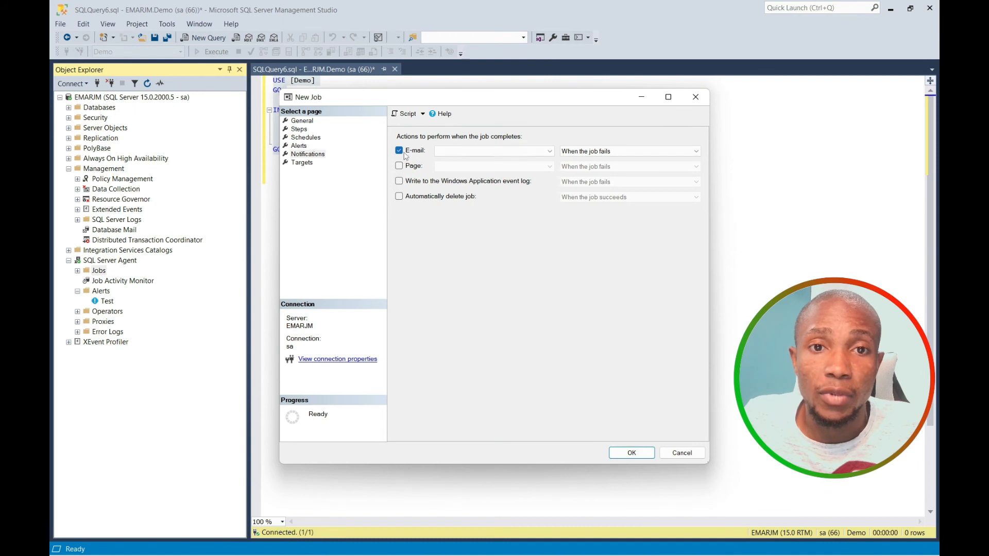
click(550, 152)
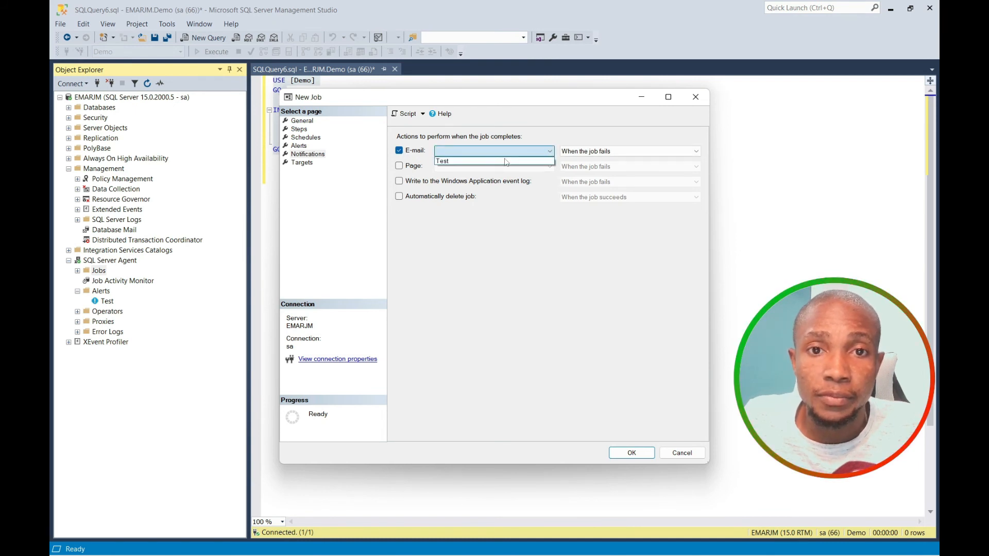
click(458, 163)
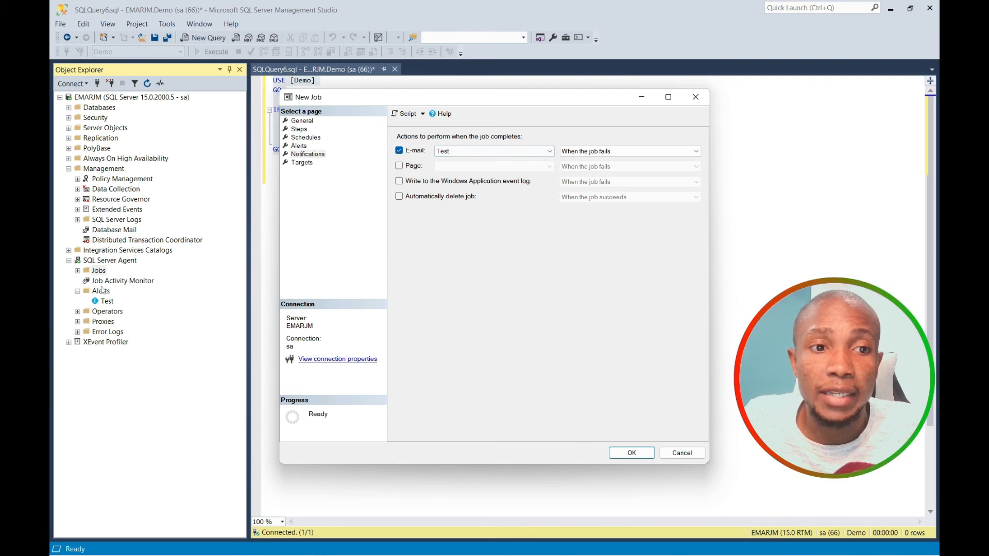
Confirm the Test operator exists, set e-mail to fire when the job fails, and save the job.
click(78, 312)
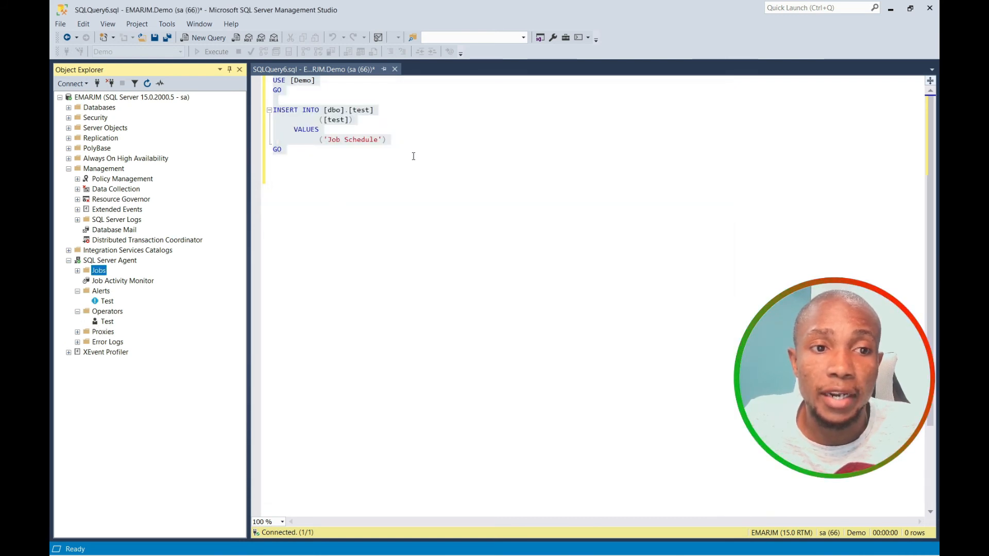
mouse_move(323, 543)
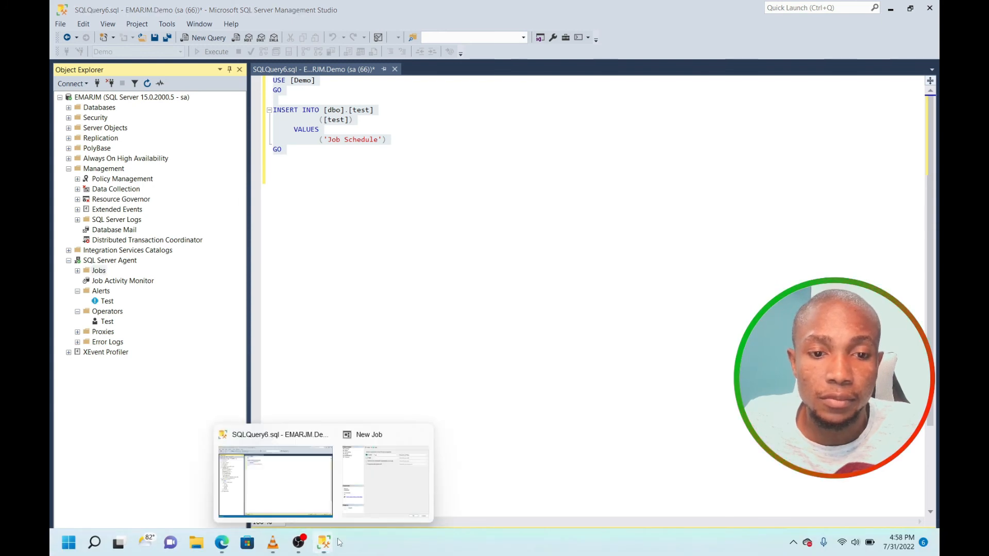
click(361, 513)
click(639, 152)
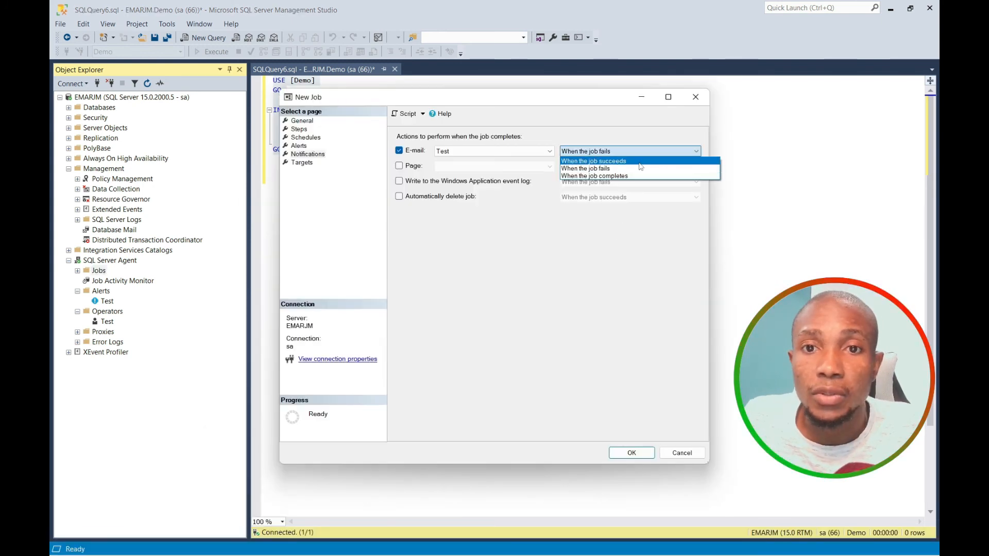
click(618, 176)
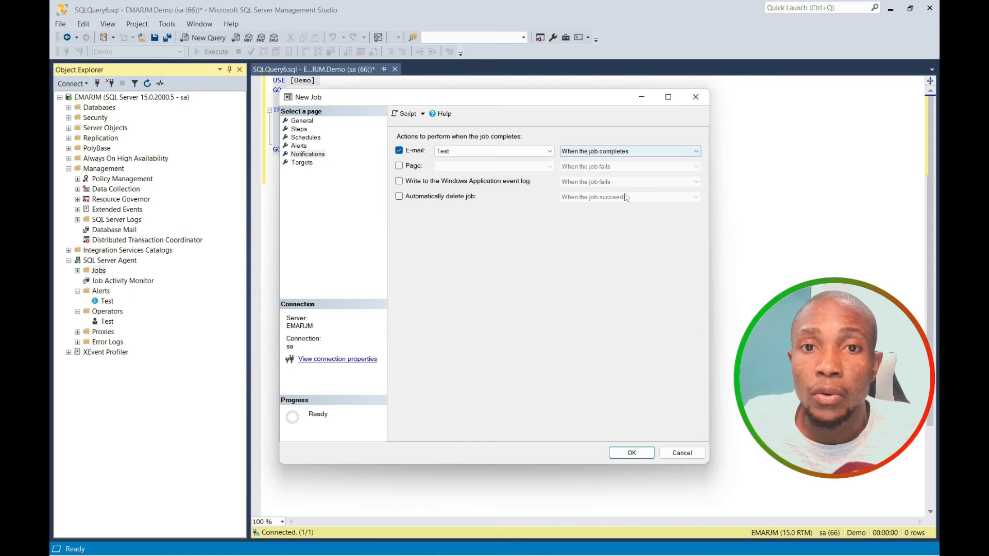
click(694, 152)
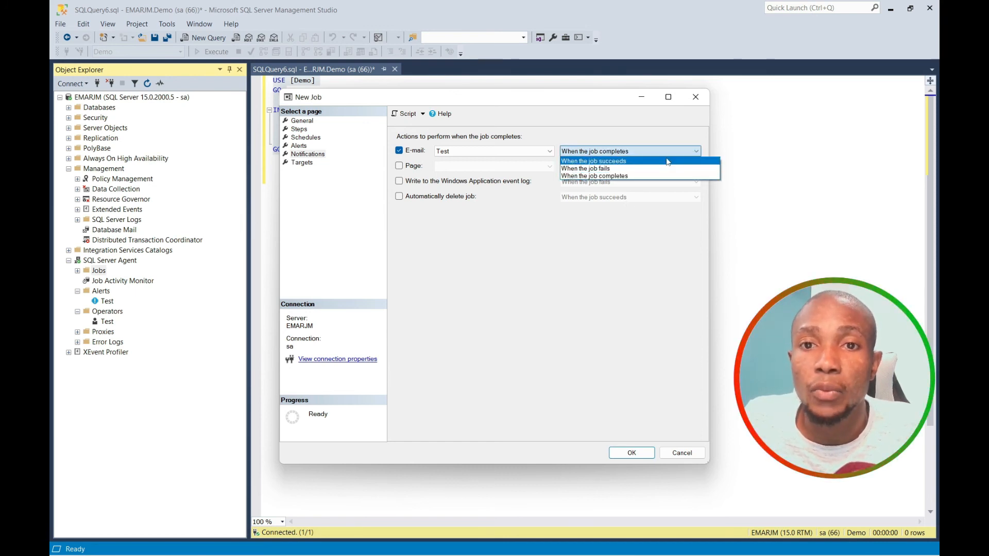
click(621, 169)
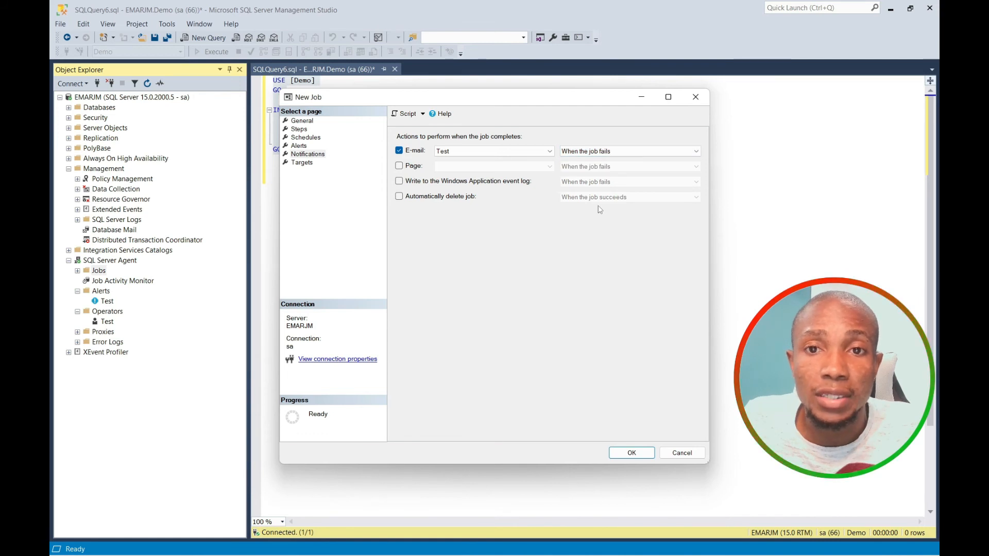
click(618, 454)
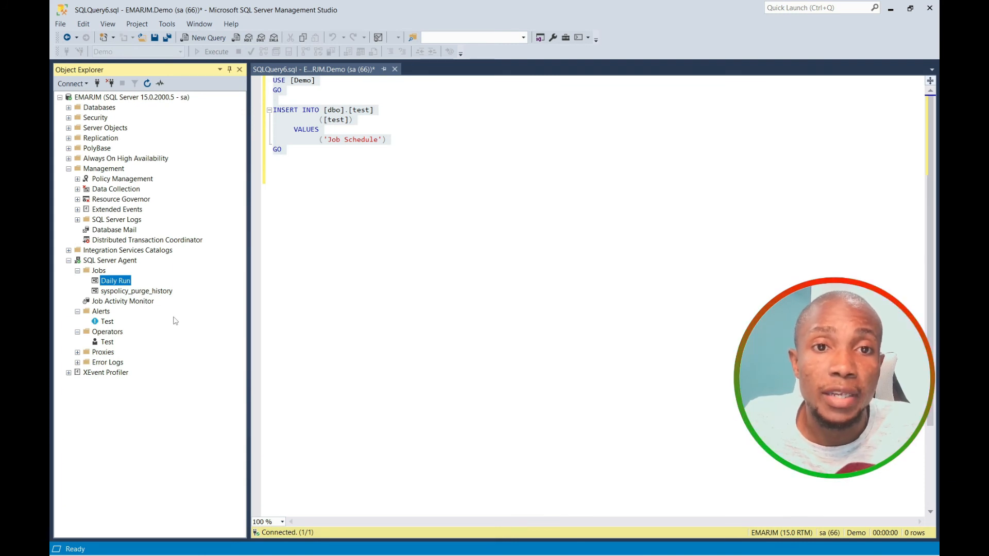
Start the Daily Run job manually, read its failure message, and close the progress window.
right_click(114, 287)
click(146, 303)
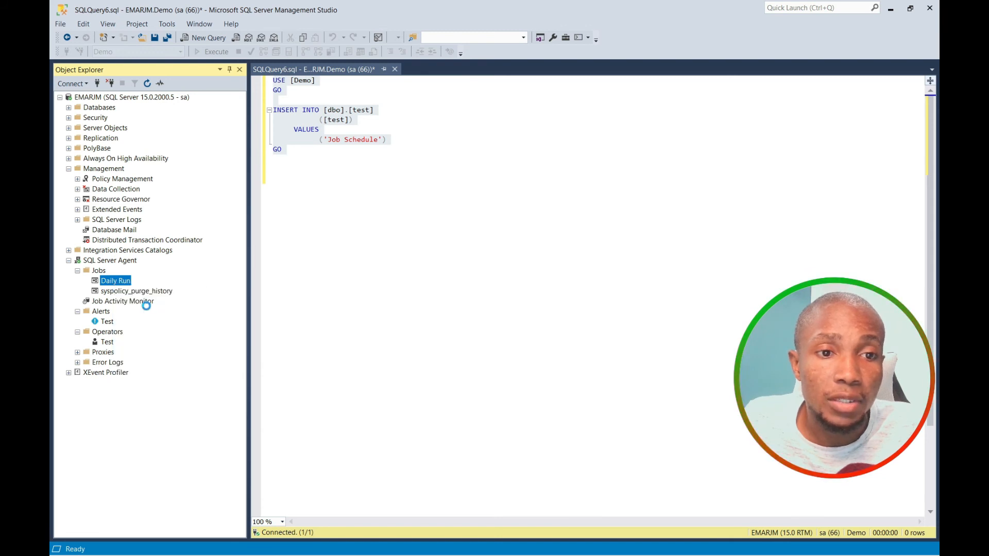
click(280, 249)
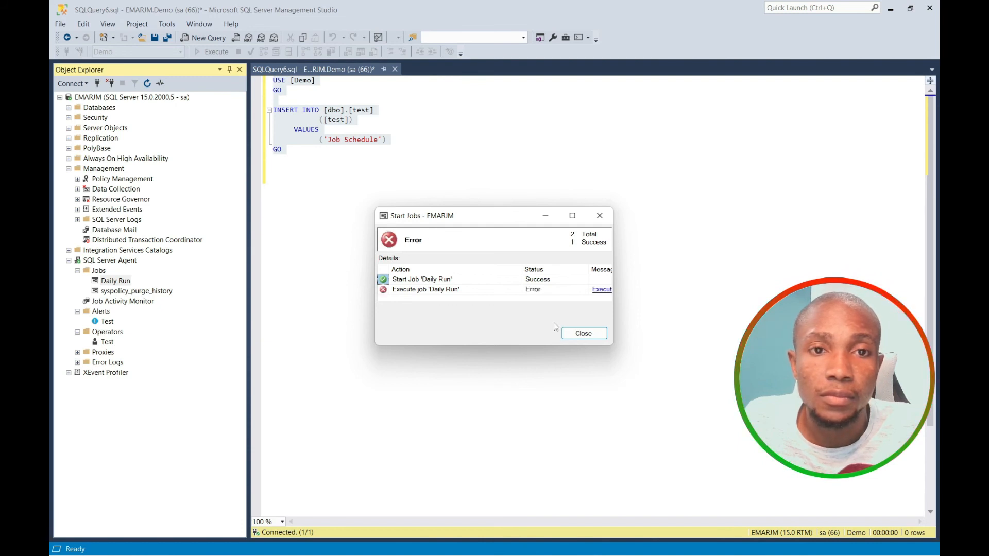
drag(617, 300, 844, 300)
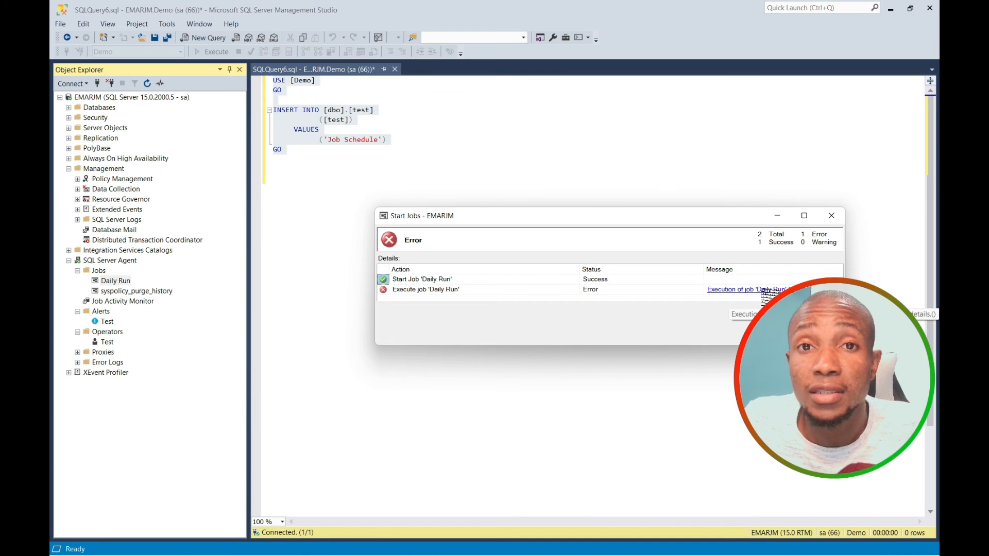
click(768, 290)
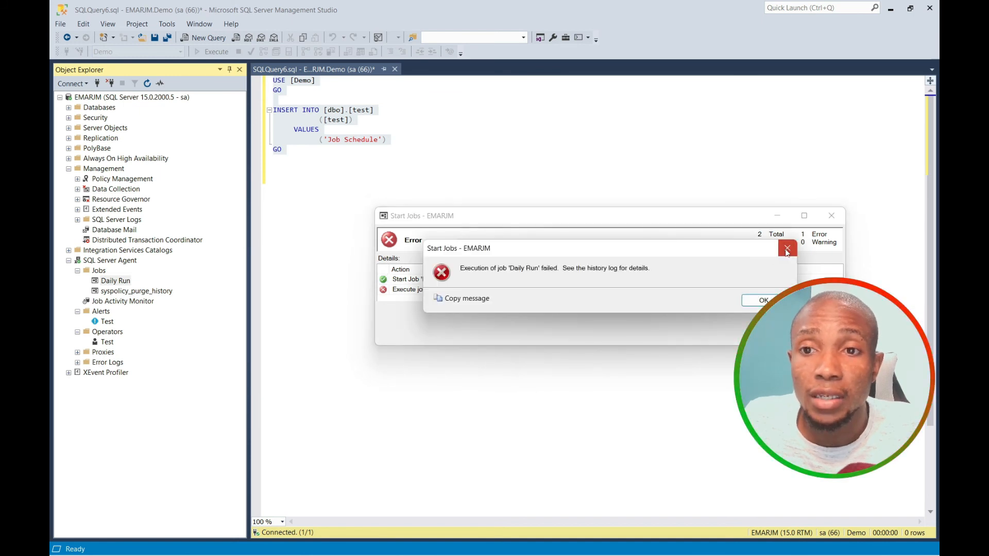
click(789, 243)
click(832, 215)
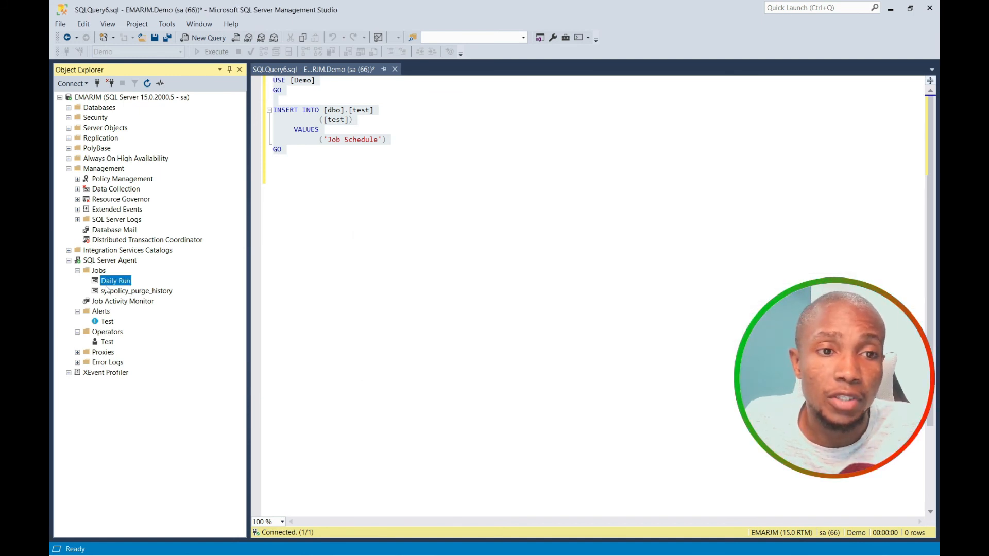
right_click(108, 282)
Open Daily Run's history and read step 1's string-truncation error for dbo.test's test column.
click(147, 339)
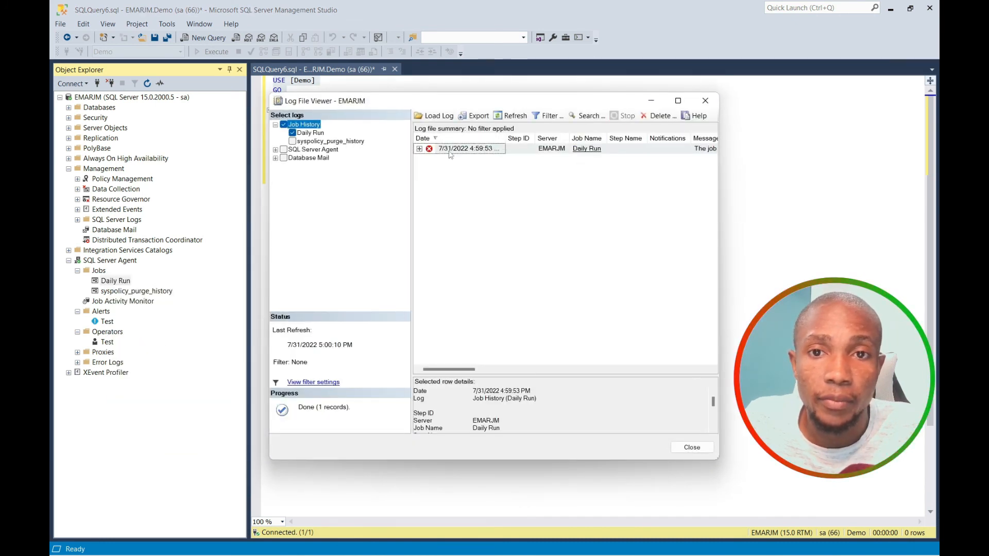
double_click(461, 151)
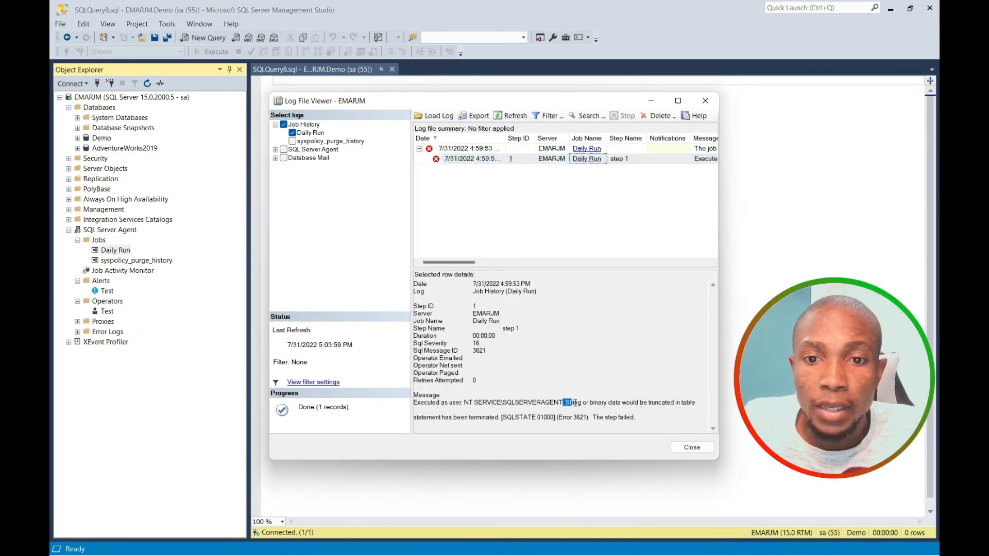
drag(563, 402, 695, 405)
mouse_move(585, 410)
mouse_down()
mouse_move(458, 417)
mouse_move(594, 422)
mouse_up()
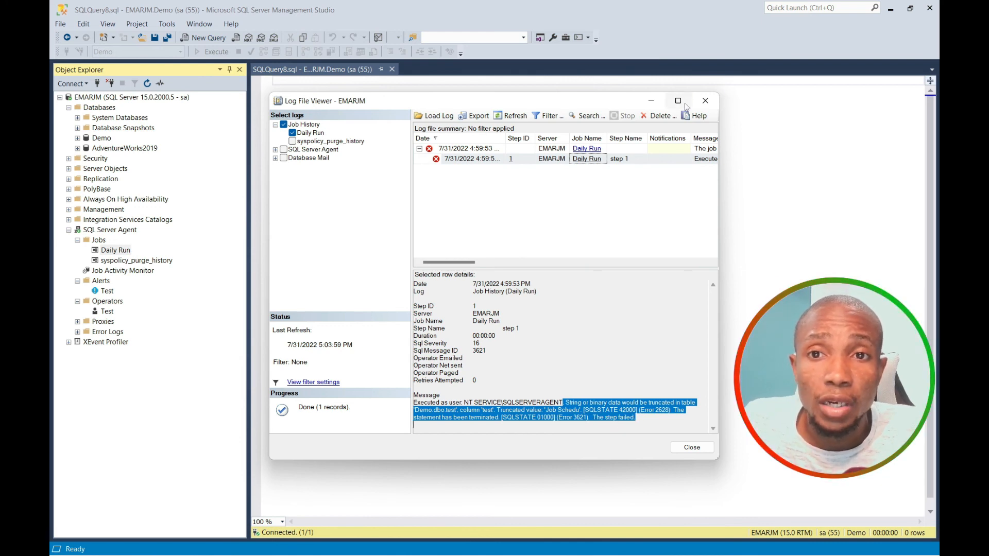
click(706, 101)
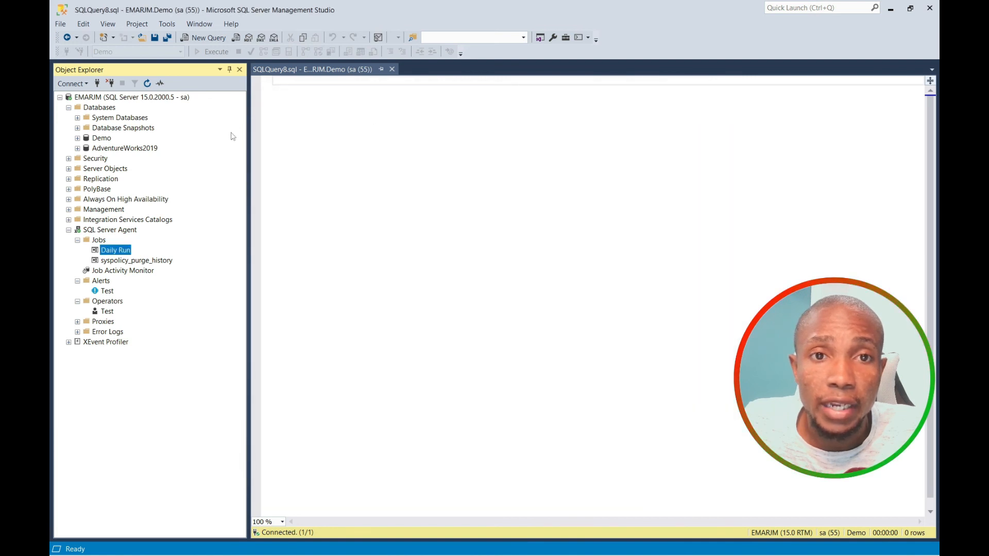
Paste and execute the ALTER TABLE statement widening dbo.test's test column to nvarchar(20).
click(316, 83)
right_click(315, 83)
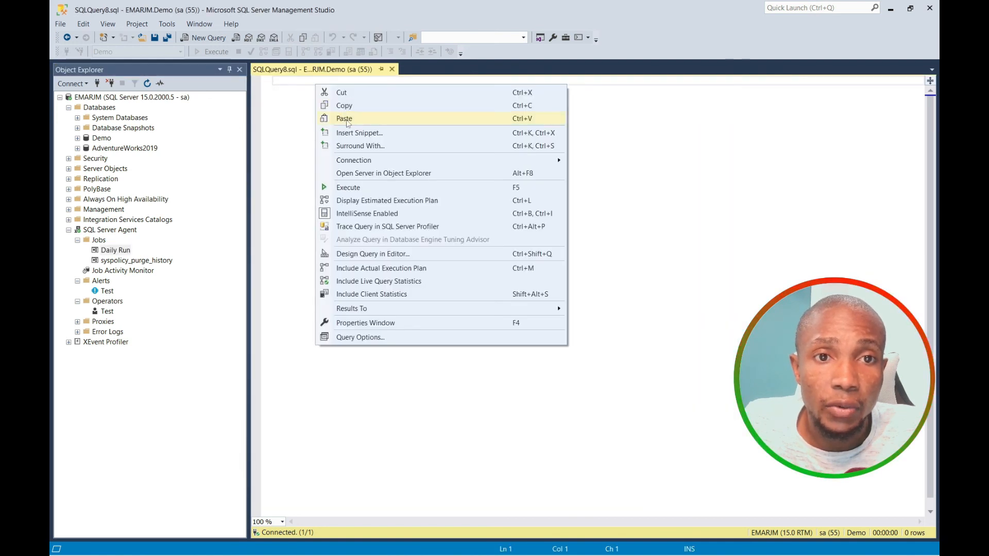
click(348, 120)
double_click(344, 81)
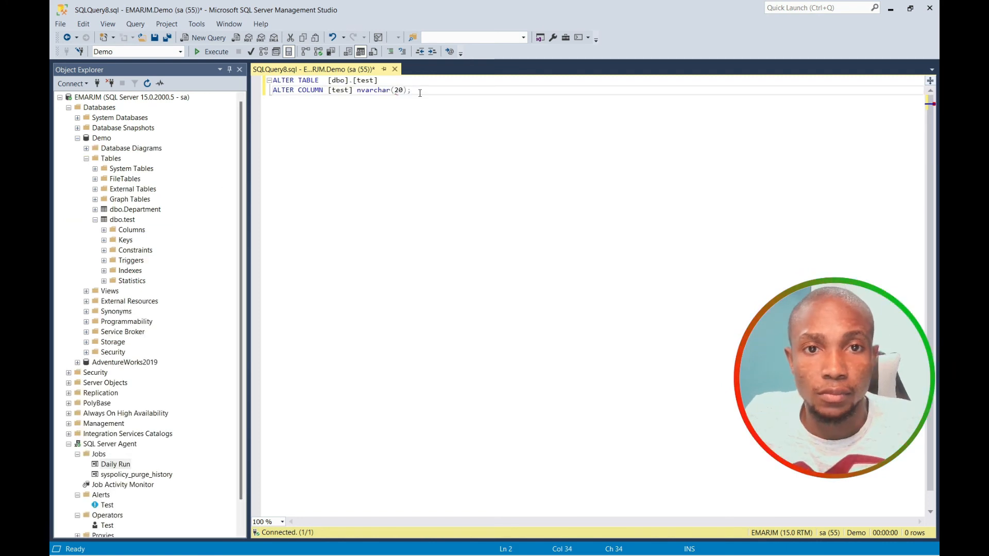
click(211, 52)
Run the Daily Run job again via Start Job at Step.
right_click(115, 465)
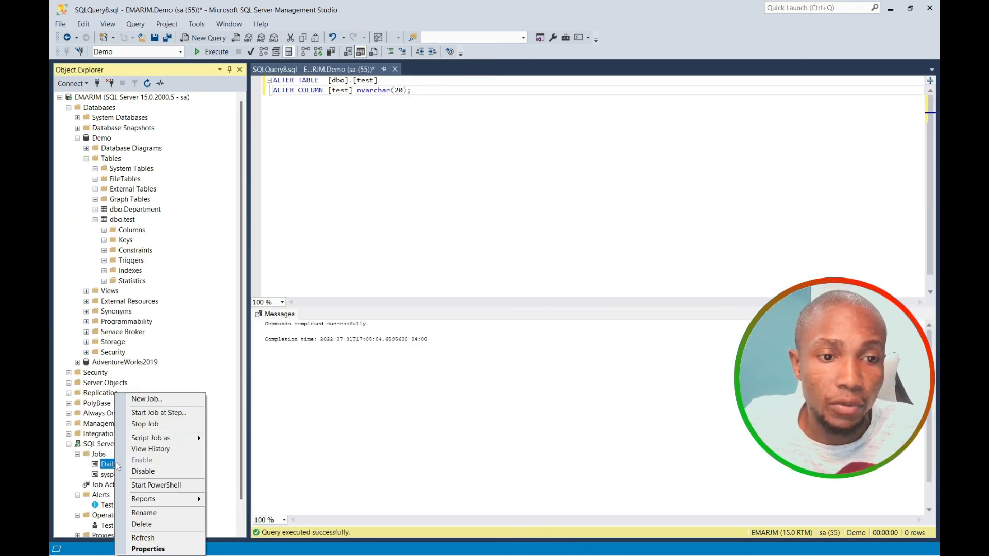
click(152, 415)
click(282, 253)
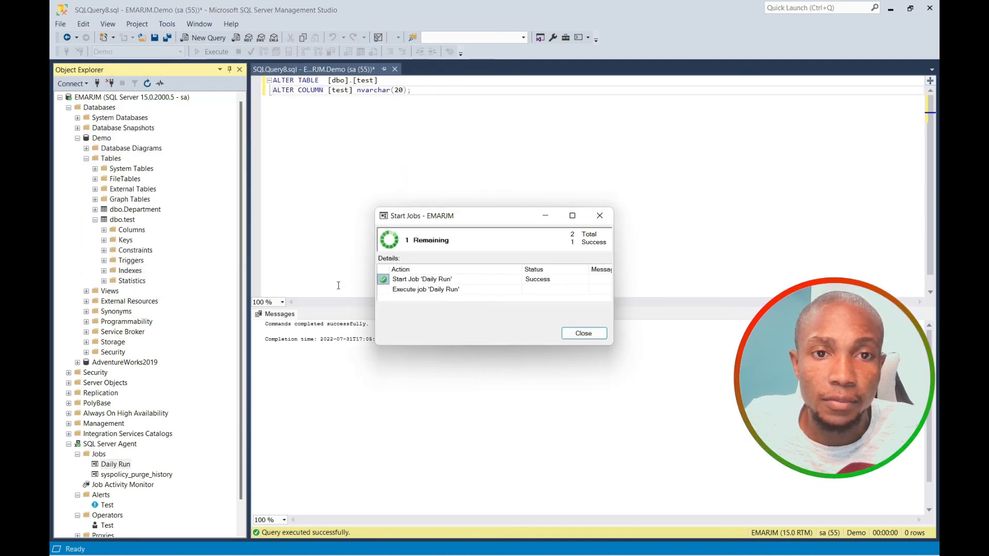
click(582, 335)
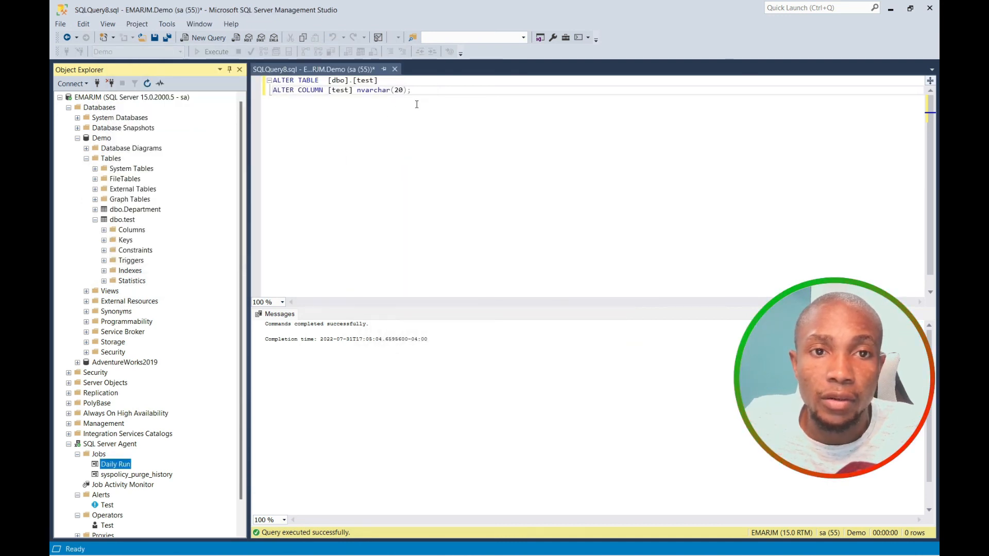
click(435, 96)
Select the top 1000 rows of dbo.test, showing two 'Job Schedule step 1' rows.
key(Return)
key(Return)
text(se)
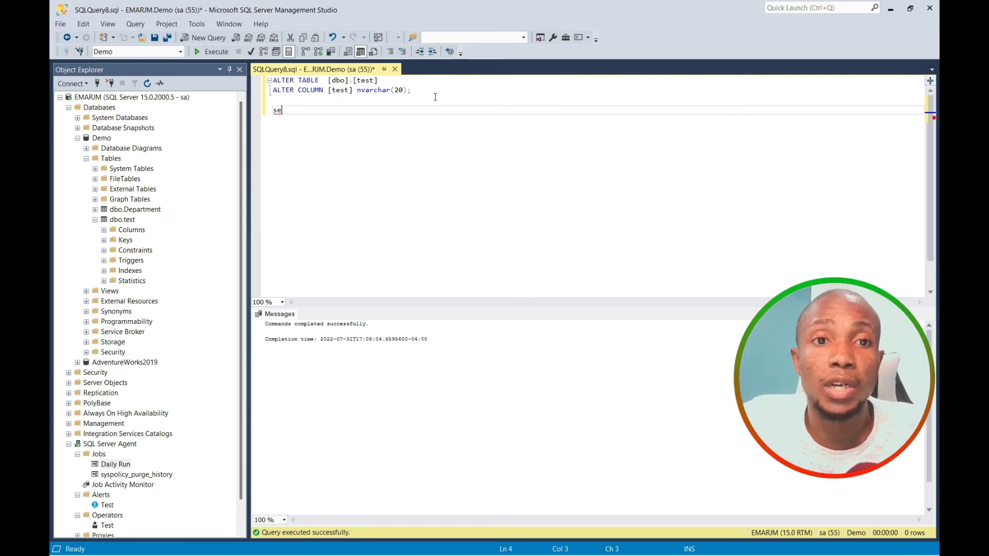
right_click(122, 220)
click(180, 249)
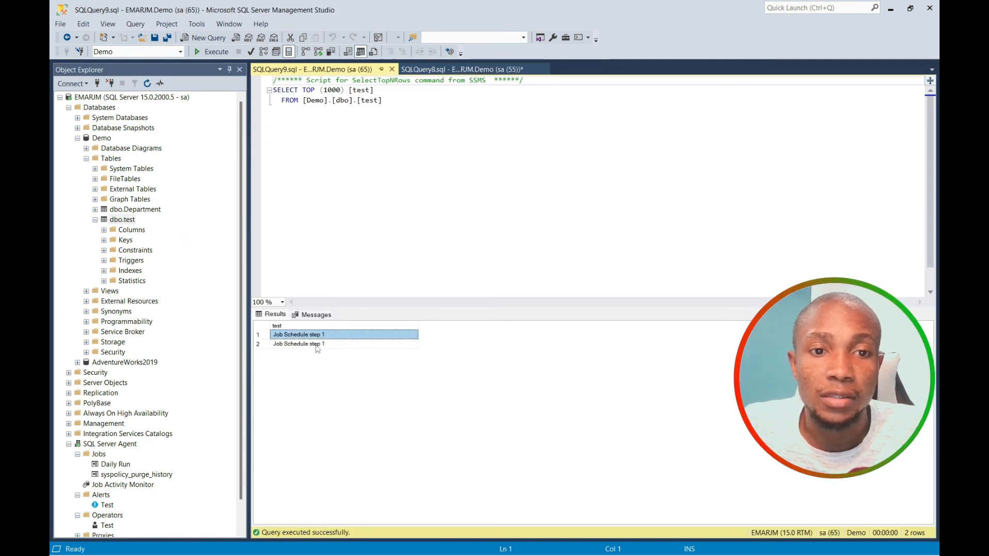
click(319, 345)
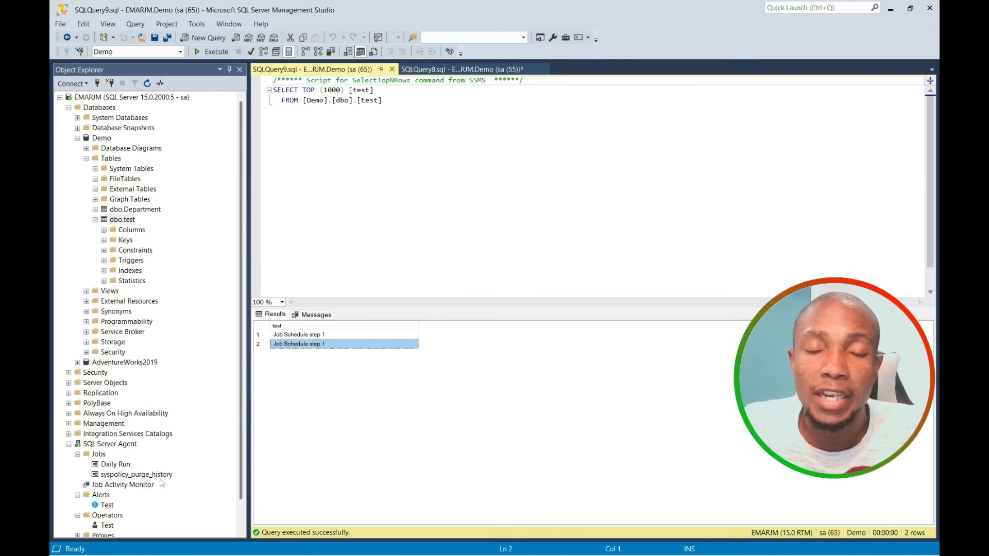
click(414, 122)
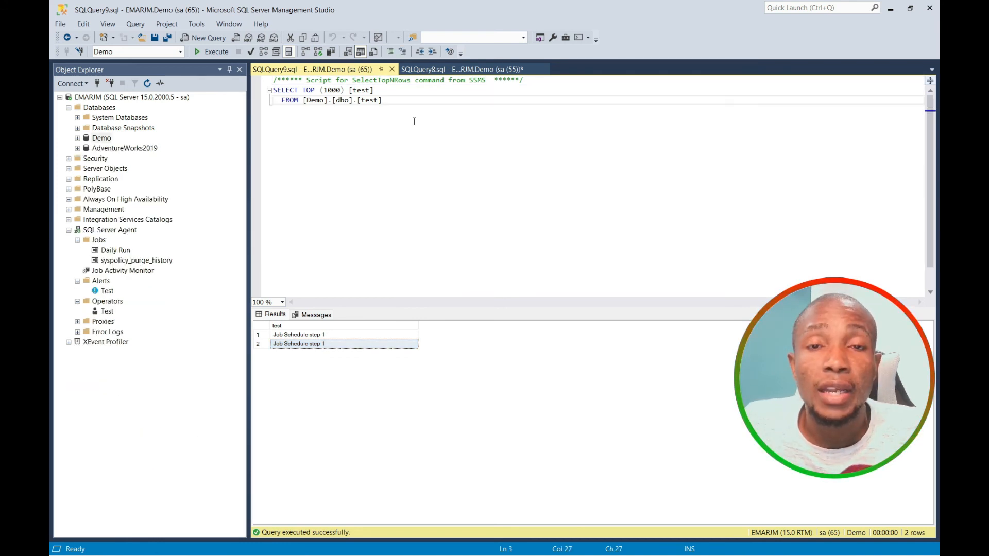